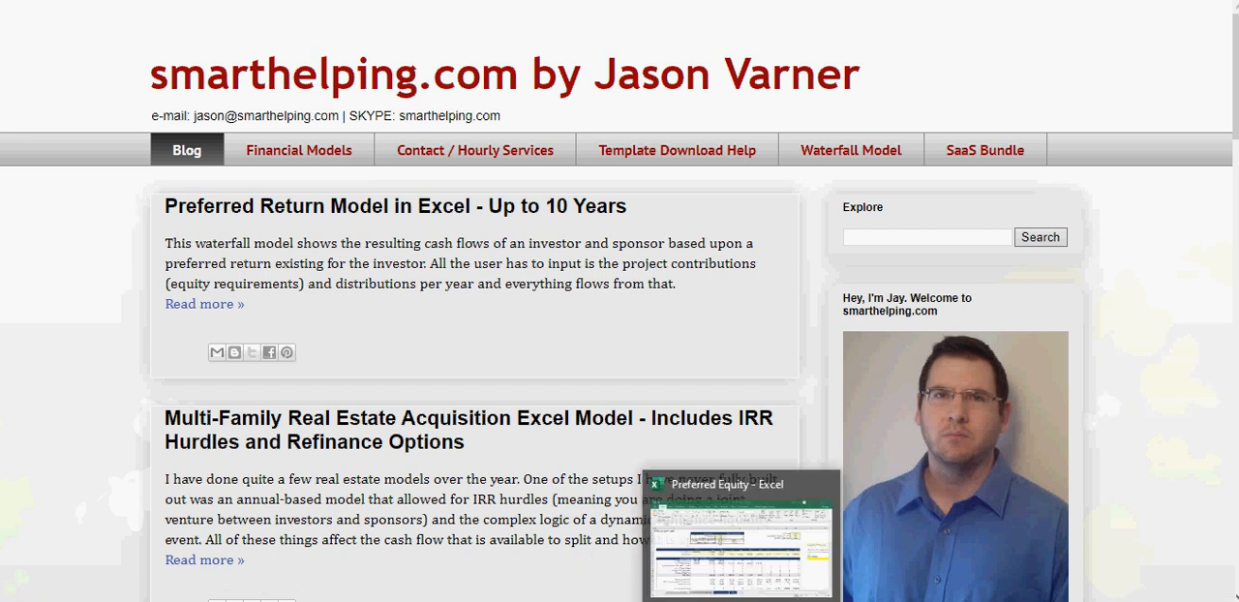
- Switch to the Preferred Equity workbook in Excel and select the Preferred Equity share in the equity stack
click(742, 601)
click(77, 212)
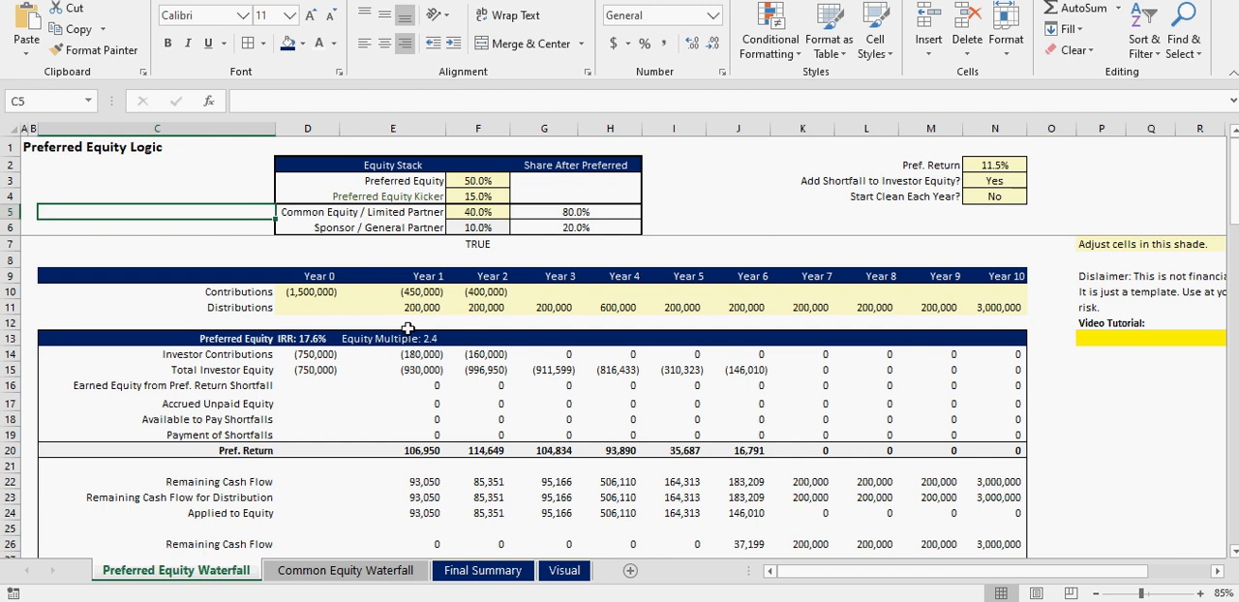
click(24, 181)
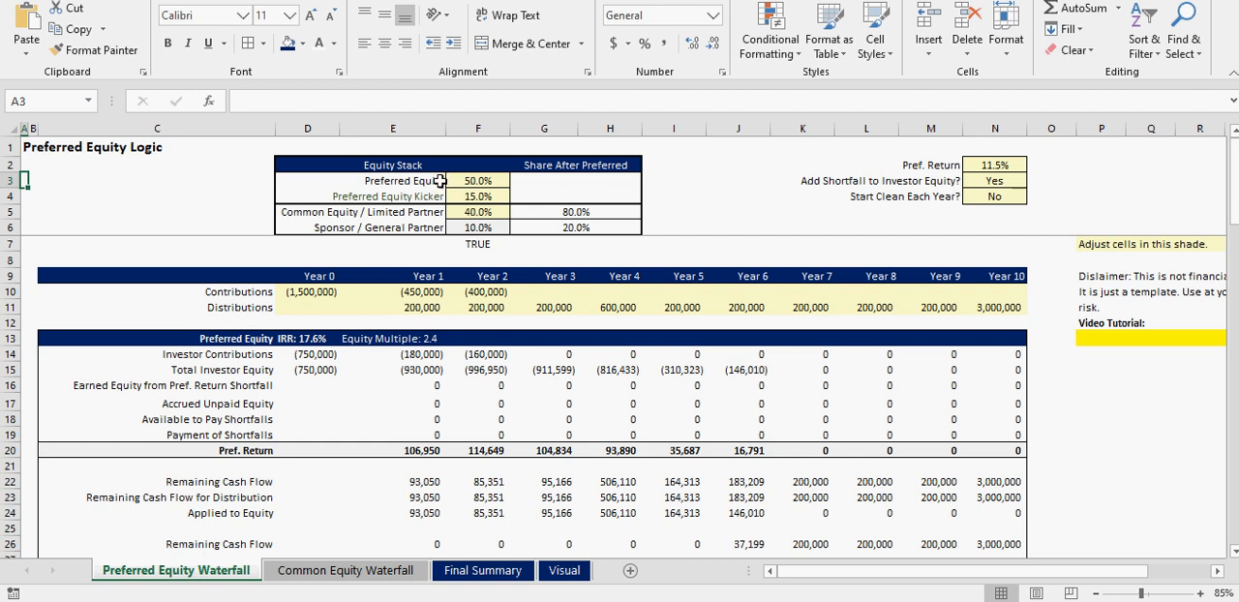
drag(424, 181, 484, 182)
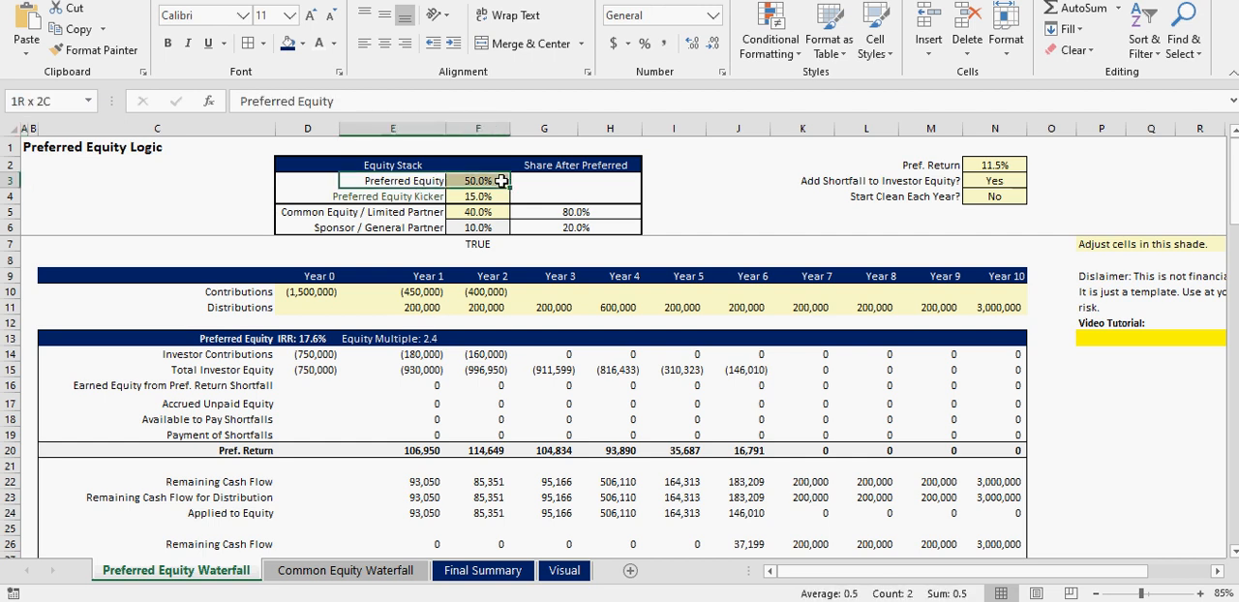
- Set the Pref. Return input in N2 to 0%
click(1005, 168)
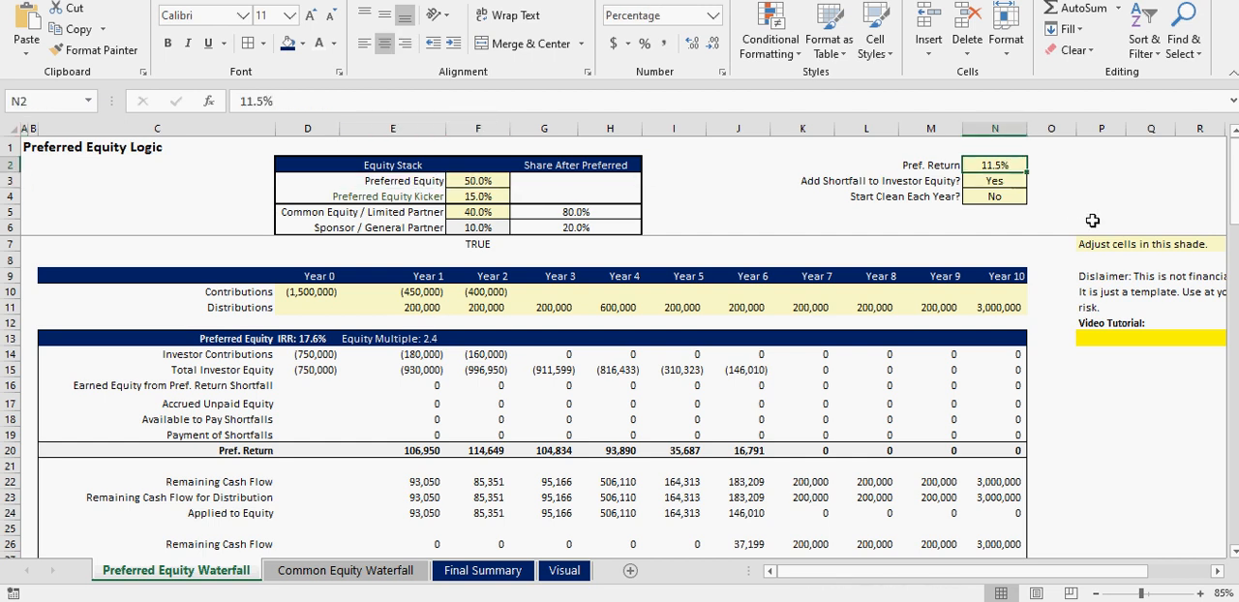
text(0)
key(Return)
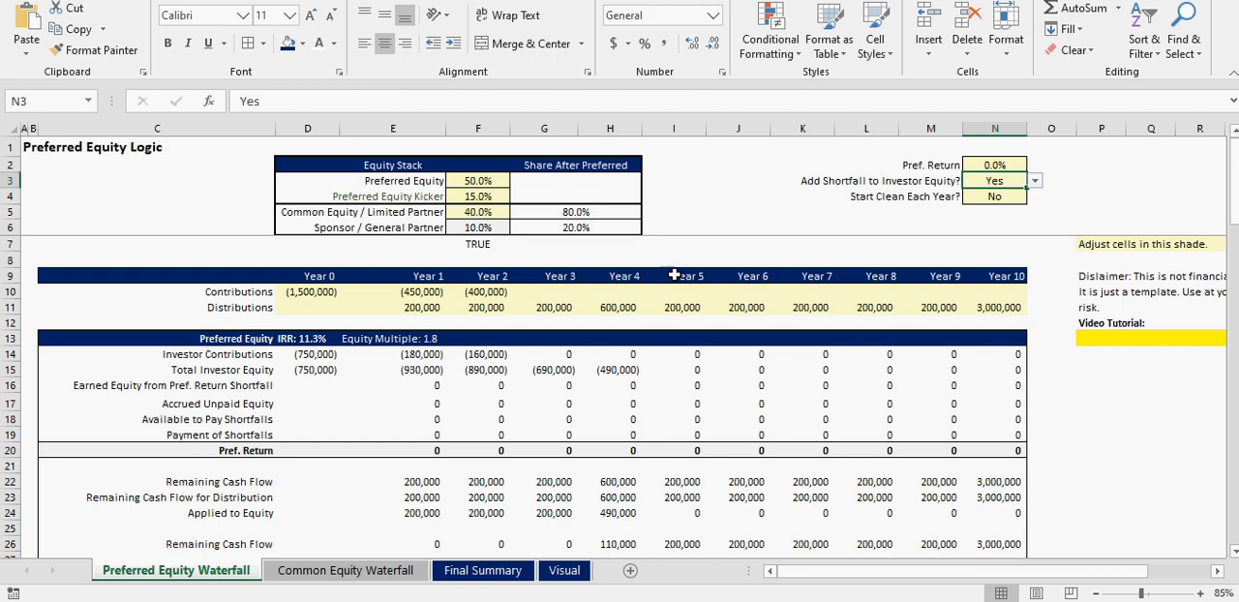
click(989, 165)
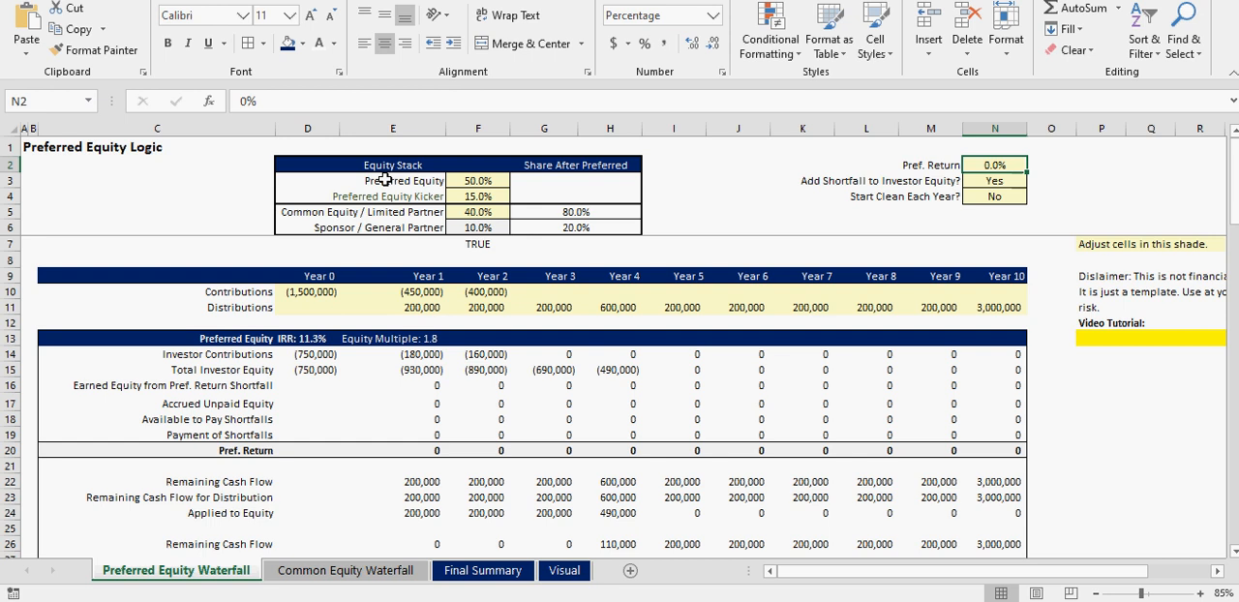
- Examine the equity stack percentages, then the Equity Kicker and Final Cash Flow to Preferred Equity rows
click(477, 181)
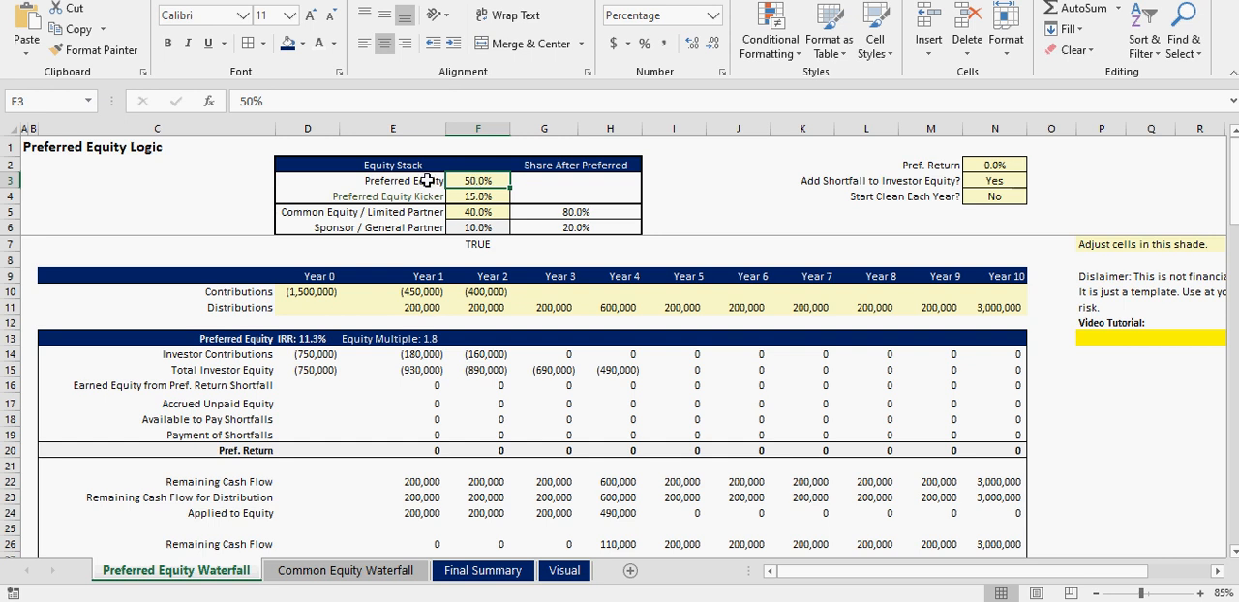
click(478, 211)
click(477, 196)
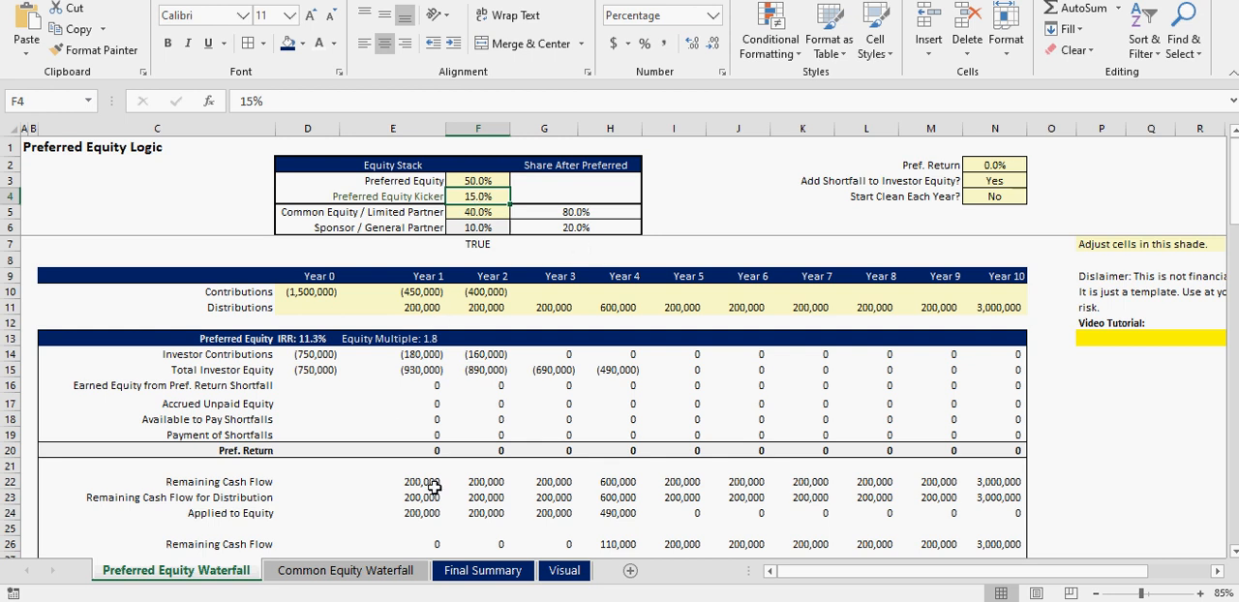
scroll(397, 462, down, 7)
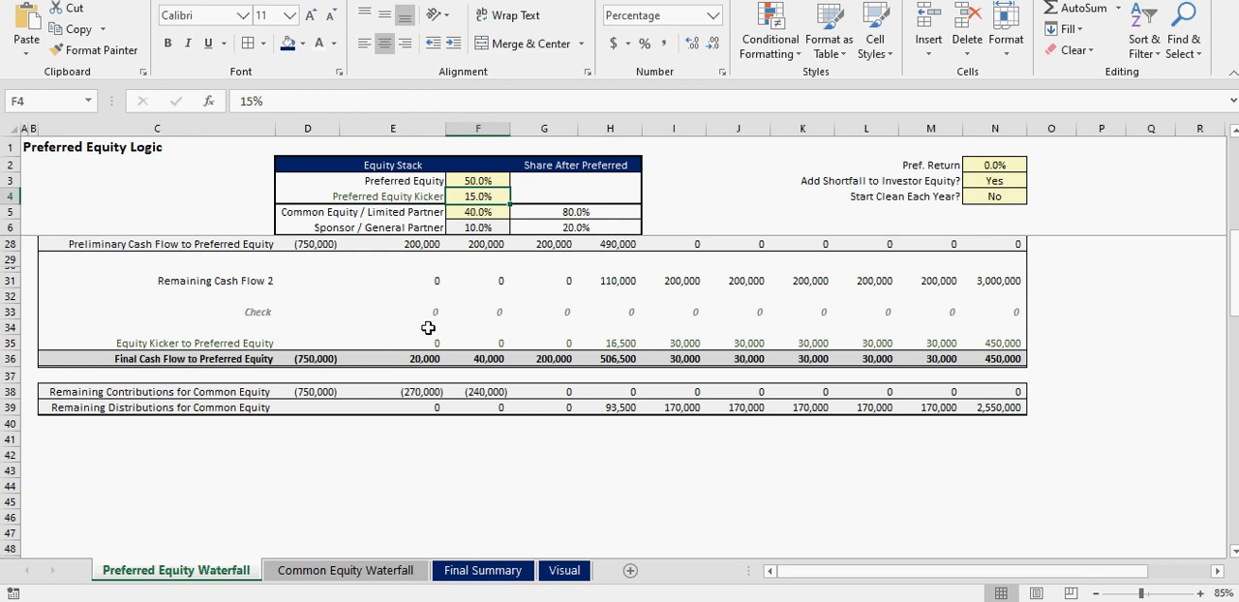
drag(617, 345, 987, 343)
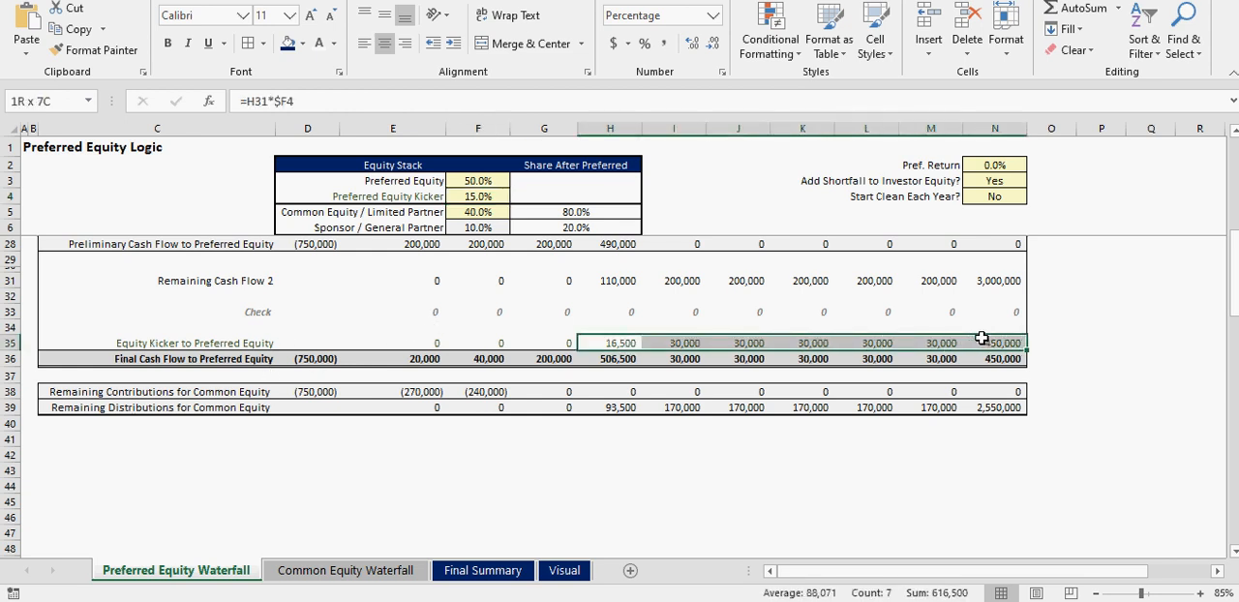
click(429, 359)
scroll(492, 356, up, 7)
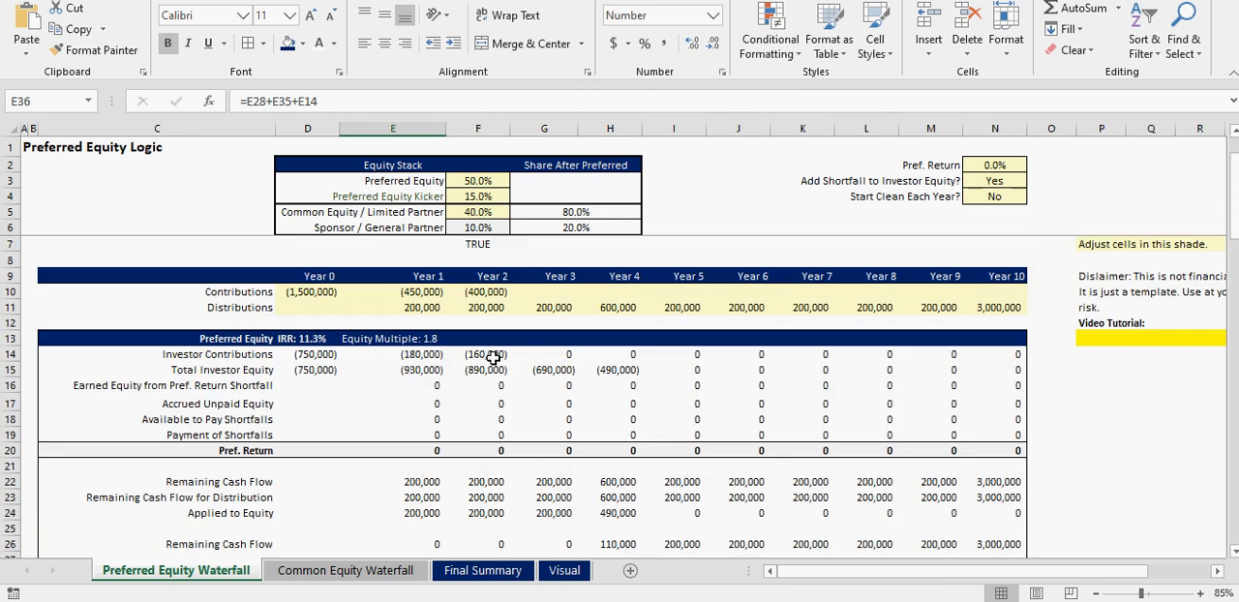
- Trace the yearly distributions through the Pref. Return row to the Preliminary Cash Flow to Preferred Equity
click(426, 309)
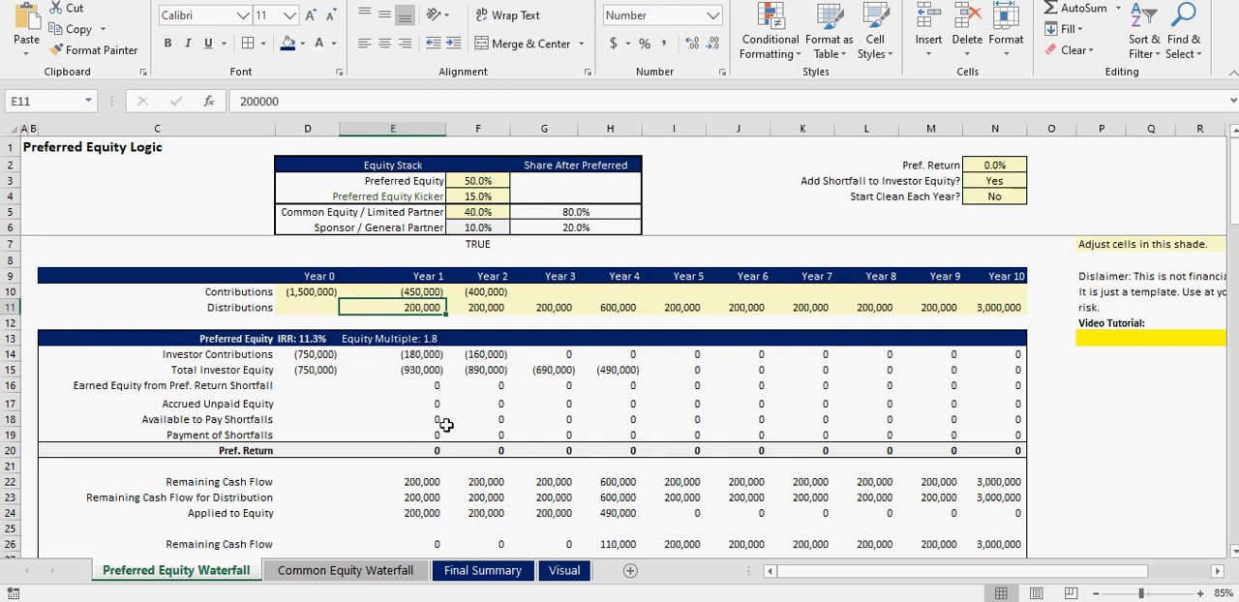
drag(427, 447, 699, 449)
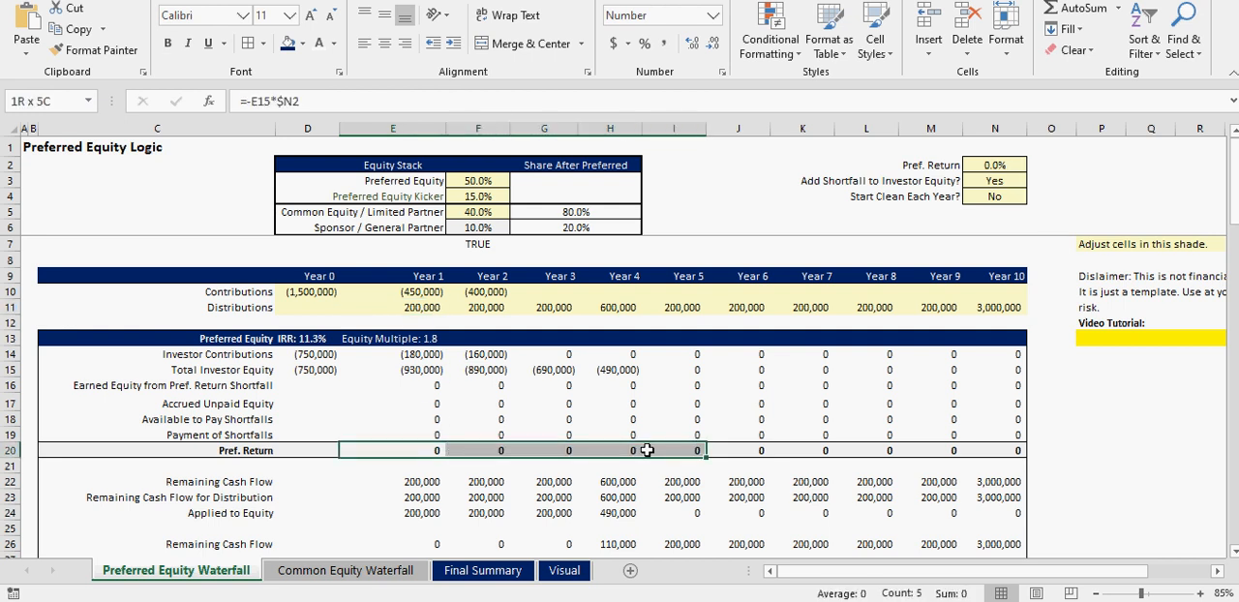
scroll(414, 469, down, 2)
click(419, 481)
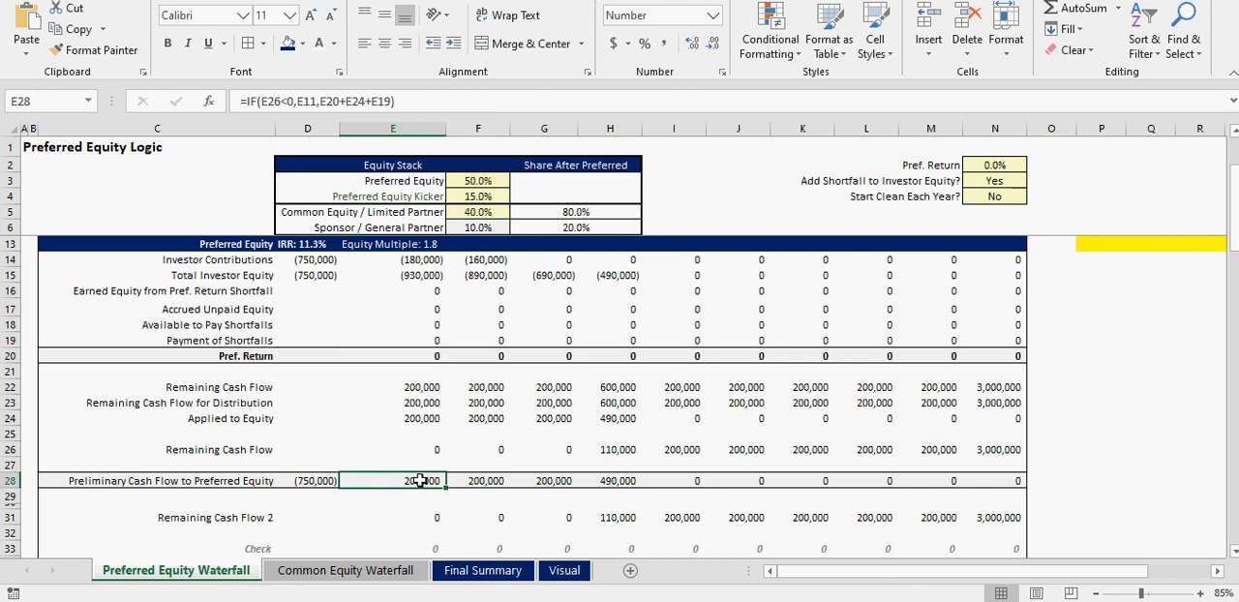
click(484, 480)
click(542, 481)
scroll(548, 436, up, 2)
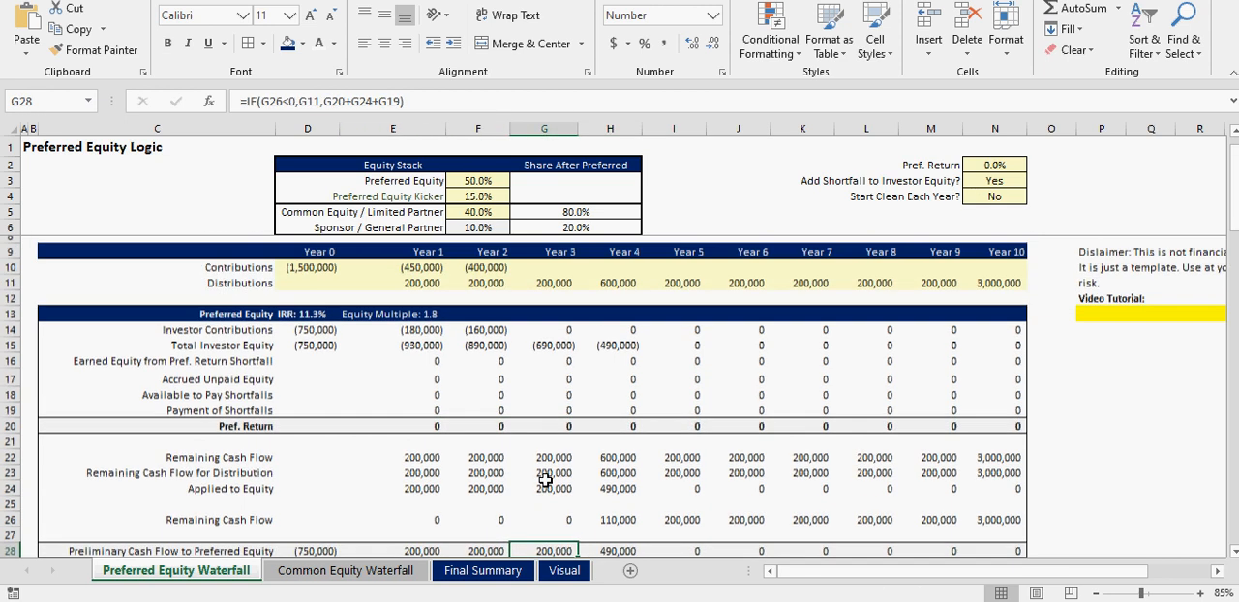
scroll(644, 402, down, 3)
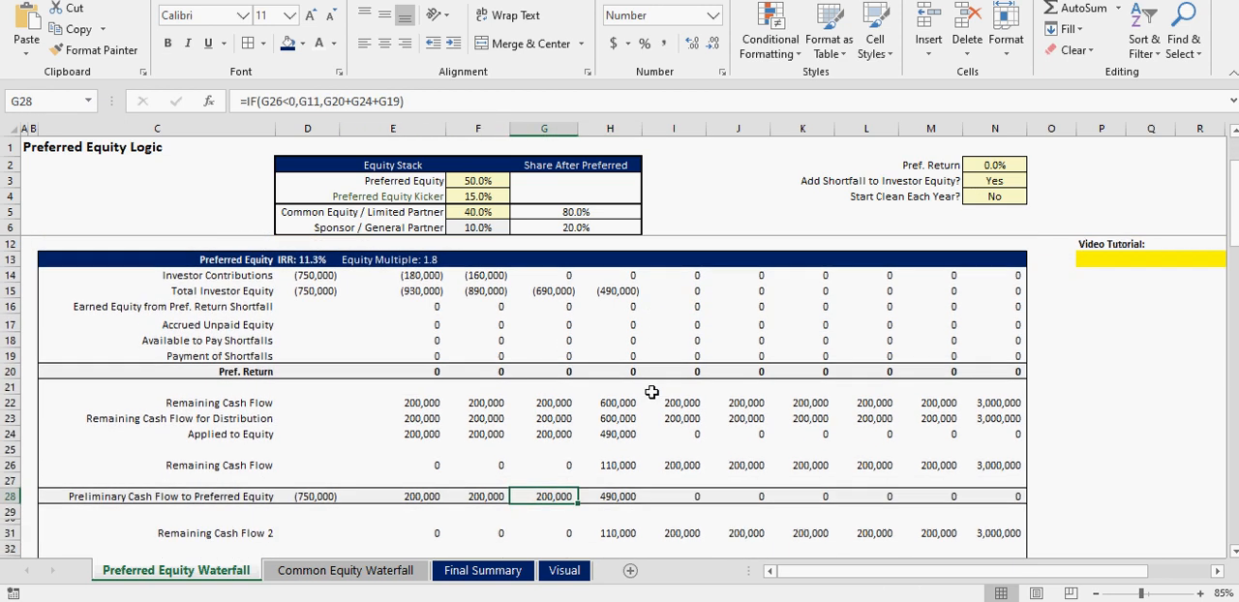
- Review Remaining Cash Flow 2 from Year 4 to Year 10 with its equity kicker, and view the Final Summary sheet
drag(608, 470, 1007, 470)
scroll(537, 462, down, 3)
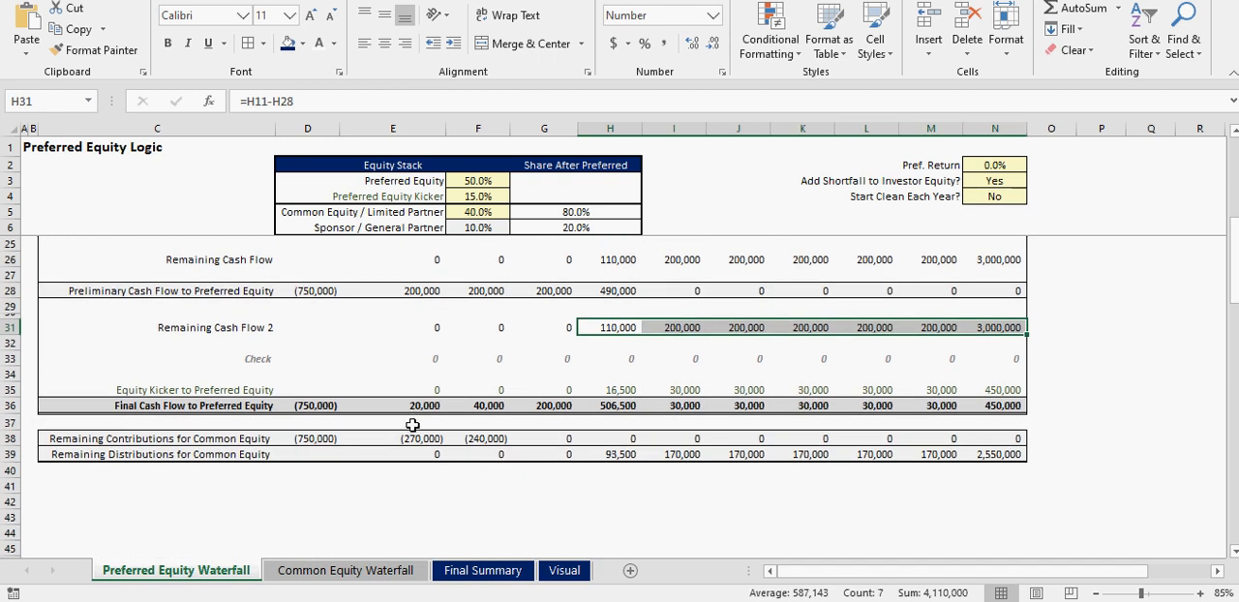
click(608, 392)
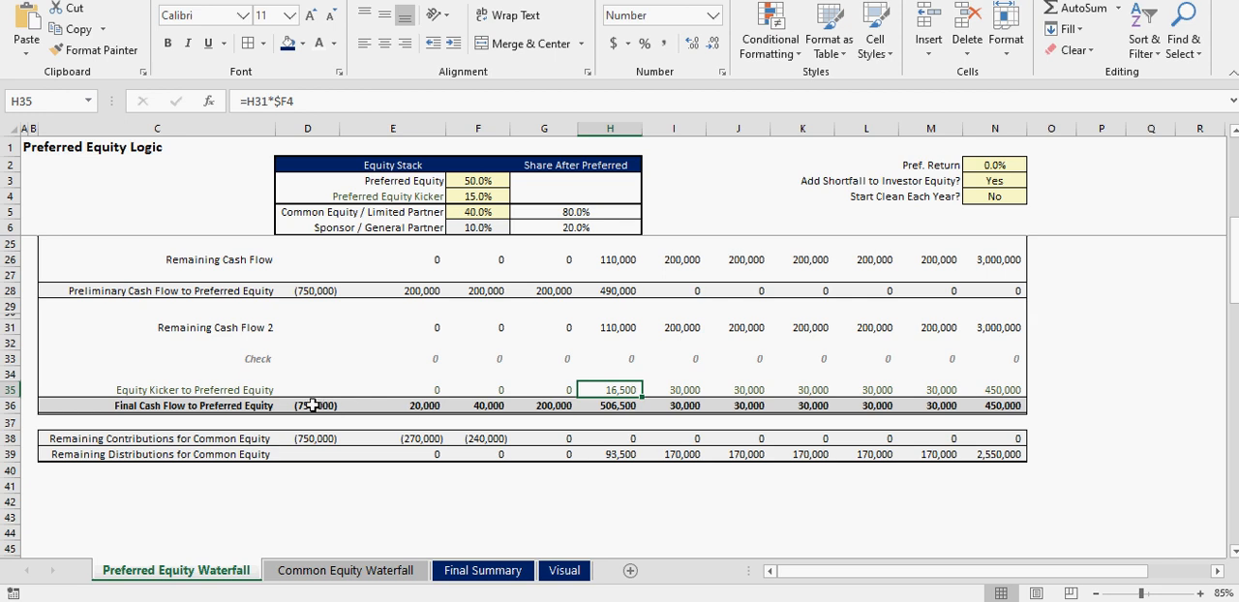
click(472, 573)
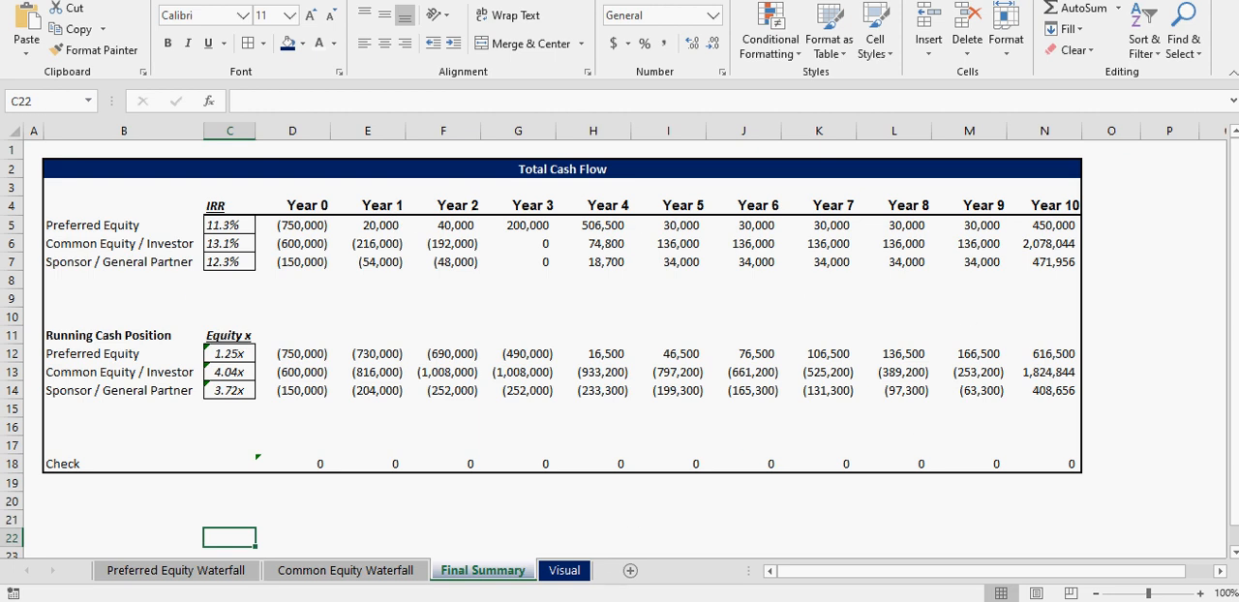
- Return to the Preferred Equity Waterfall sheet and set the Pref. Return to 11.5%
click(203, 571)
scroll(380, 443, up, 6)
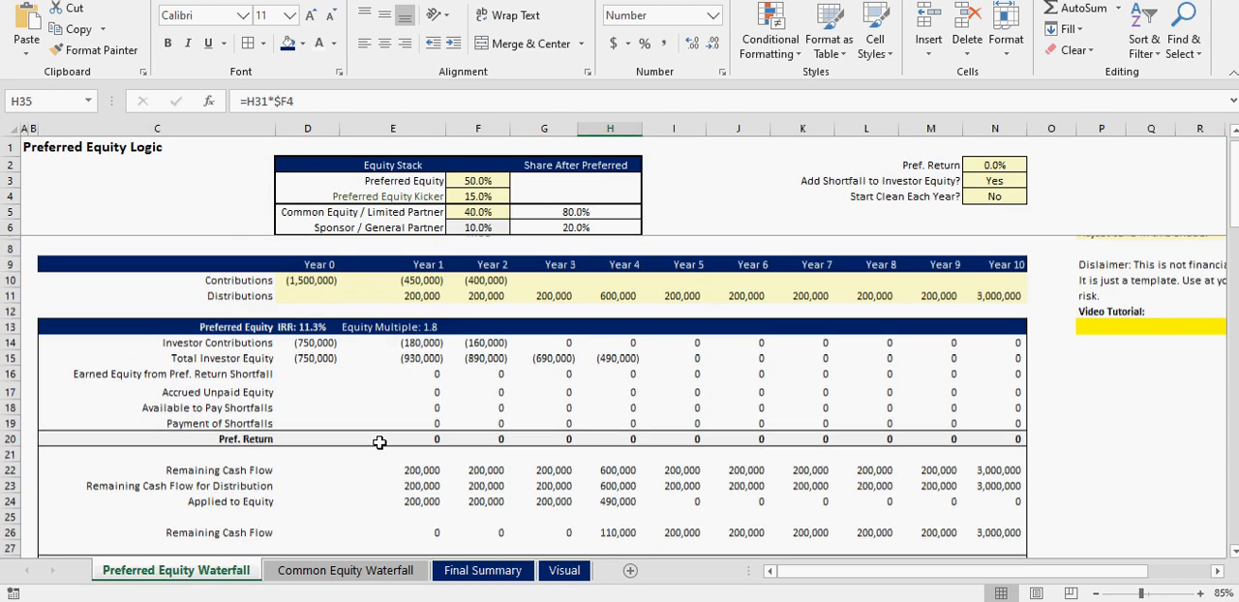
click(995, 176)
click(1006, 164)
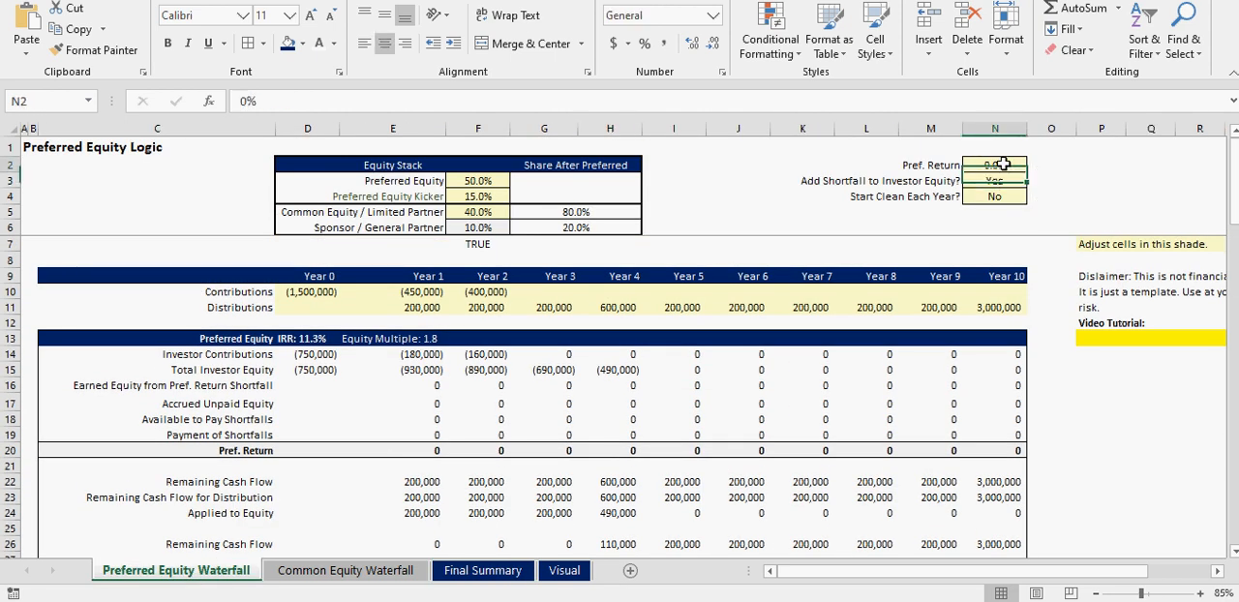
text(11.5)
key(Return)
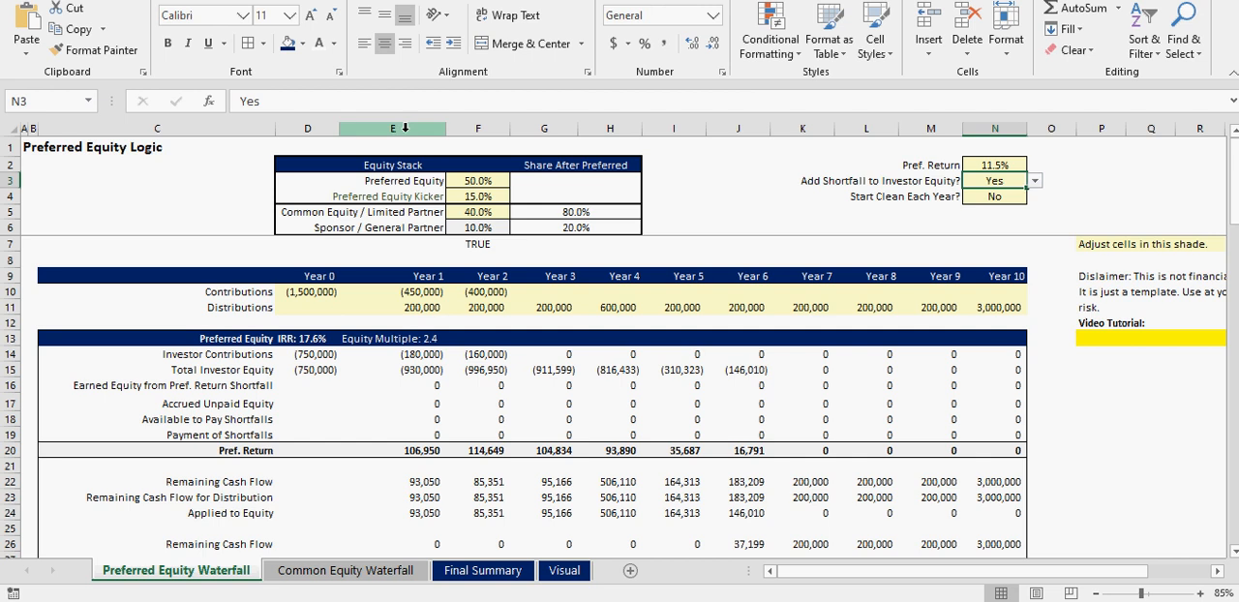
- Set the Preferred Equity Kicker to 0% and check the waterfall cash flows below
drag(393, 182, 453, 182)
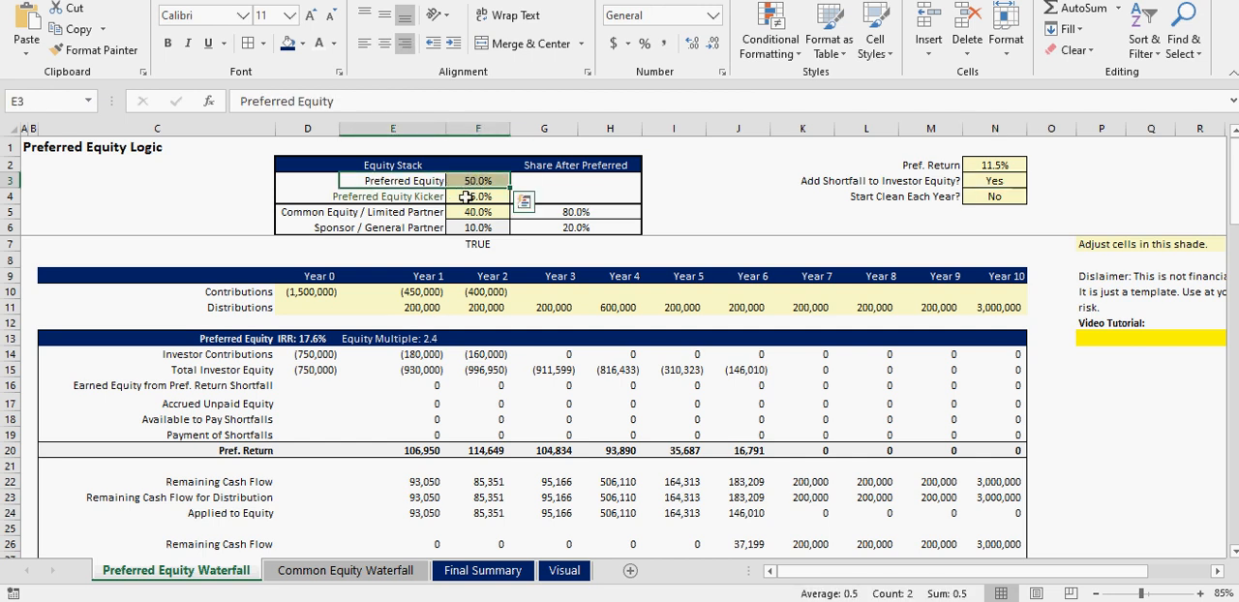
click(470, 196)
text(0)
key(Return)
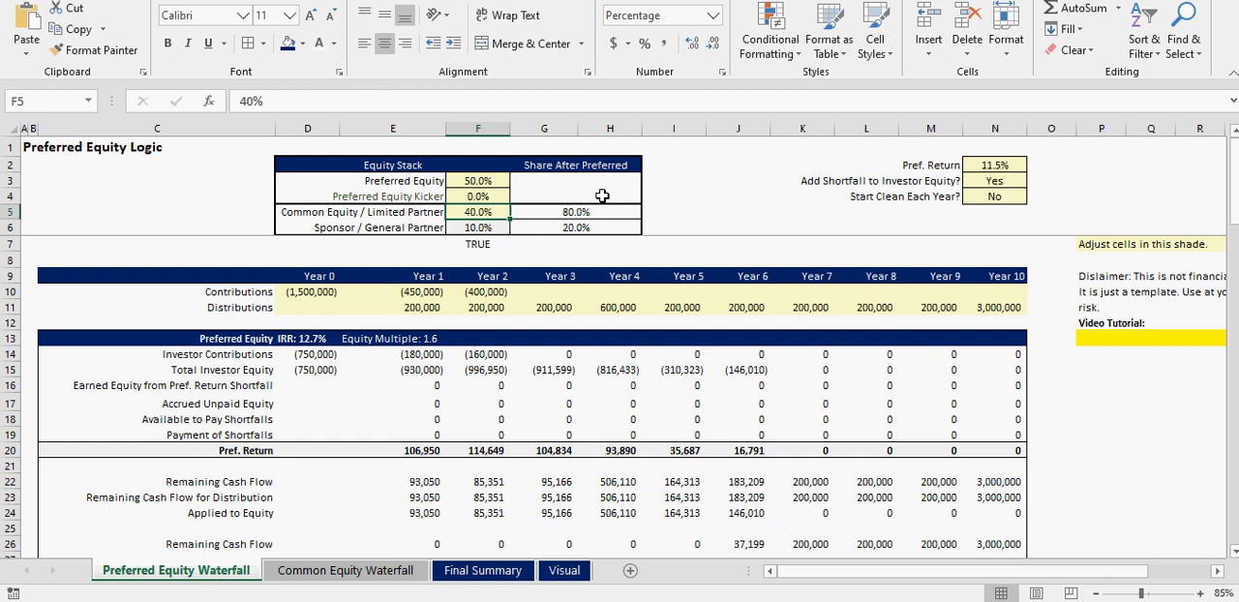
scroll(528, 392, down, 3)
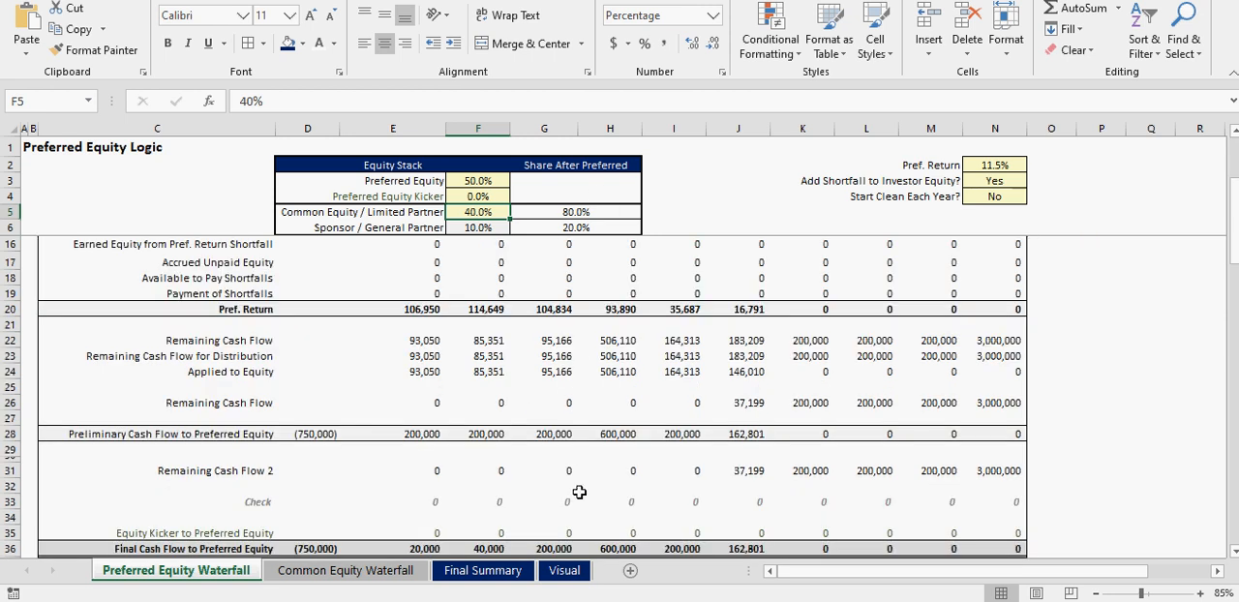
scroll(579, 493, up, 3)
- Check the Preferred Equity share and Pref. Return inputs, and set the Preferred Equity Kicker to 15%
click(476, 181)
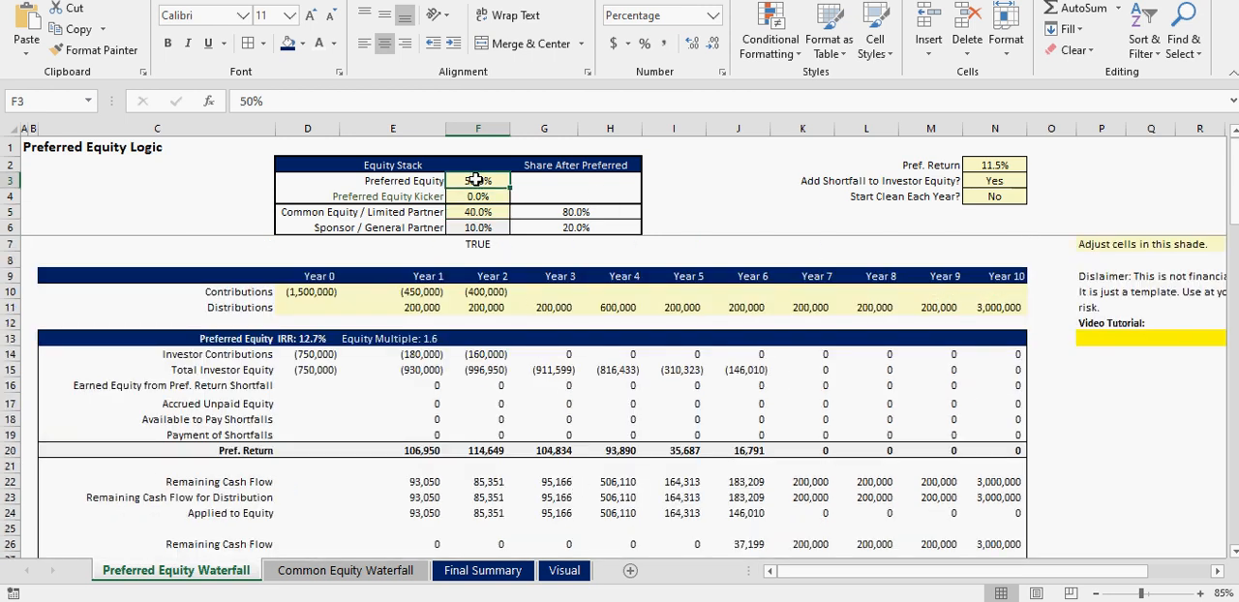
click(984, 166)
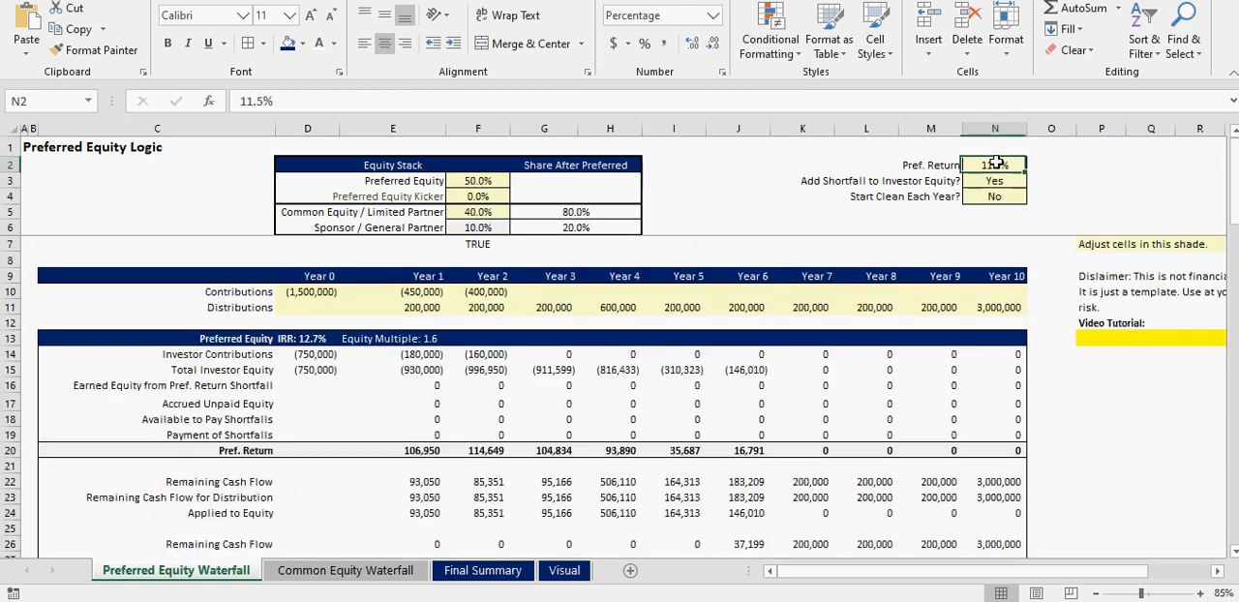
click(489, 195)
text(15)
key(Return)
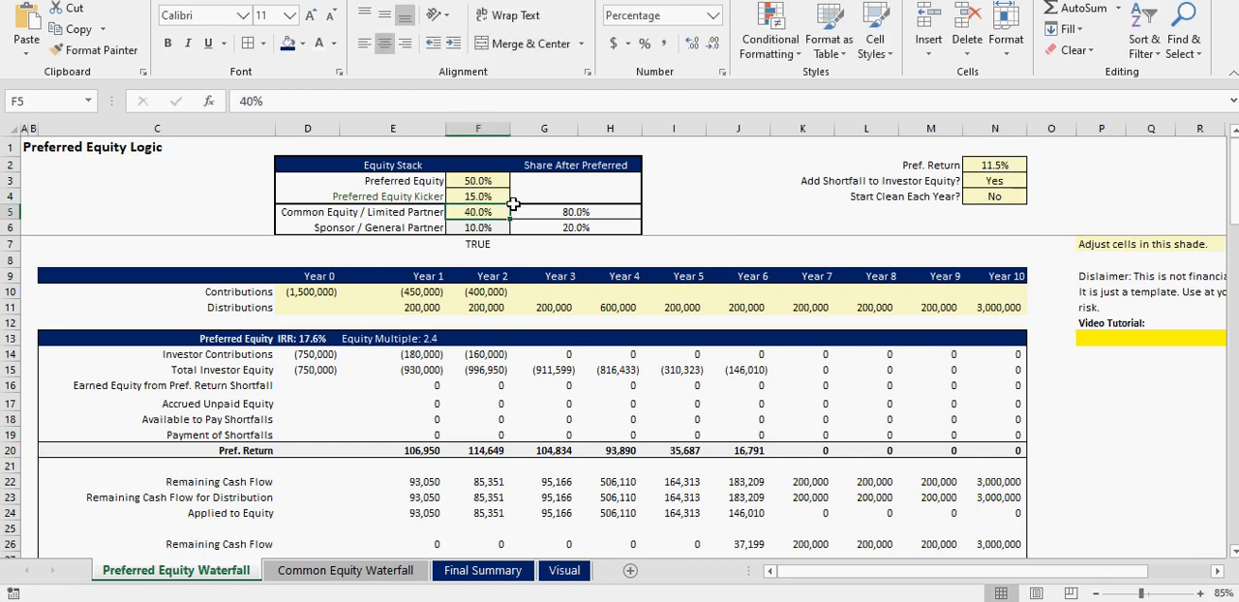
- Examine the equity stack, comparing the preferred equity rows with the Common Equity / Limited Partner and Sponsor / General Partner rows
drag(330, 182, 550, 176)
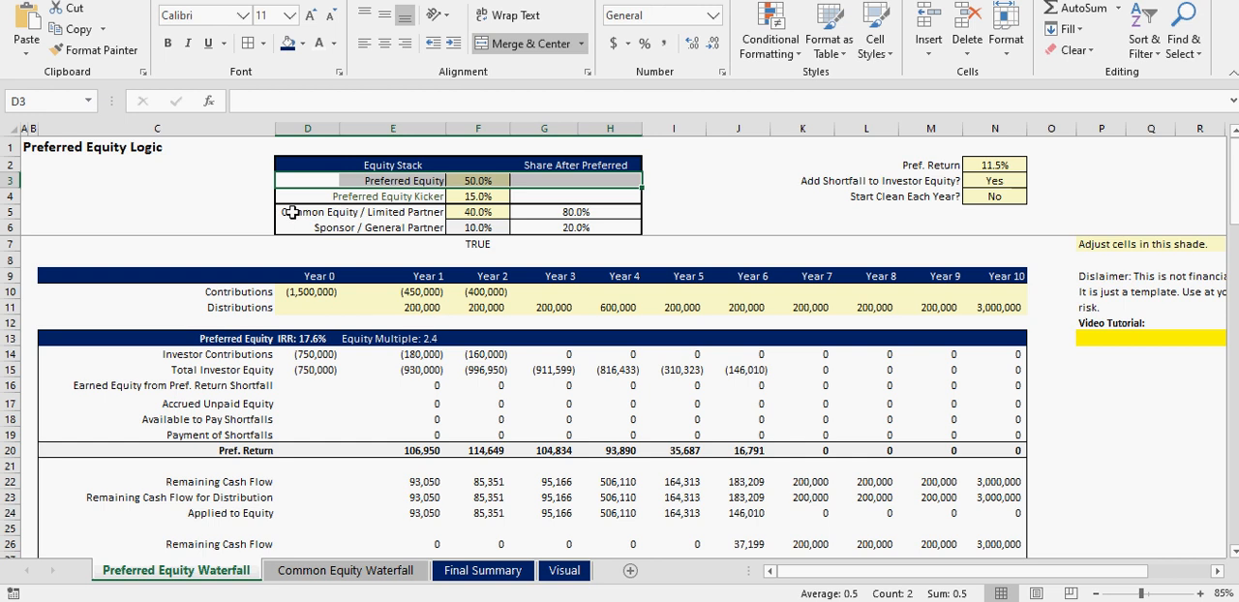
drag(292, 212, 420, 214)
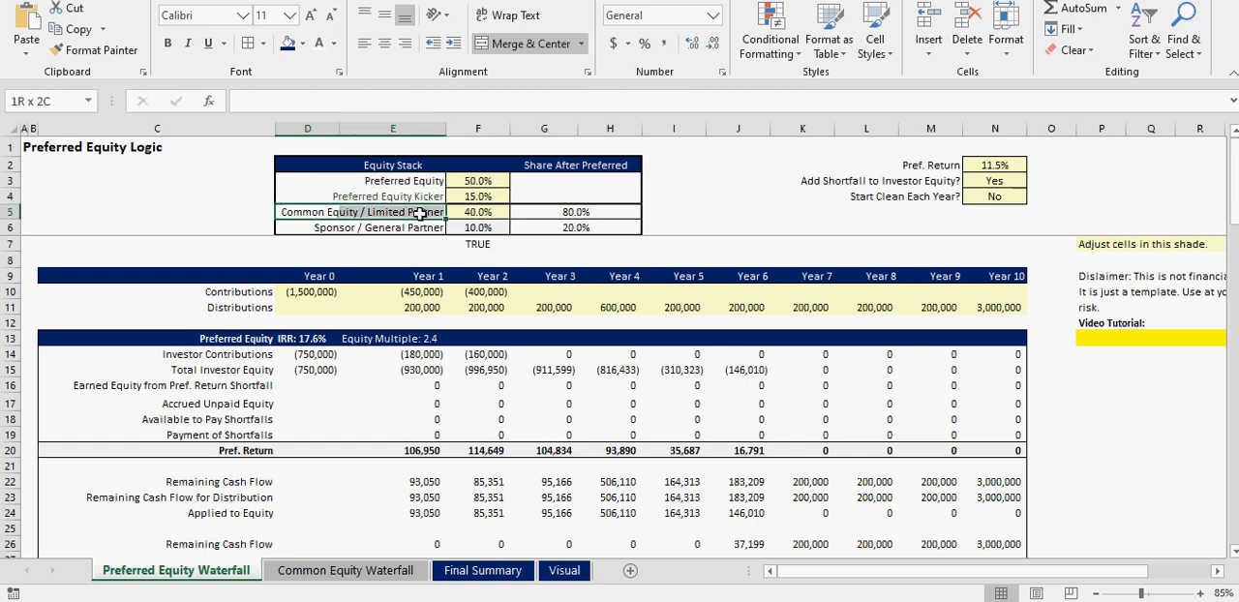
mouse_move(420, 214)
mouse_down()
mouse_move(295, 214)
mouse_move(421, 214)
mouse_move(422, 227)
mouse_up()
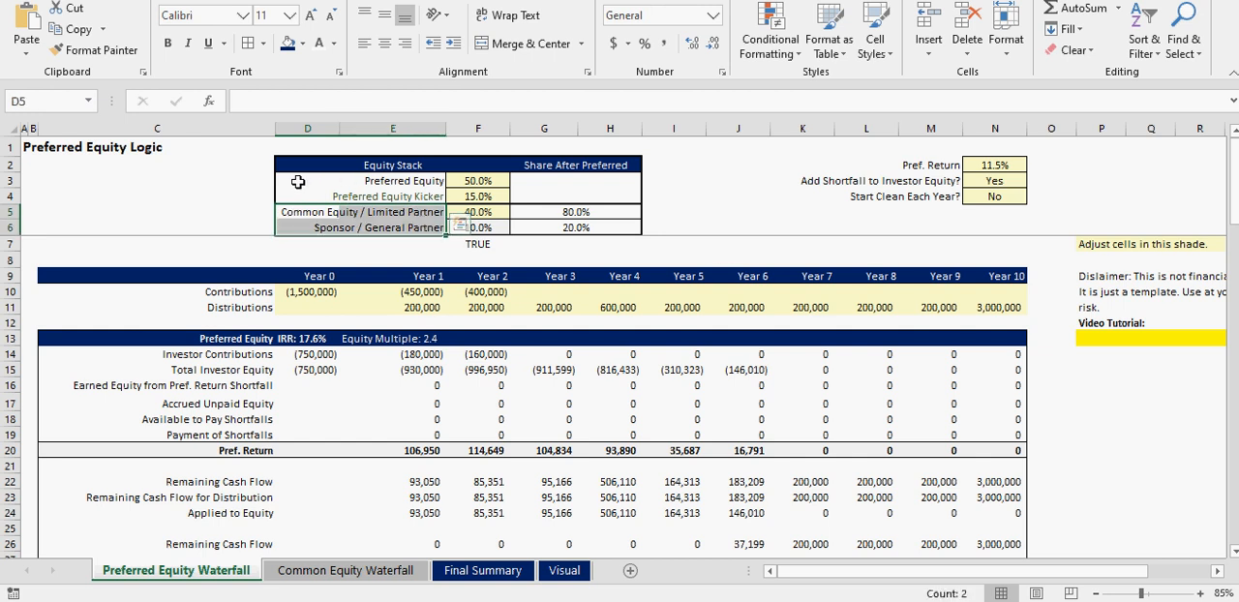
drag(298, 182, 610, 198)
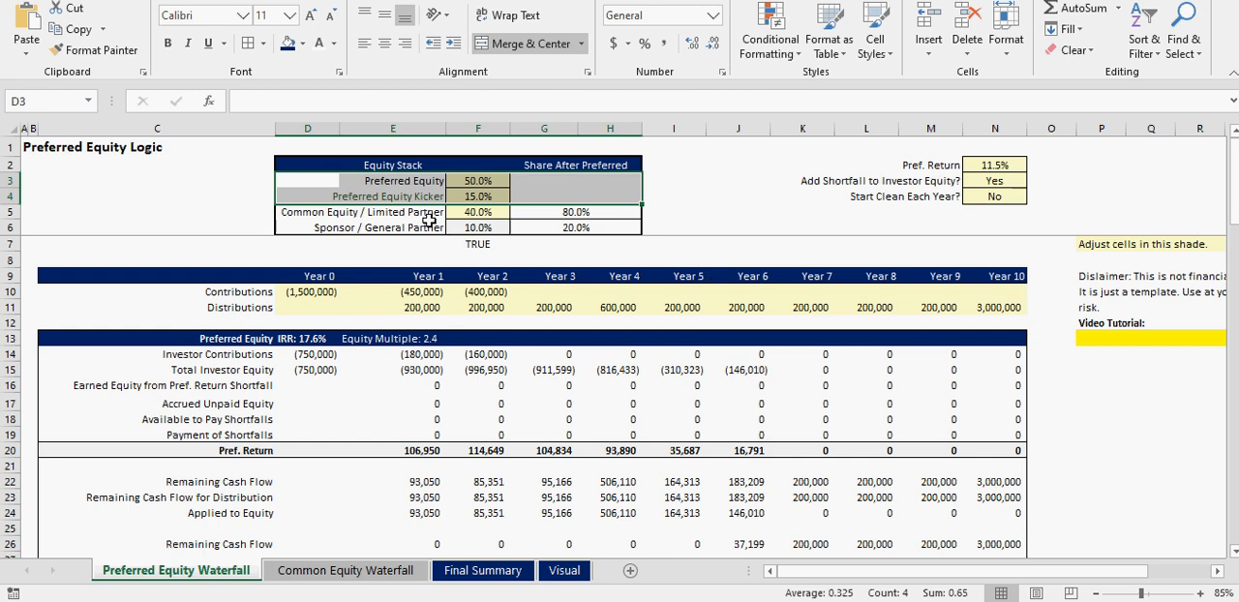
click(323, 213)
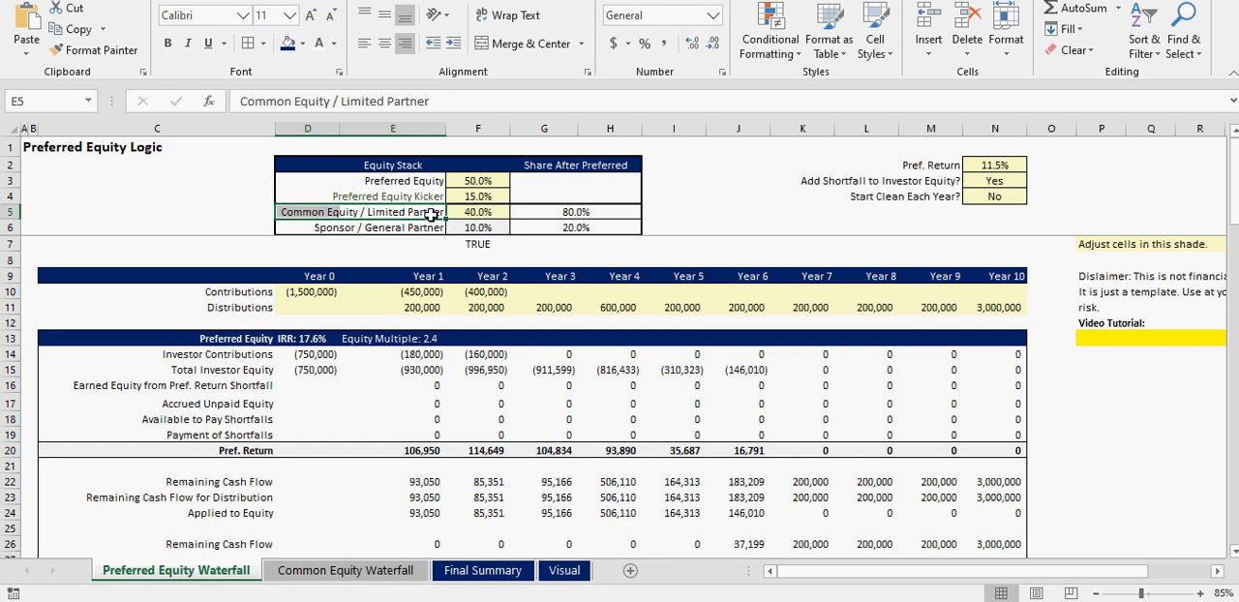
click(303, 218)
click(422, 232)
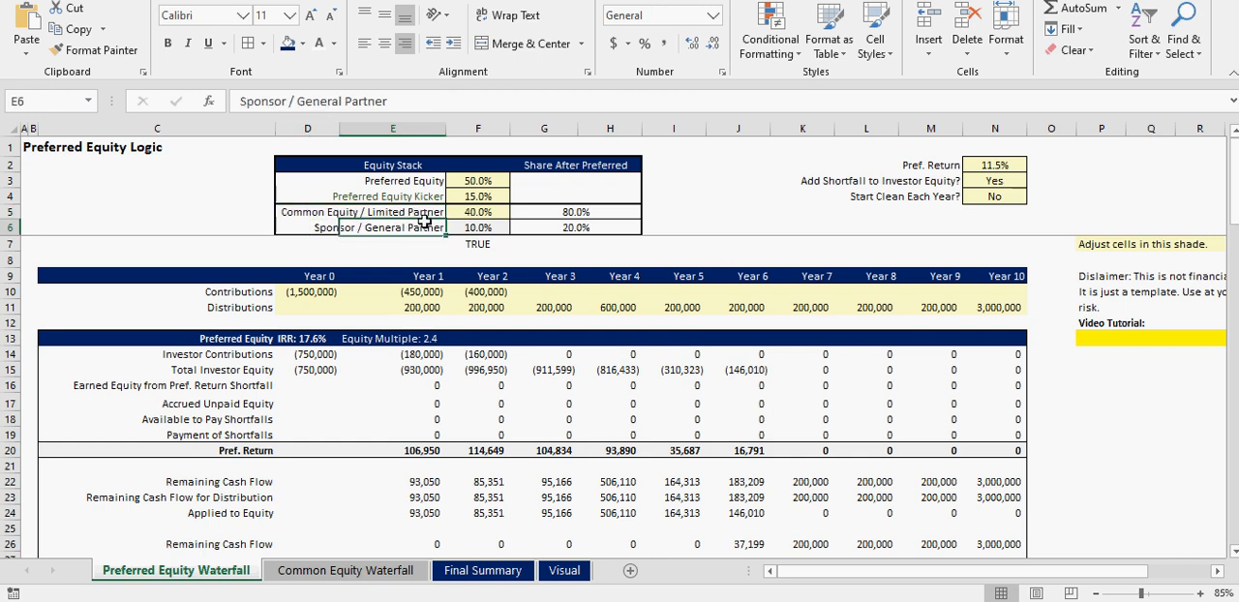
click(280, 212)
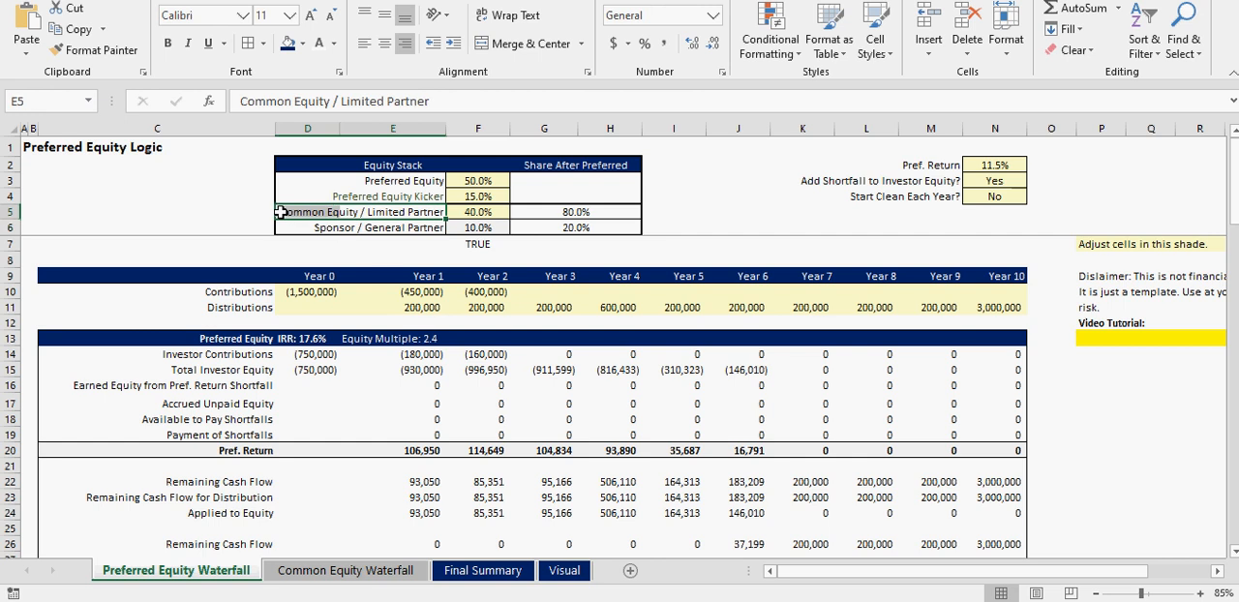
- Check the Sponsor / General Partner row and set the Common Equity / Limited Partner share to 0%
click(306, 225)
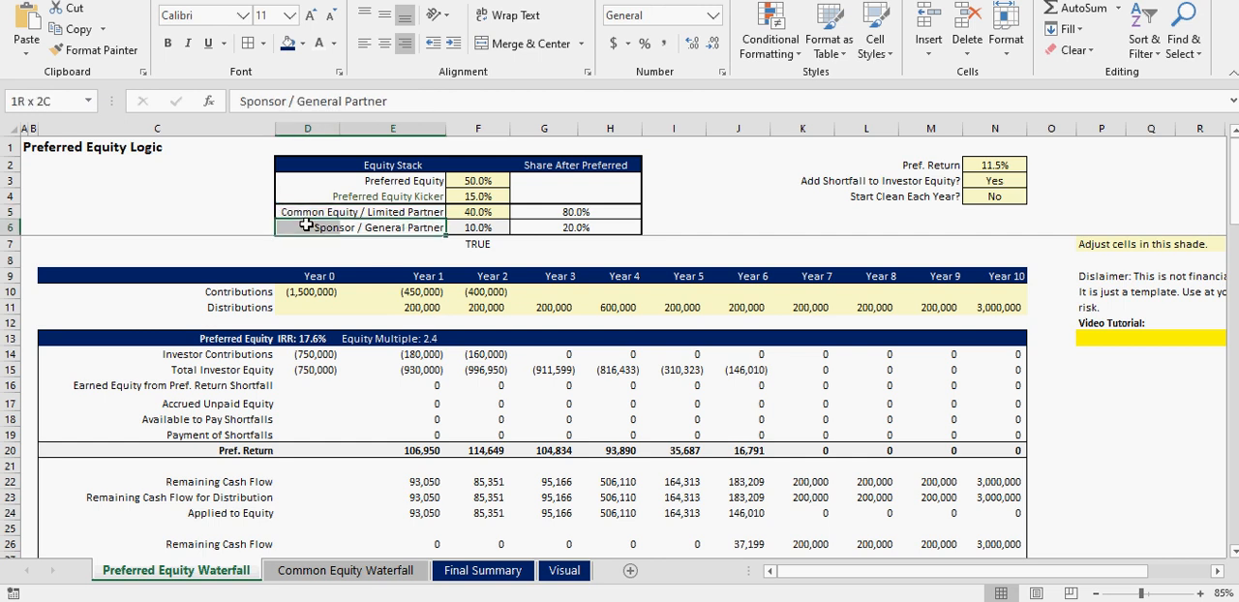
click(479, 214)
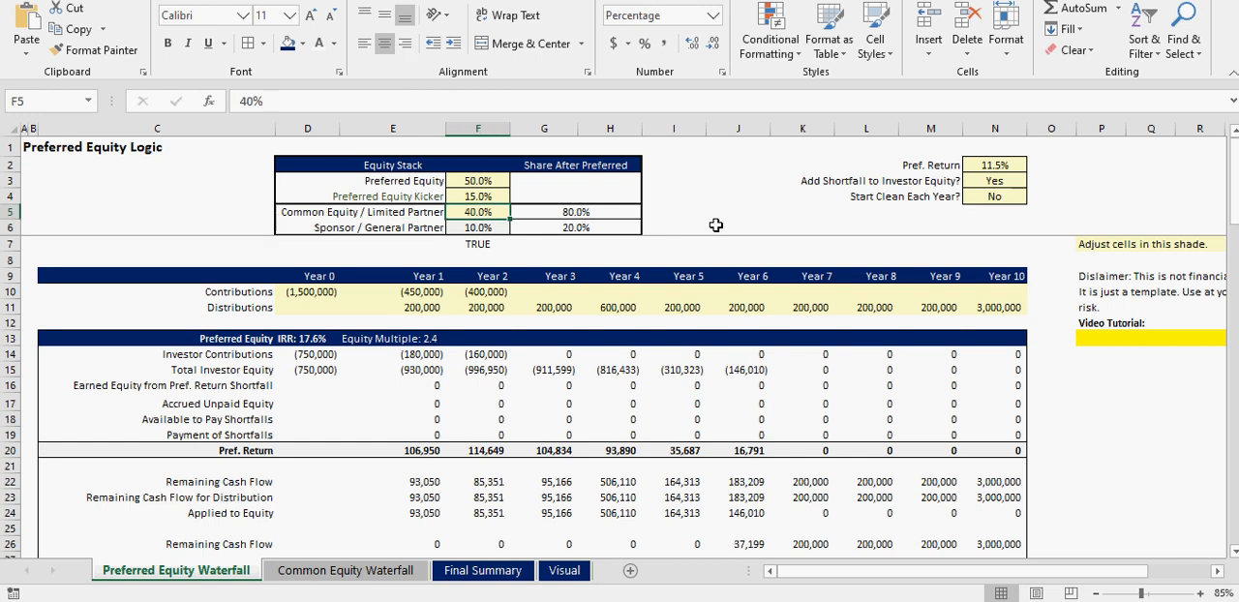
text(0)
key(Return)
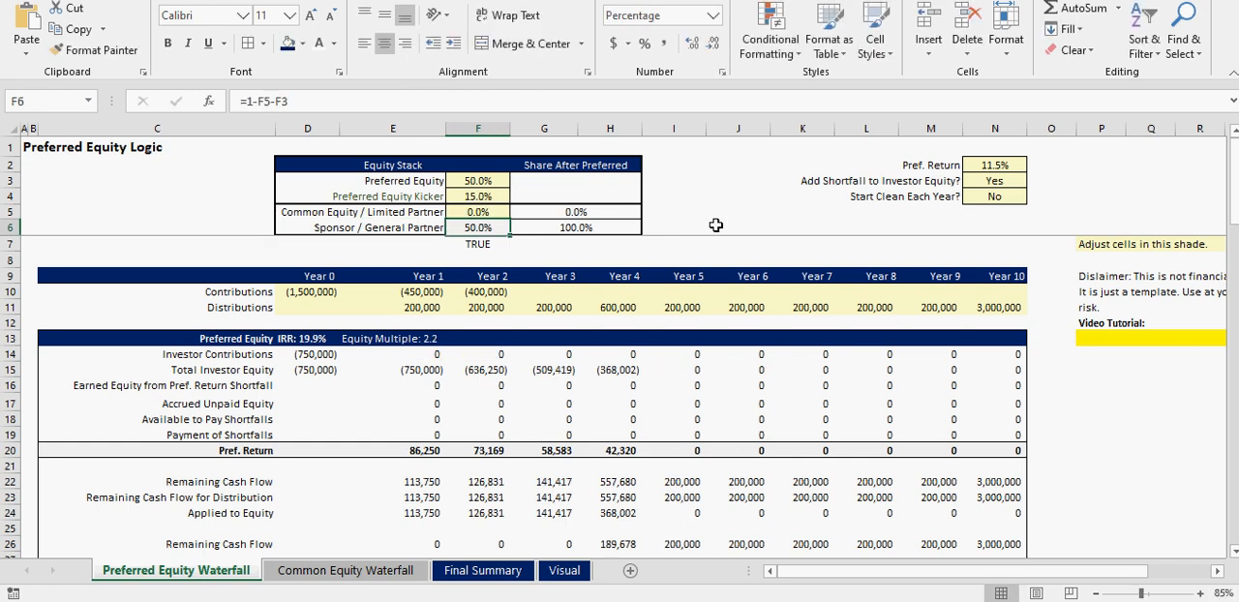
- Set the Preferred Equity share to 100% and check the effect on the Common Equity Waterfall and Final Summary sheets
click(482, 181)
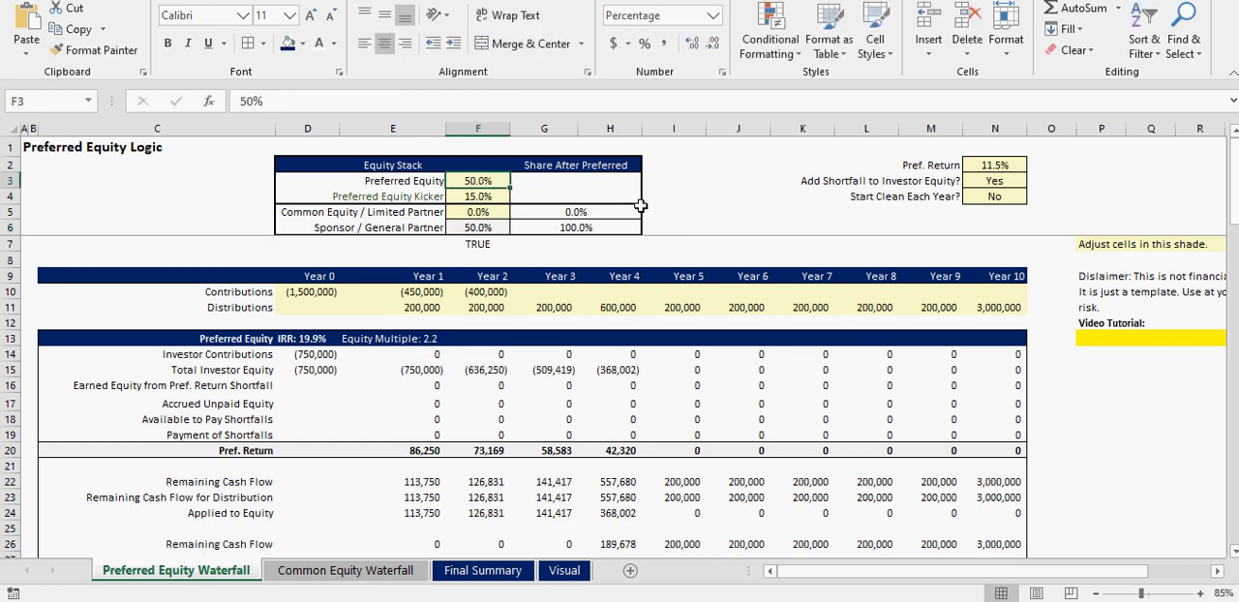
text(100)
key(Return)
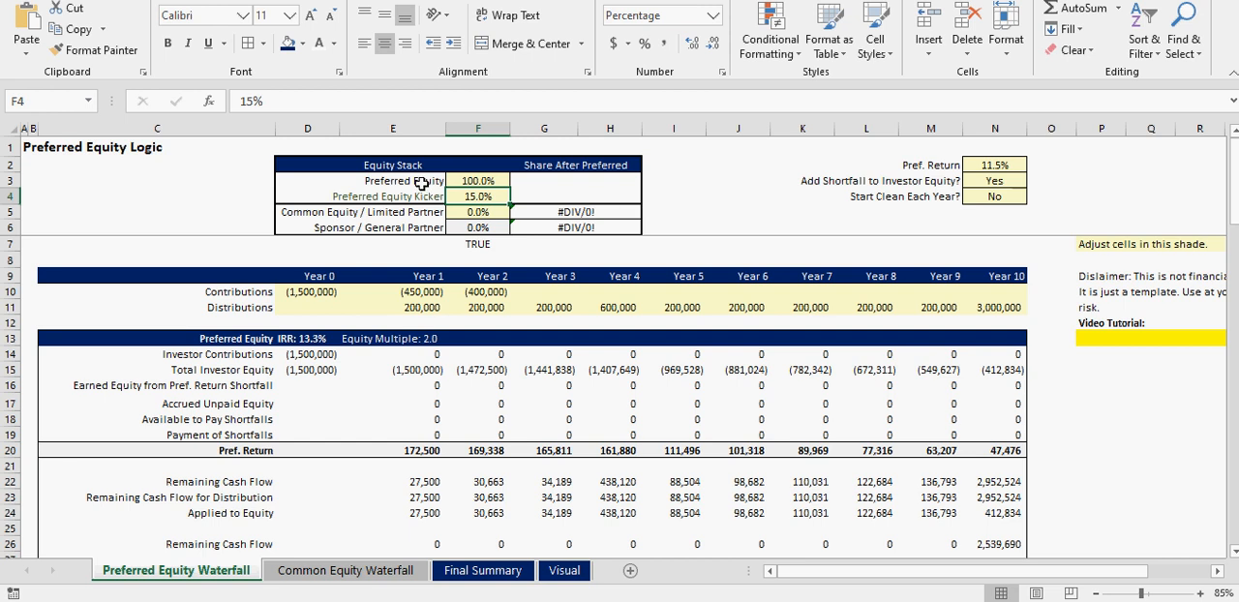
click(358, 572)
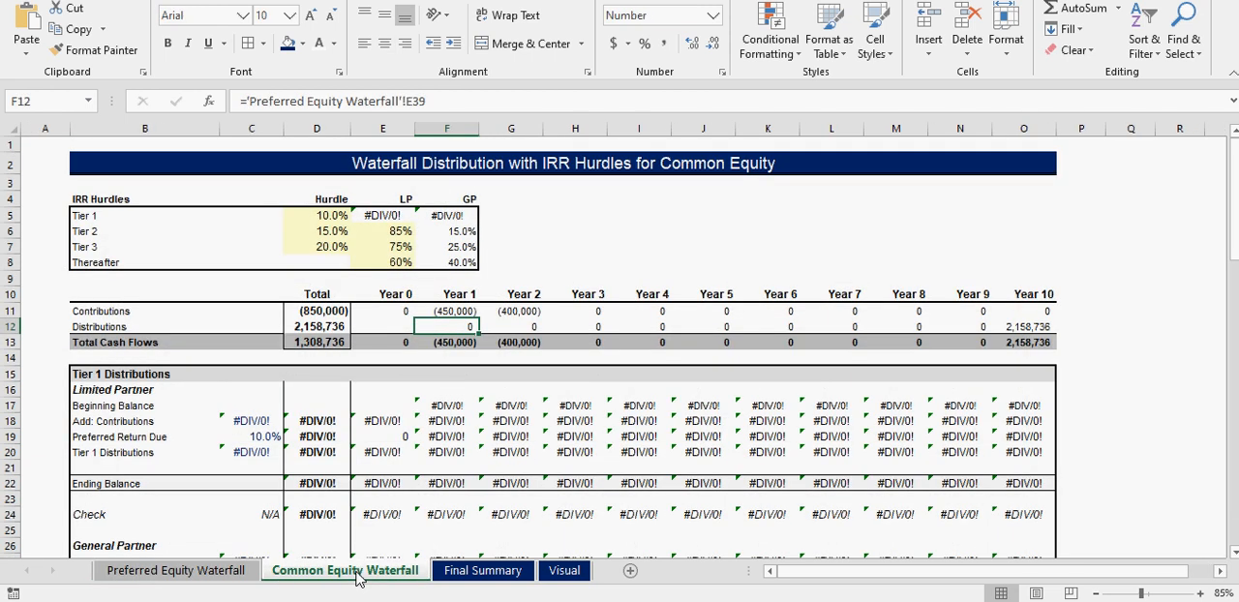
click(477, 571)
click(184, 572)
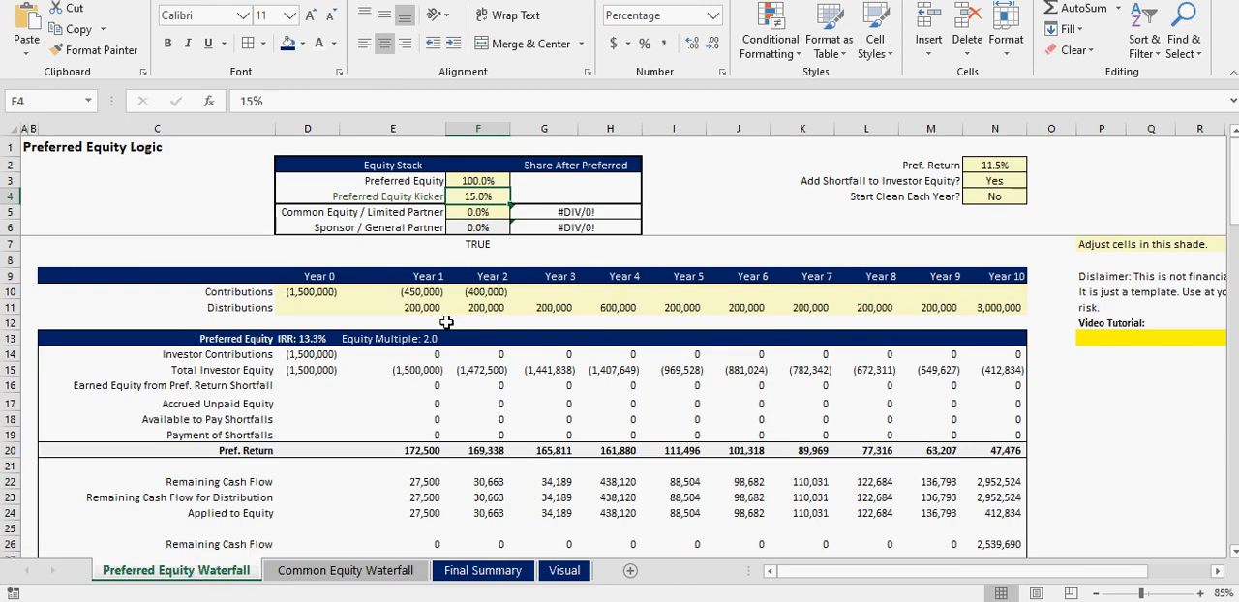
- Set the Preferred Equity share to 90% and check the Sponsor / General Partner share
click(484, 211)
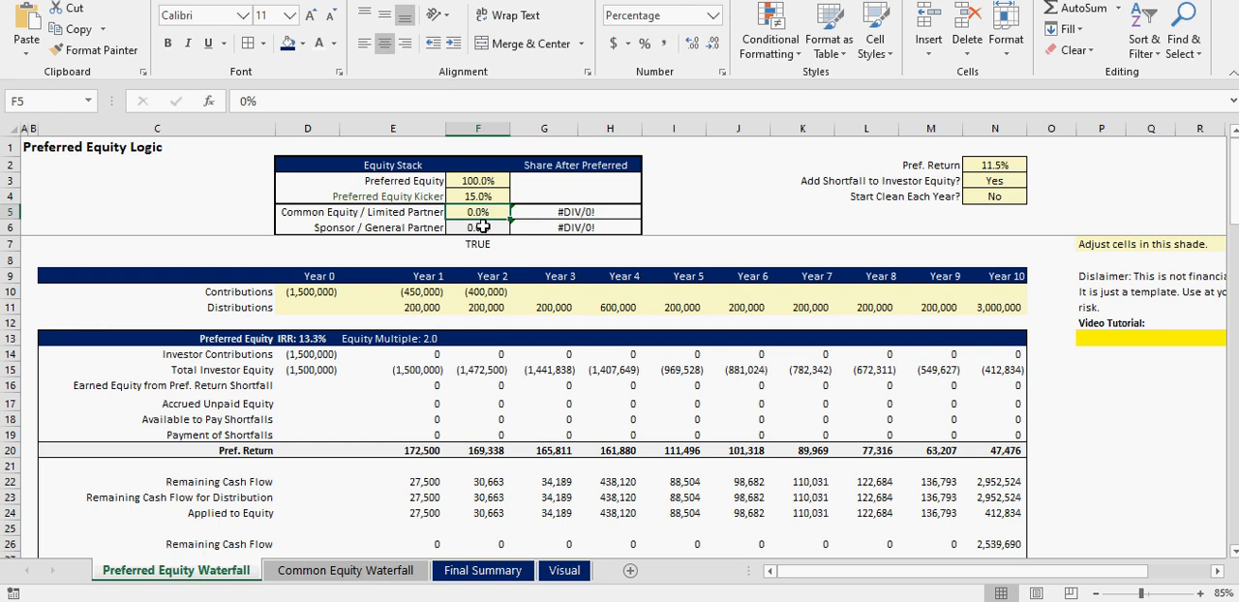
click(484, 180)
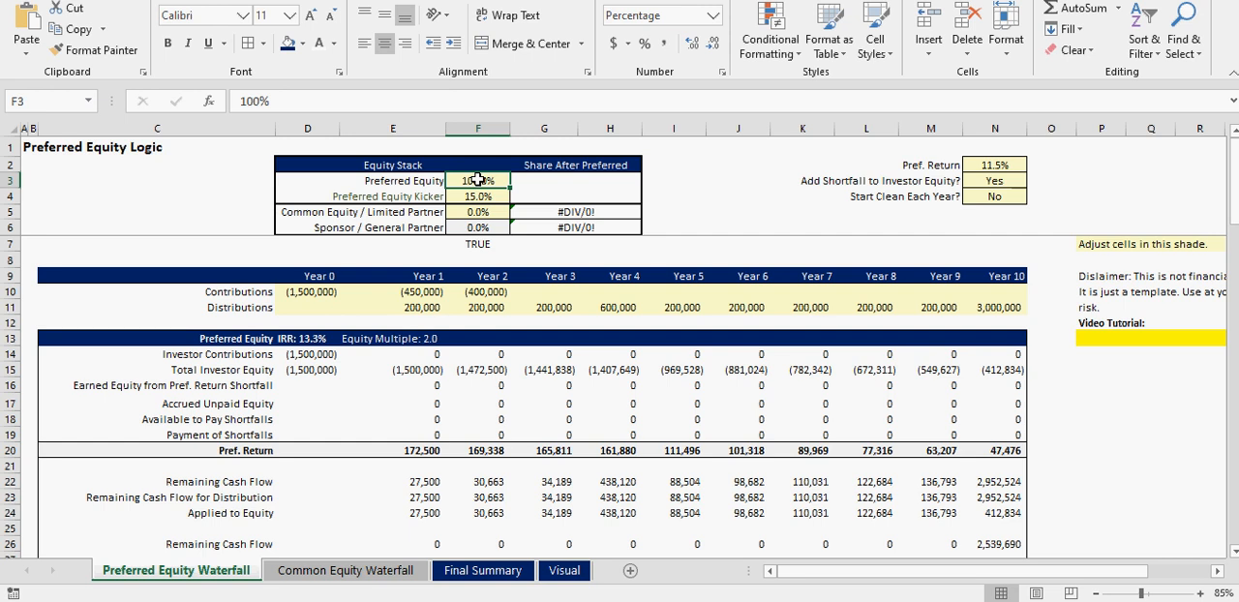
text(90)
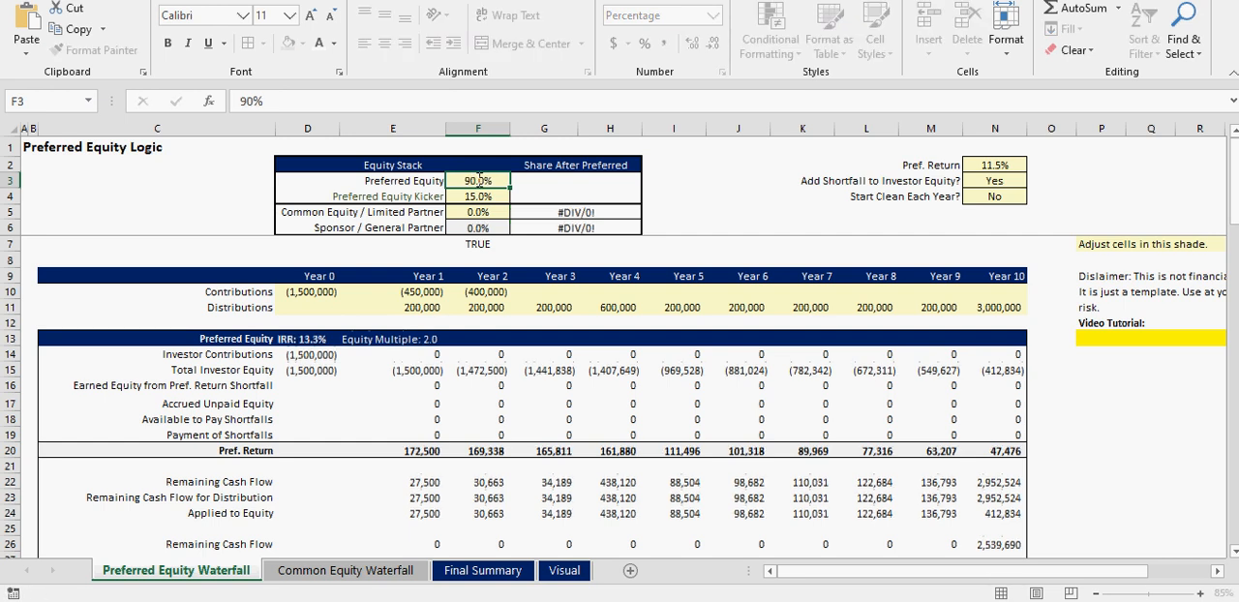
key(Return)
click(466, 227)
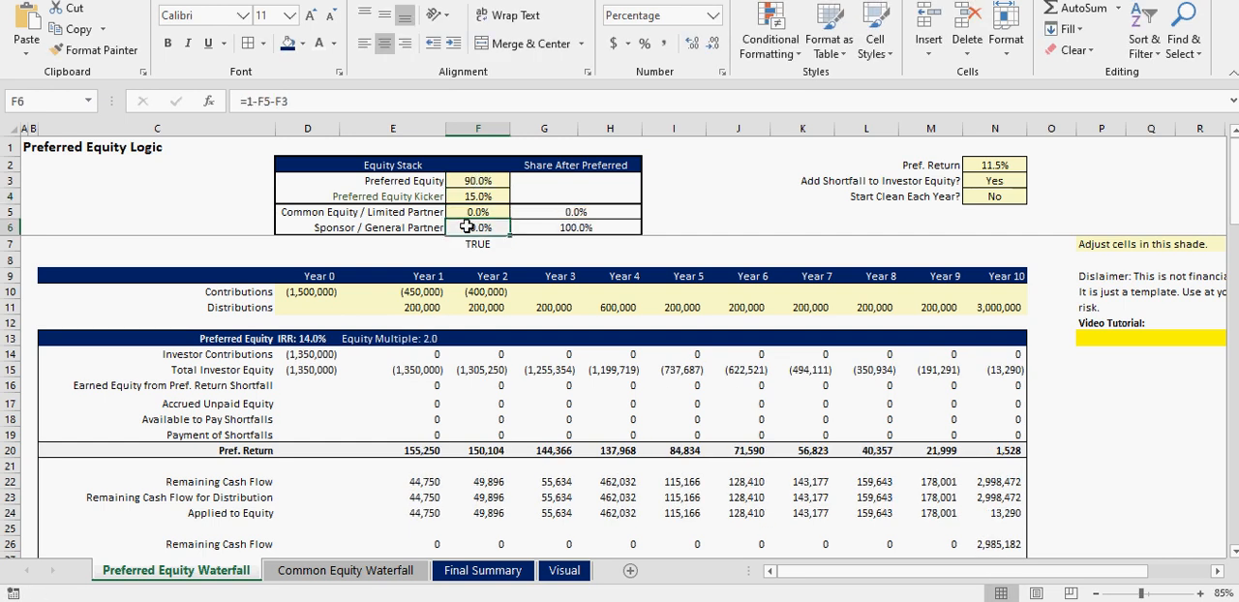
- Compare the yearly Preferred Equity and Sponsor / General Partner cash flows on the Final Summary sheet
click(475, 571)
drag(282, 226, 1041, 225)
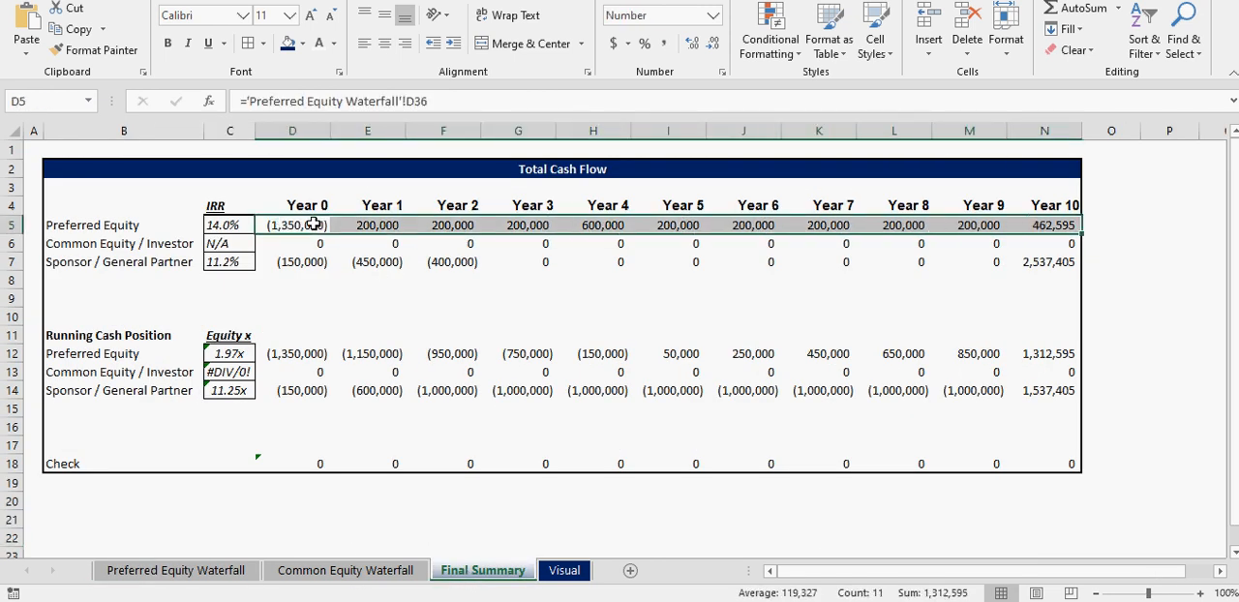
drag(290, 266, 908, 264)
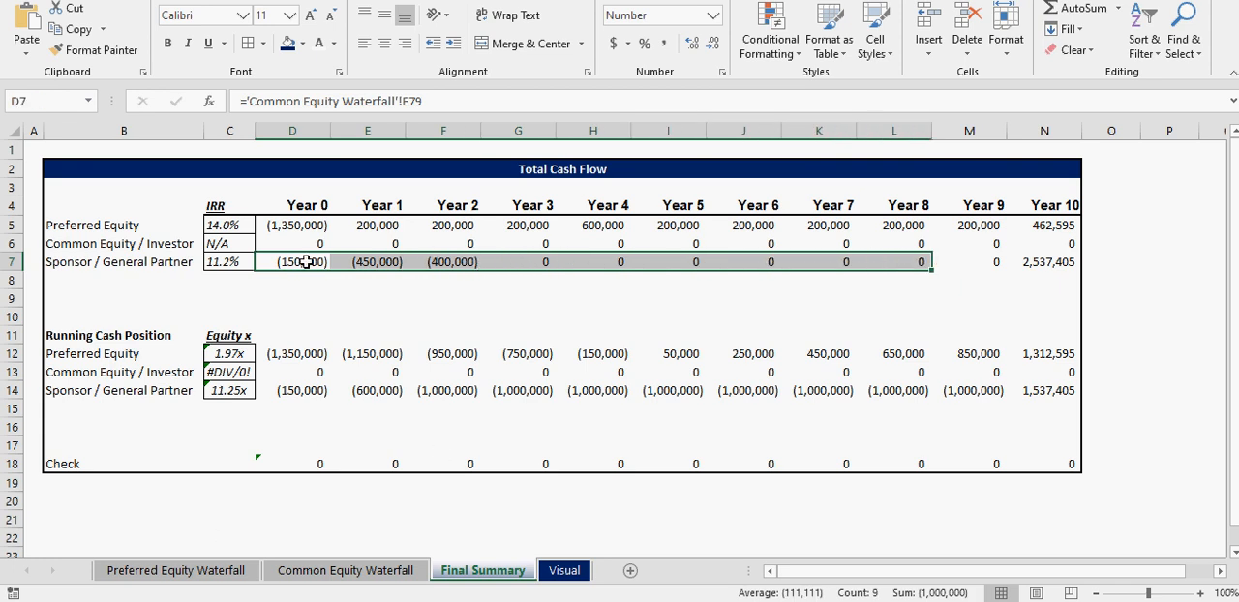
drag(306, 261, 426, 261)
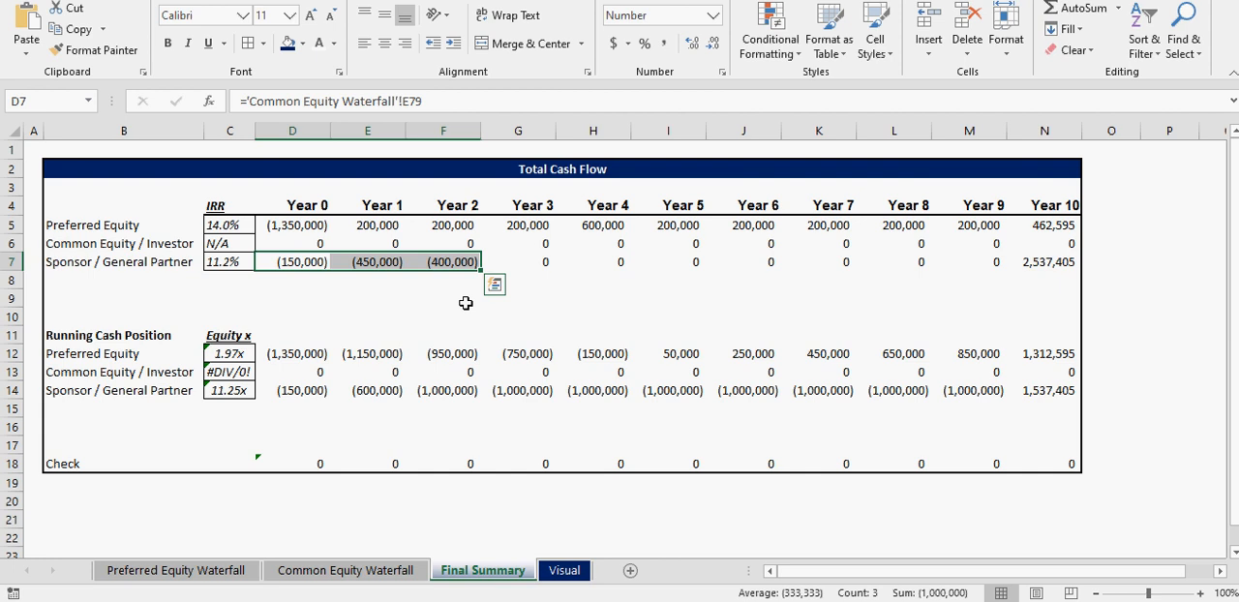
drag(513, 264, 1002, 261)
click(1048, 260)
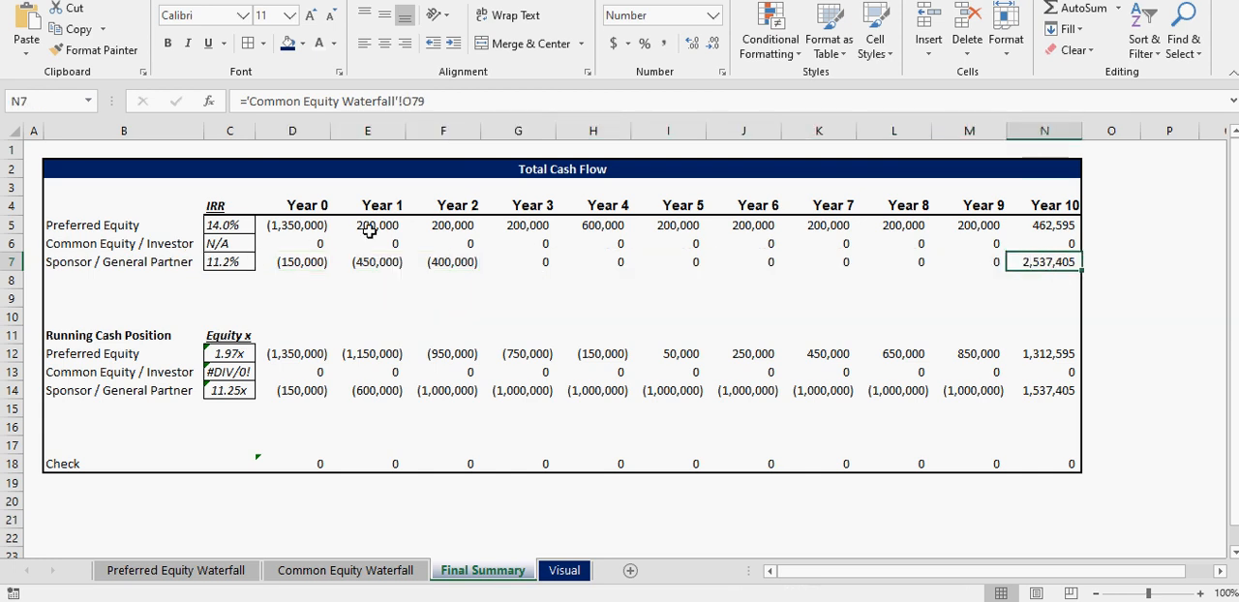
drag(374, 228, 453, 226)
- Clear the Year 1 and Year 2 contributions on the Preferred Equity Waterfall sheet and check the effect on the Final Summary
click(176, 570)
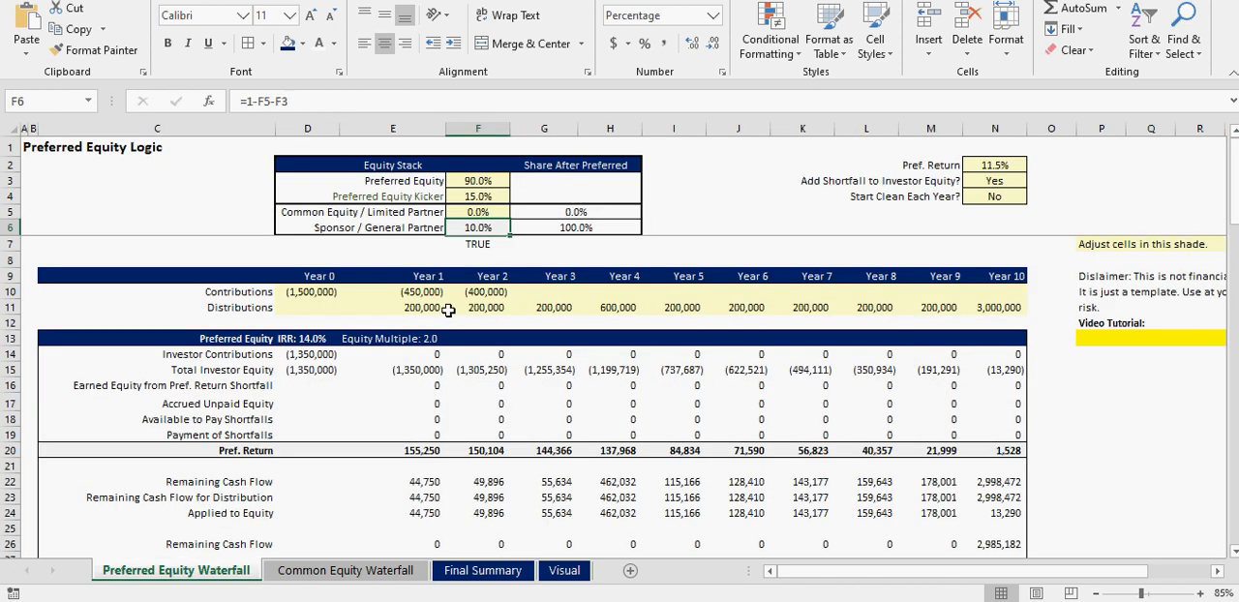
click(441, 293)
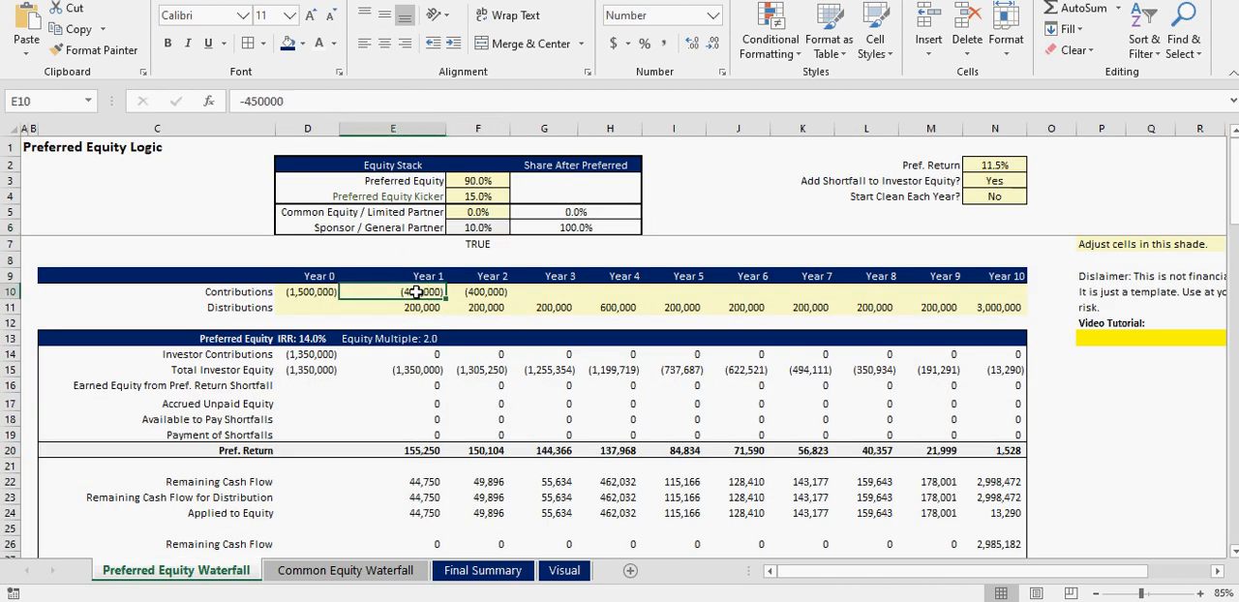
key(BackSpace)
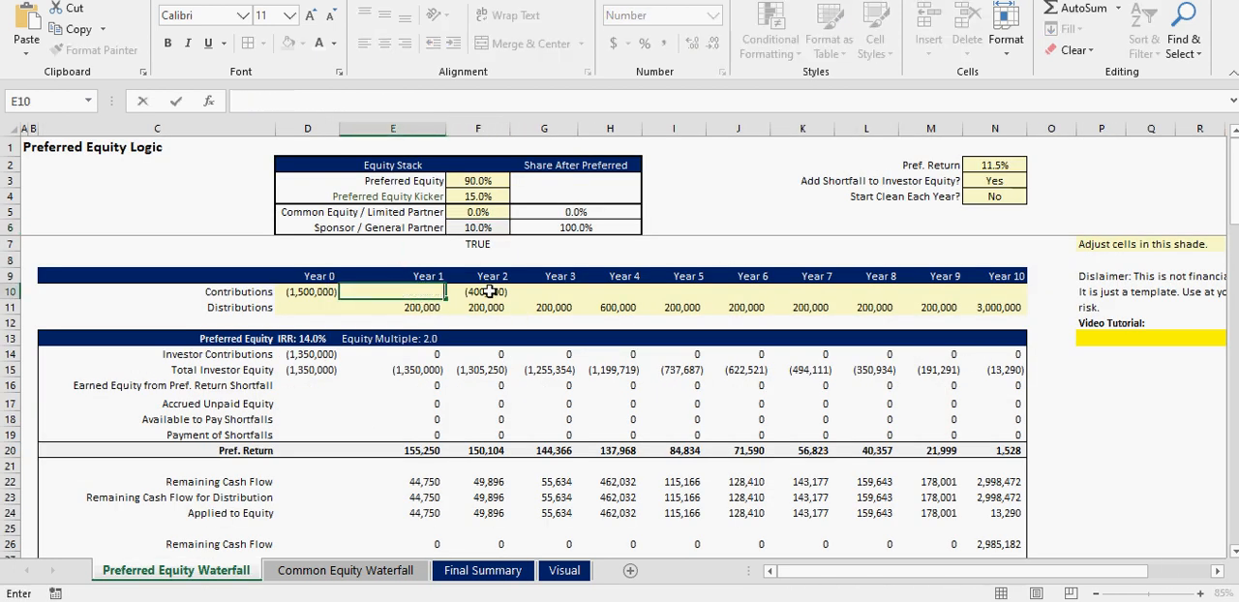
click(490, 291)
key(BackSpace)
click(540, 291)
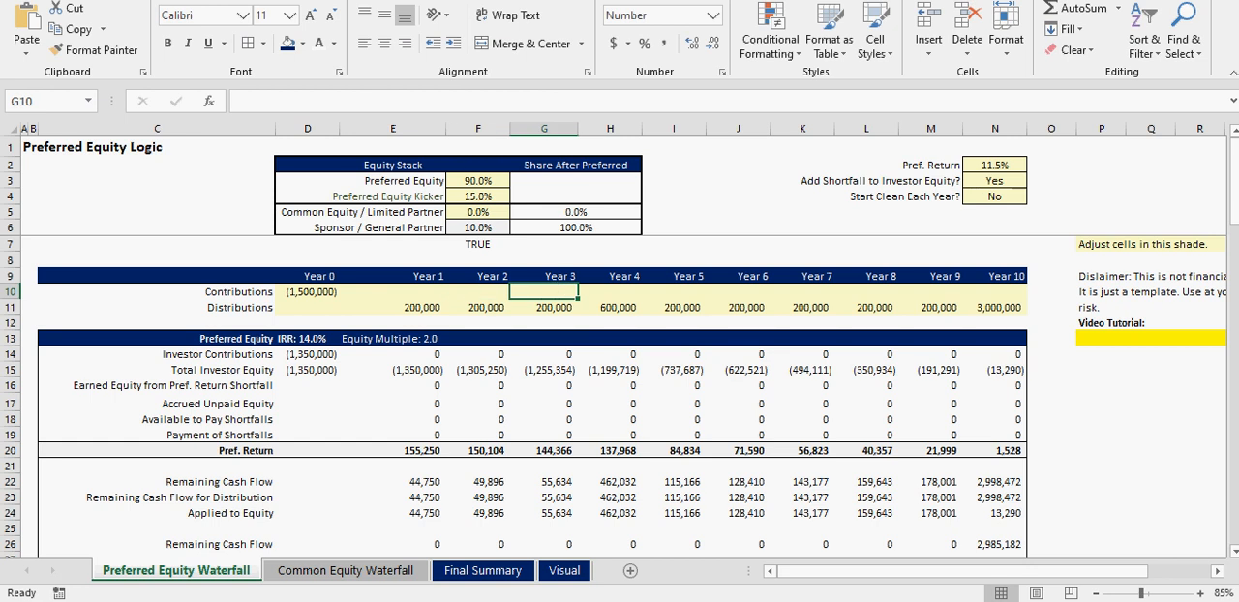
click(474, 571)
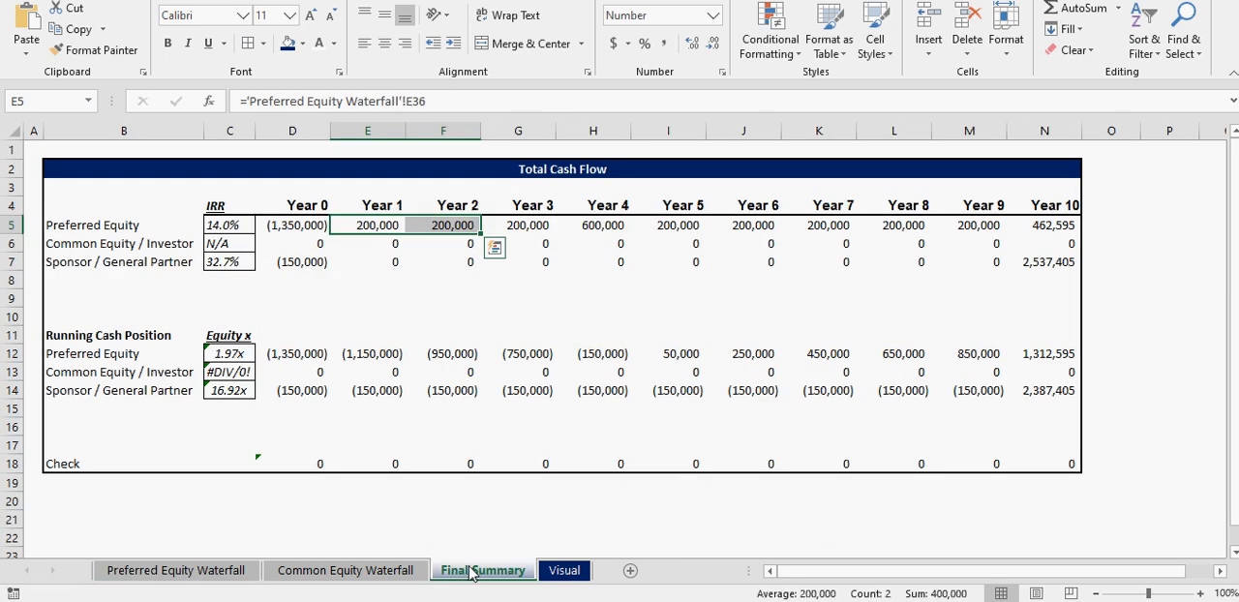
click(492, 296)
click(203, 571)
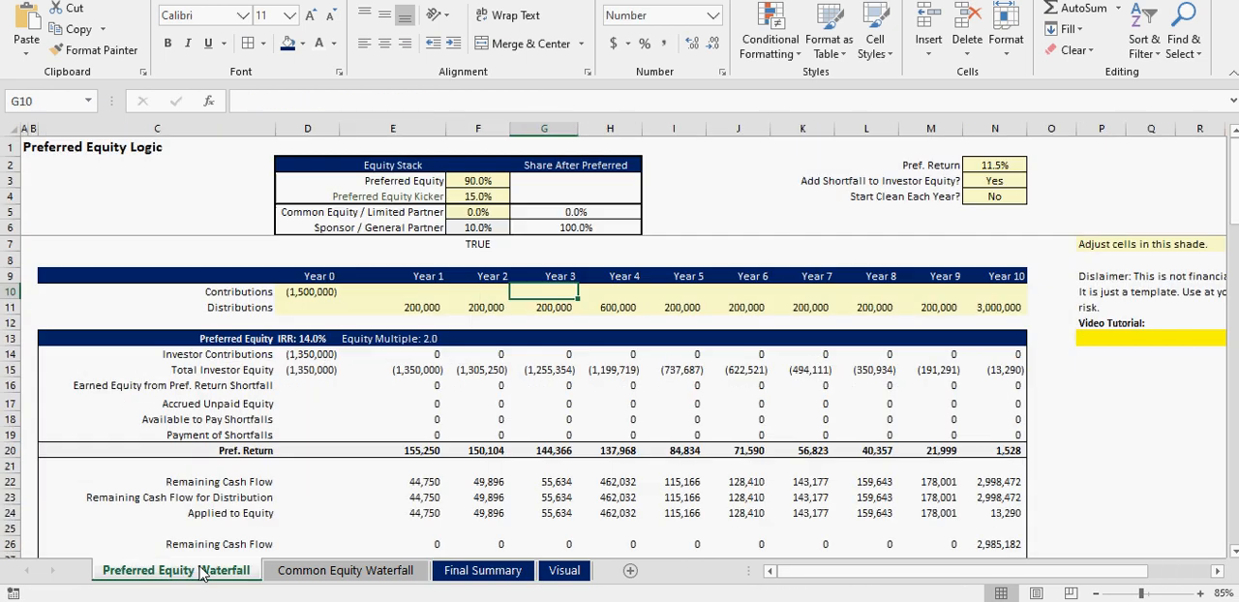
- Try a Pref. Return of 0% and undo the change
click(995, 166)
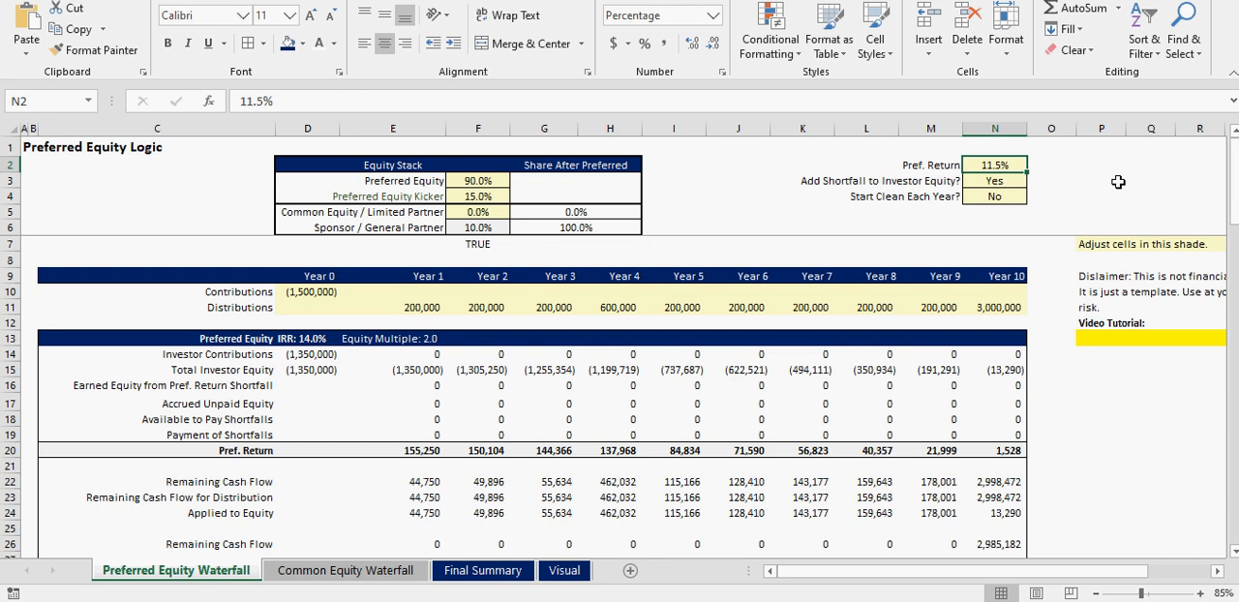
text(0)
key(Return)
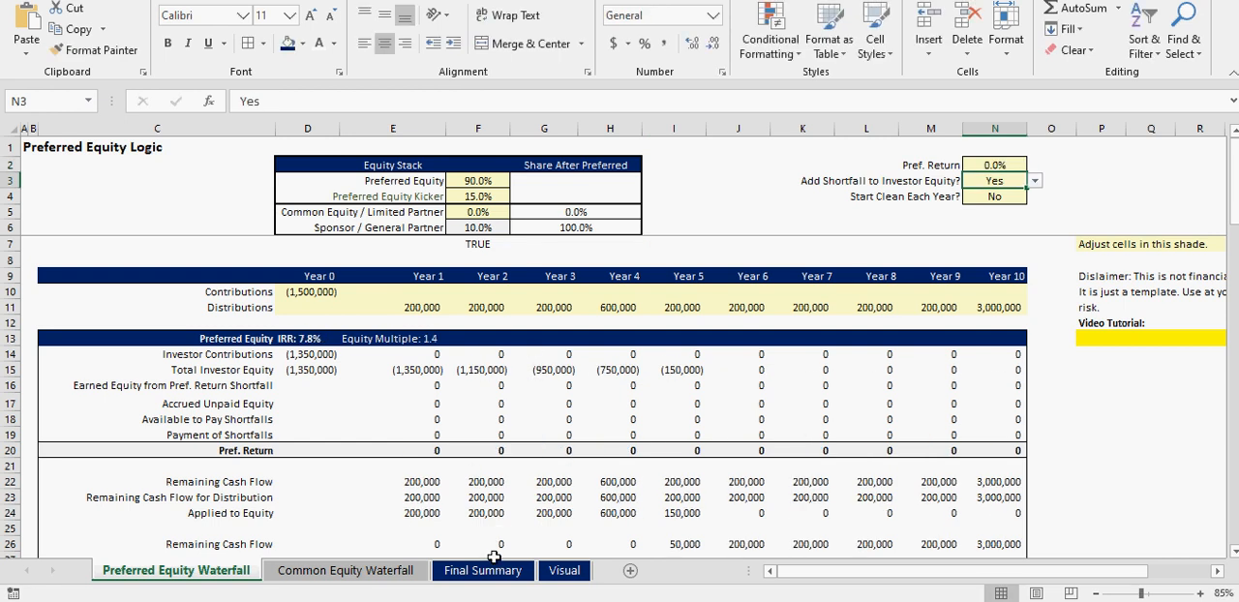
click(997, 166)
key(ctrl+z)
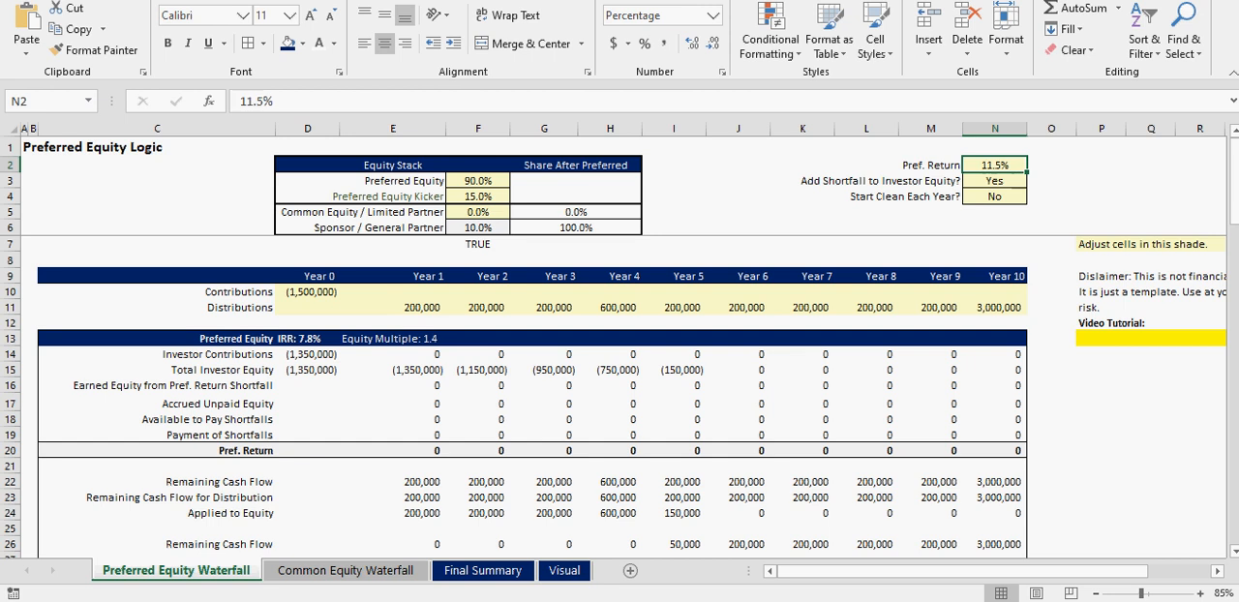
- Set the Preferred Equity Kicker to 0% and review the Preferred Equity cash flows and running cash position on the Final Summary
click(478, 197)
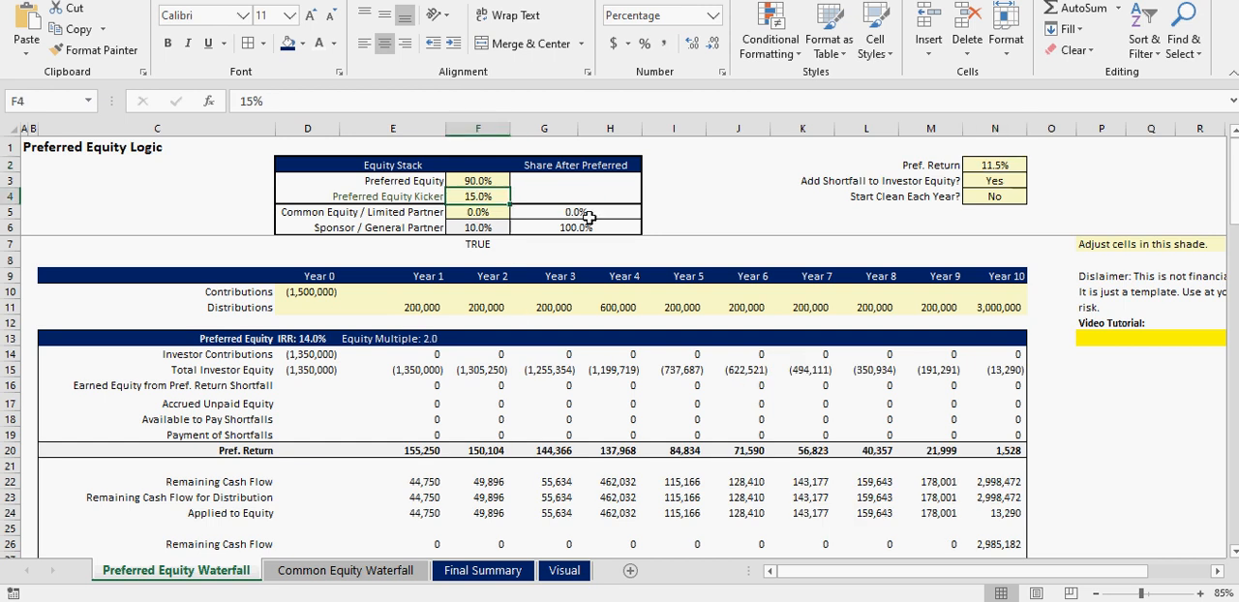
click(484, 571)
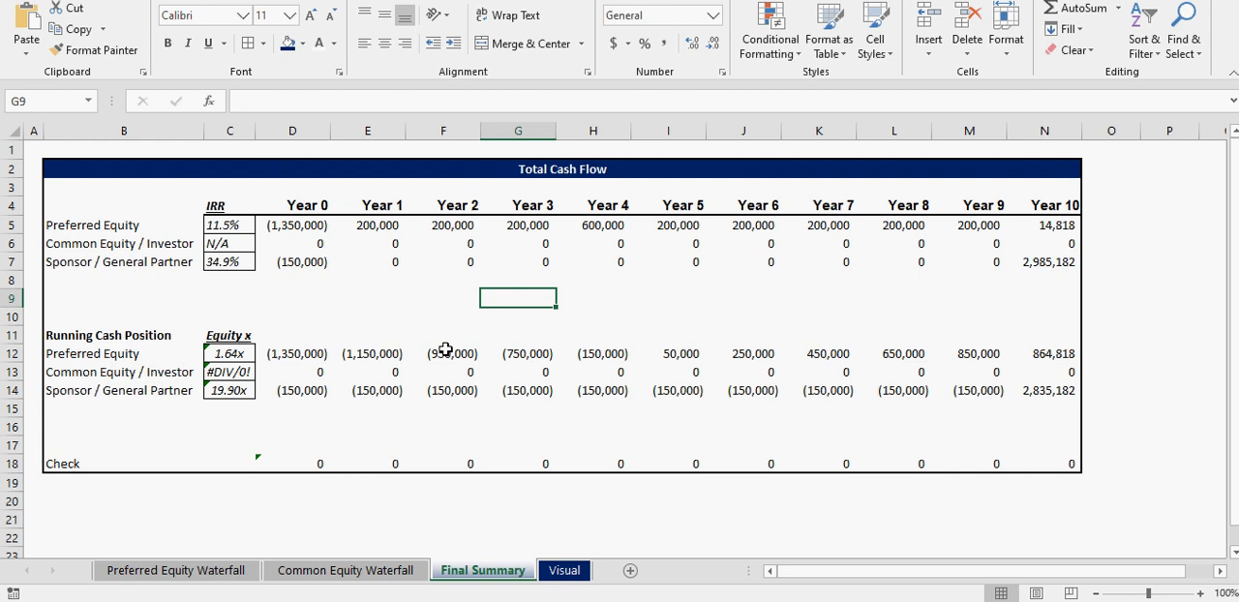
drag(367, 224, 900, 224)
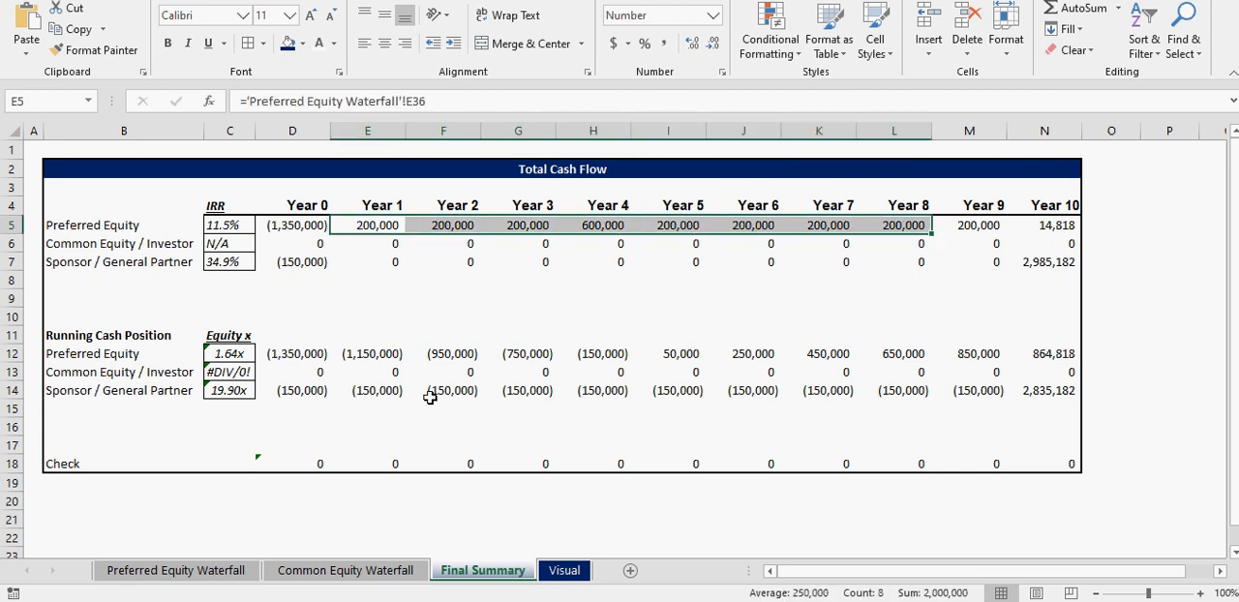
drag(313, 358, 630, 352)
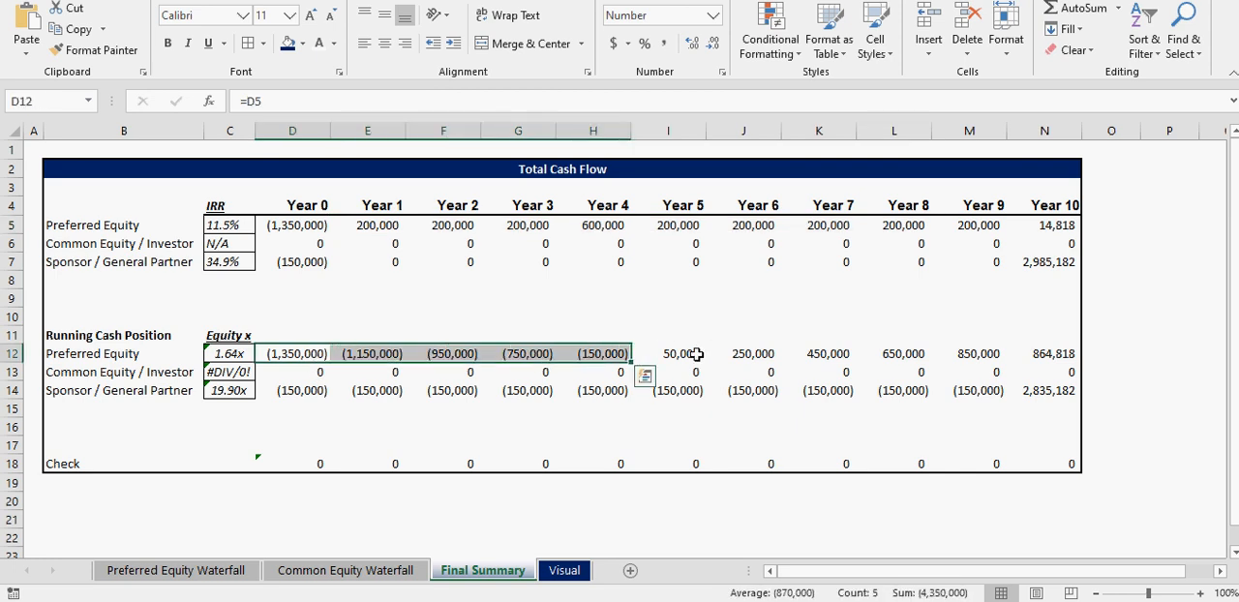
click(696, 354)
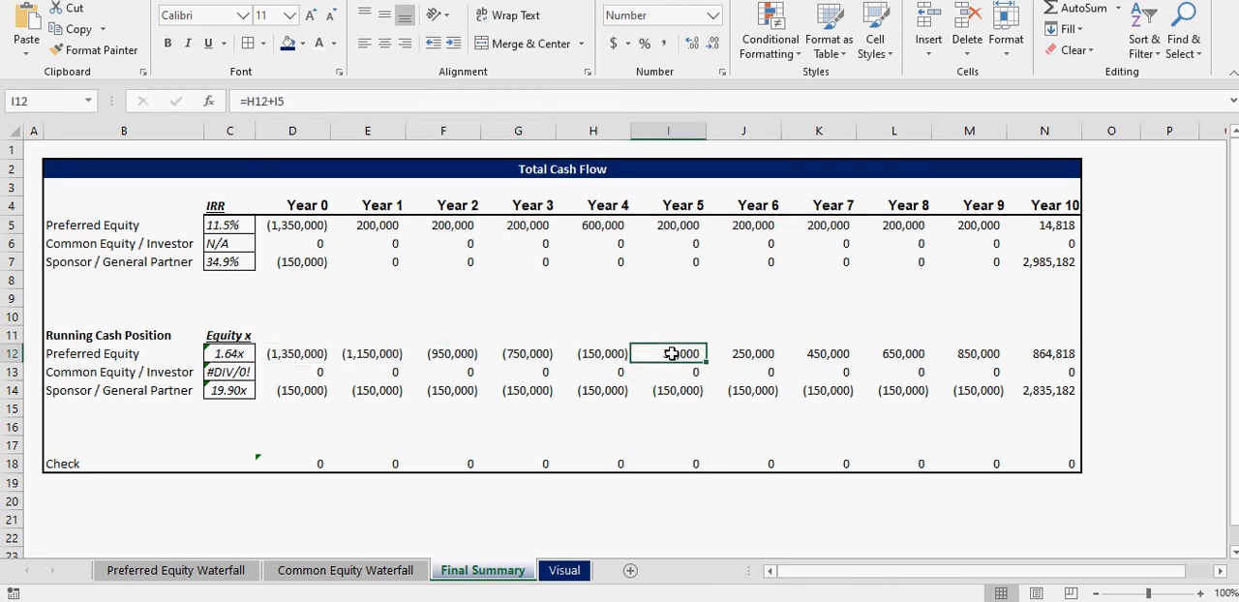
- Review the Preferred Equity Waterfall rows, and examine the Final Summary's Preferred Equity running cash position from Year 0 to Year 10
click(212, 576)
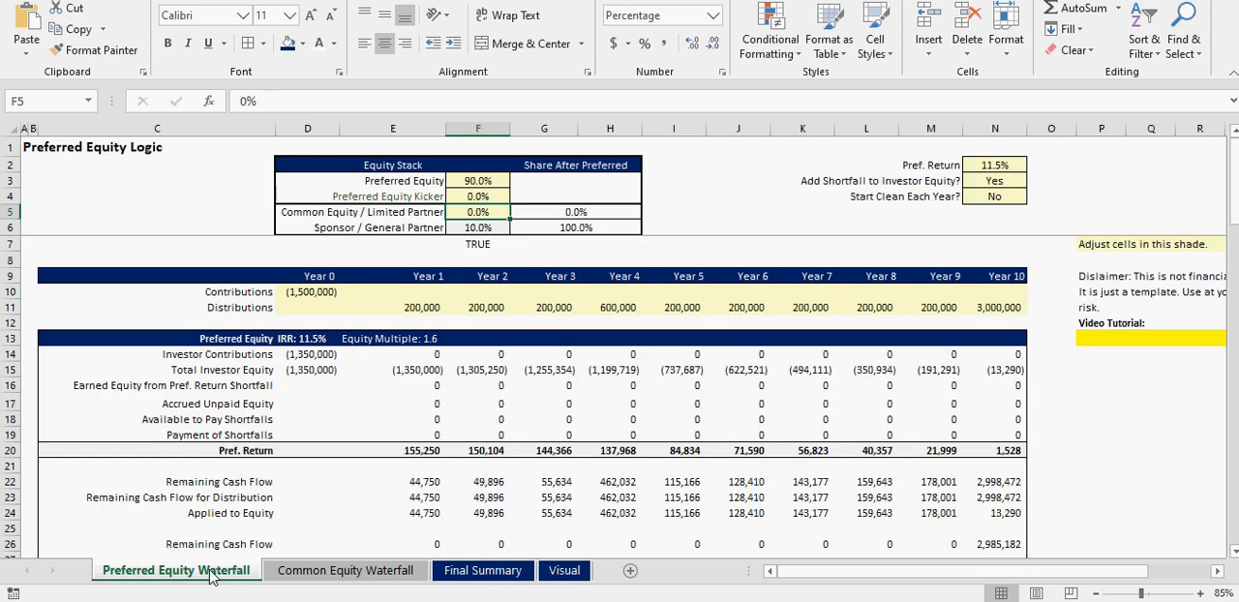
scroll(286, 477, down, 7)
scroll(287, 479, up, 3)
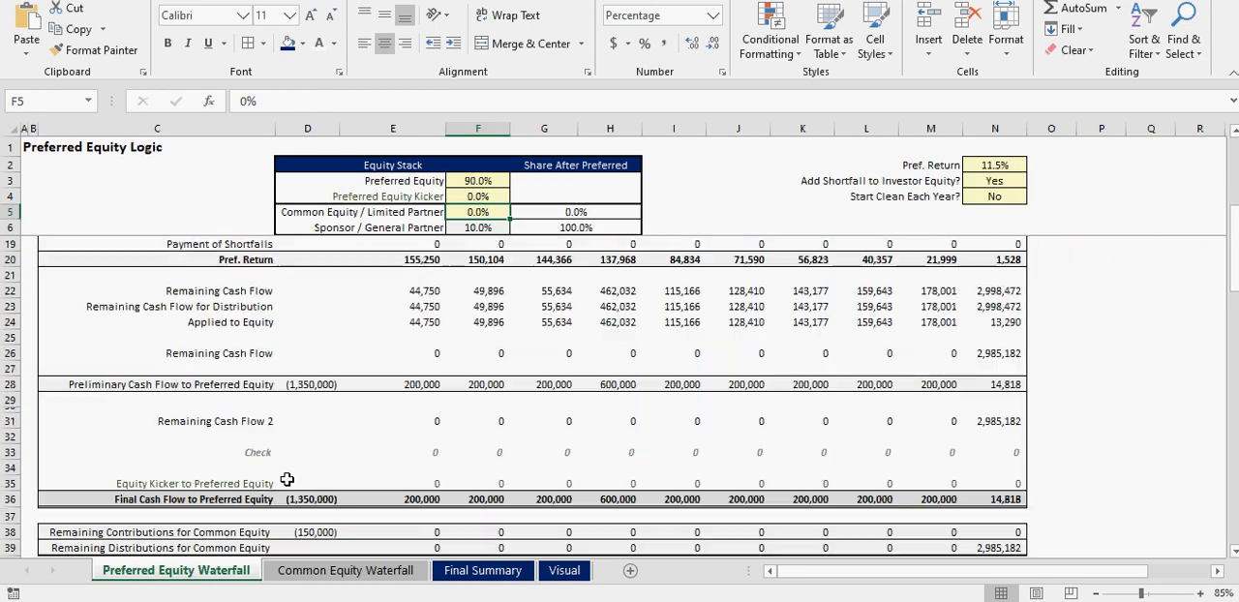
scroll(287, 480, up, 3)
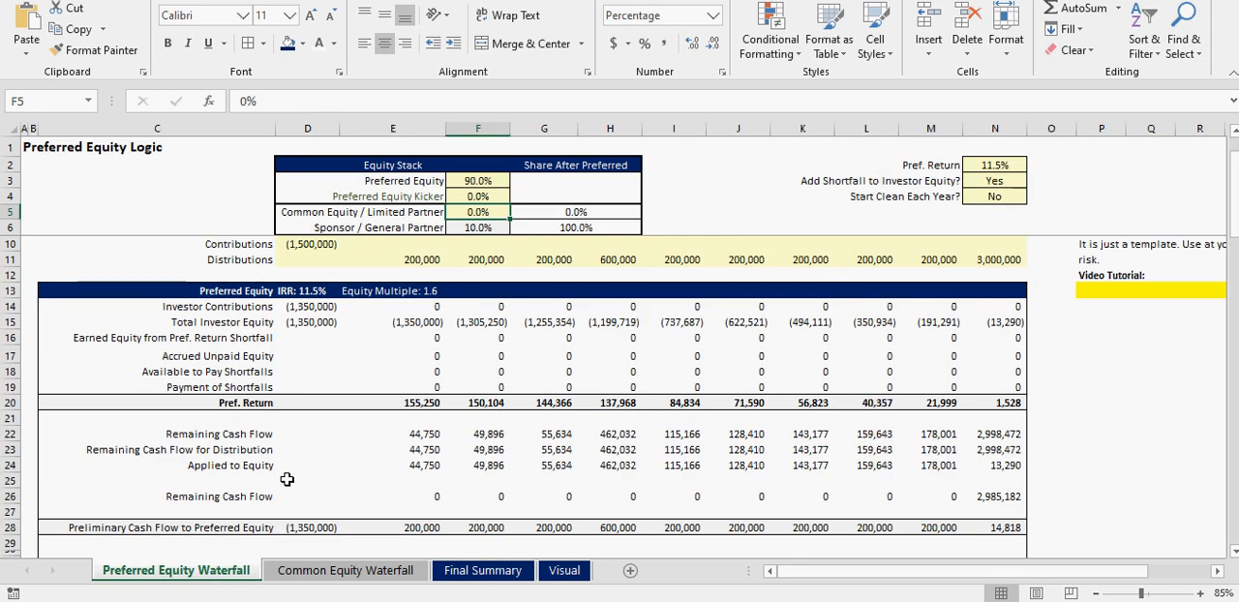
click(489, 571)
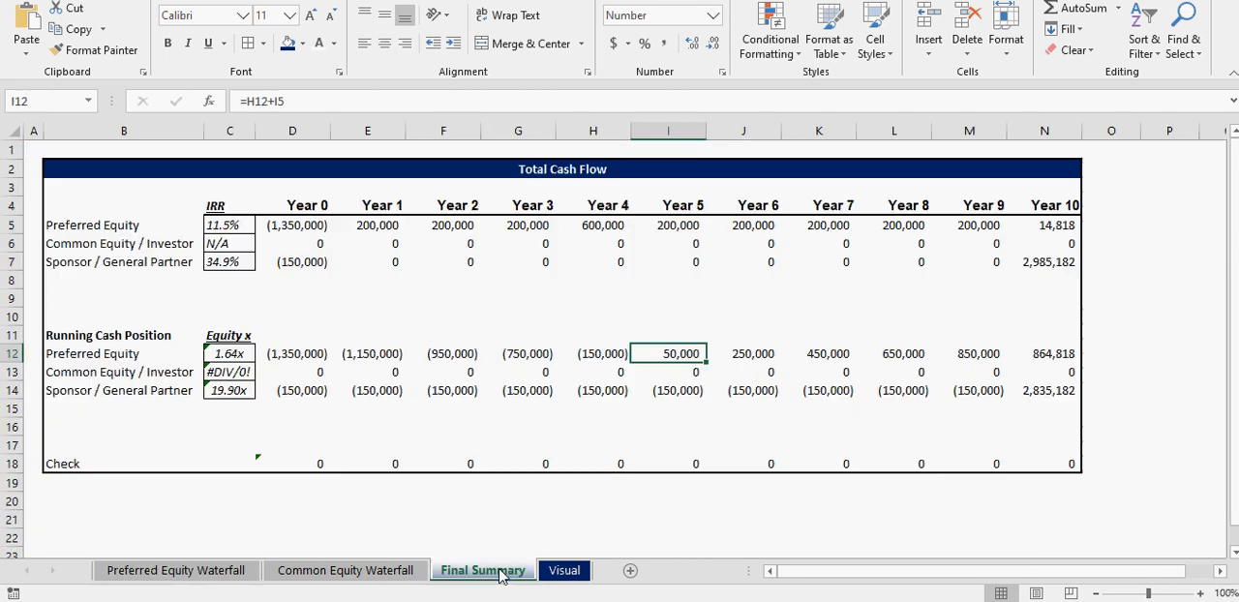
click(311, 393)
drag(327, 358, 959, 354)
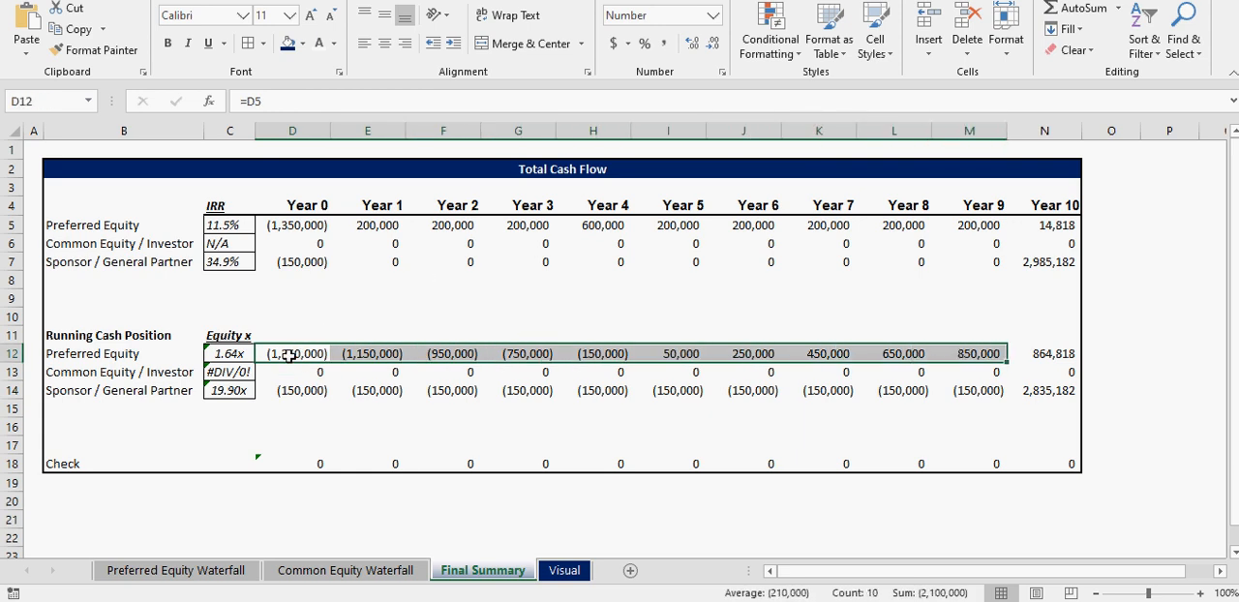
drag(288, 354, 1024, 356)
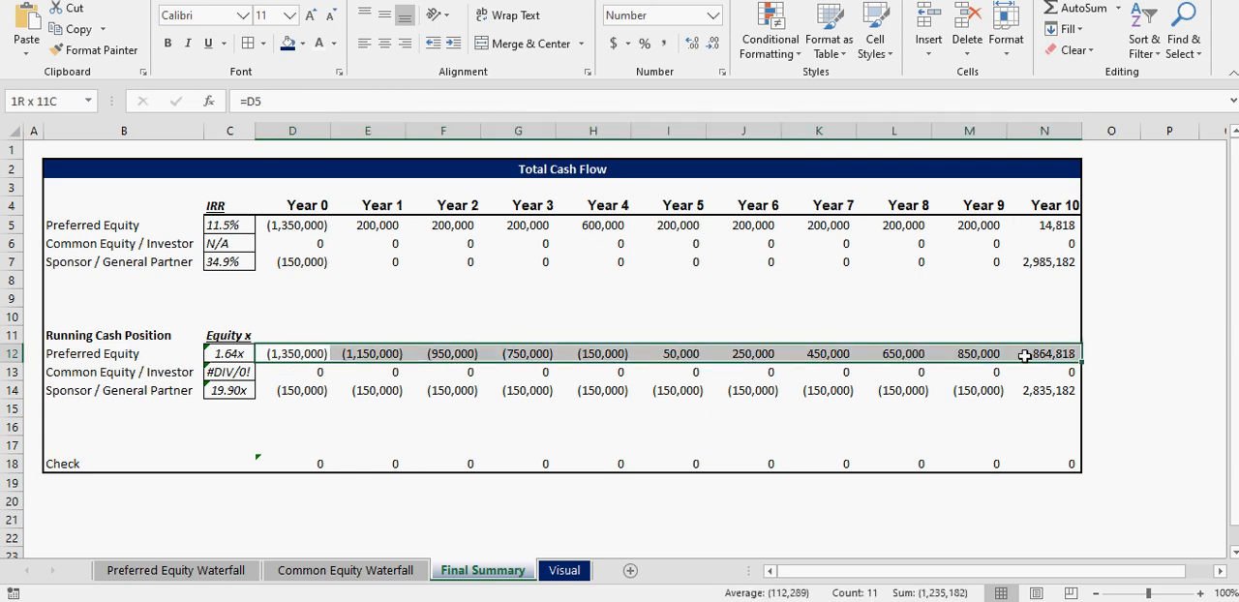
- Review the Preferred Equity running cash position and compare the Preferred Equity and Sponsor cash flow rows on the Final Summary
click(306, 353)
drag(299, 346, 746, 351)
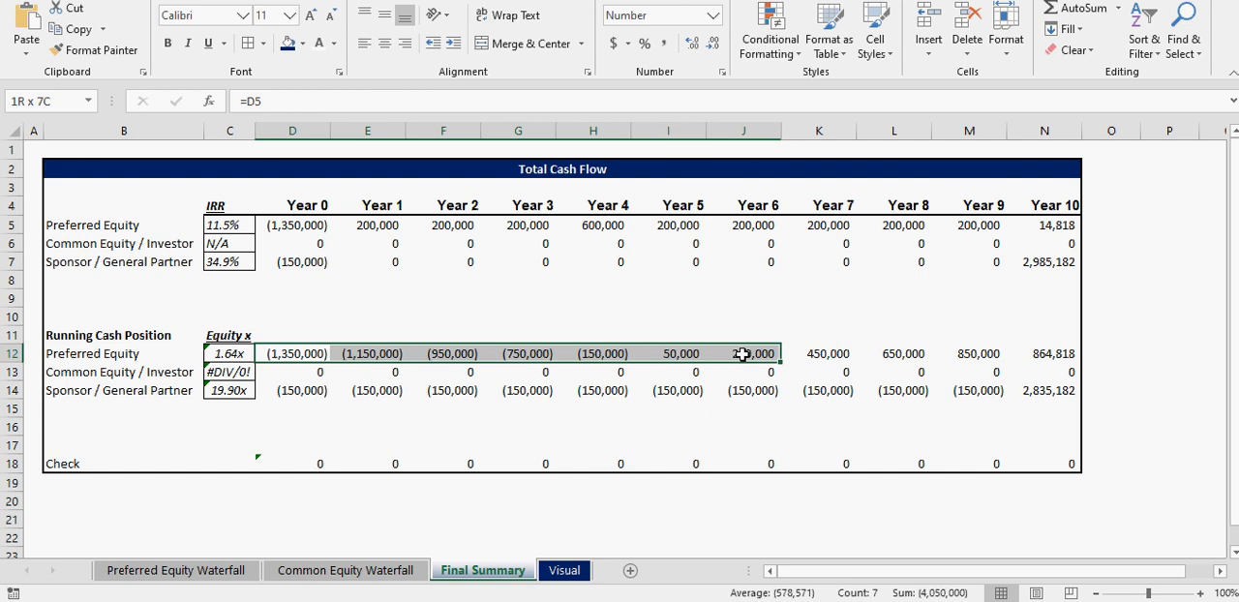
drag(286, 227, 988, 224)
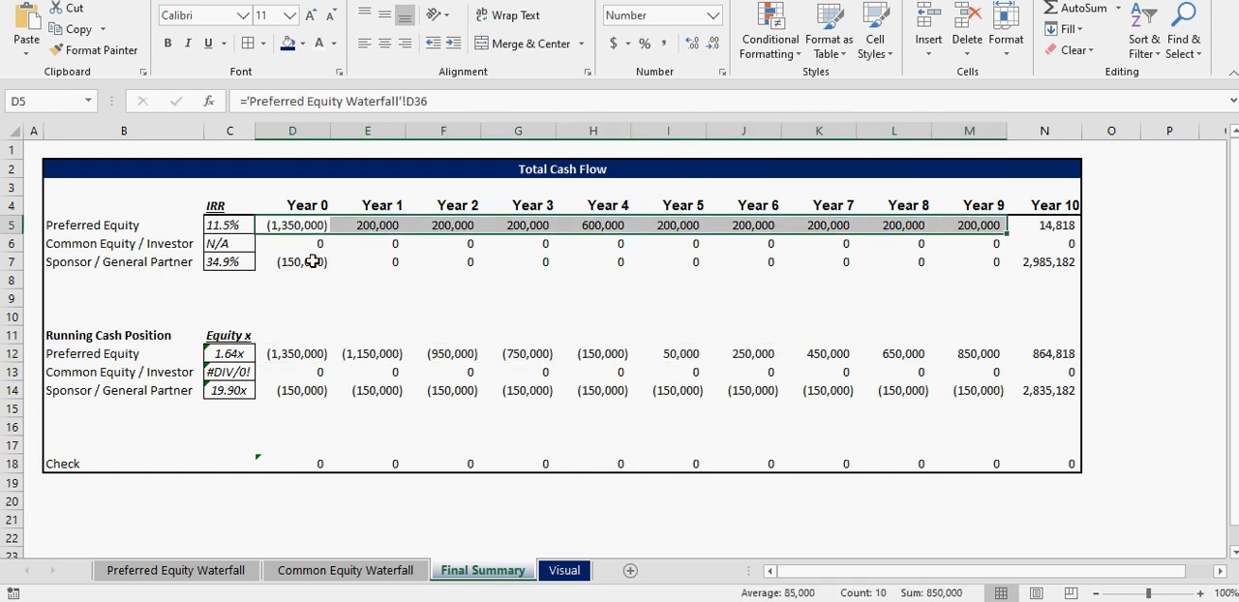
drag(302, 261, 548, 267)
- Set the Year 4 distribution to 2,000,000 on the Preferred Equity Waterfall sheet
click(231, 573)
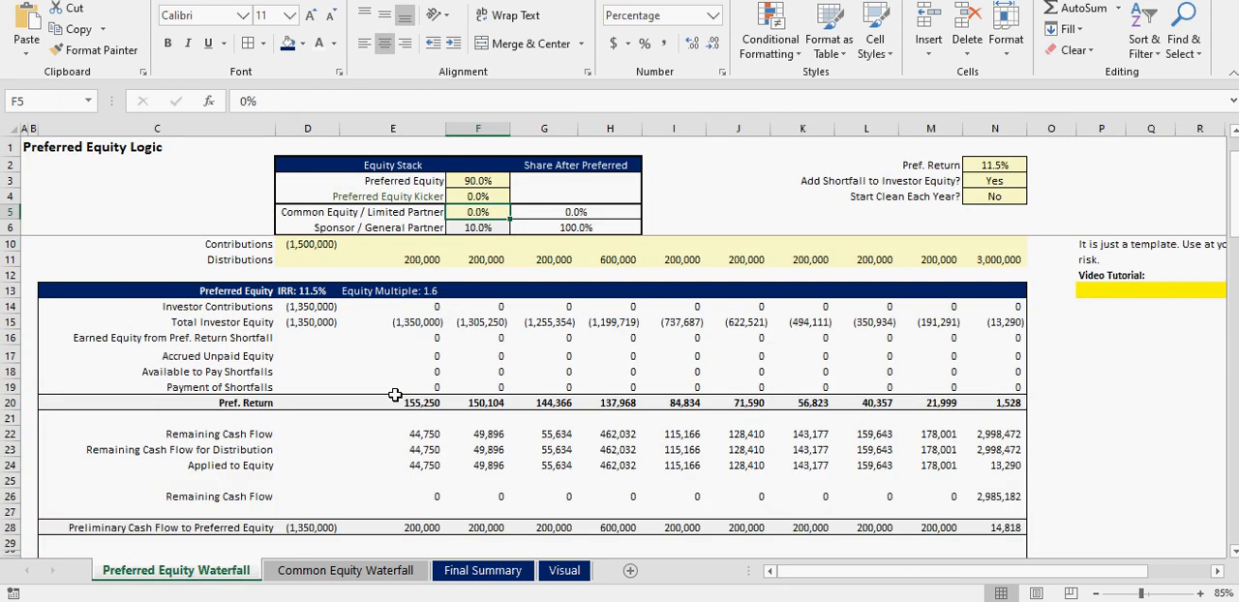
click(615, 260)
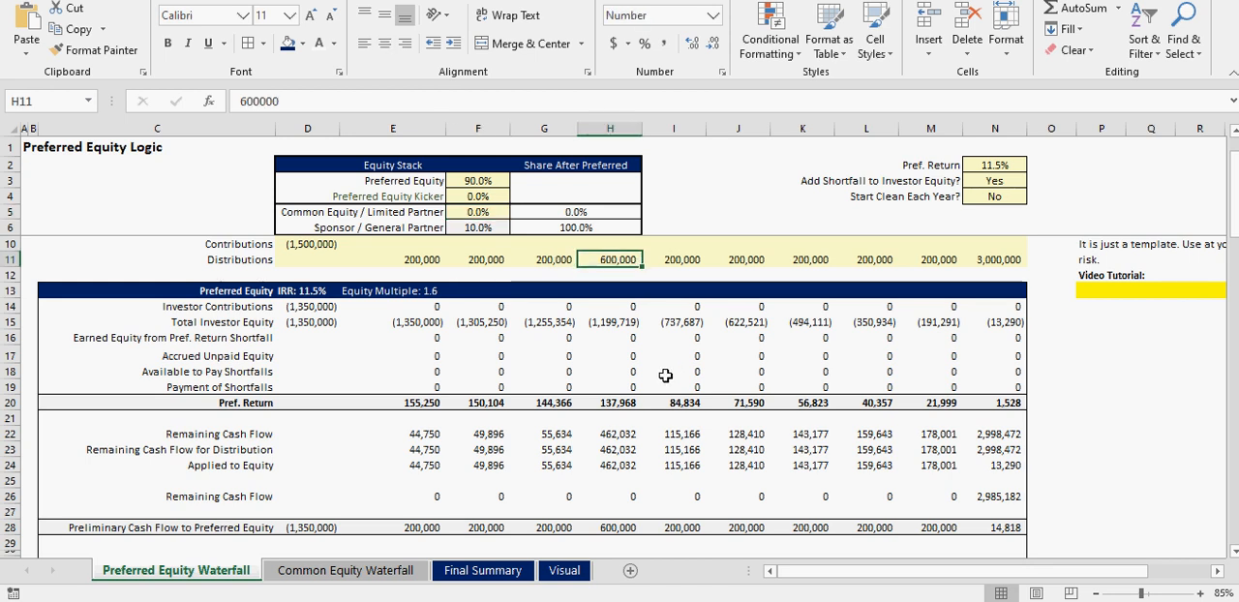
text(200,0)
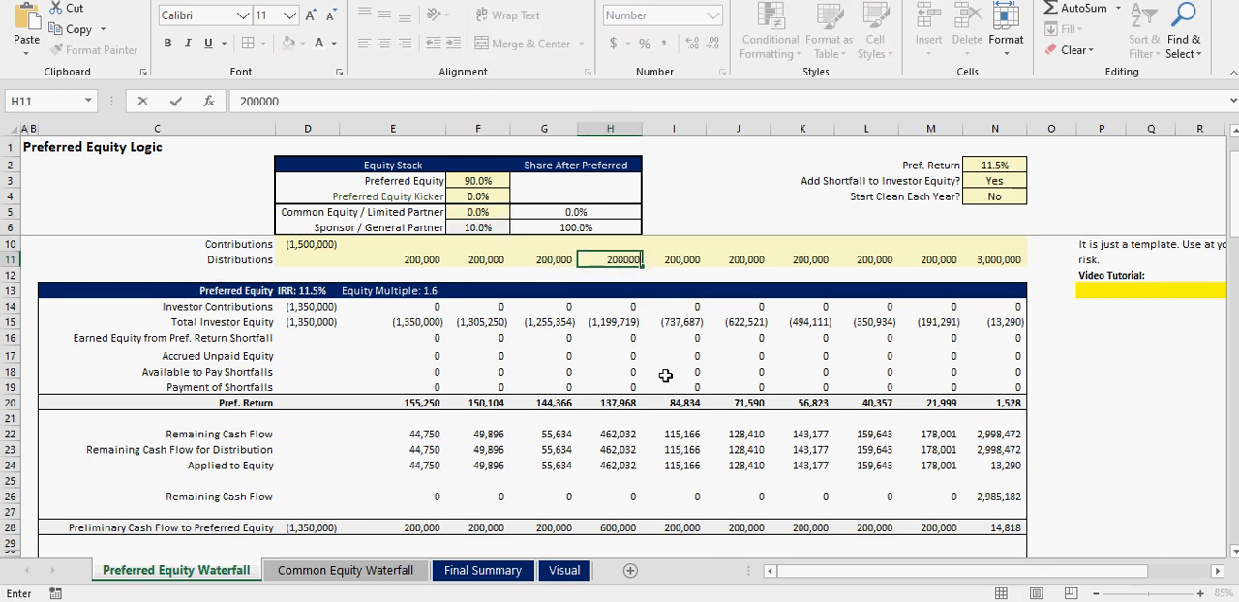
text(00)
key(Return)
double_click(633, 260)
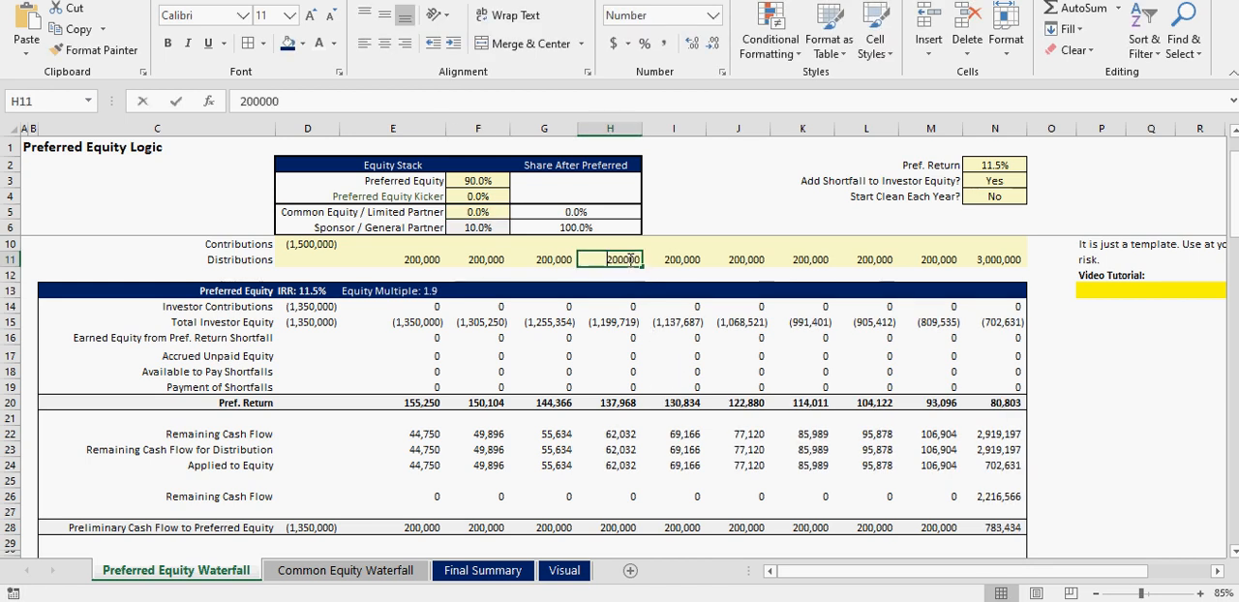
text(0)
key(Return)
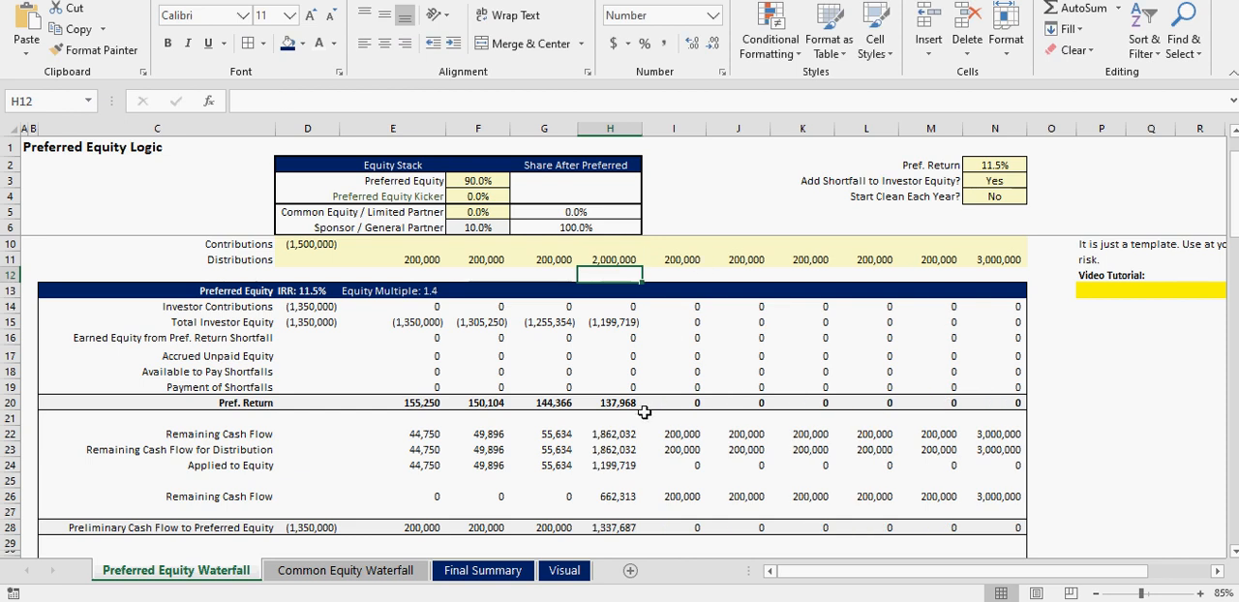
- Check the Year 4 cash flows on the Final Summary against the equity kicker and Total Investor Equity row on the Preferred Equity Waterfall sheet
click(502, 574)
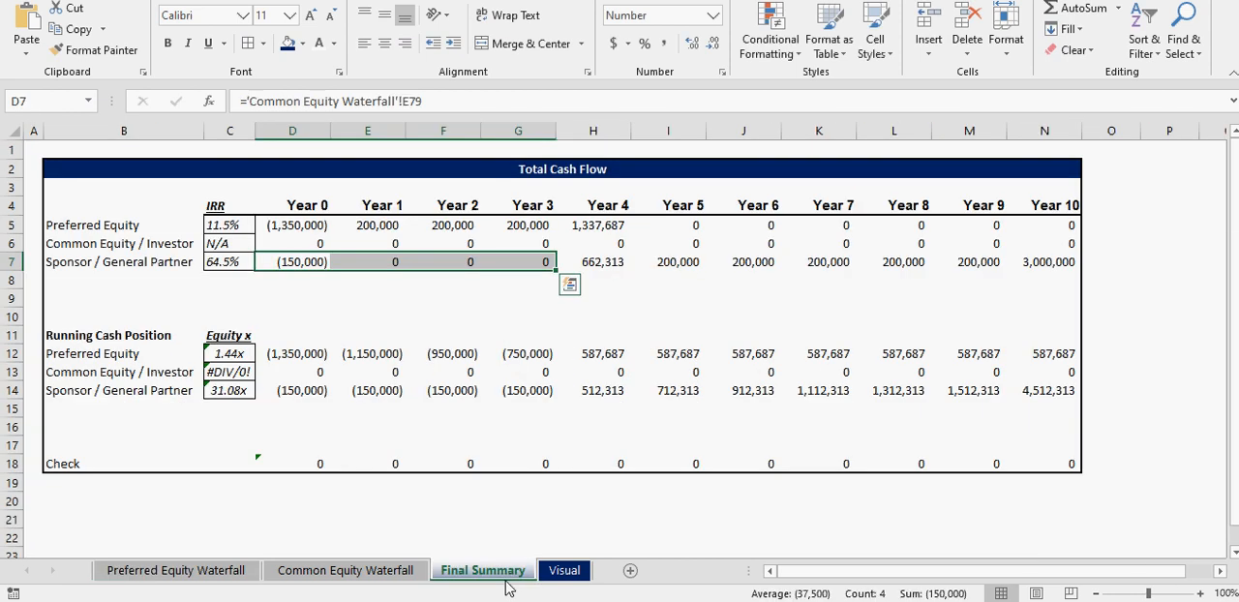
click(595, 224)
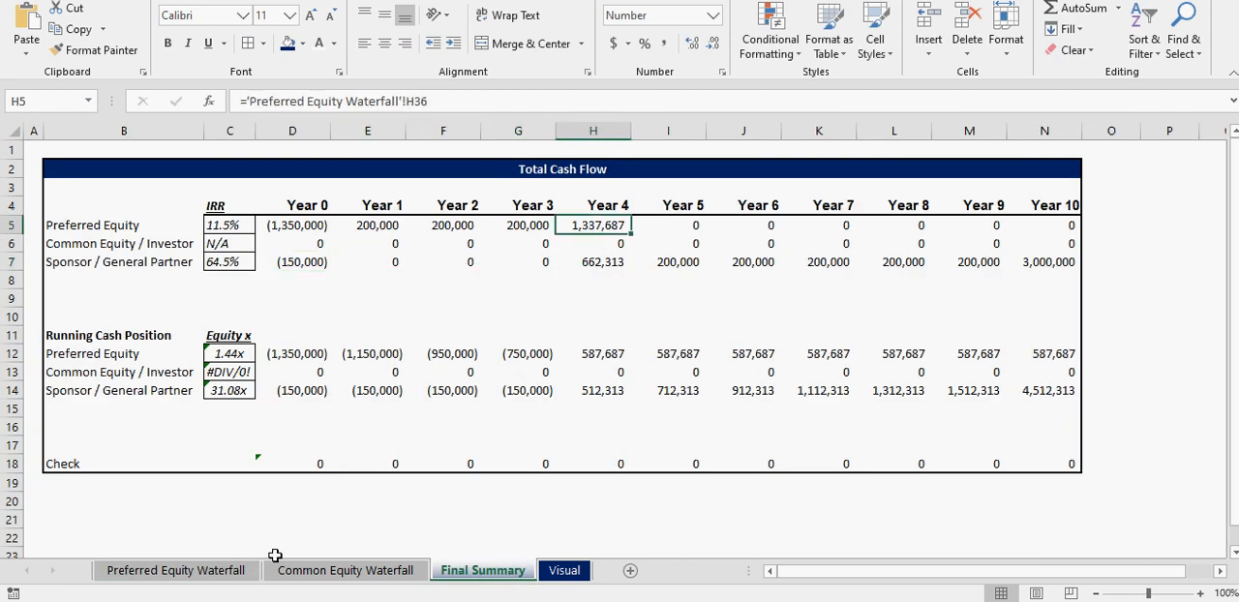
click(223, 573)
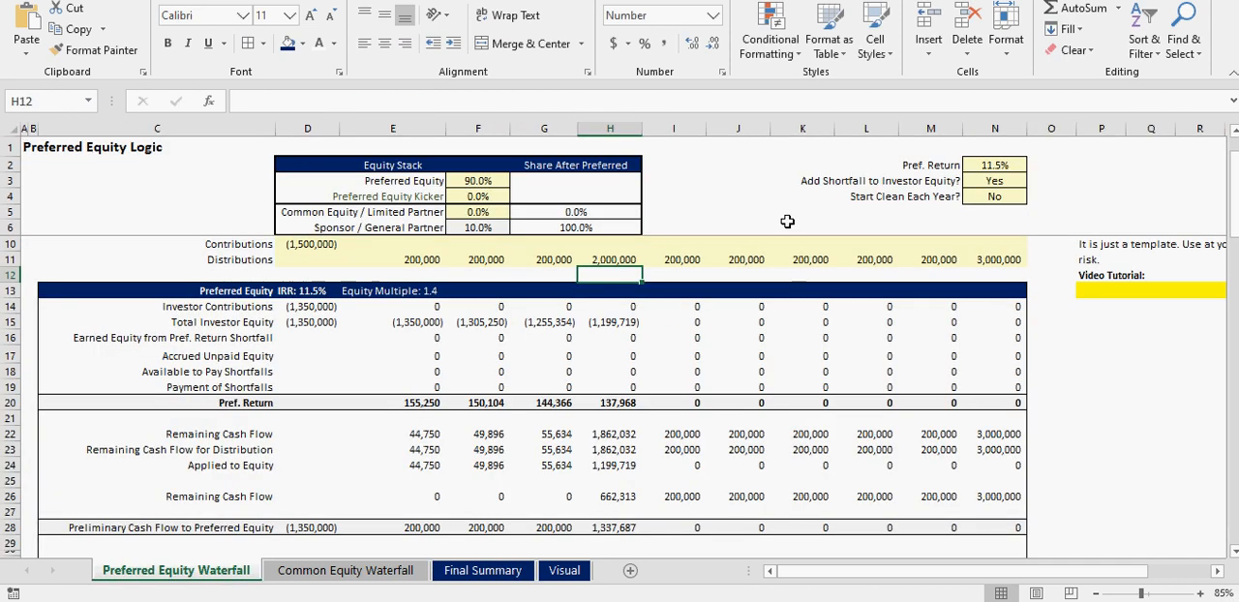
click(471, 196)
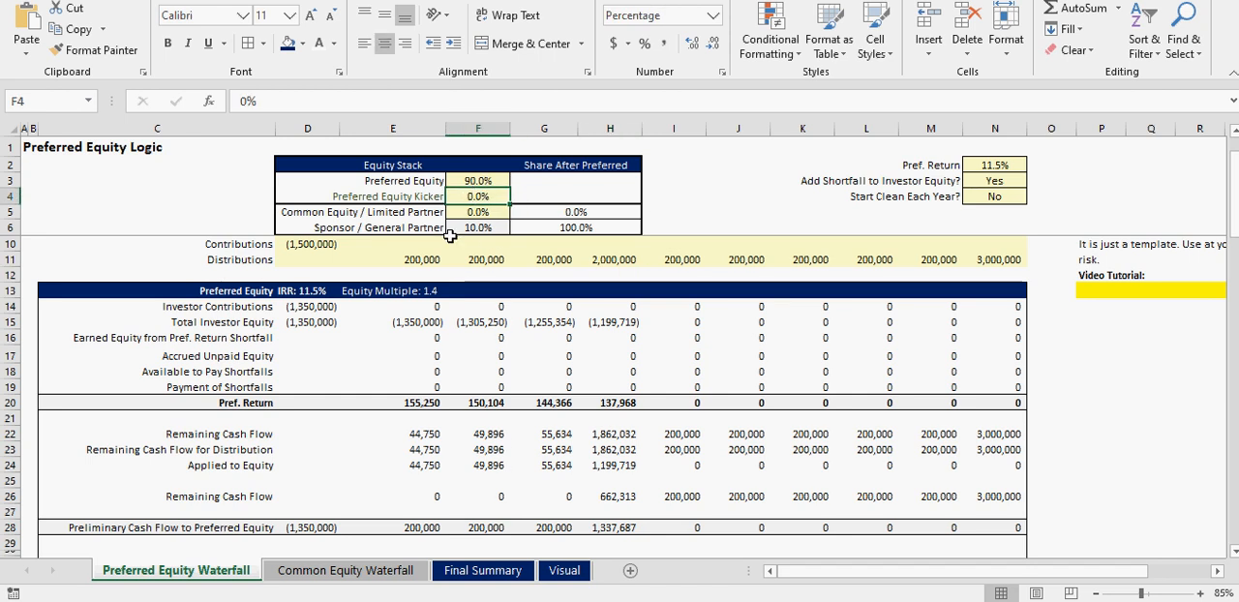
drag(424, 322, 610, 323)
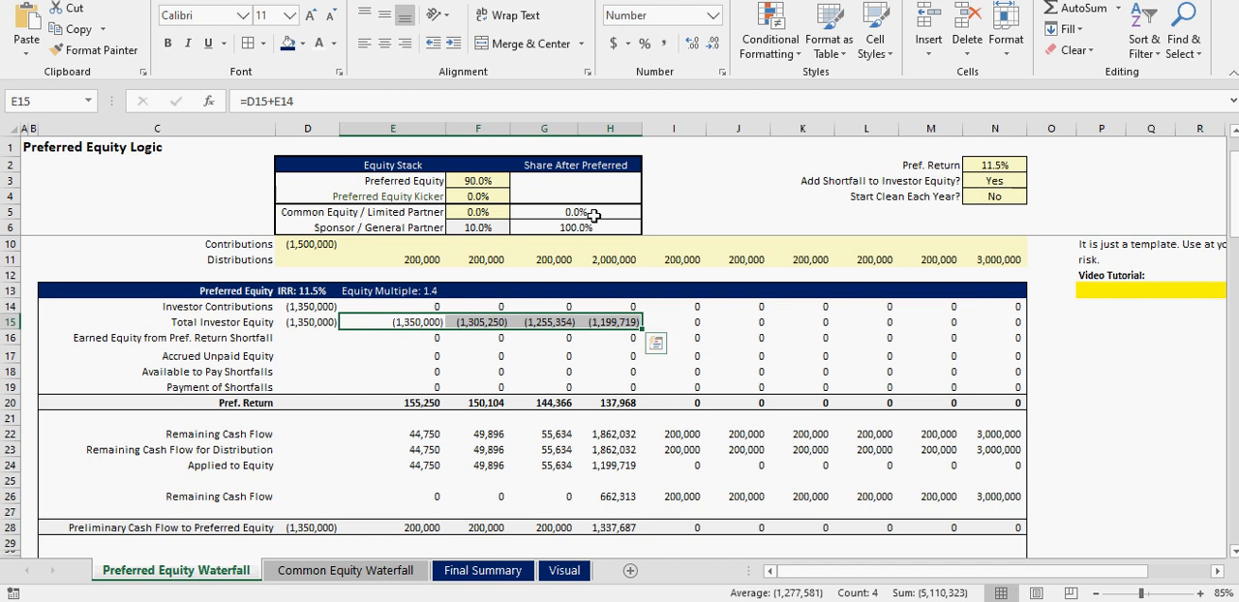
click(483, 571)
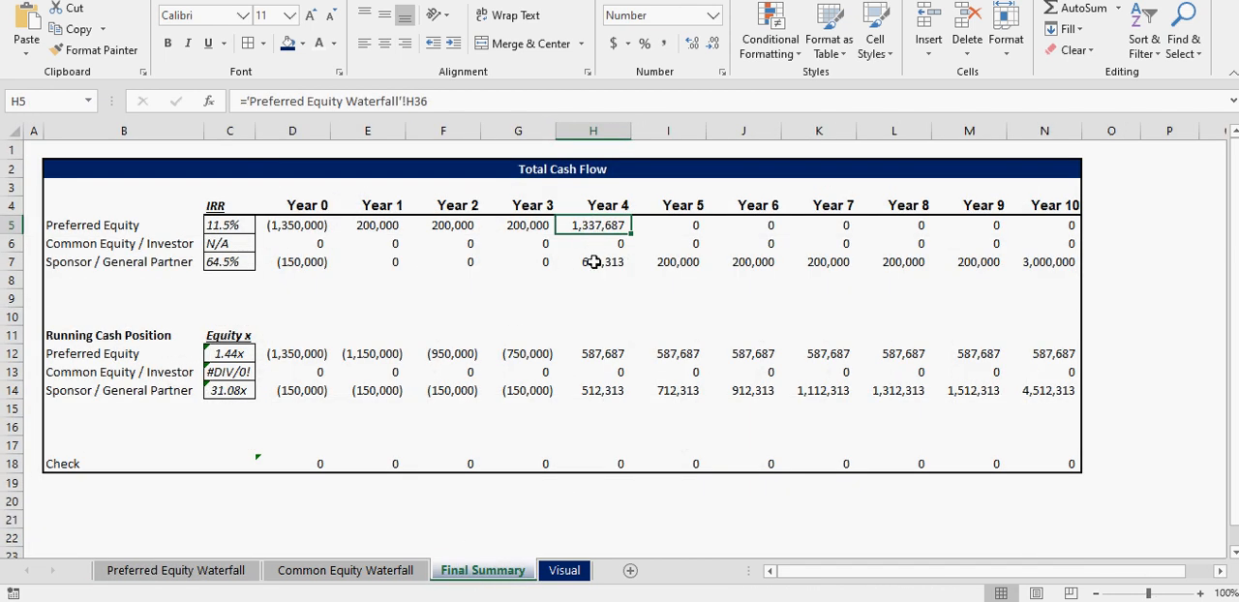
- Examine the IRR hurdle table, the Year 0 contribution and the Year 4 to Year 10 distributions on the Common Equity Waterfall sheet
click(366, 568)
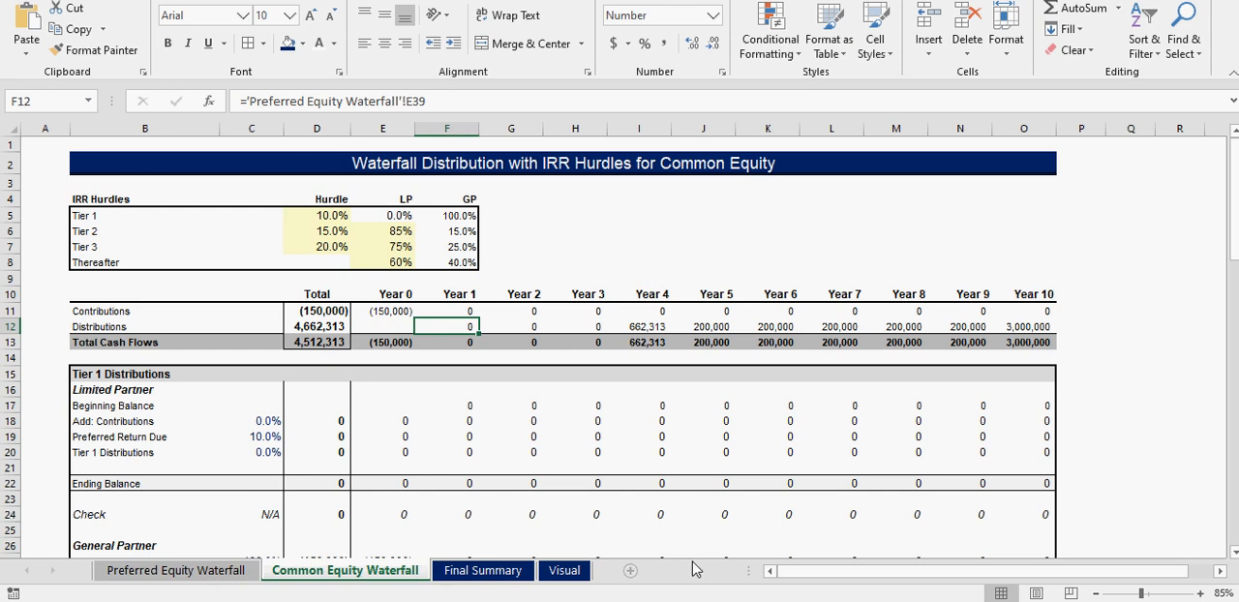
drag(112, 219, 424, 258)
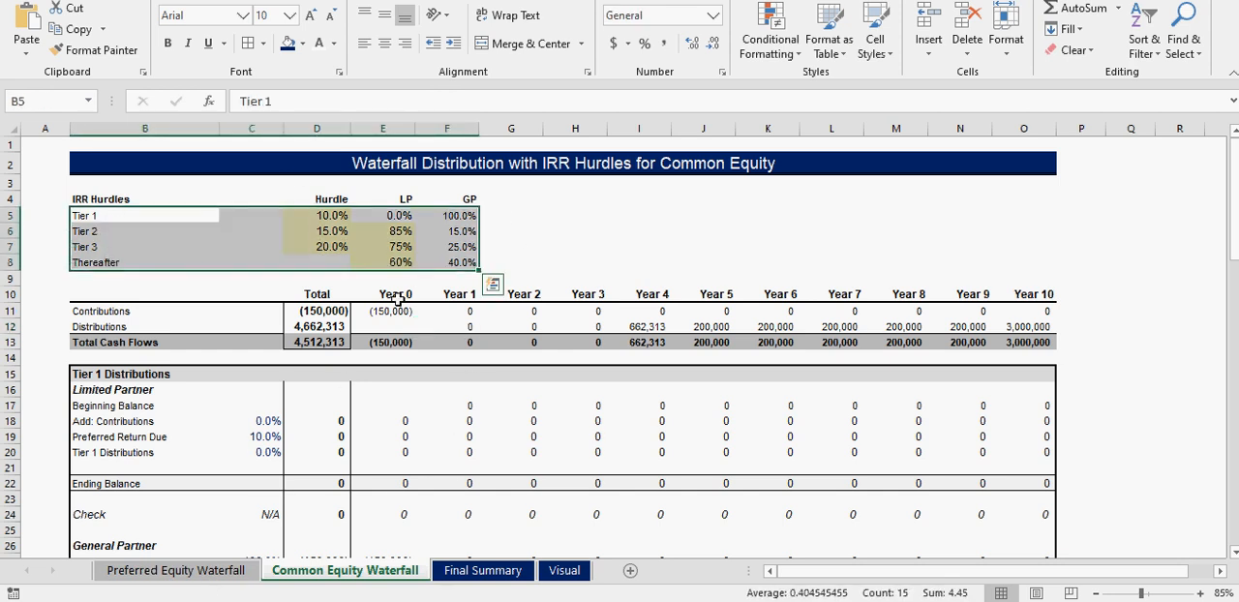
drag(395, 294, 394, 335)
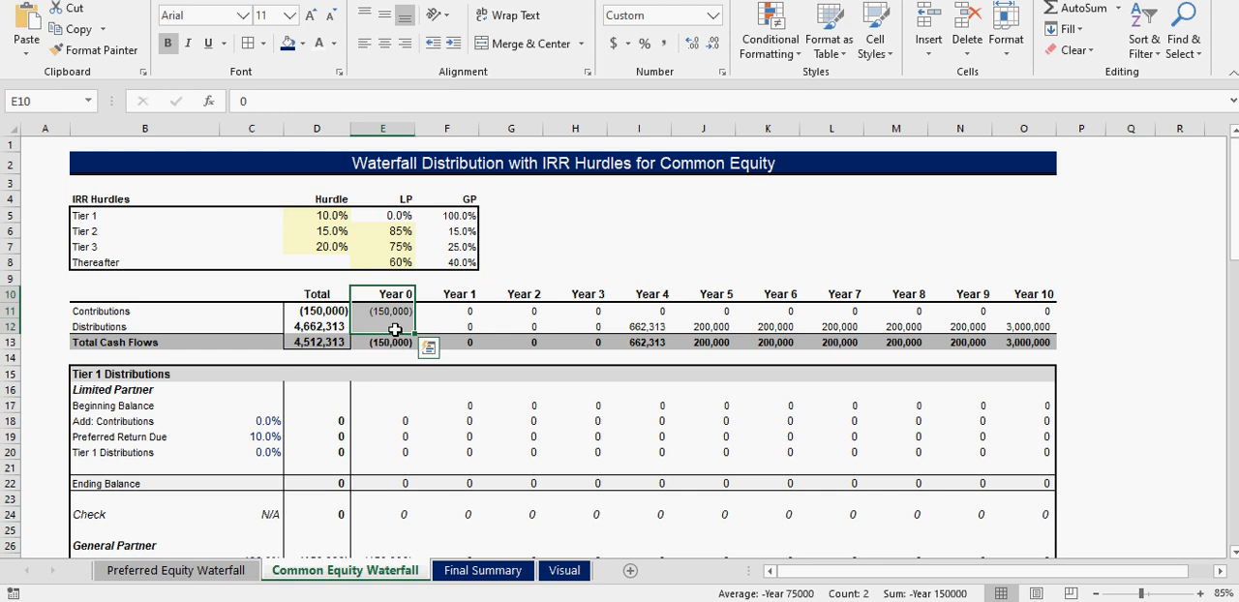
click(389, 311)
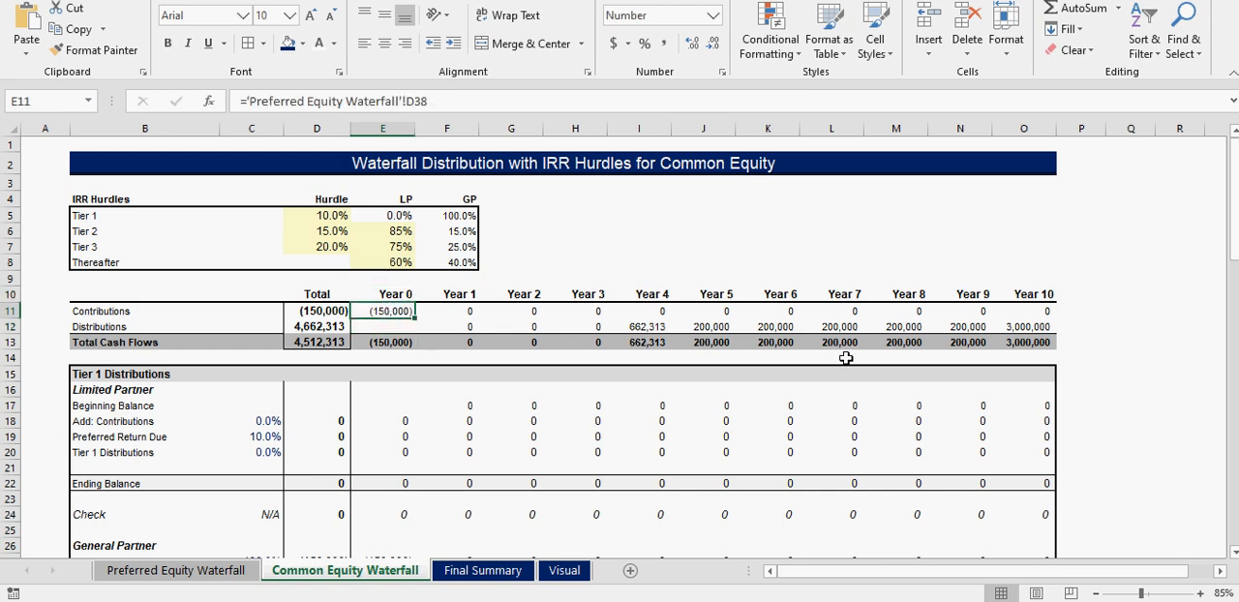
drag(629, 323, 1026, 326)
- Compare the Common Equity and Sponsor shares in the Equity Stack with the total cash flows on the Common Equity Waterfall sheet
click(177, 571)
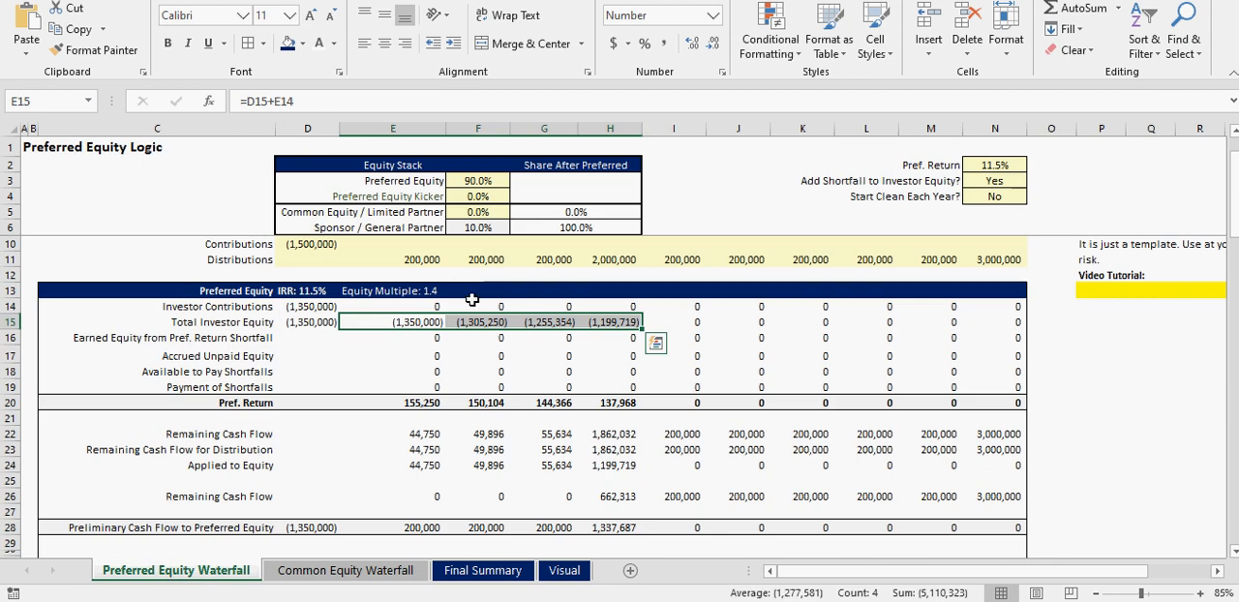
click(482, 212)
click(466, 227)
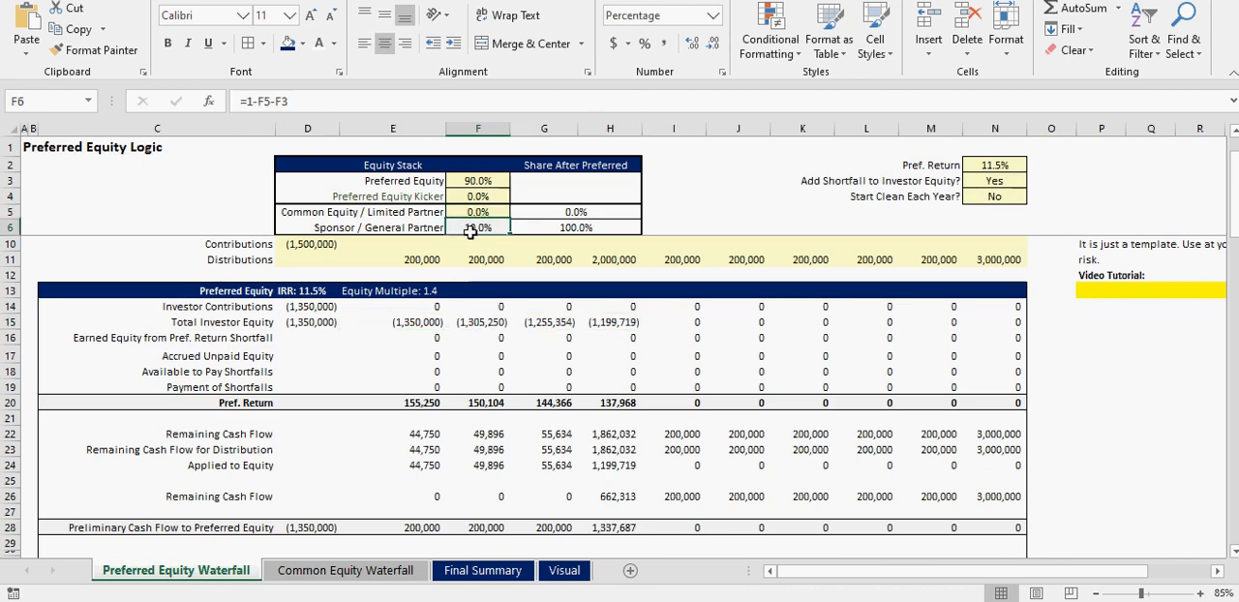
click(344, 571)
scroll(429, 421, down, 20)
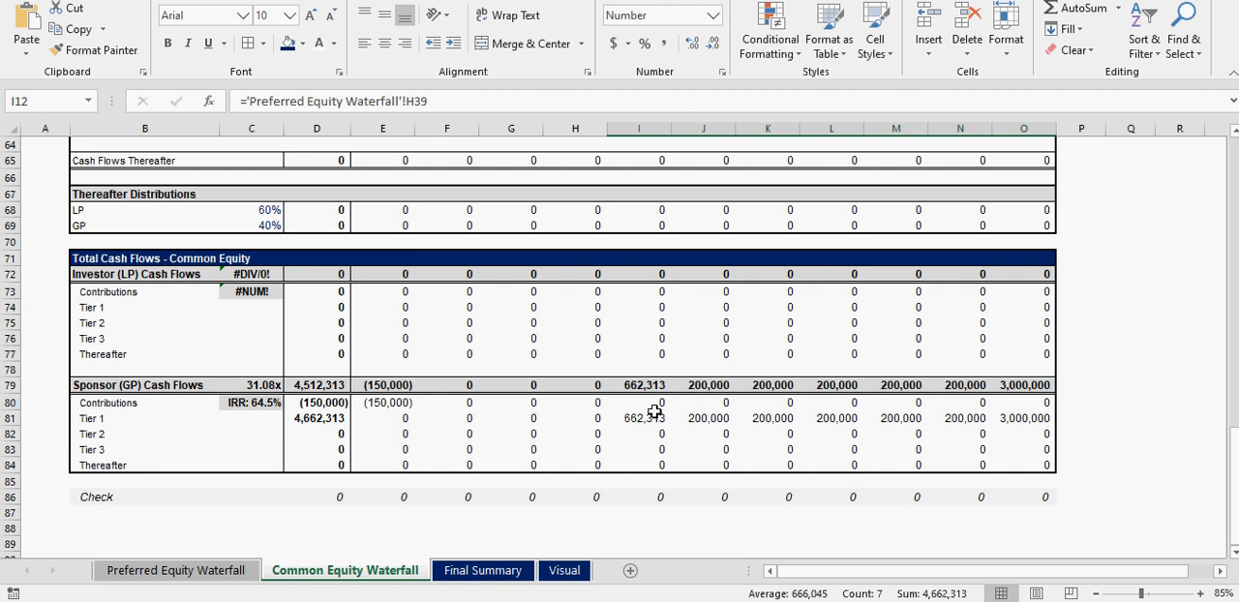
click(213, 575)
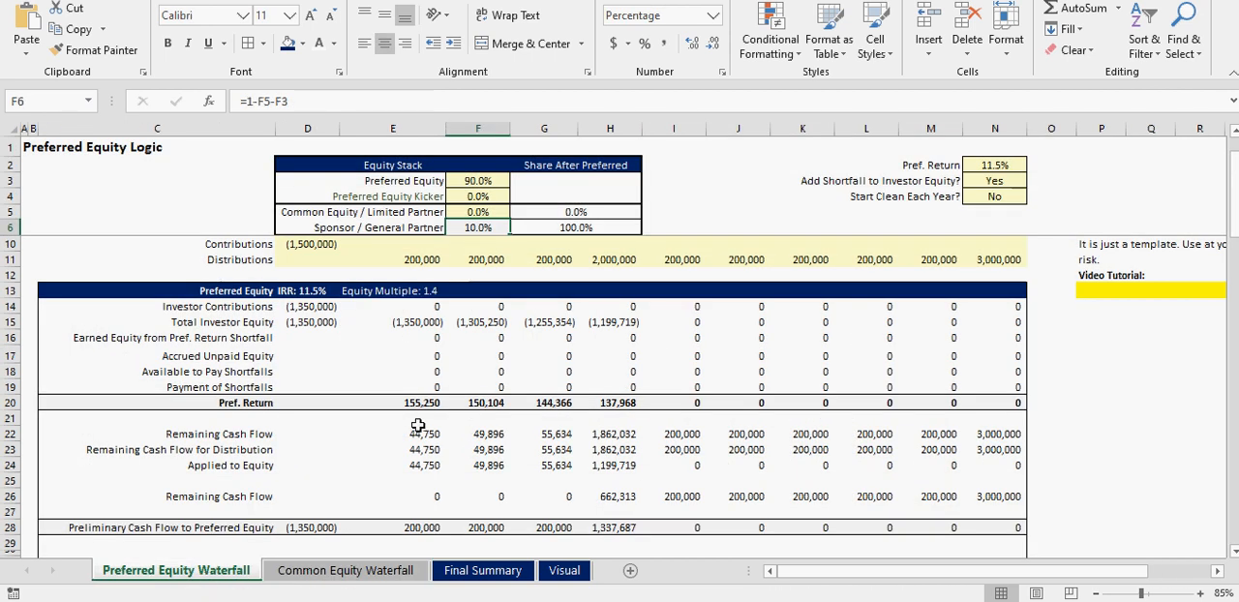
- Set the Preferred Equity share to 40% and the Common Equity / Limited Partner share to 50% in the Equity Stack
click(480, 212)
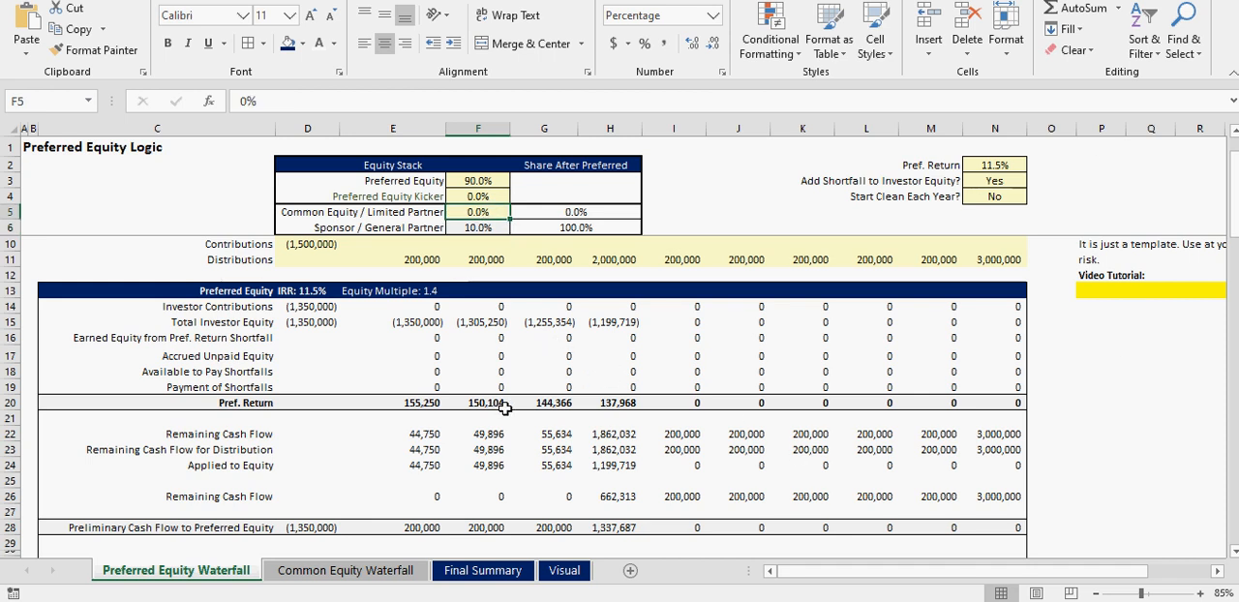
key(Up)
key(Up)
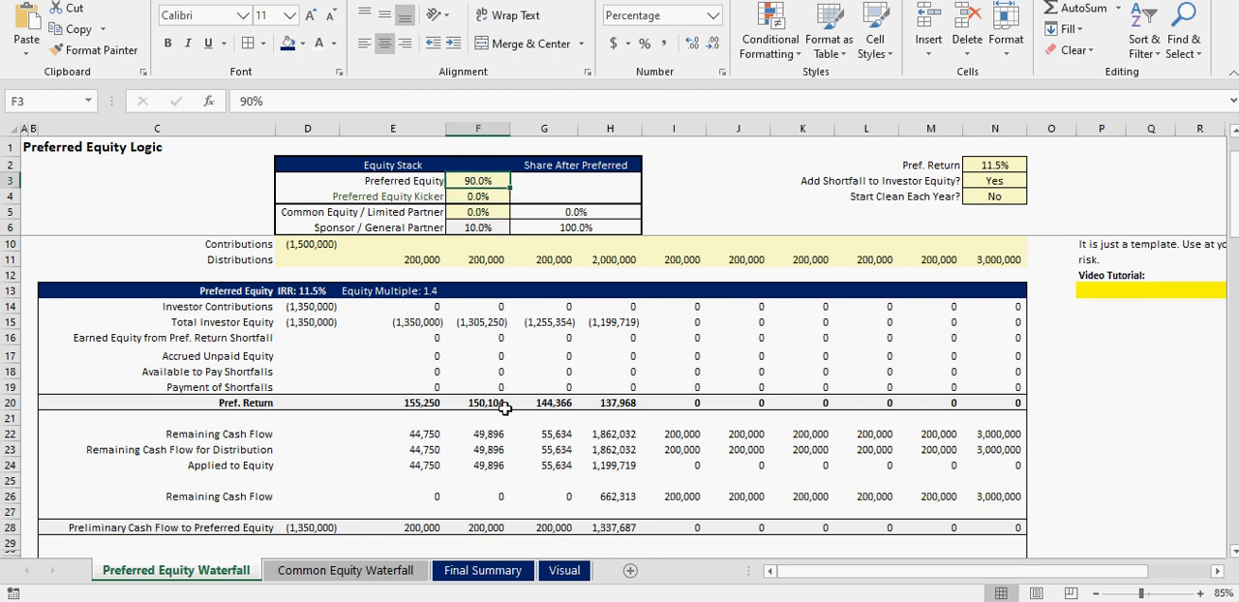
text(40)
key(Return)
key(Down)
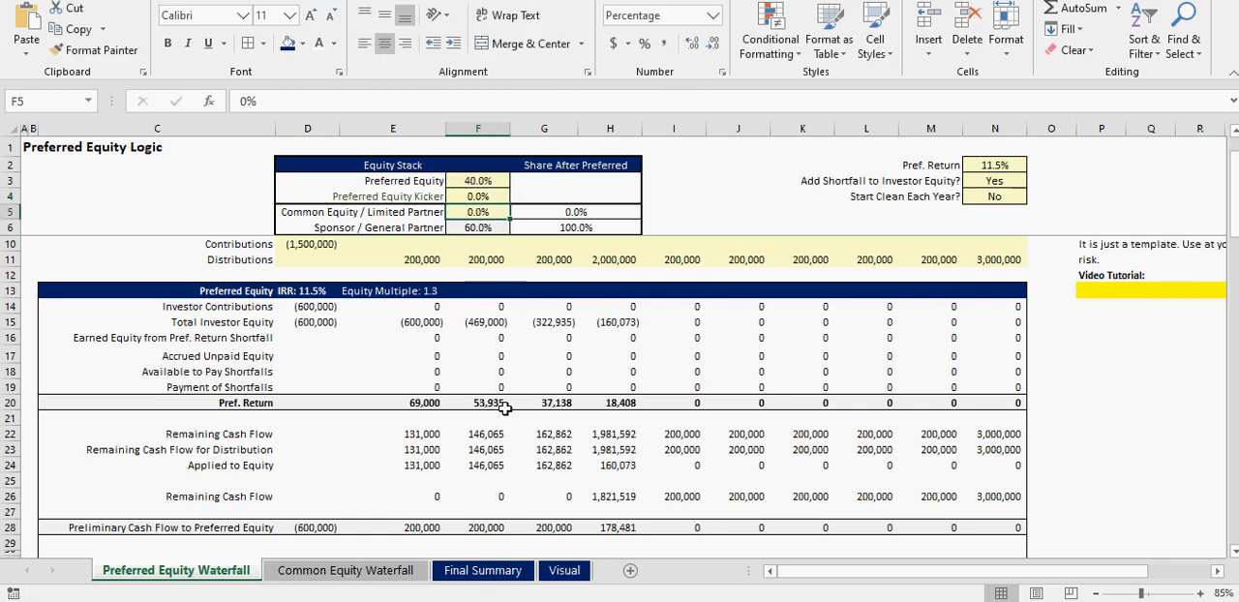
text(50)
key(Return)
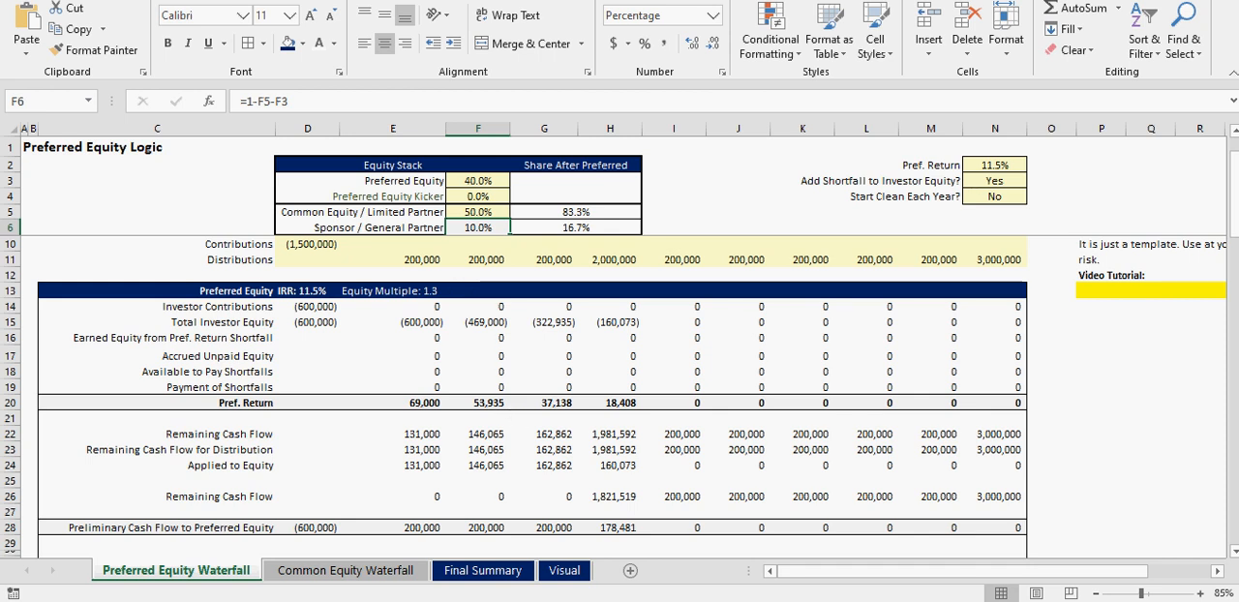
- Review the Common Equity Waterfall sheet's total cash flows, Tier 1 LP and GP split, and Contributions and Distributions rows
click(327, 573)
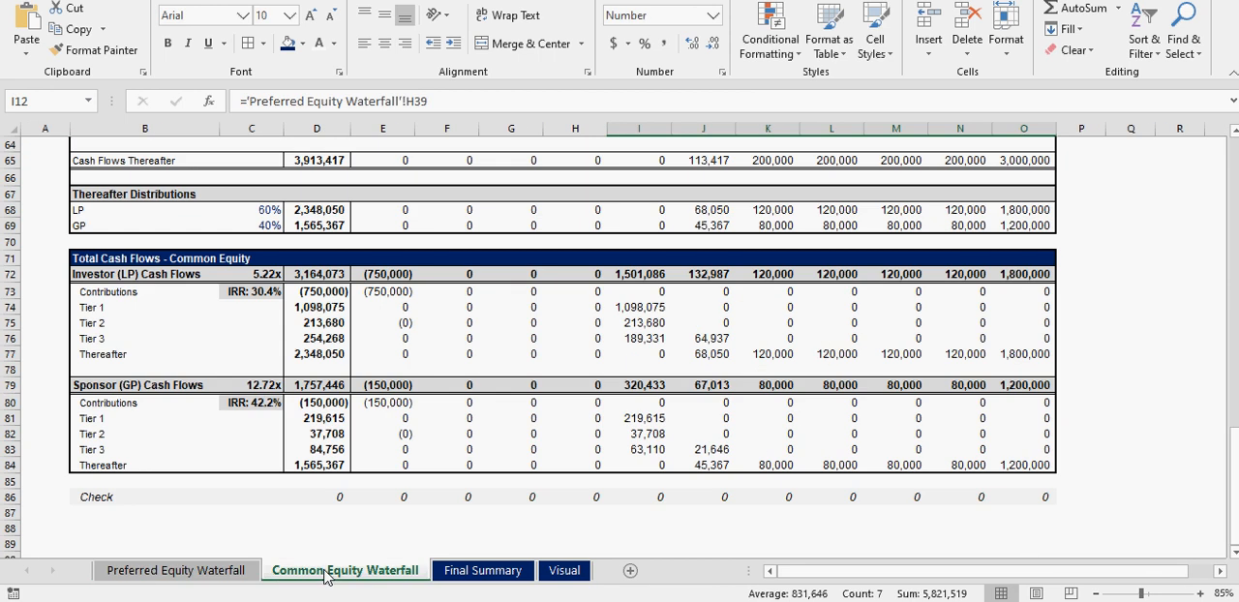
click(382, 496)
scroll(455, 503, up, 13)
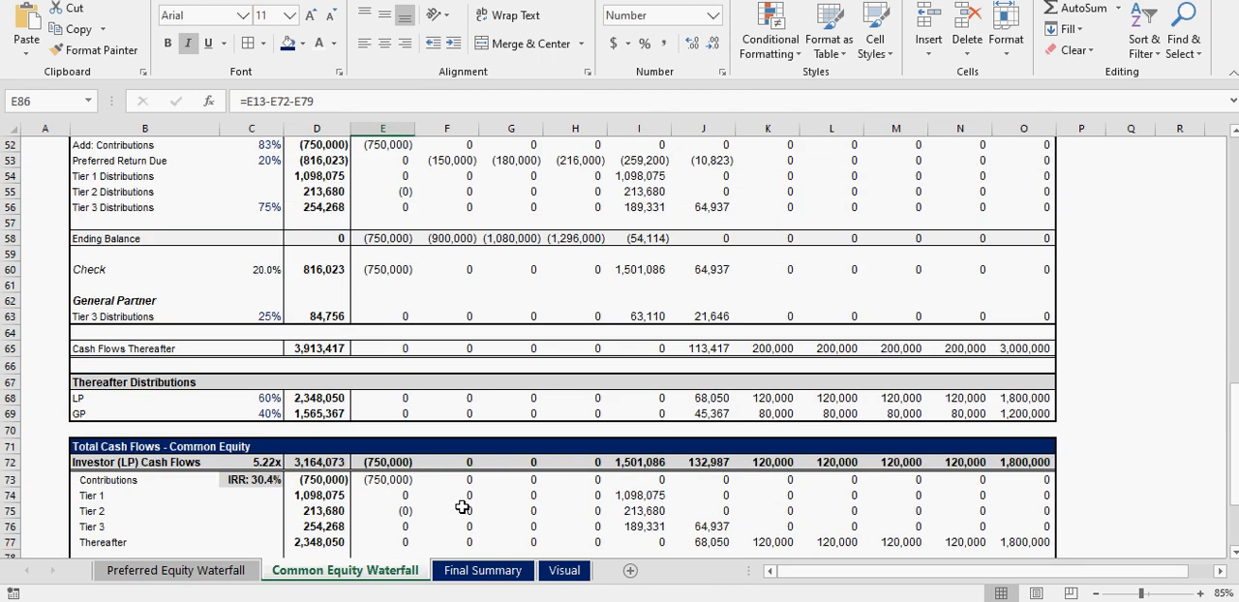
scroll(462, 507, up, 8)
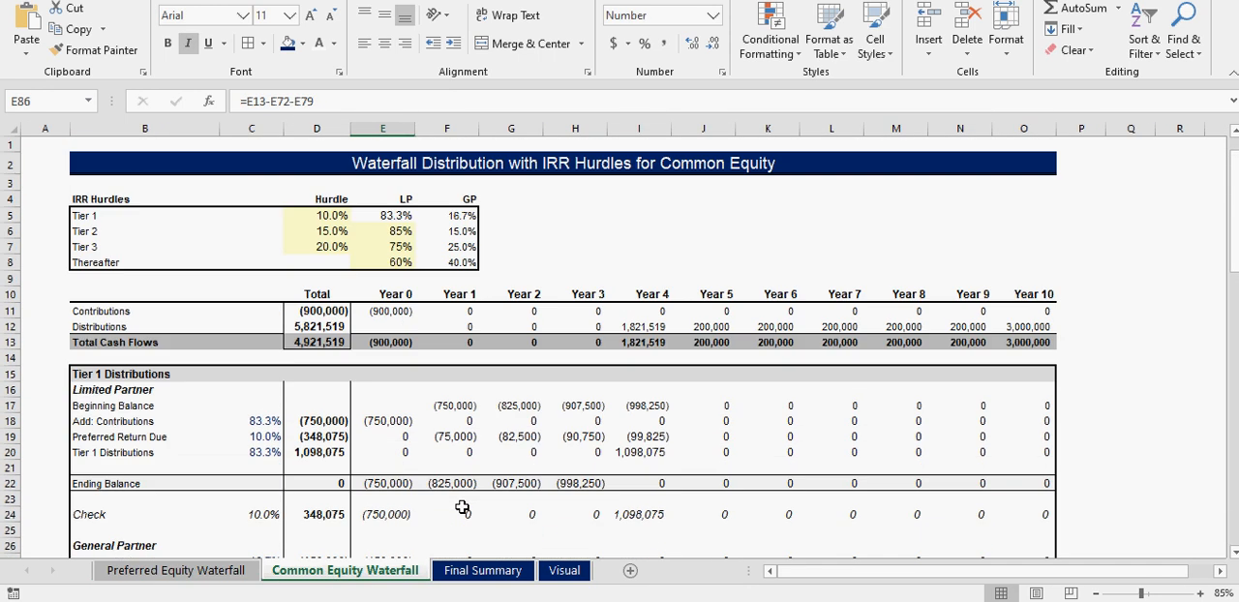
click(396, 217)
click(441, 217)
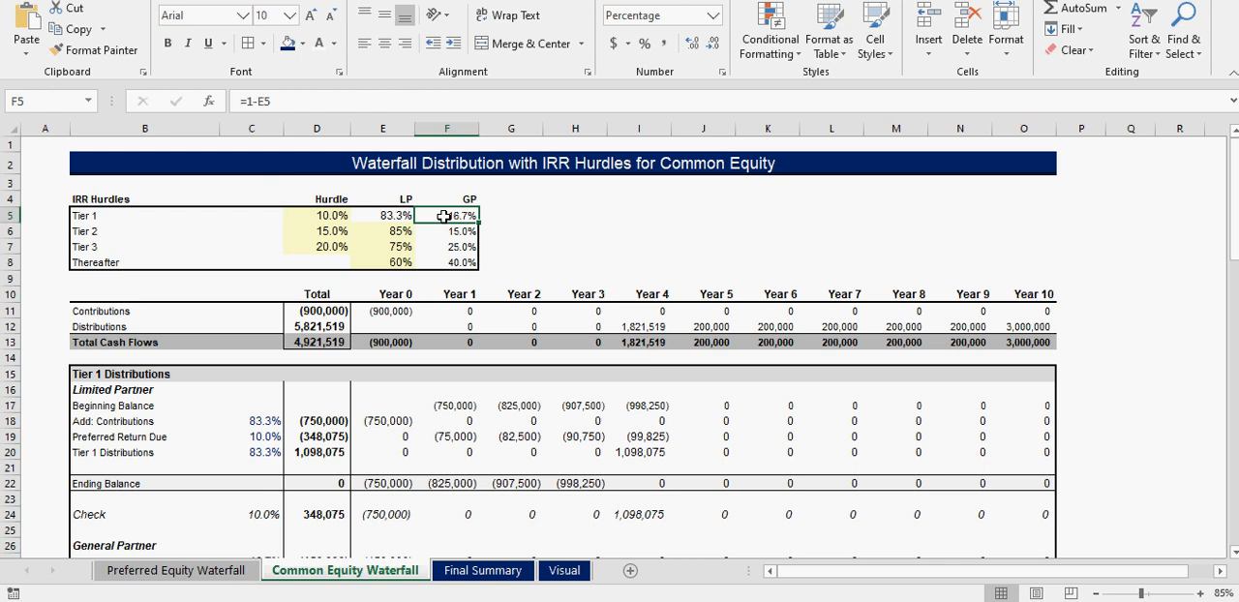
drag(121, 313, 117, 329)
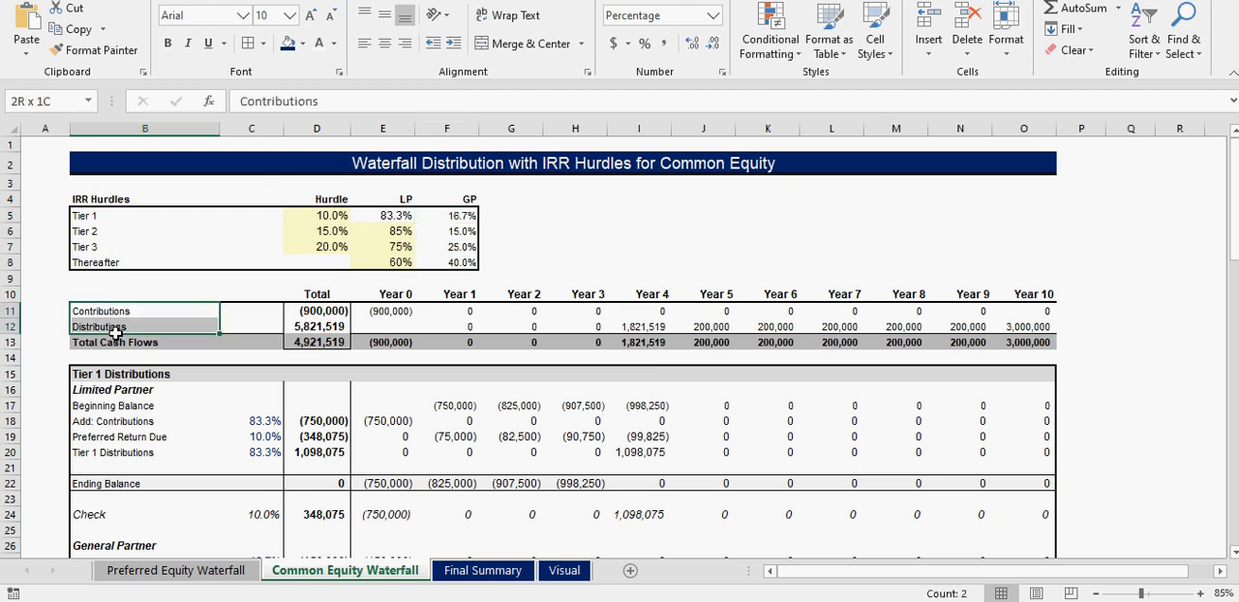
- Examine the Tier 1 to Tier 3 IRR hurdles and the LP shares for Tier 2, Tier 3 and Thereafter
click(320, 215)
click(320, 245)
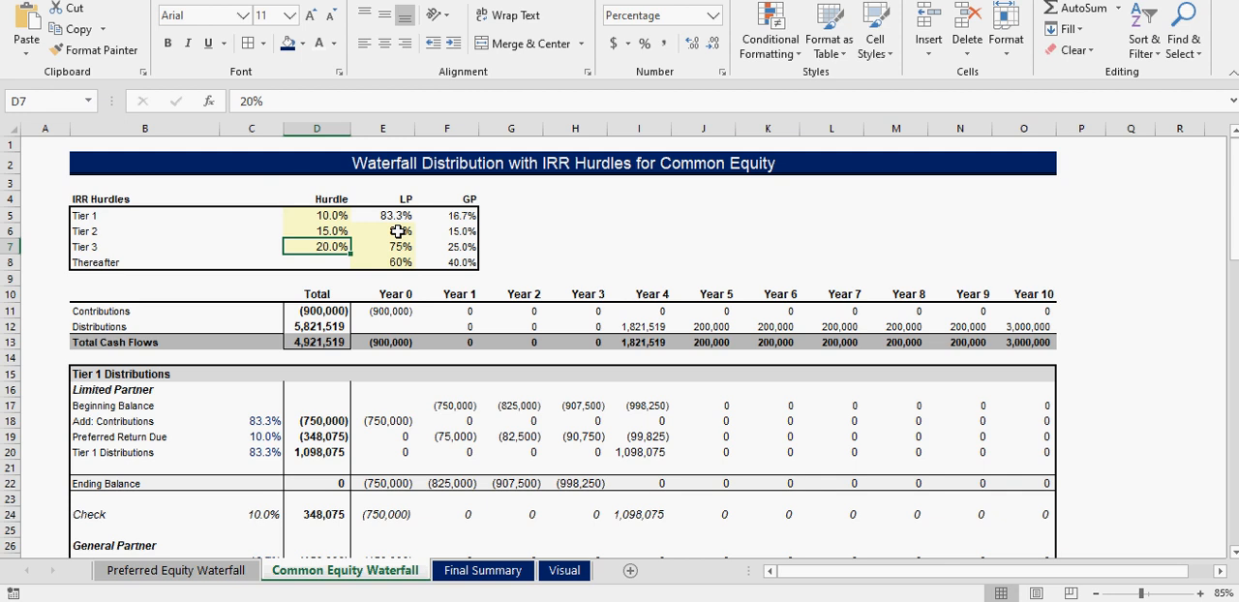
key(Right)
key(Down)
drag(389, 230, 390, 259)
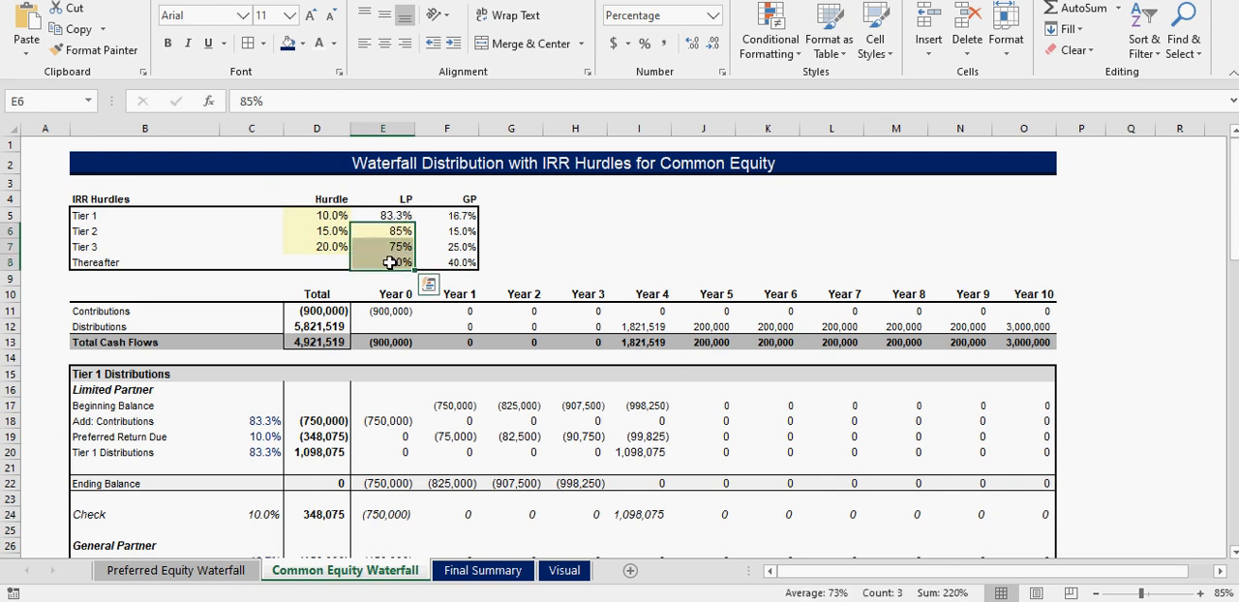
click(396, 234)
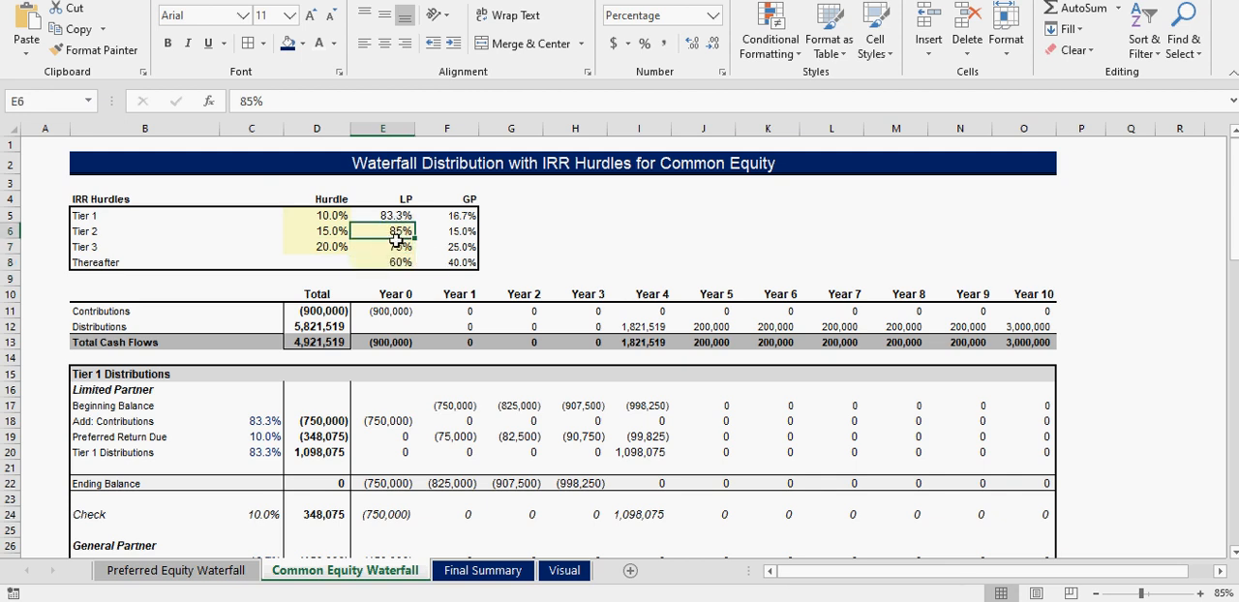
click(398, 249)
click(399, 261)
click(324, 215)
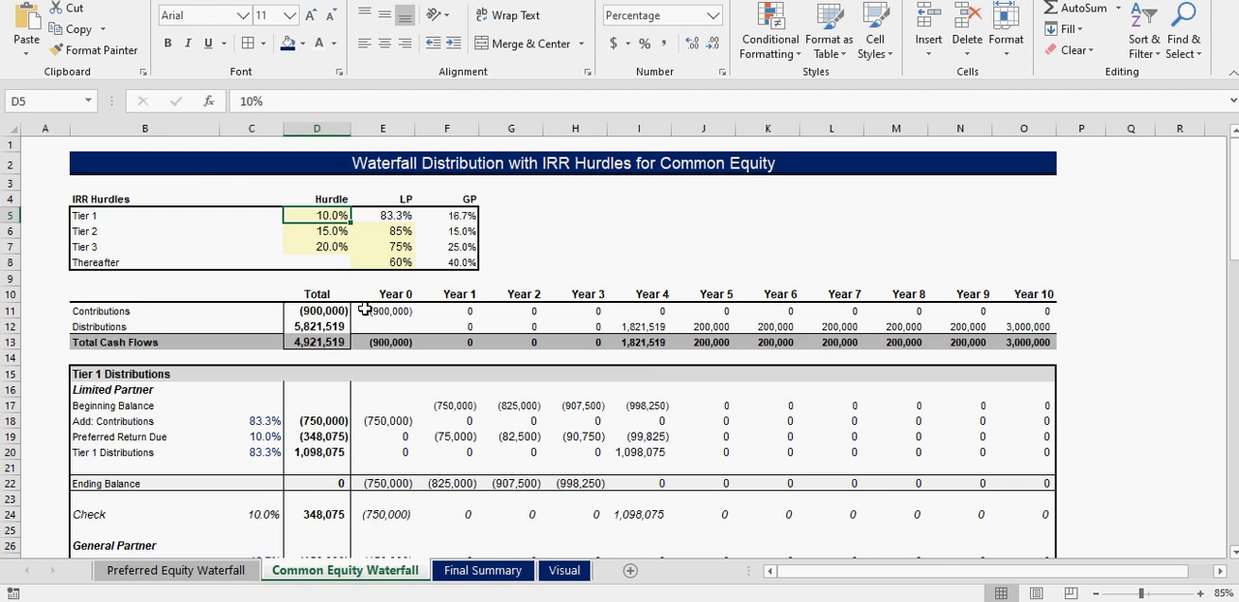
click(333, 232)
click(332, 248)
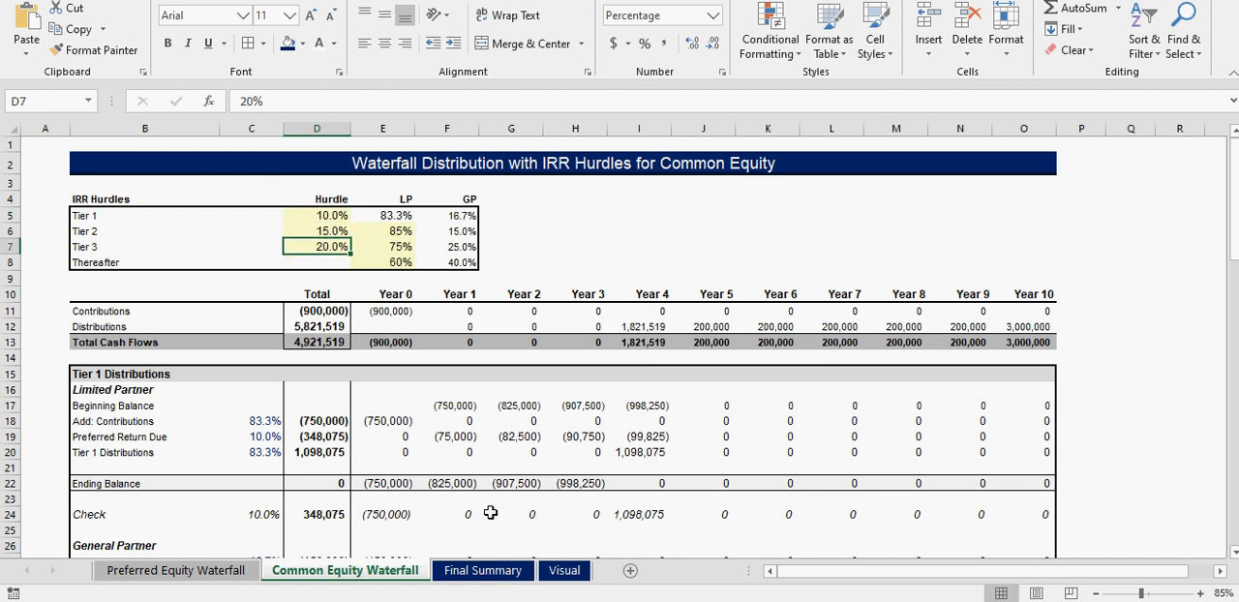
- Set the Preferred Equity Kicker to 10% in the Equity Stack after checking the Final Summary sheet
click(482, 570)
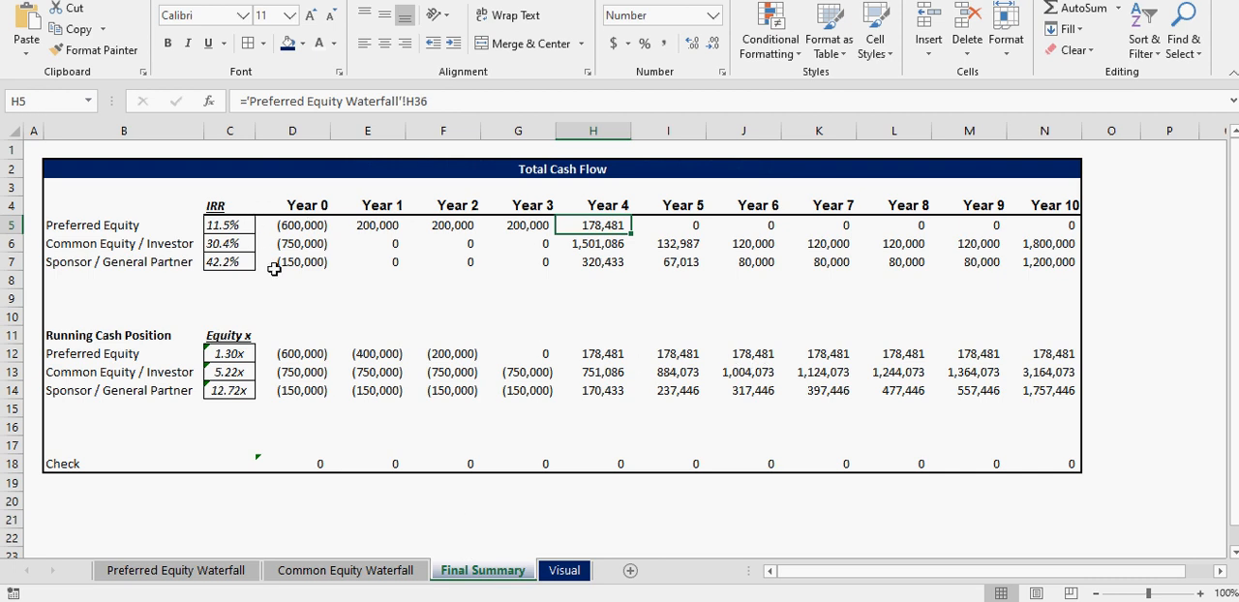
click(358, 572)
click(194, 571)
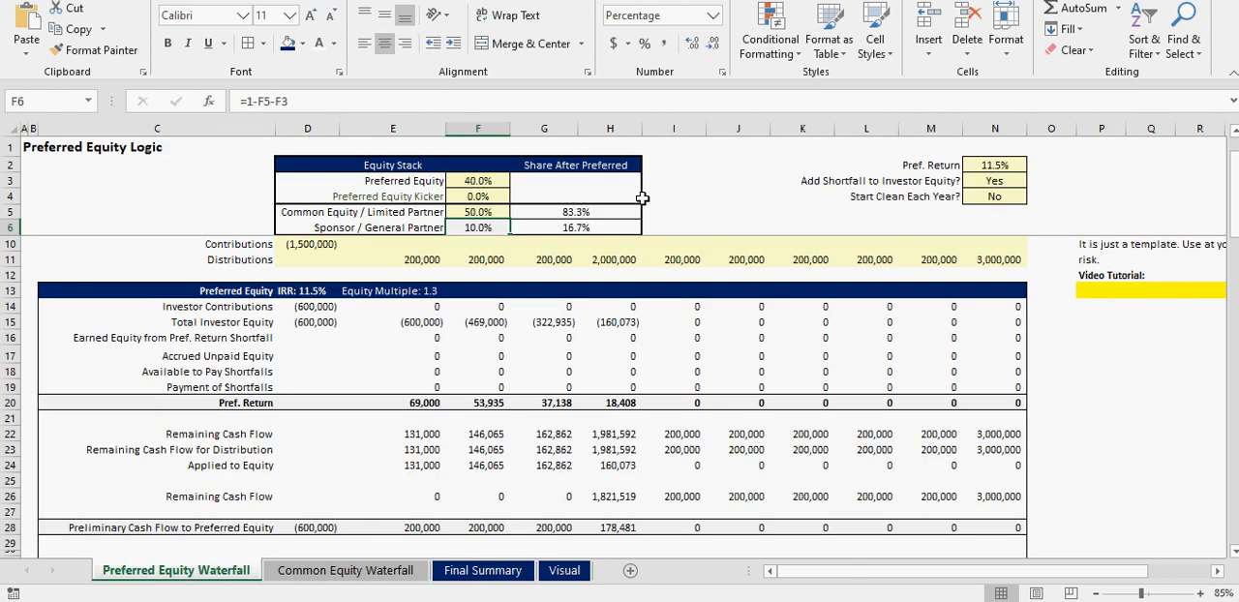
click(477, 196)
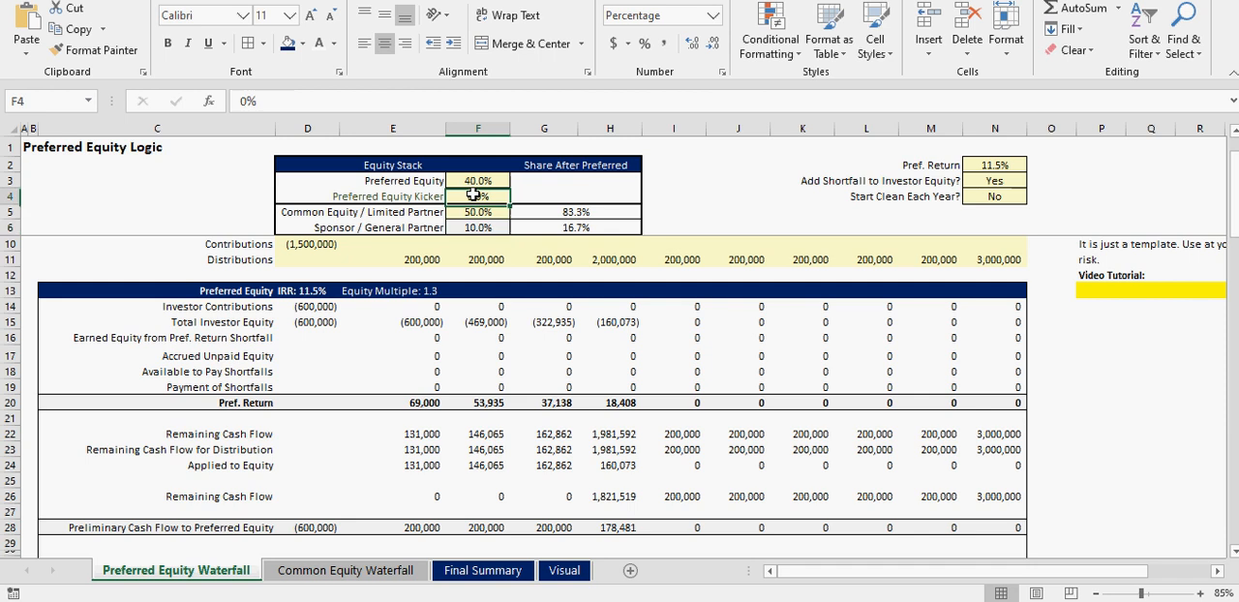
text(10)
key(Return)
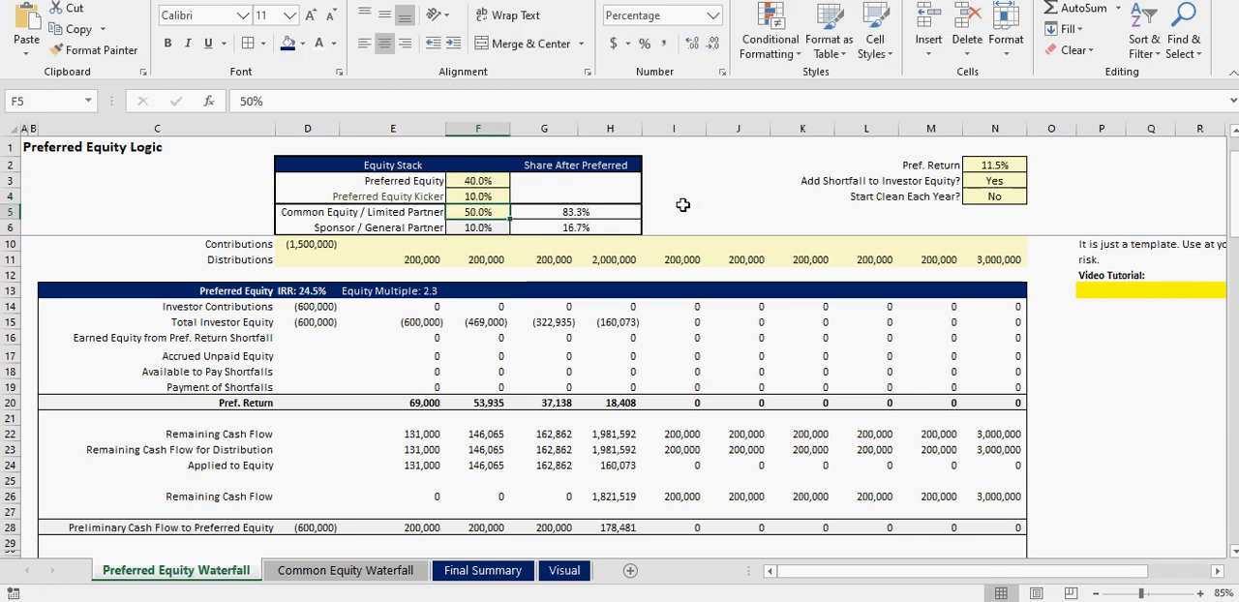
- Review the Pref. Return input and the Common Equity and Sponsor shares, including their Share After Preferred
click(1000, 167)
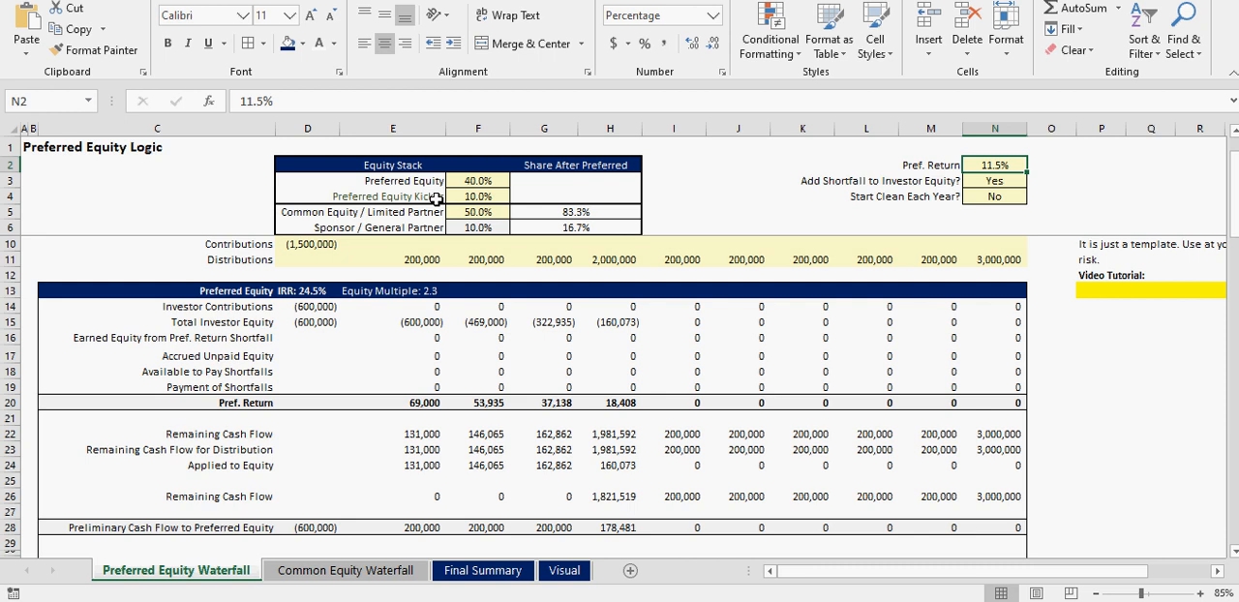
drag(405, 208, 567, 227)
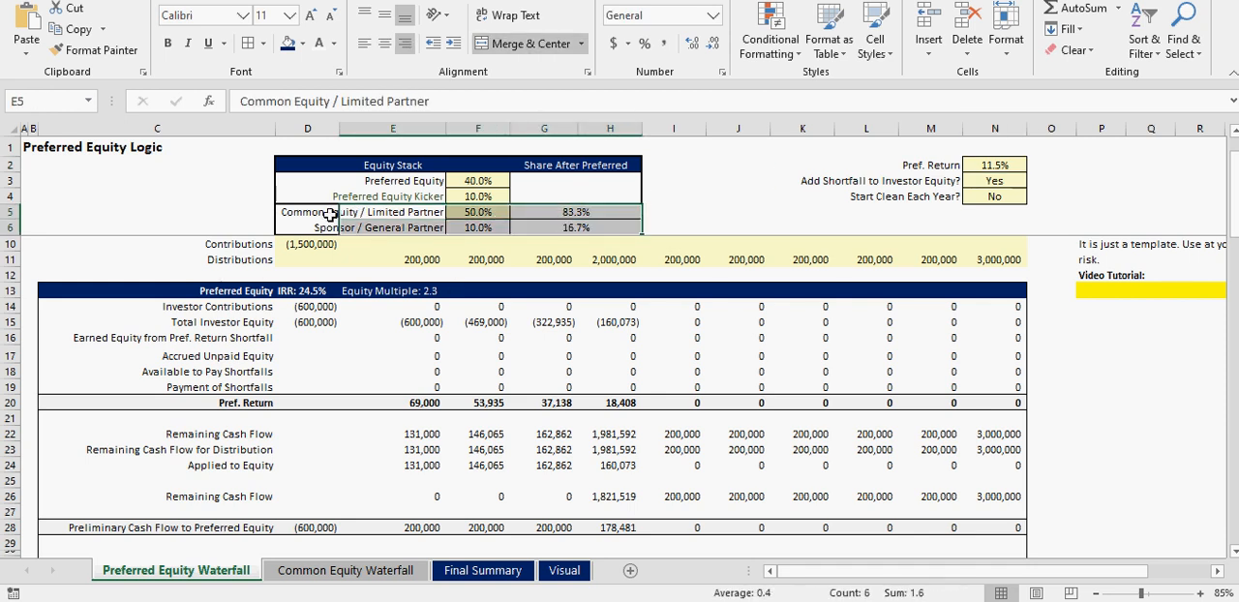
drag(296, 209, 598, 230)
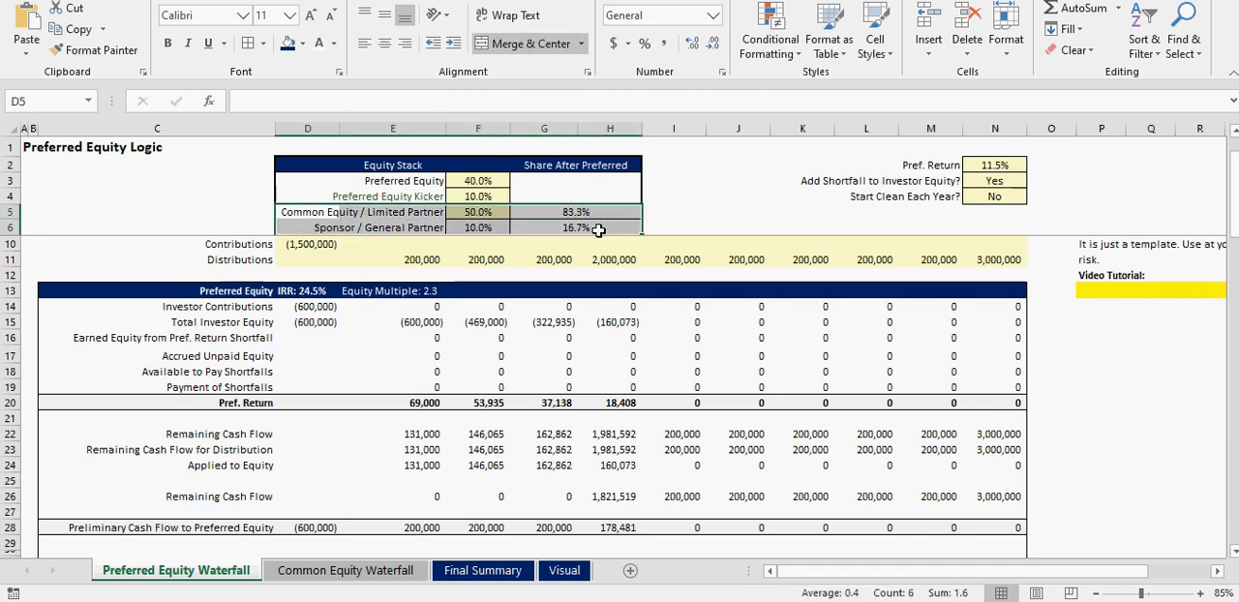
click(488, 212)
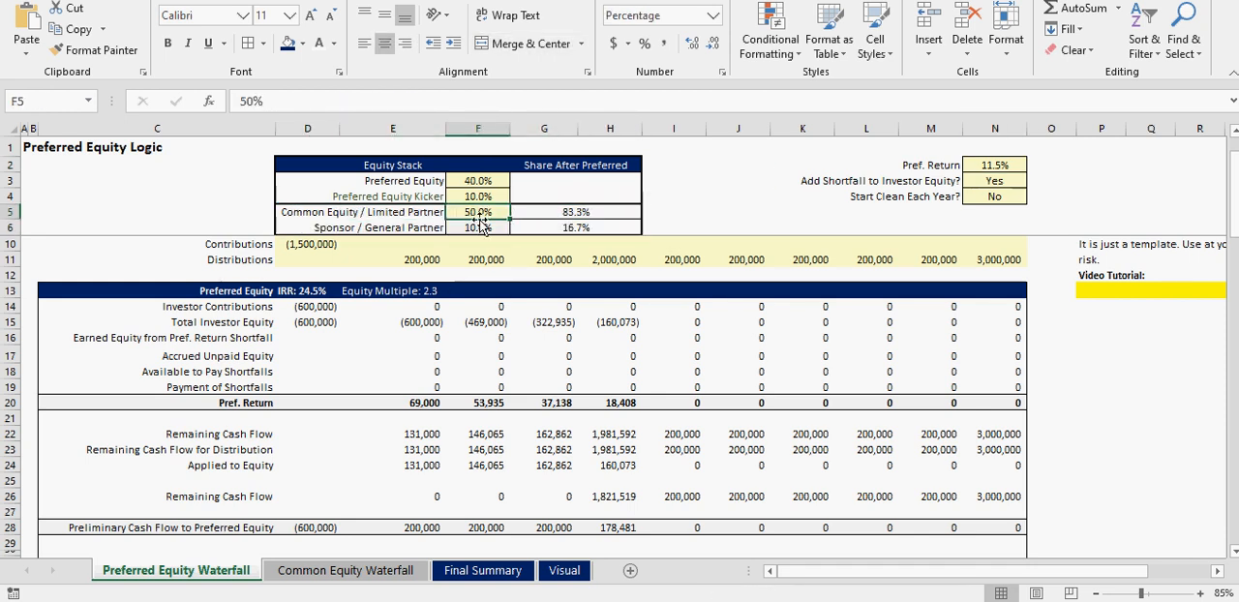
- Examine the LP and GP splits for each tier and the Tier 1 to Tier 3 IRR hurdles on the Common Equity Waterfall sheet
click(368, 570)
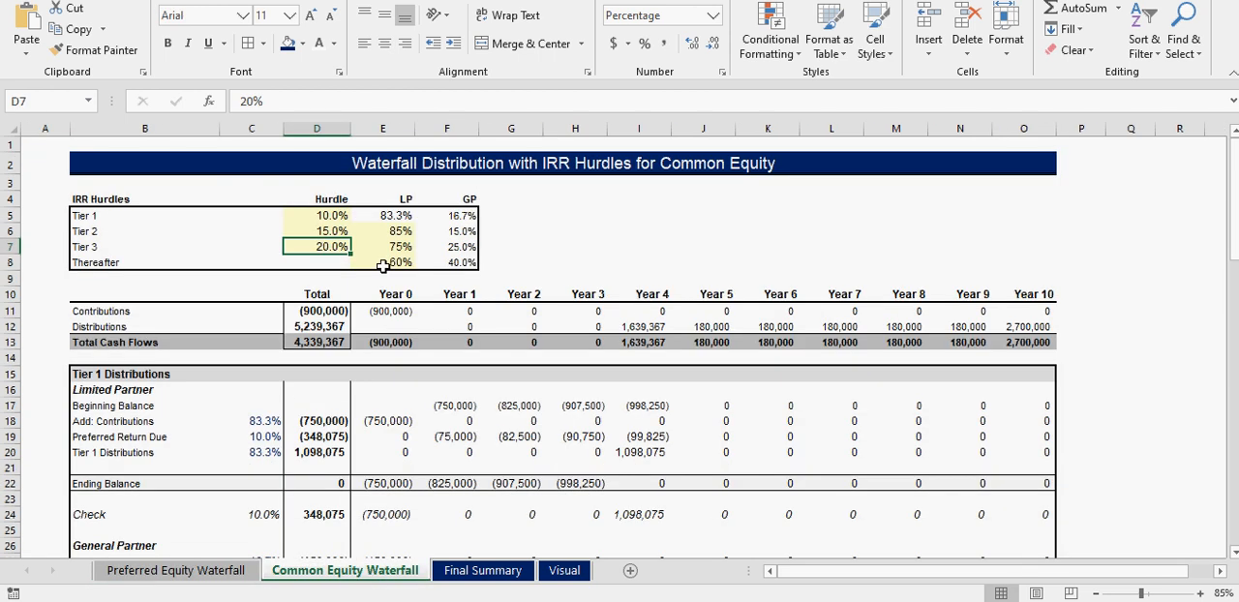
click(393, 230)
click(398, 248)
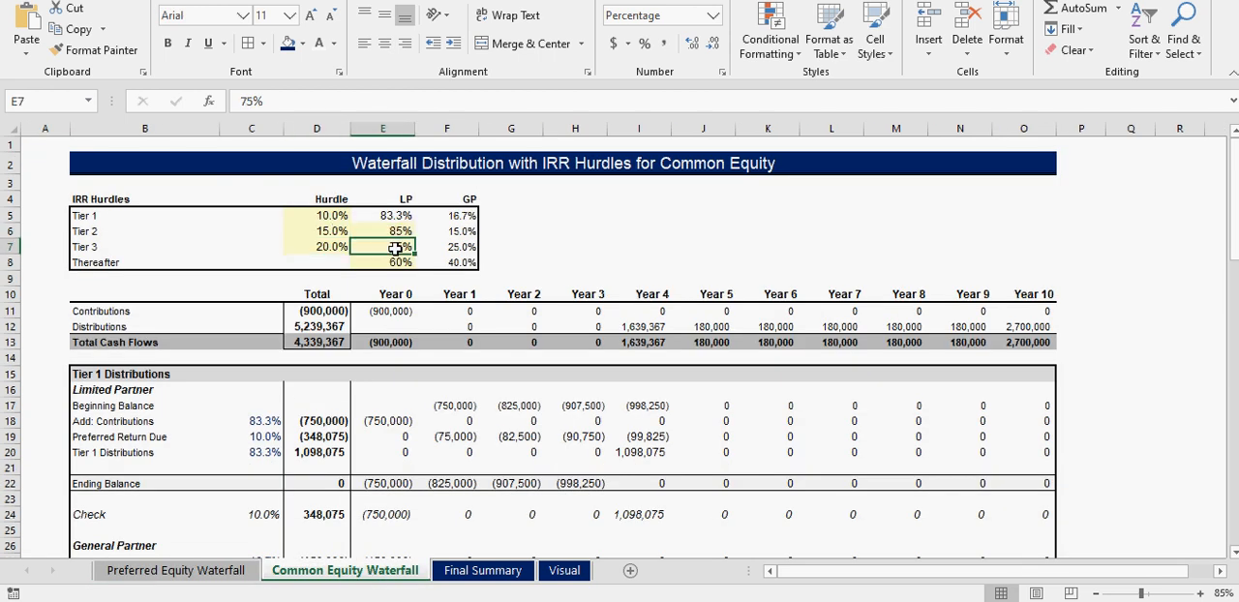
click(407, 232)
click(400, 214)
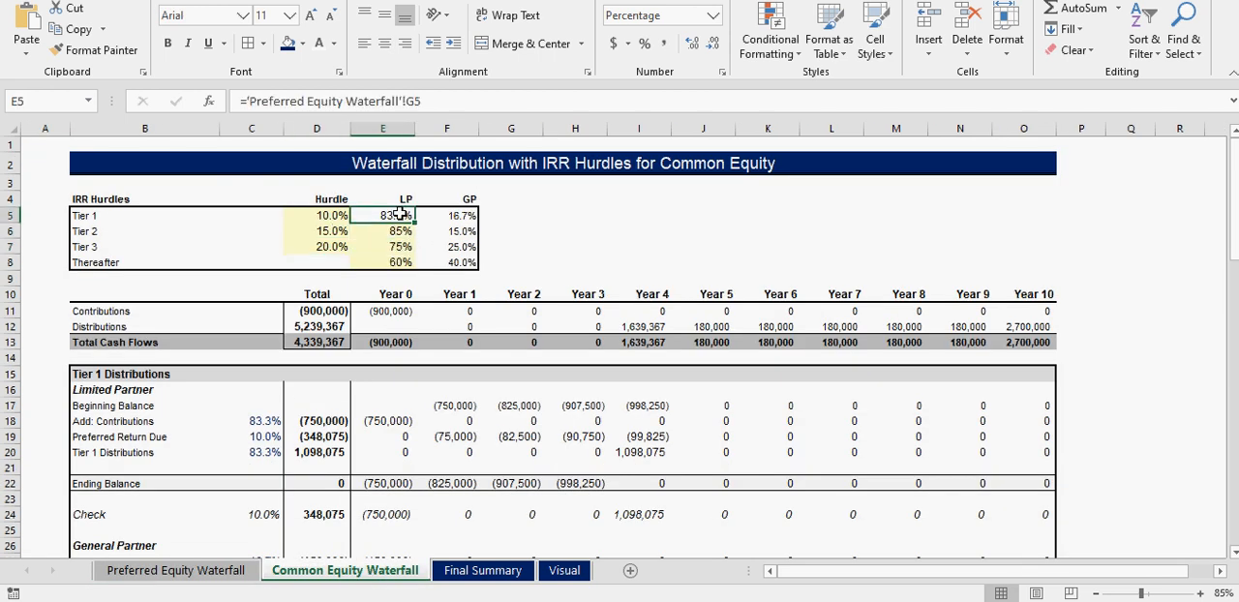
click(436, 215)
click(398, 215)
click(389, 230)
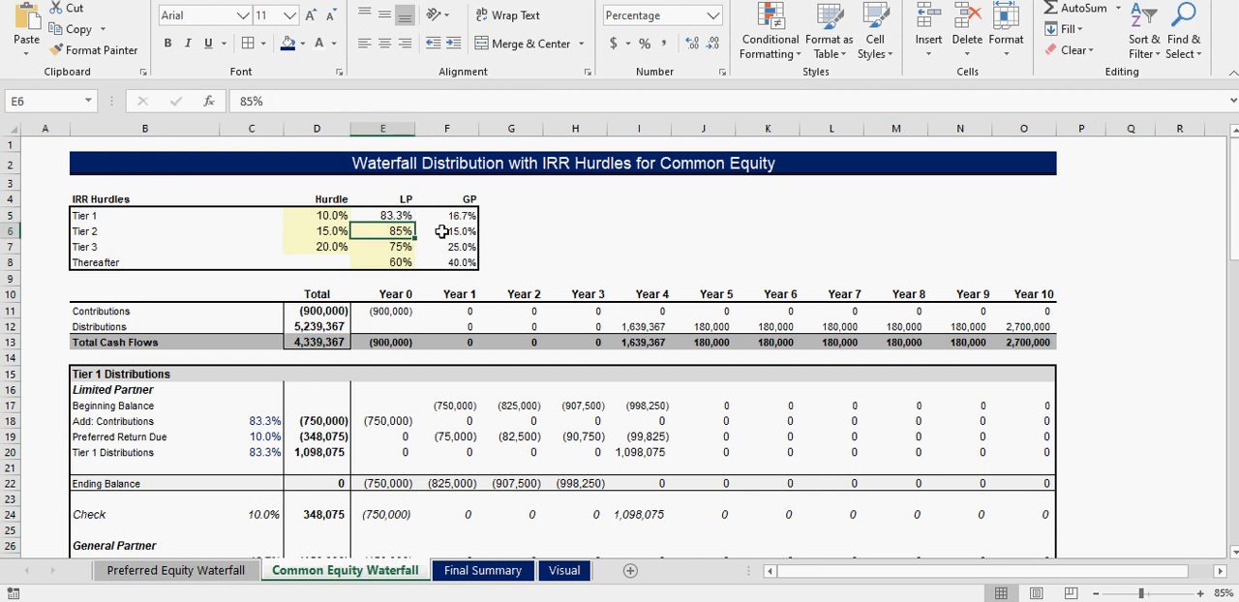
click(394, 248)
click(394, 261)
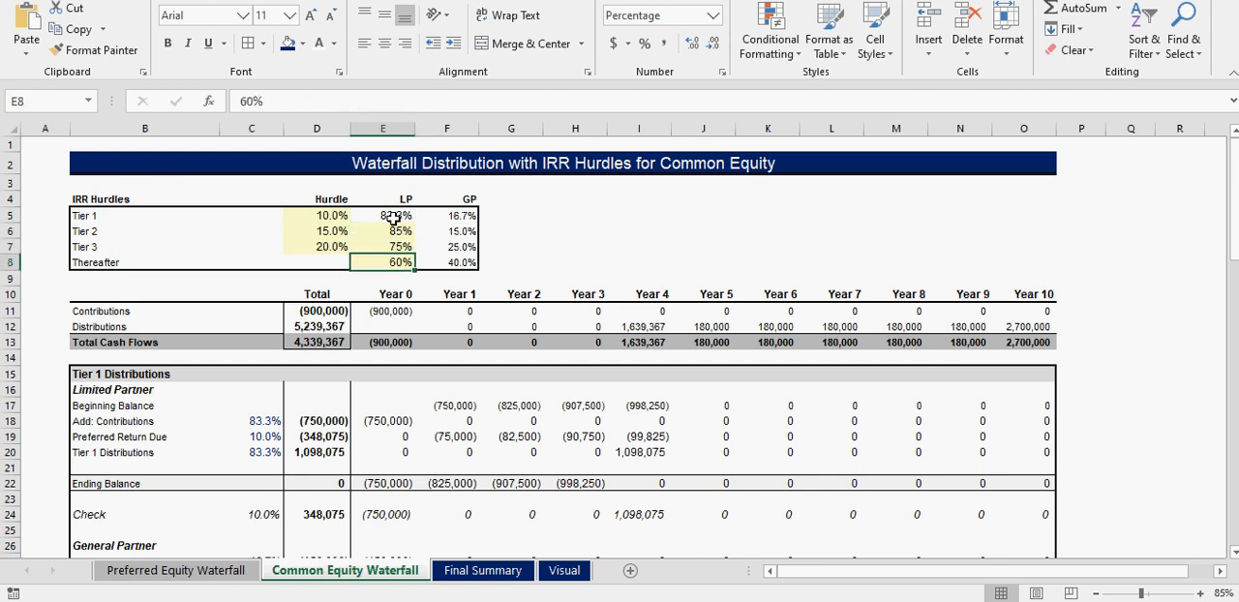
drag(393, 218, 339, 249)
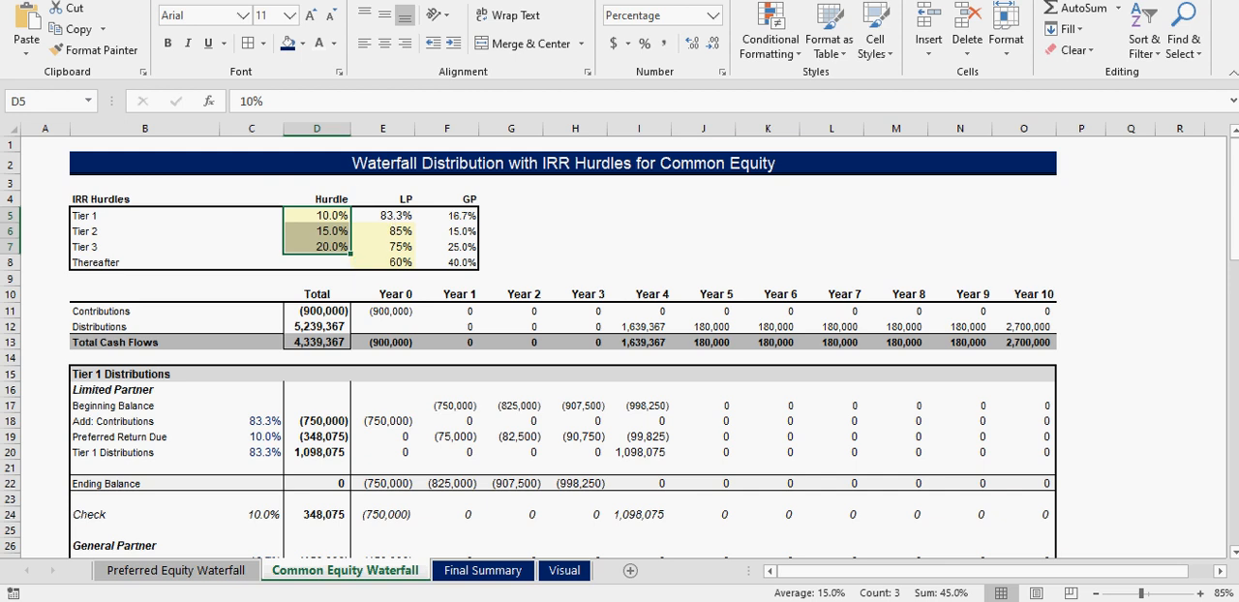
- Inspect the Year 4 and Year 10 bars in the Total Cash Flow chart and compare them with the Final Summary sheet
click(218, 572)
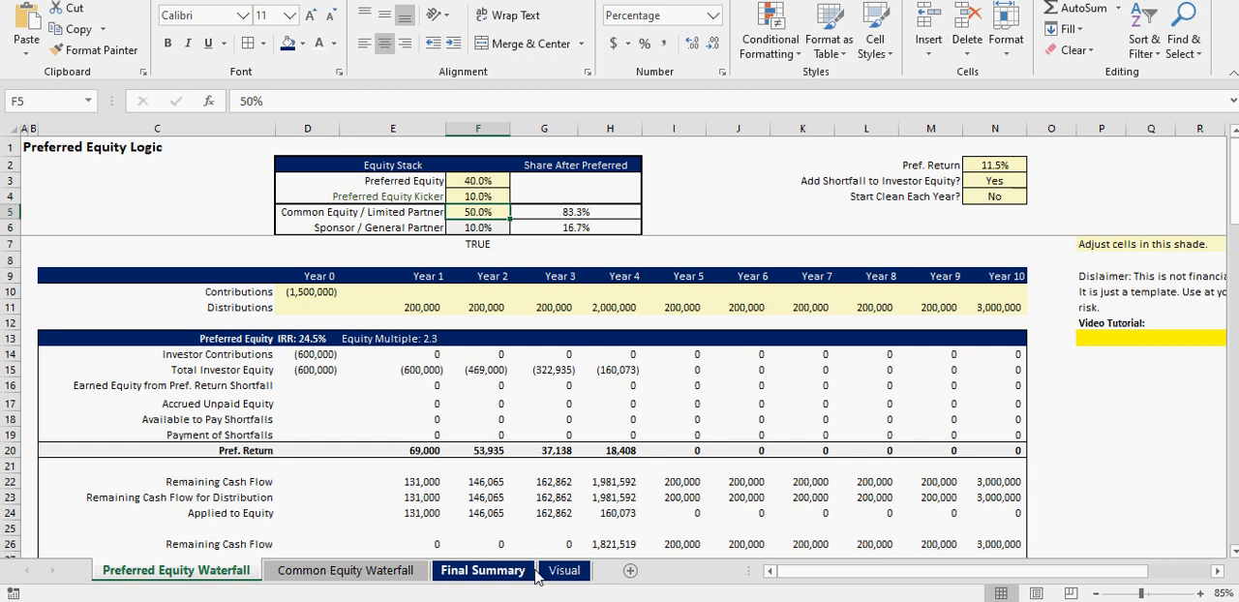
click(565, 572)
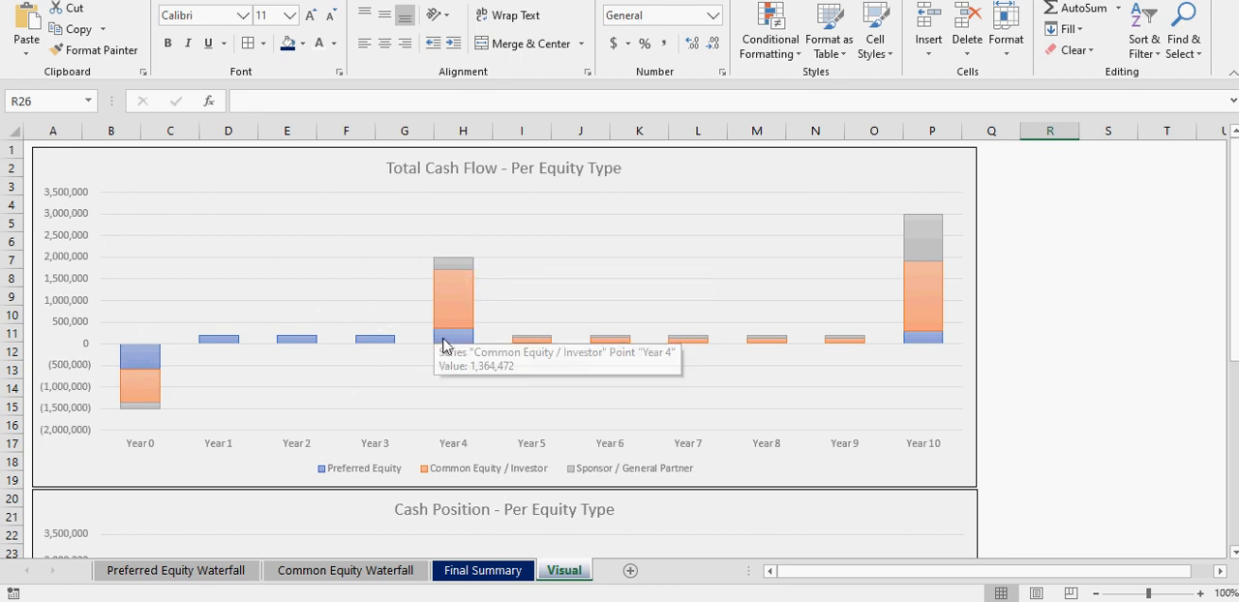
mouse_move(444, 345)
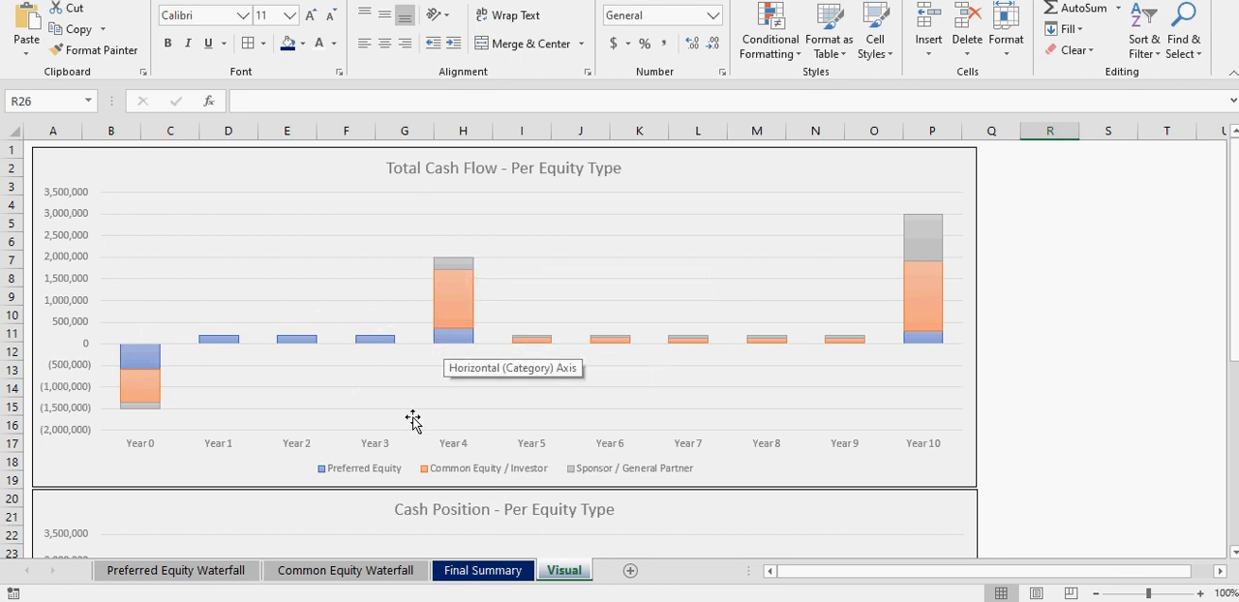
click(204, 581)
click(457, 573)
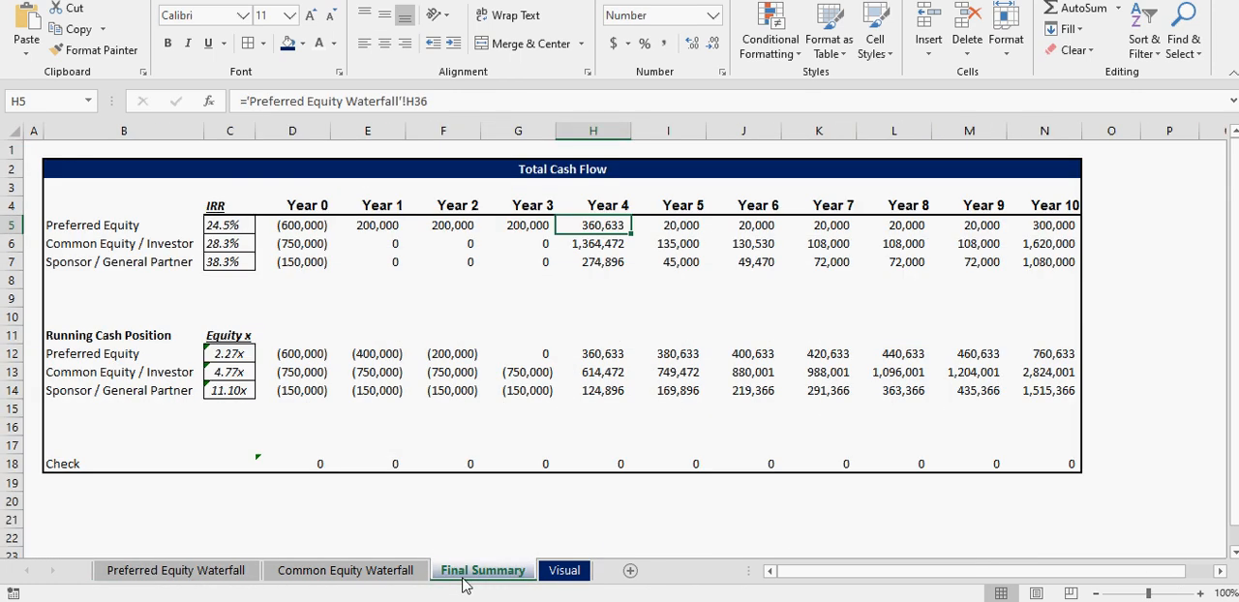
click(389, 577)
click(565, 577)
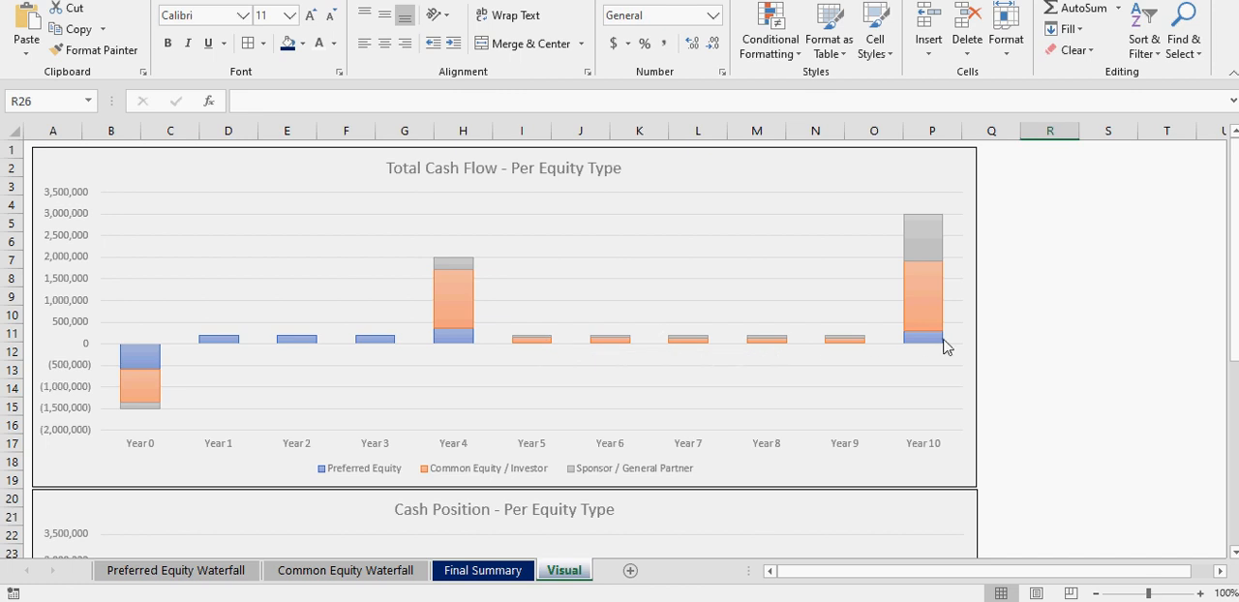
mouse_move(935, 347)
mouse_move(471, 318)
- Compare the Contributions row on the Common Equity Waterfall sheet with the Year 1 distribution on the Preferred Equity Waterfall sheet
click(319, 571)
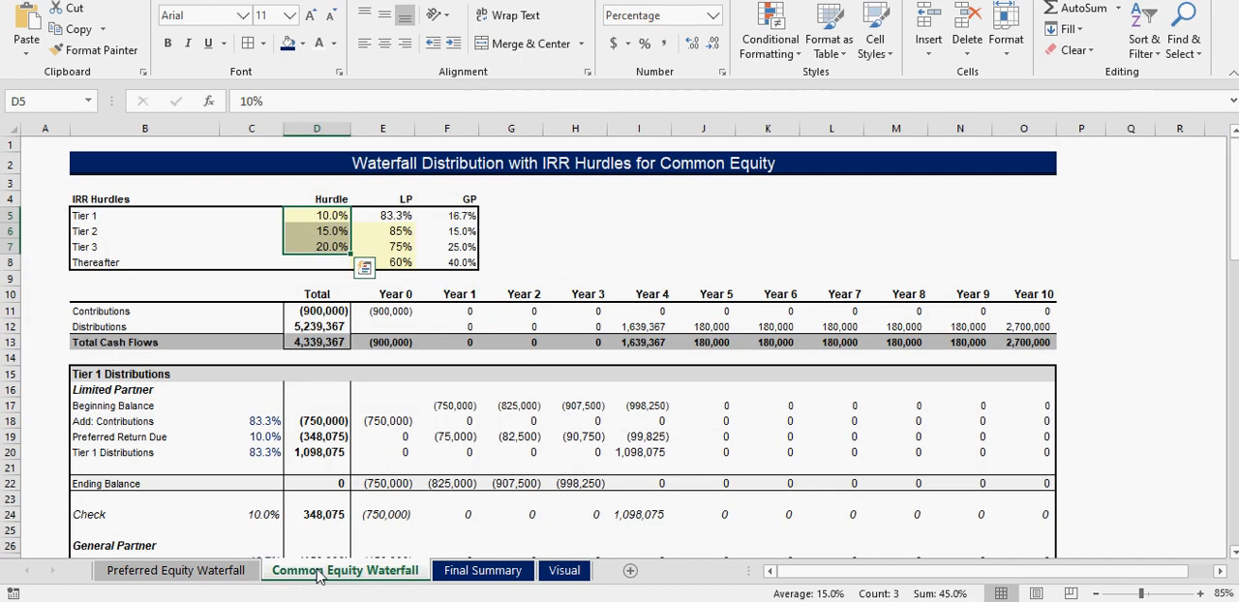
drag(462, 311, 837, 312)
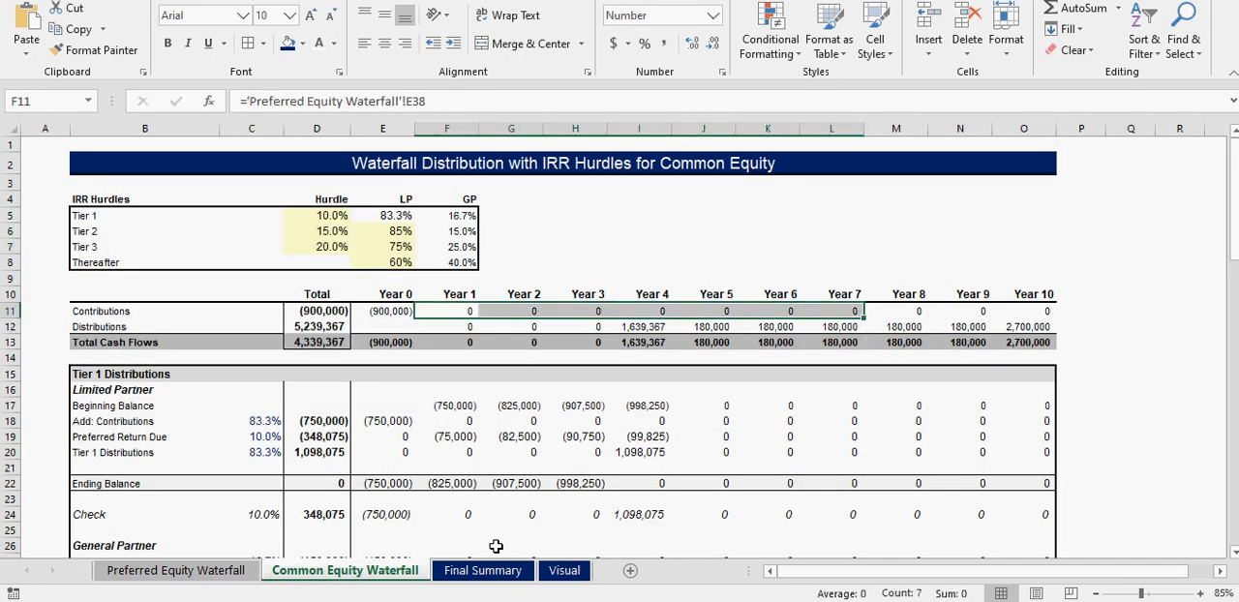
click(244, 571)
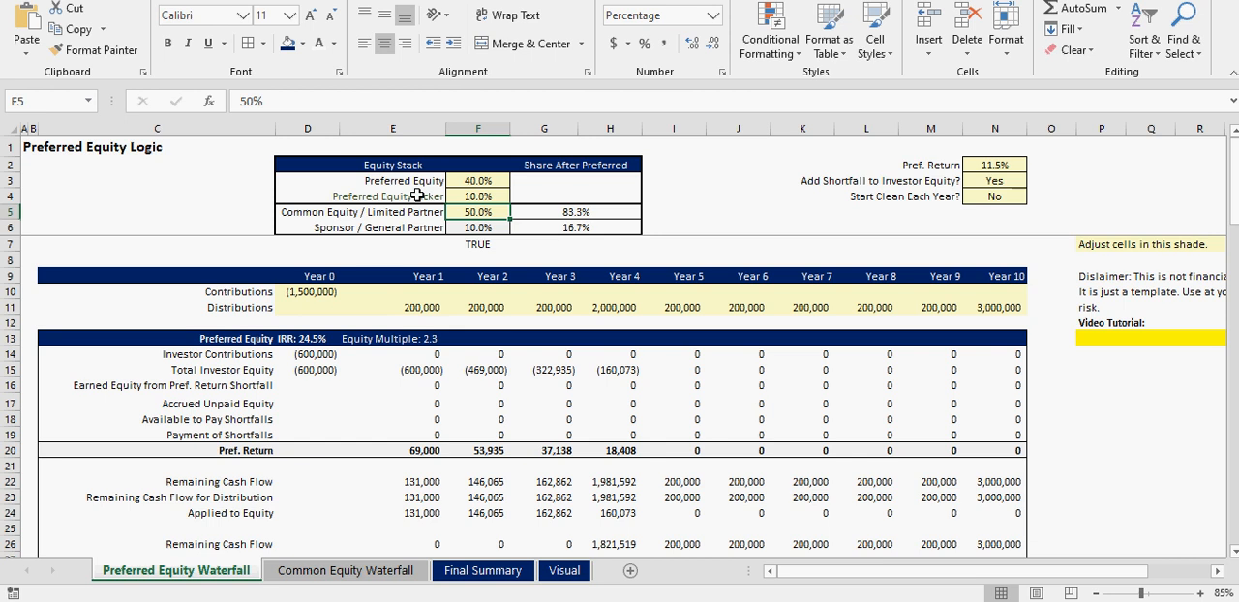
click(427, 304)
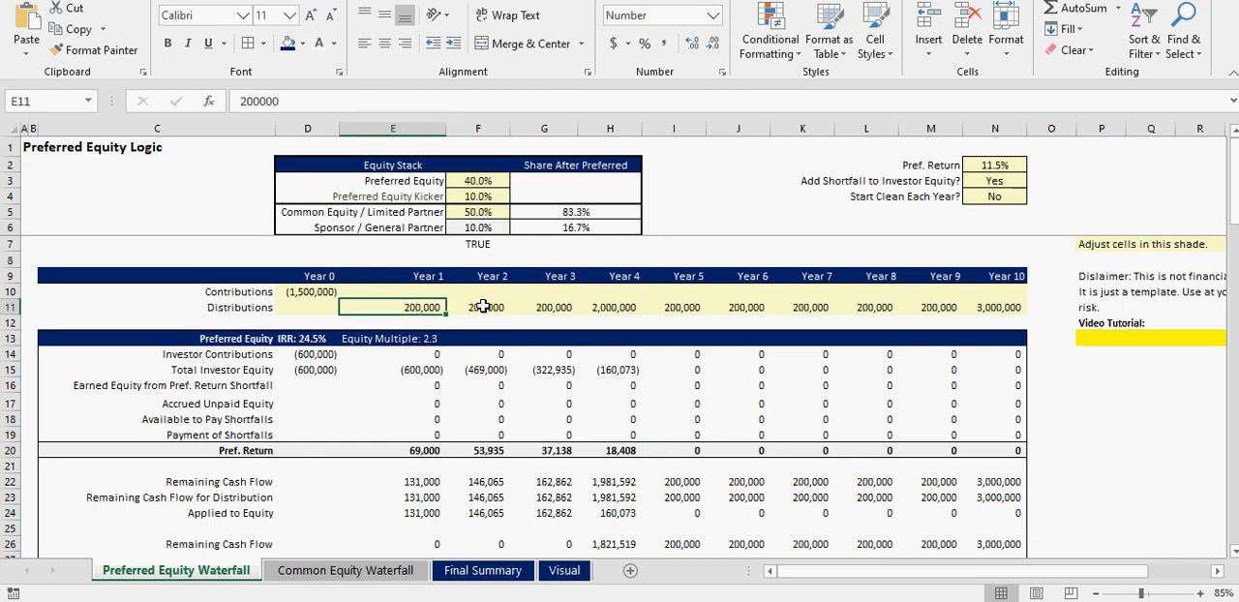
- Review the Preferred Equity Kicker, Pref. Return and Common Equity / Limited Partner inputs on the Preferred Equity Waterfall sheet
click(414, 196)
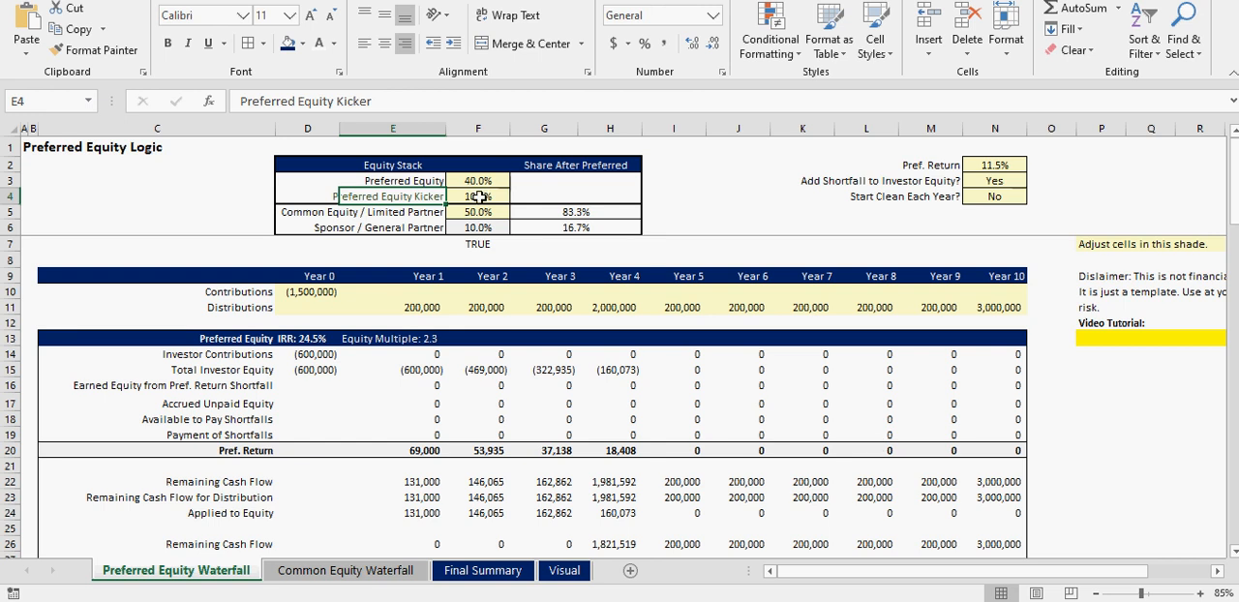
click(994, 166)
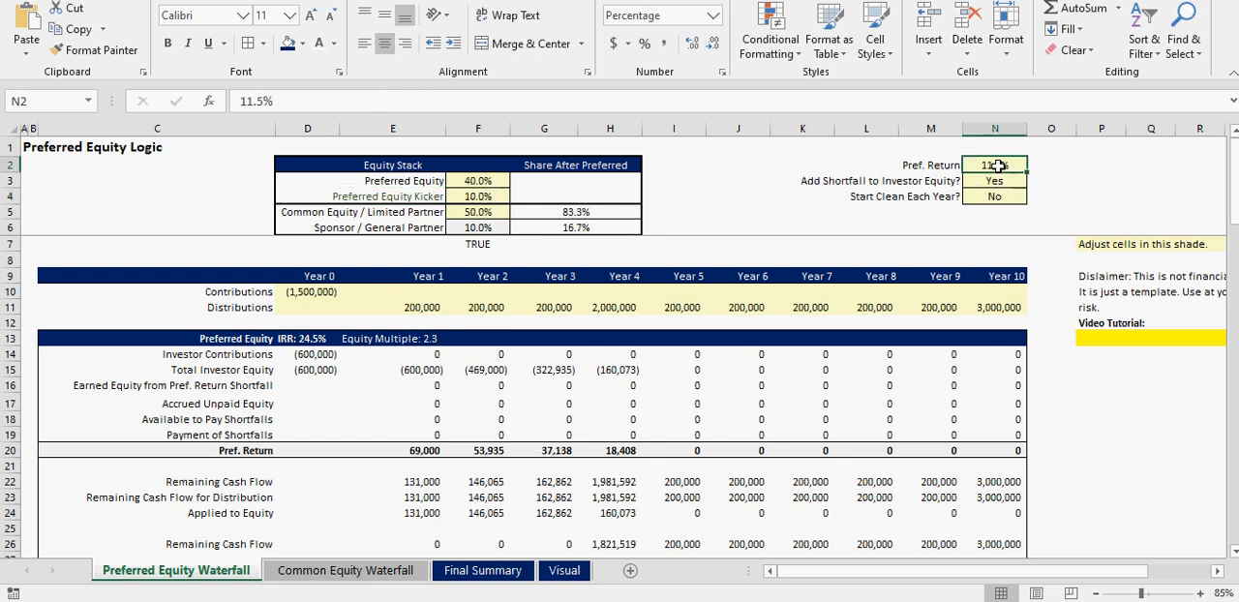
click(475, 197)
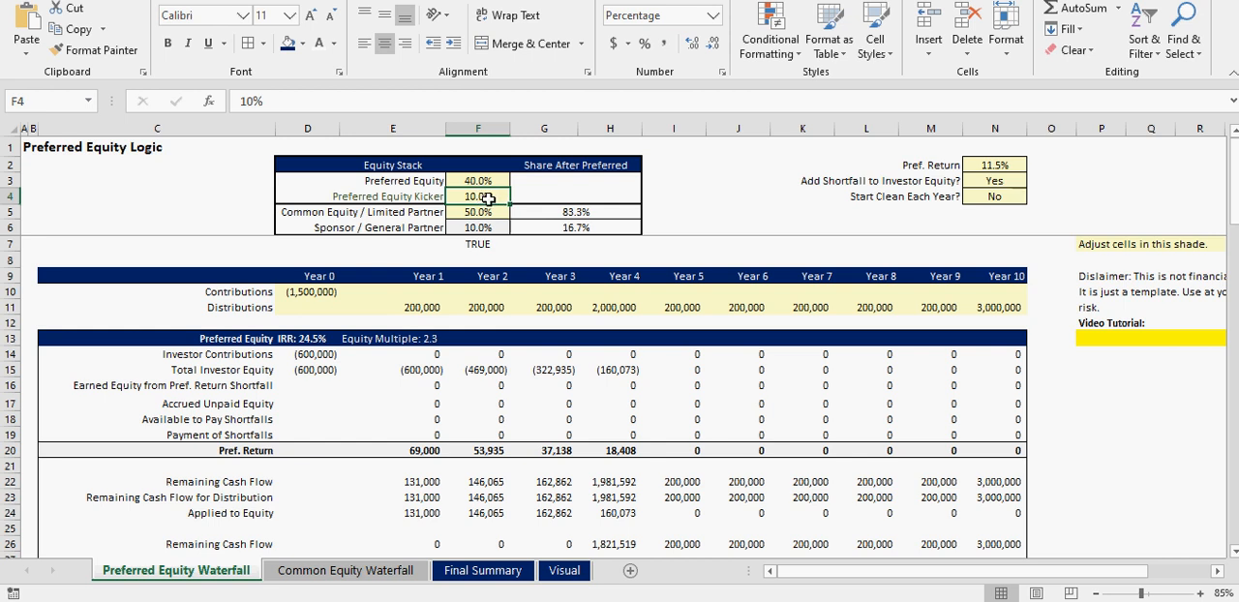
click(480, 213)
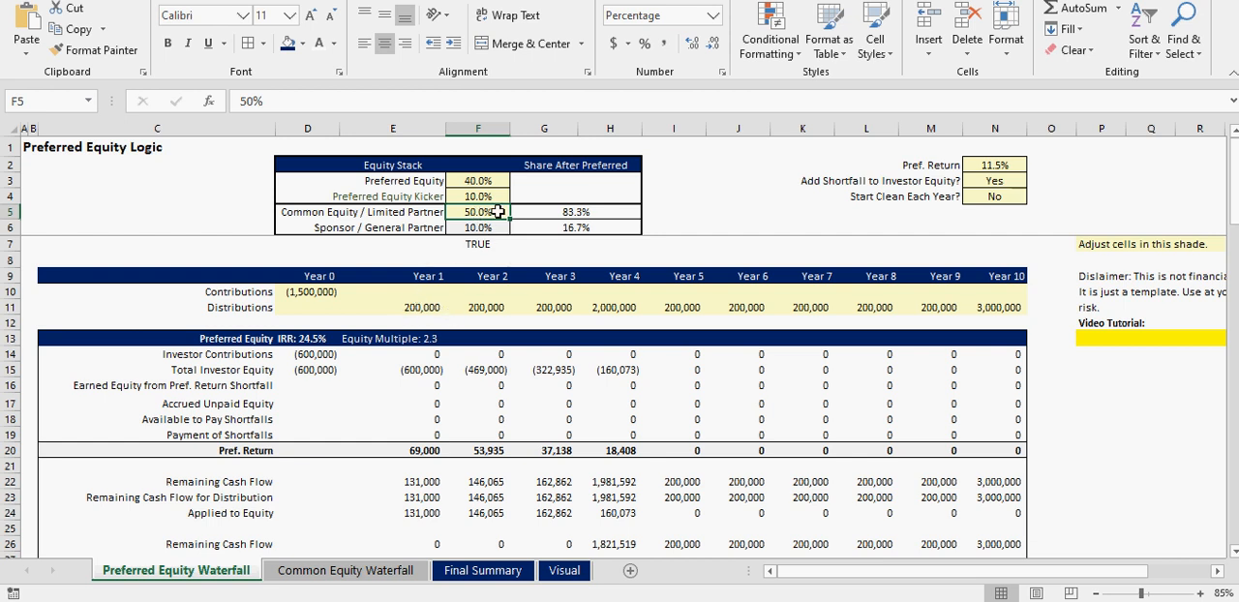
- Review the IRR column and the Year 0 and Year 1 running cash positions on the Final Summary sheet
click(391, 577)
click(484, 570)
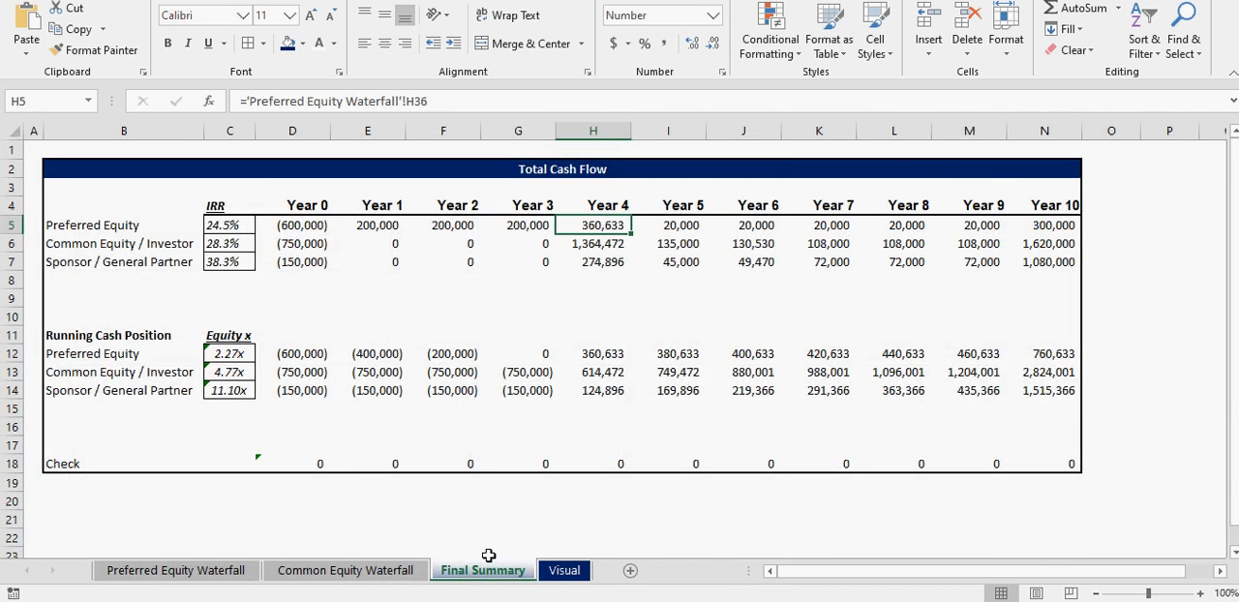
click(194, 570)
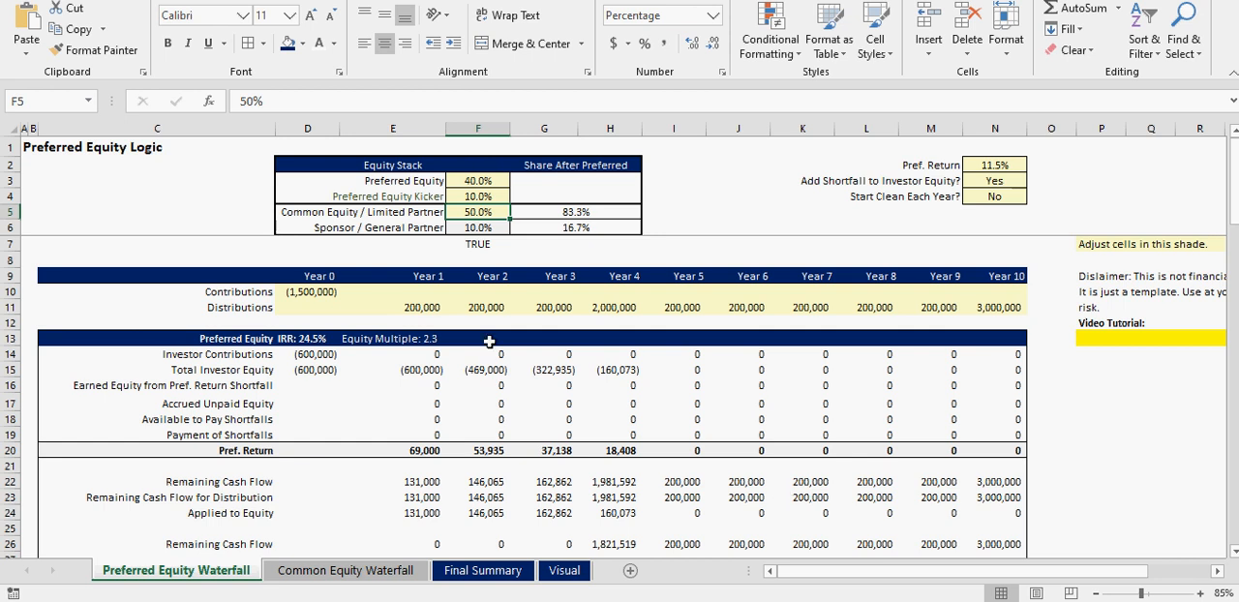
click(461, 572)
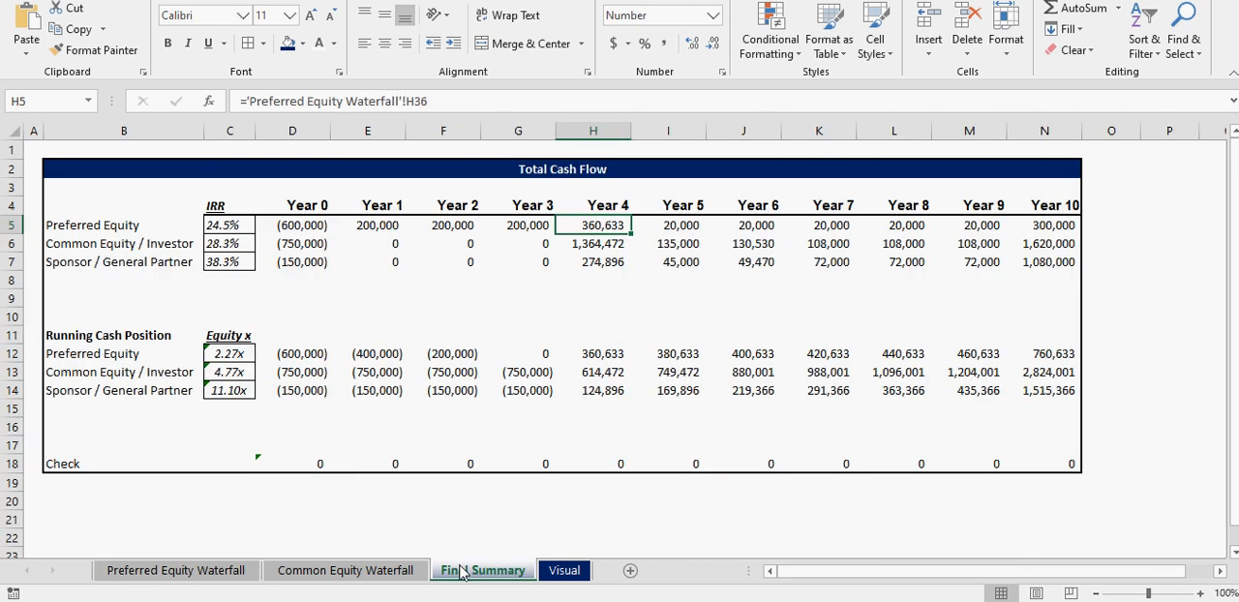
drag(226, 229, 224, 289)
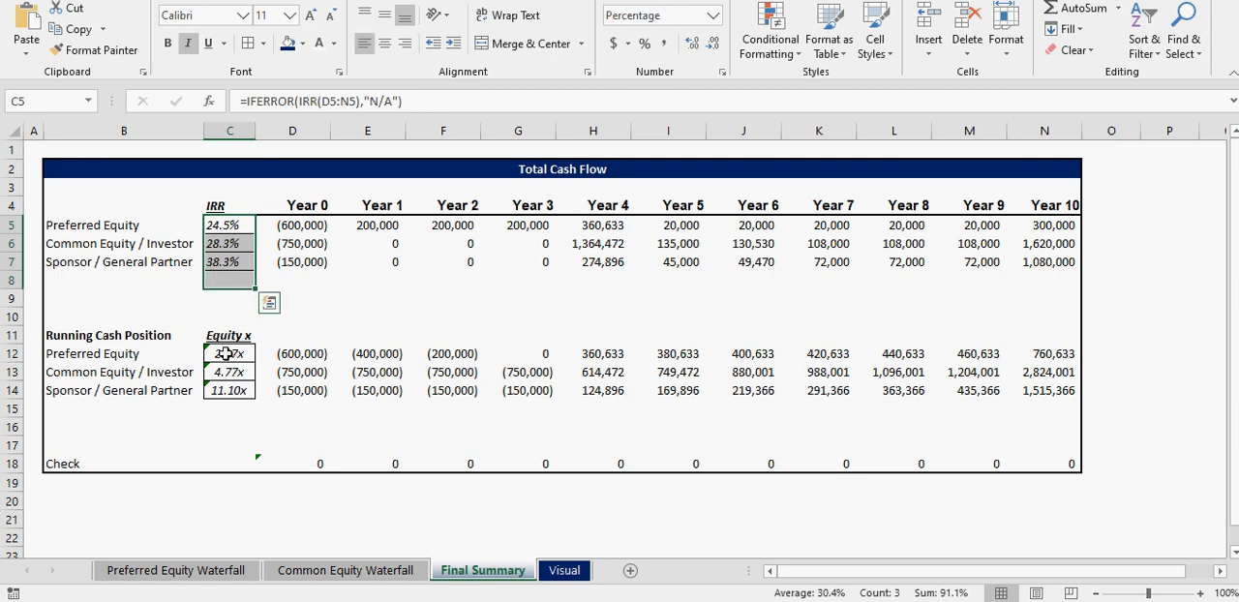
drag(290, 354, 360, 392)
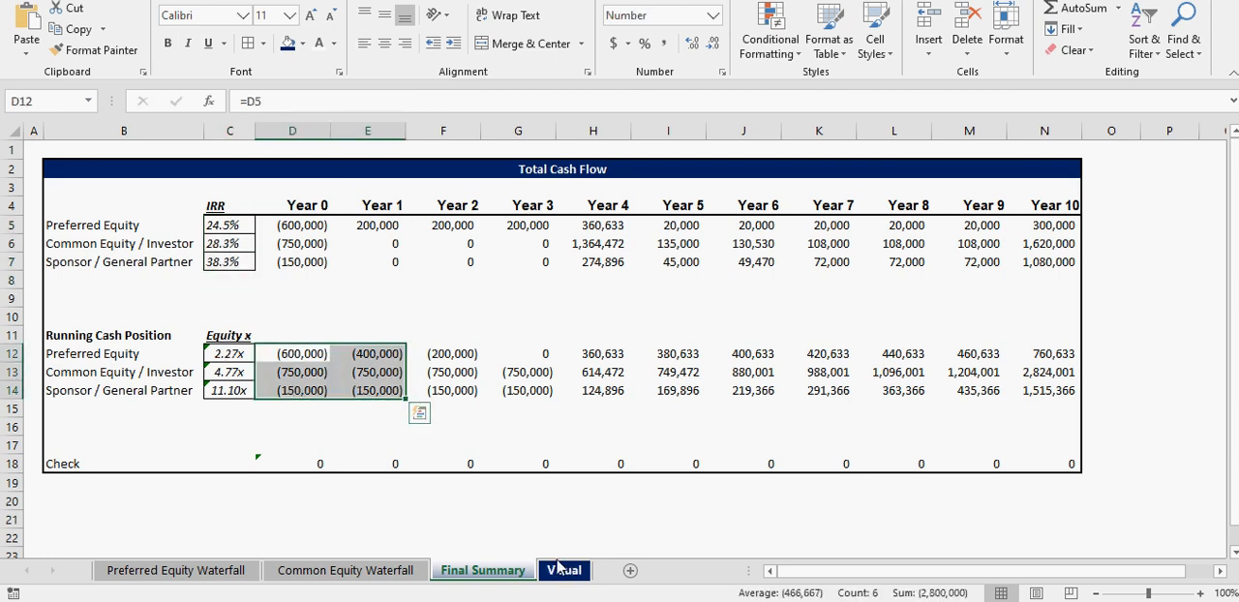
- View the Cash Position chart on the Visual sheet, then return to the Common Equity Waterfall sheet and clear the range selection
click(558, 566)
scroll(507, 474, down, 7)
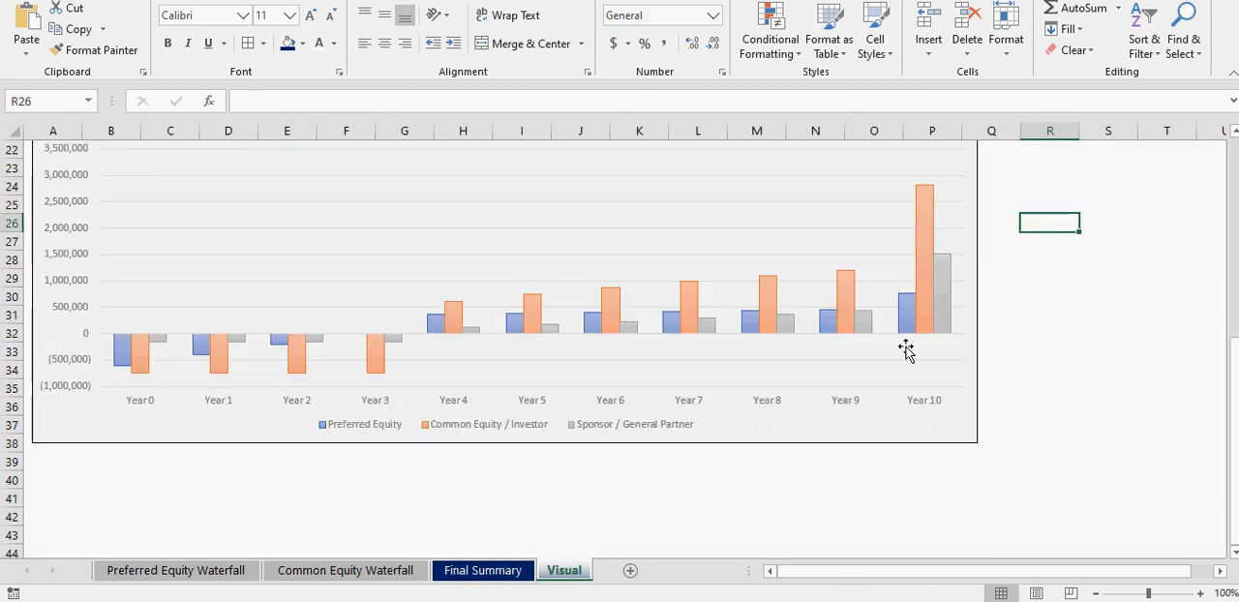
scroll(925, 373, up, 7)
click(345, 570)
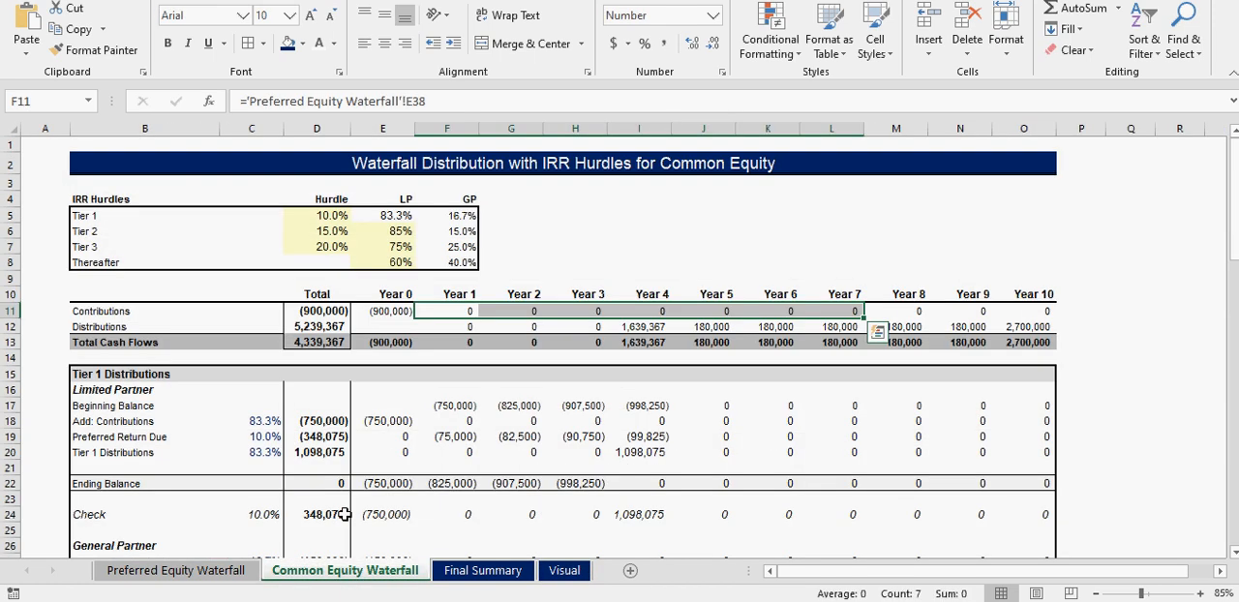
click(988, 250)
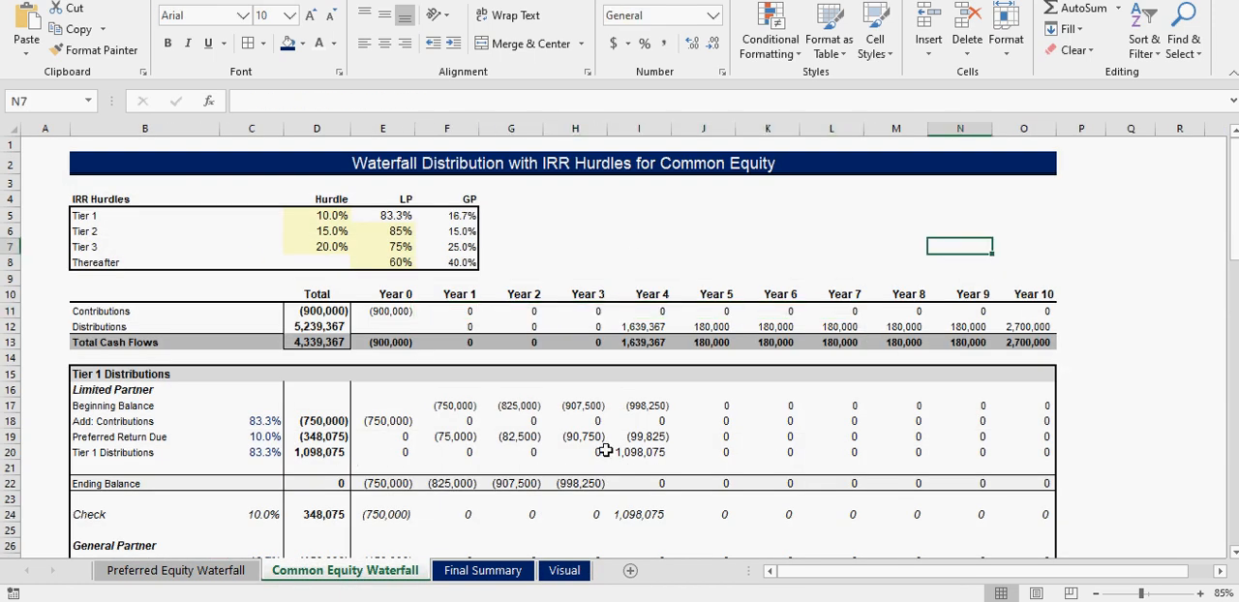
- Review the IRR hurdle tiers and the Year 3 contribution and distribution on the Common Equity Waterfall sheet
click(814, 231)
drag(503, 218, 500, 246)
click(1039, 245)
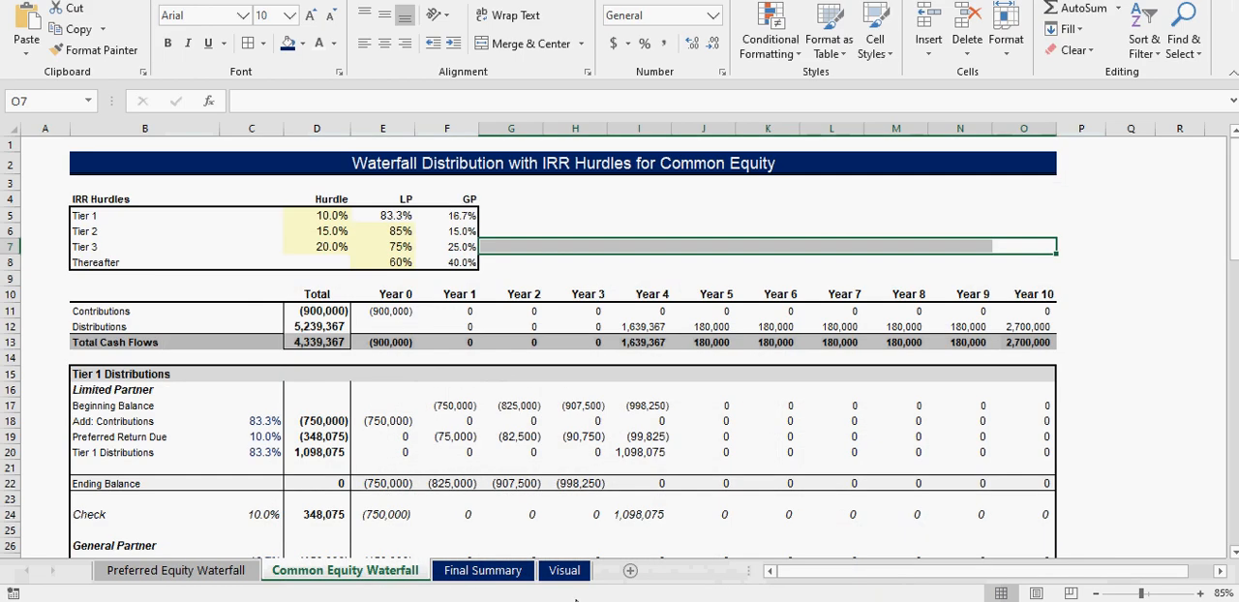
click(585, 309)
click(584, 326)
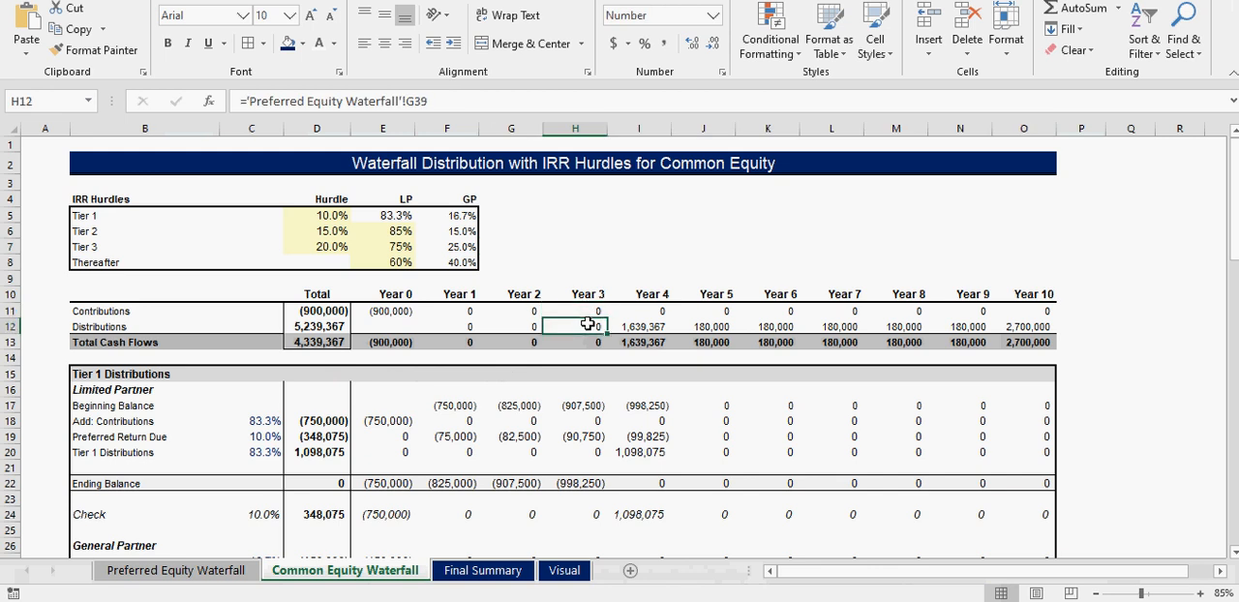
click(404, 326)
- Switch to the Preferred Equity Waterfall sheet and check the Add Shortfall to Investor Equity option
click(194, 571)
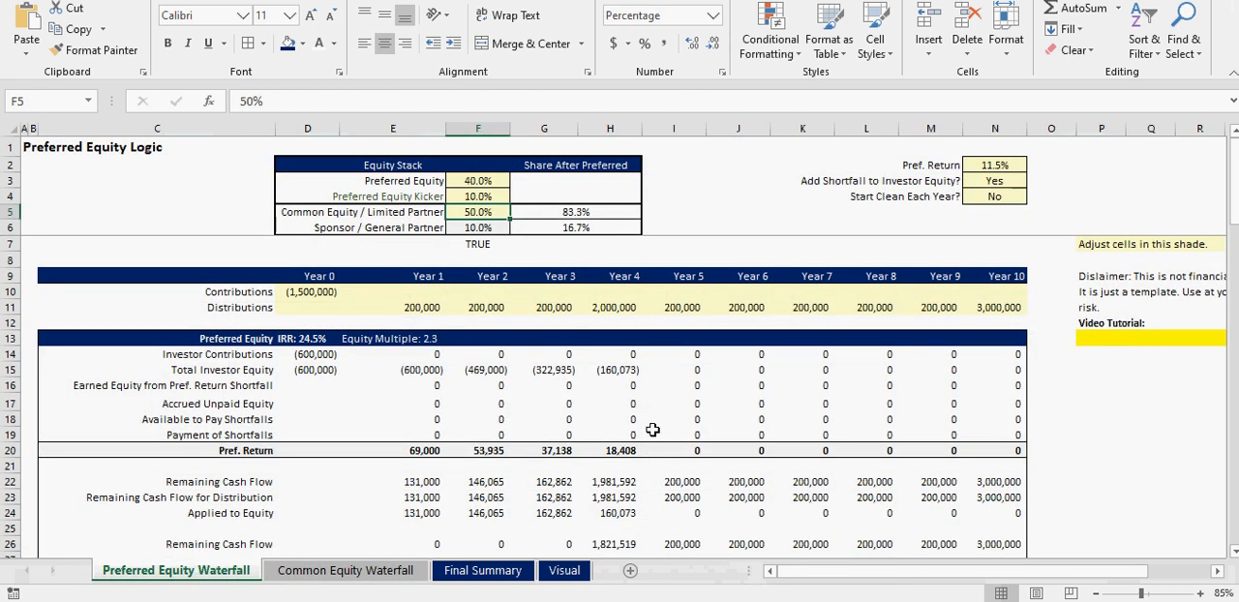
click(784, 182)
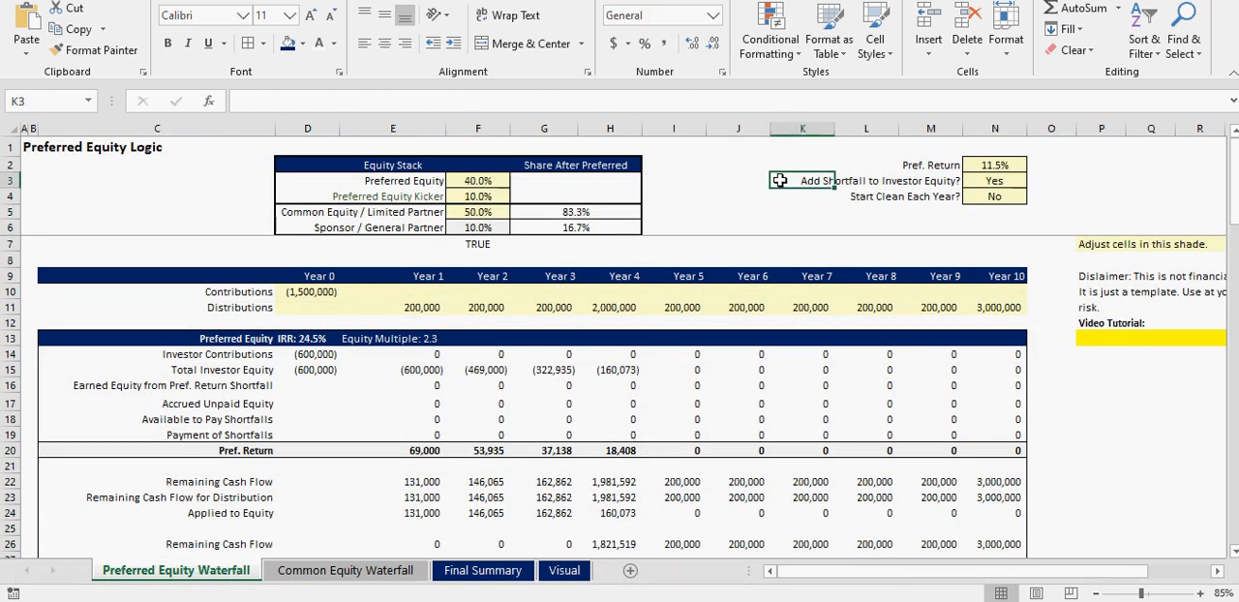
click(732, 179)
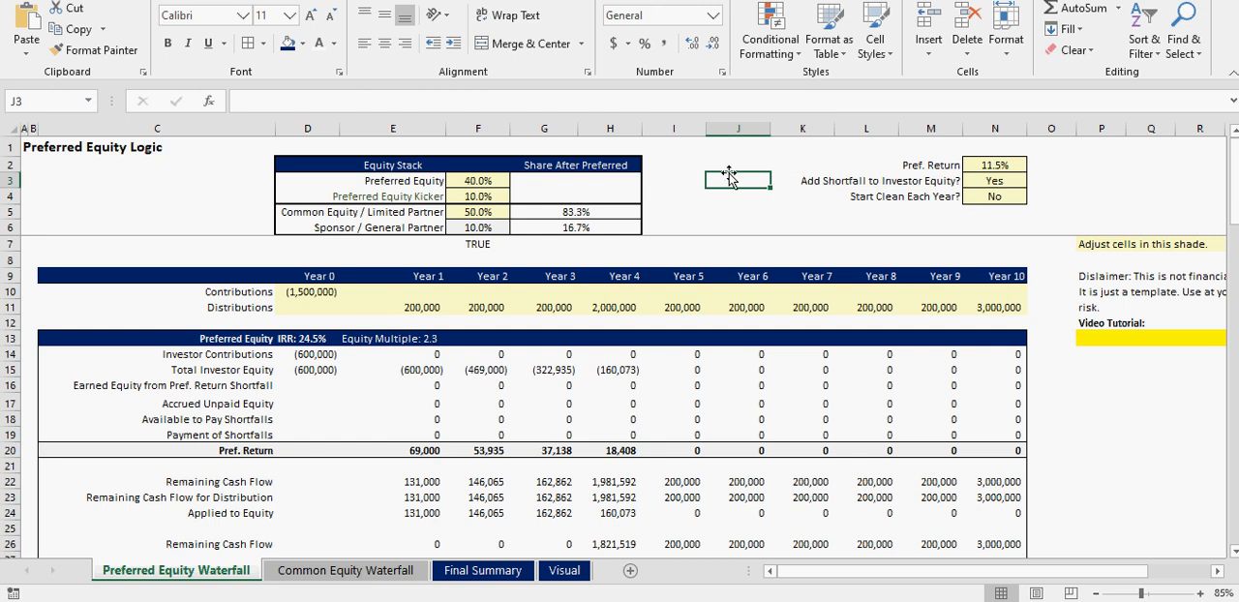
click(989, 181)
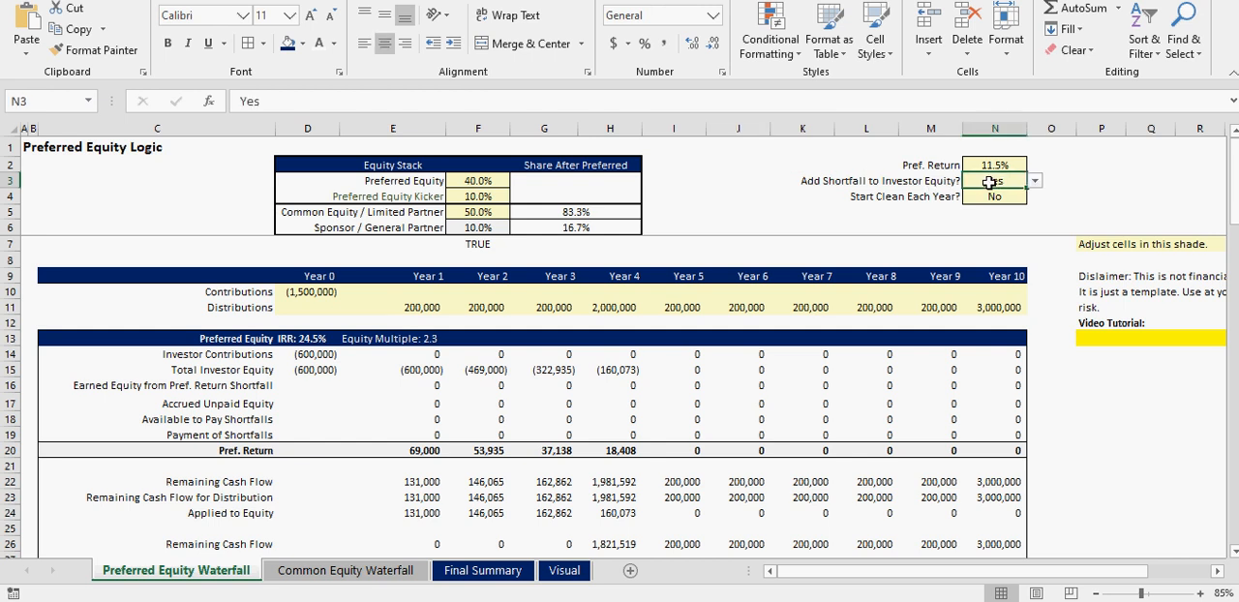
- Set the Year 1 distribution to 5,000 and the Year 2 distribution to 10,000
click(402, 304)
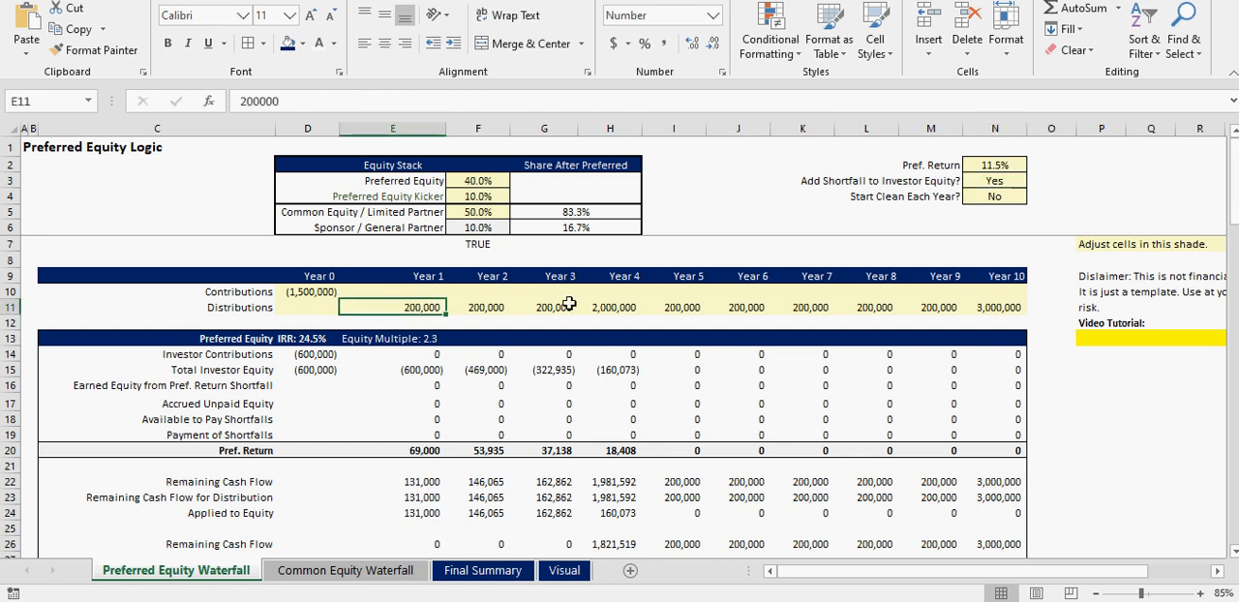
text(5,00)
text(00)
key(Tab)
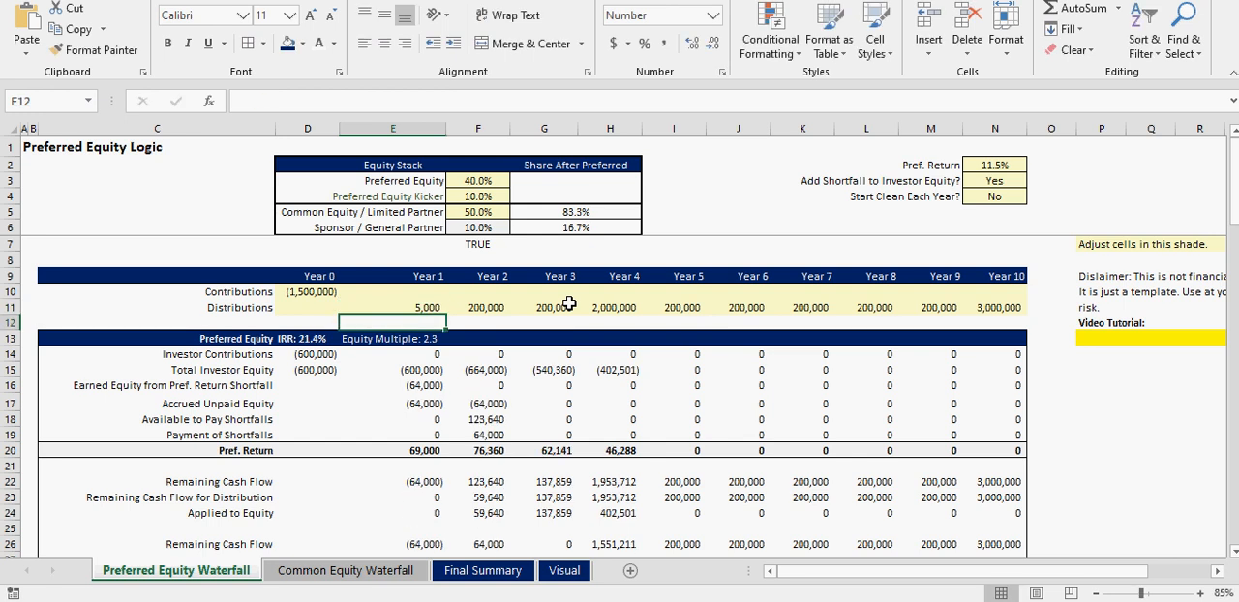
text(10)
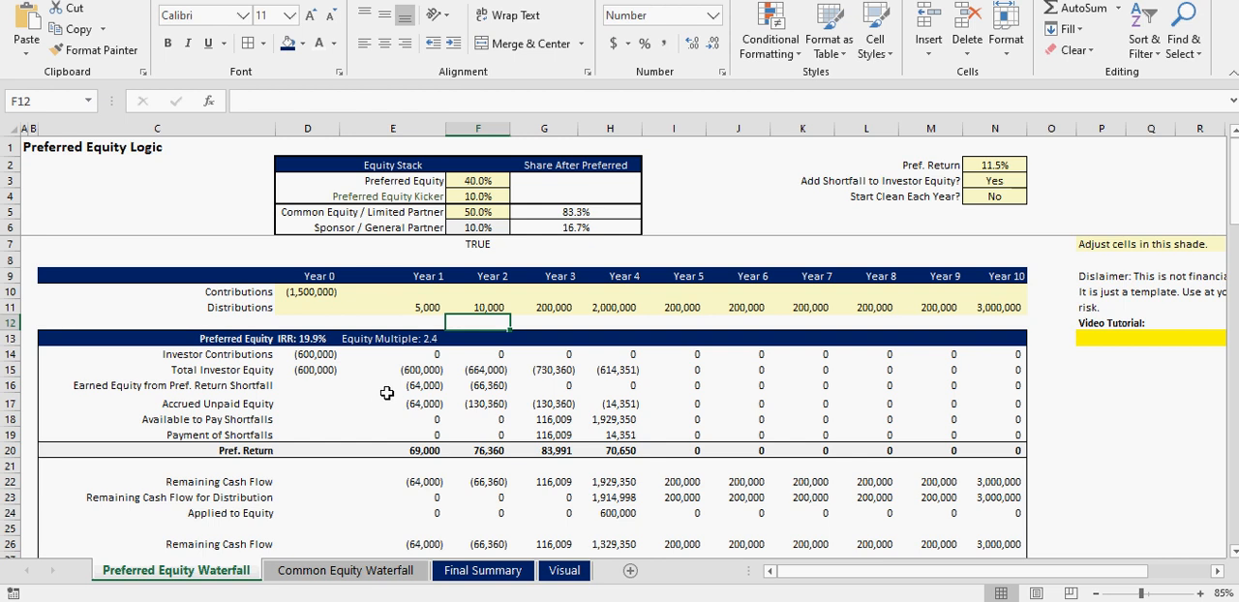
- Review the Add Shortfall to Investor Equity setting alongside the Year 1 Total Investor Equity and Year 2 Pref. Return
click(236, 338)
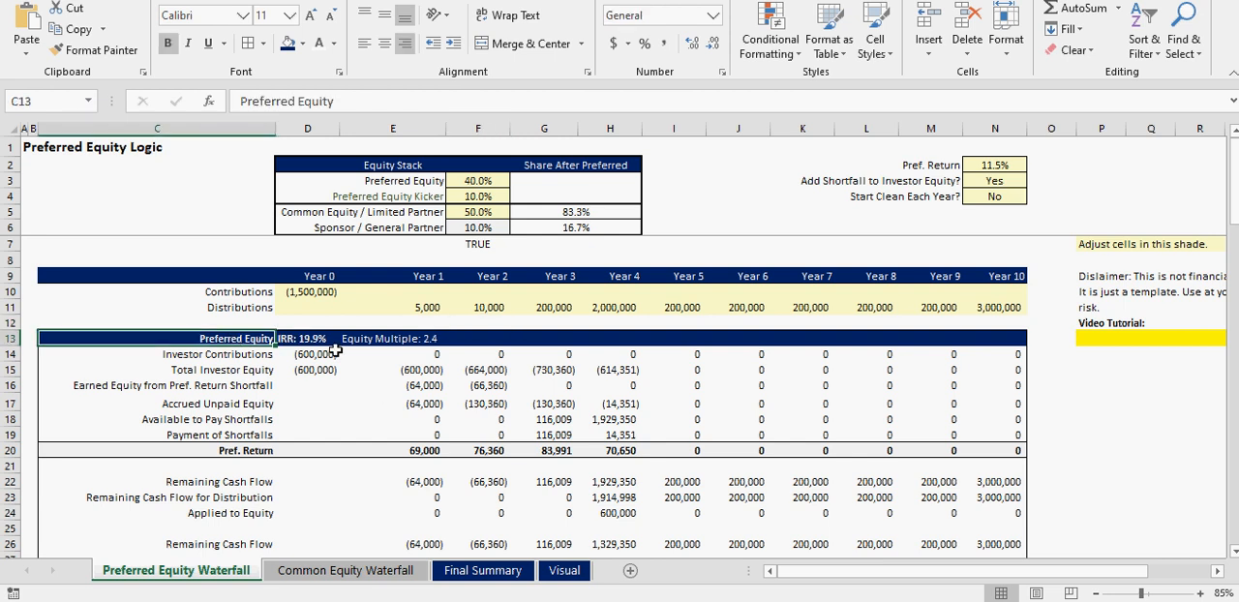
click(997, 181)
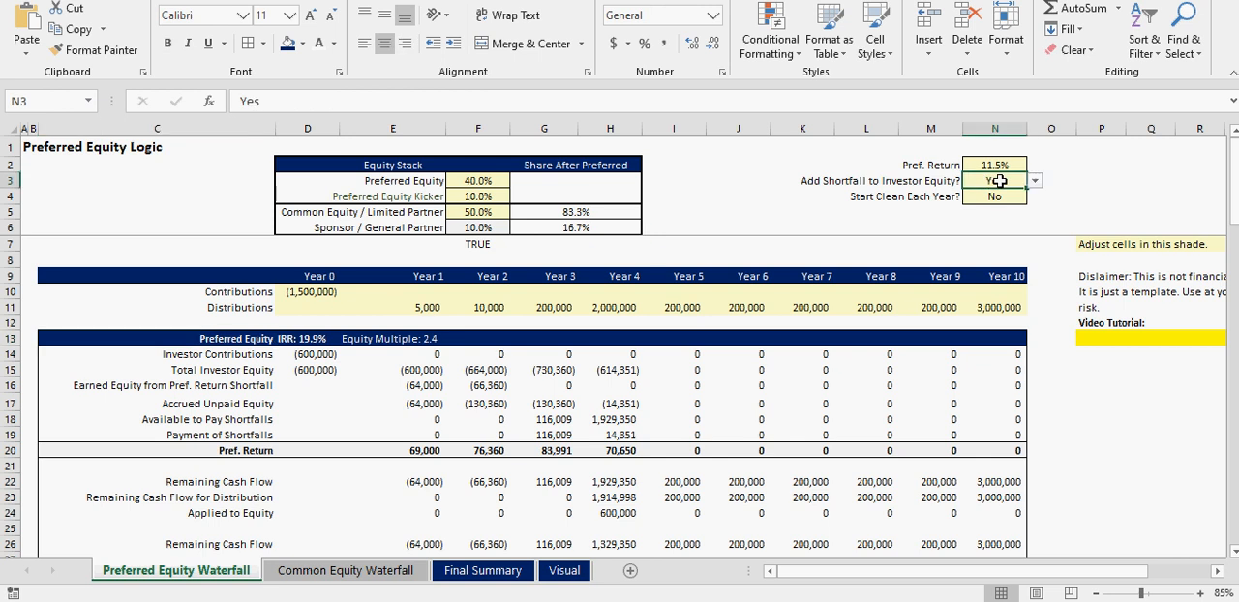
click(937, 183)
click(412, 372)
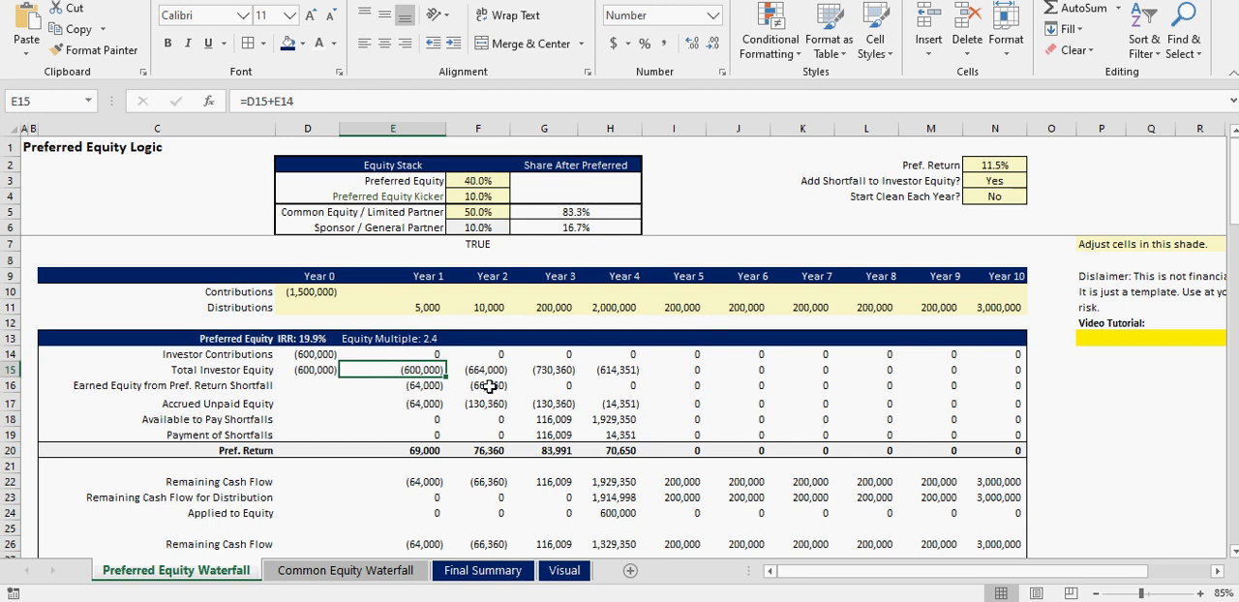
click(489, 451)
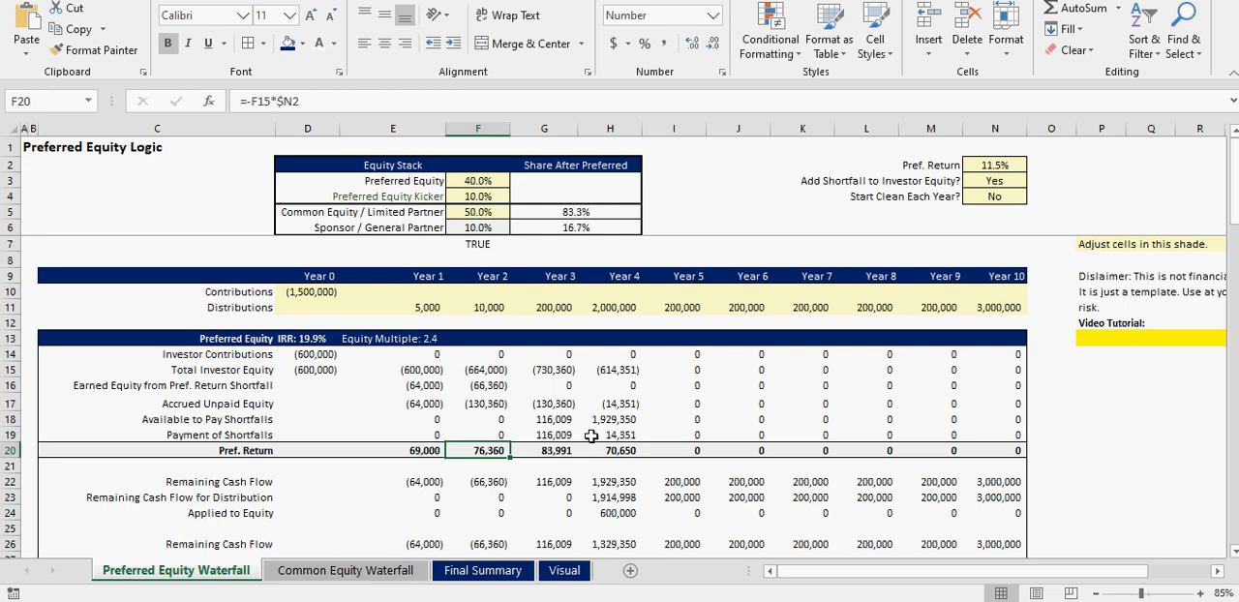
- Compare the Accrued Unpaid Equity and Earned Equity from Pref. Return Shortfall rows across Years 1 to 3
drag(416, 401, 542, 403)
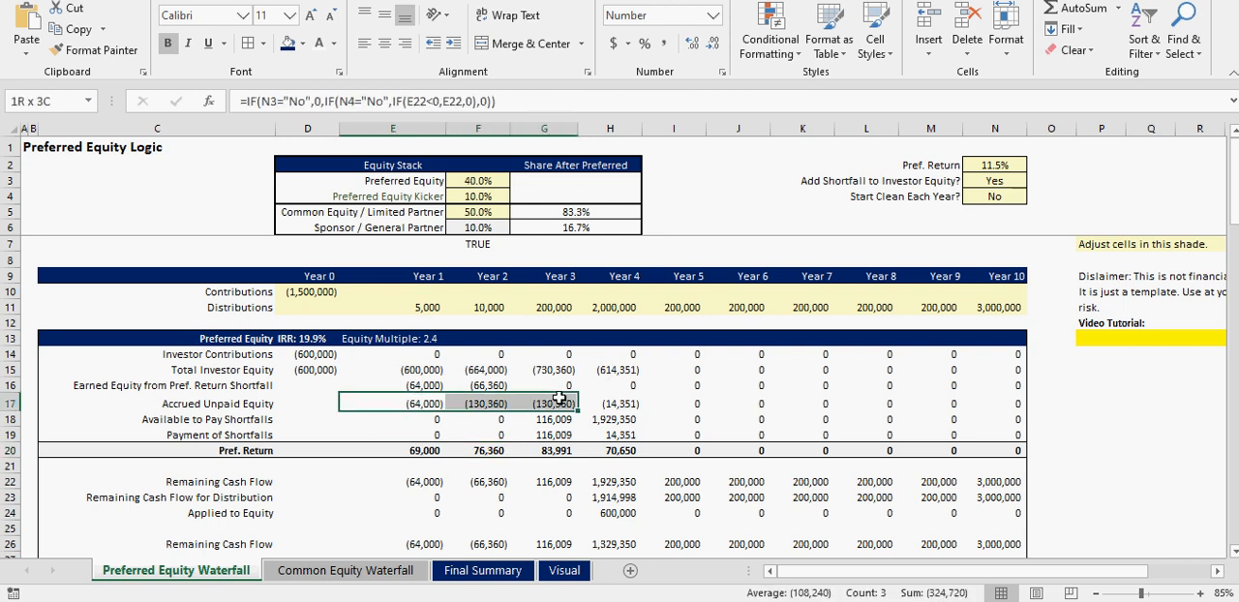
drag(405, 384, 535, 385)
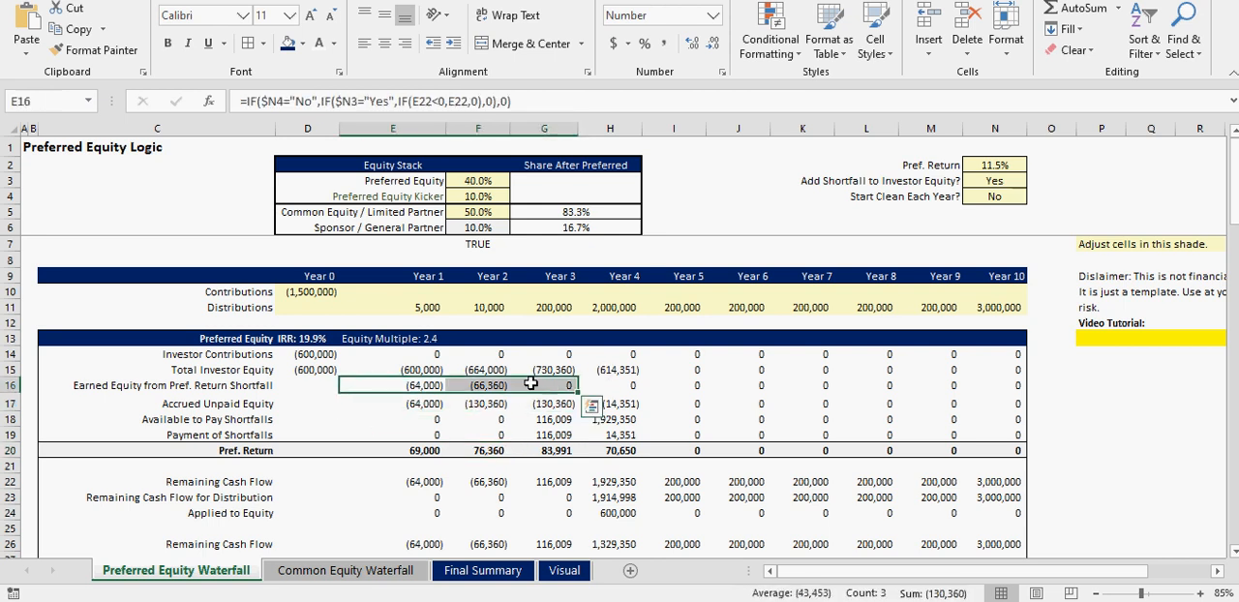
click(422, 407)
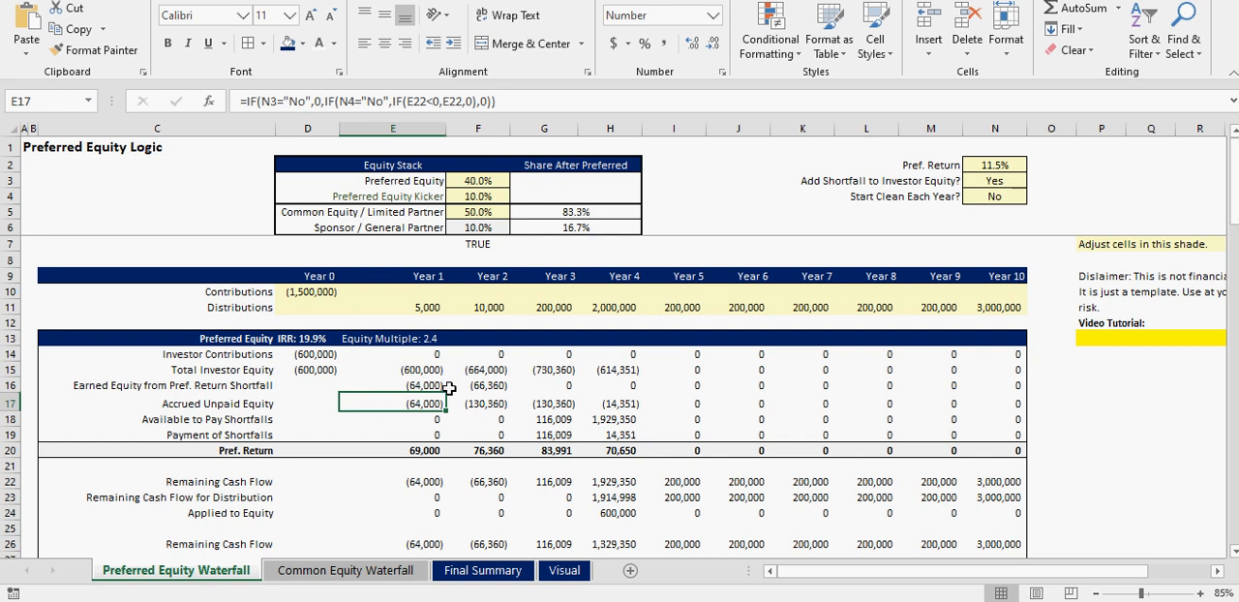
- Check the Year 1 Final Cash Flow to Preferred Equity and its formula
scroll(449, 390, down, 2)
scroll(429, 480, down, 3)
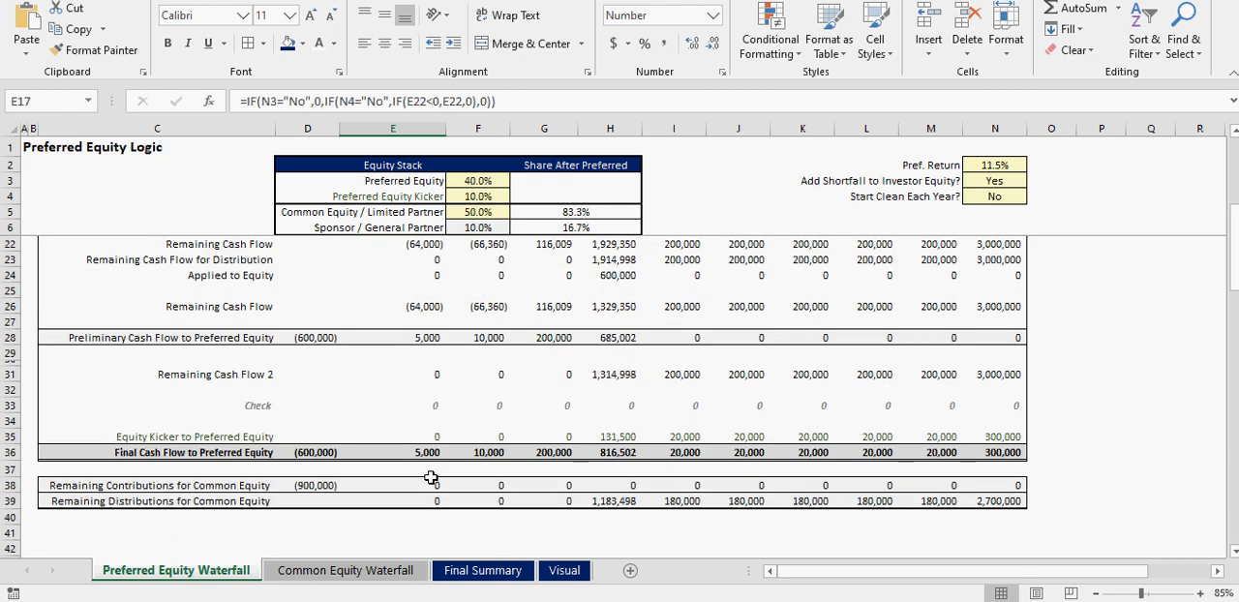
click(423, 451)
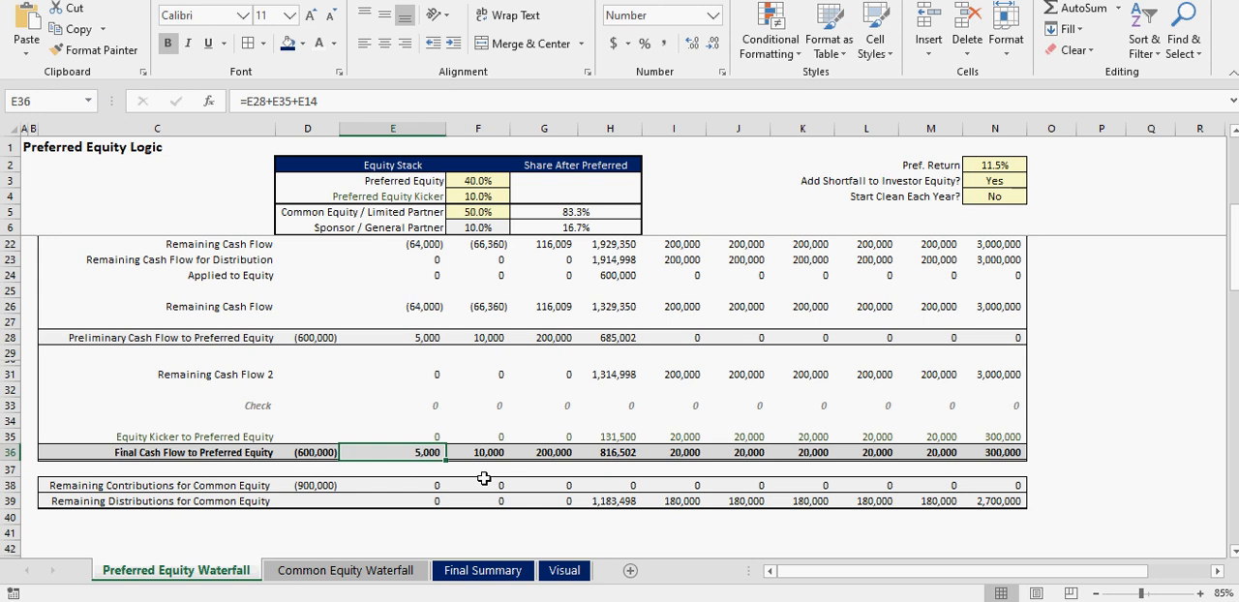
scroll(455, 474, up, 5)
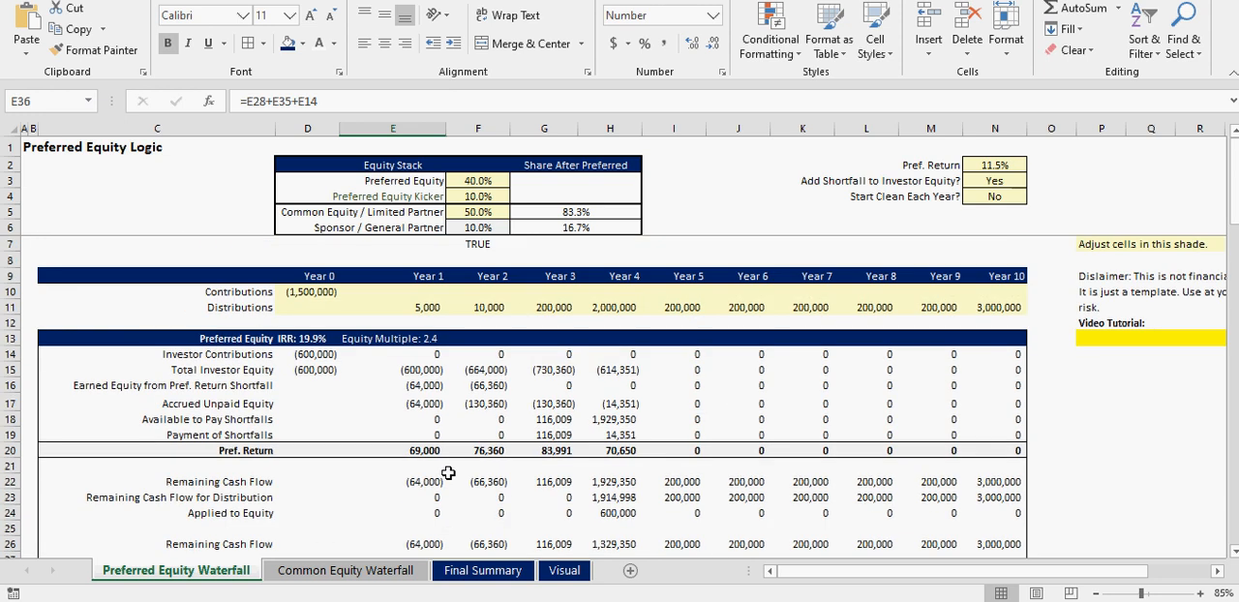
- Trace the Year 1 Accrued Unpaid Equity into the Year 2 Total Investor Equity, Accrued Unpaid Equity and Pref. Return
click(417, 401)
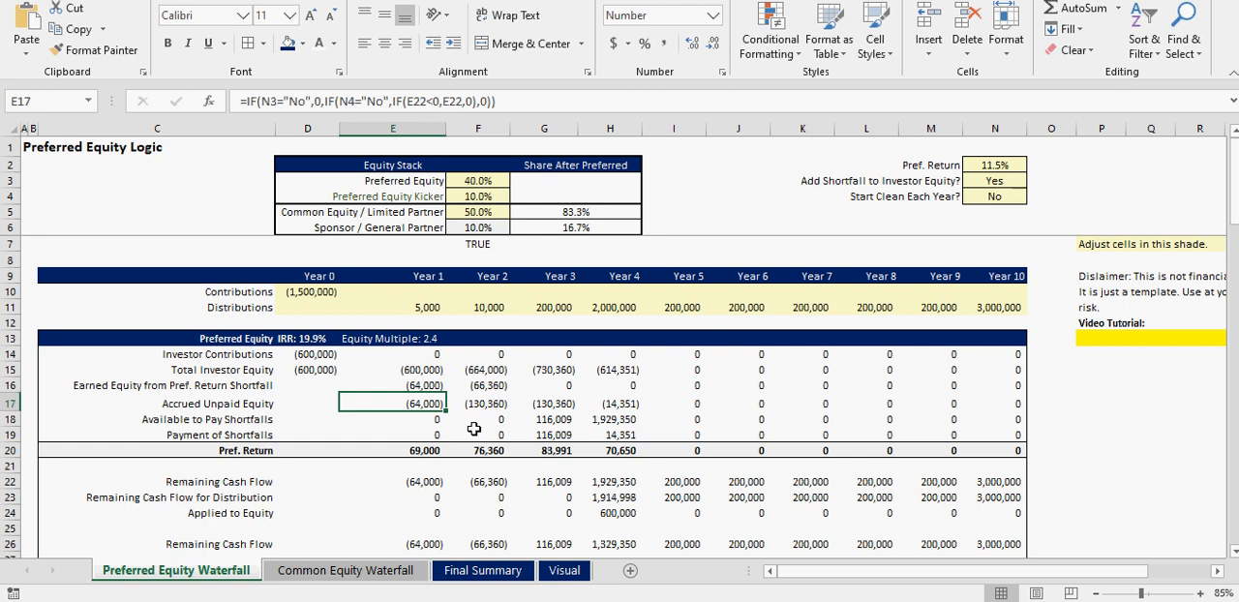
click(483, 367)
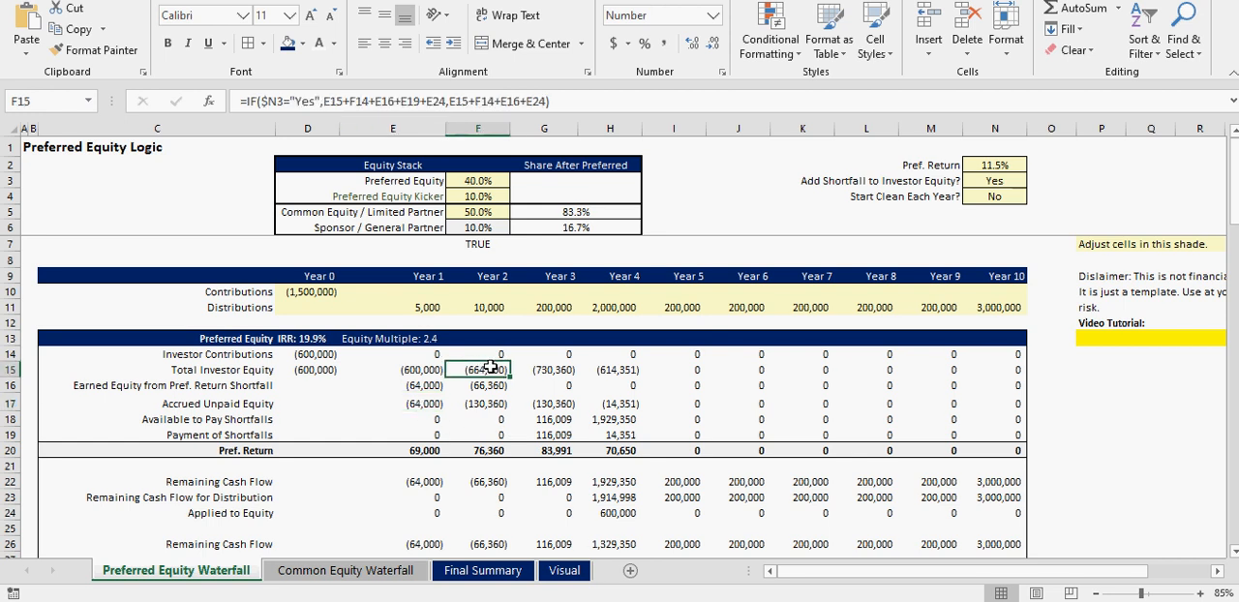
click(422, 367)
click(490, 368)
click(488, 404)
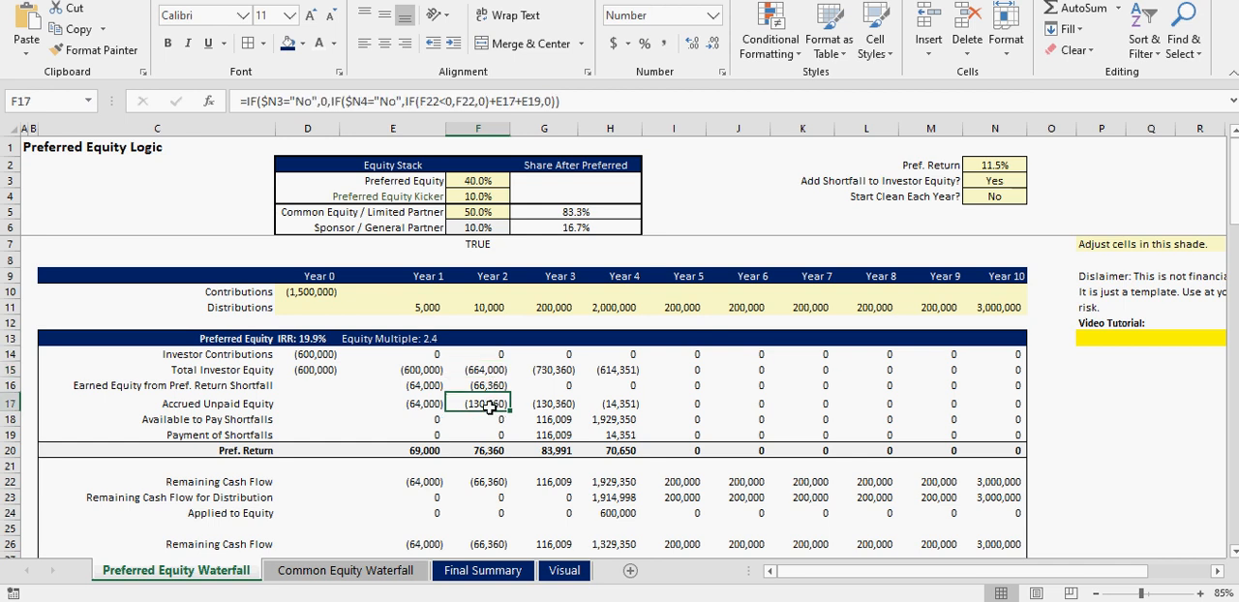
click(491, 450)
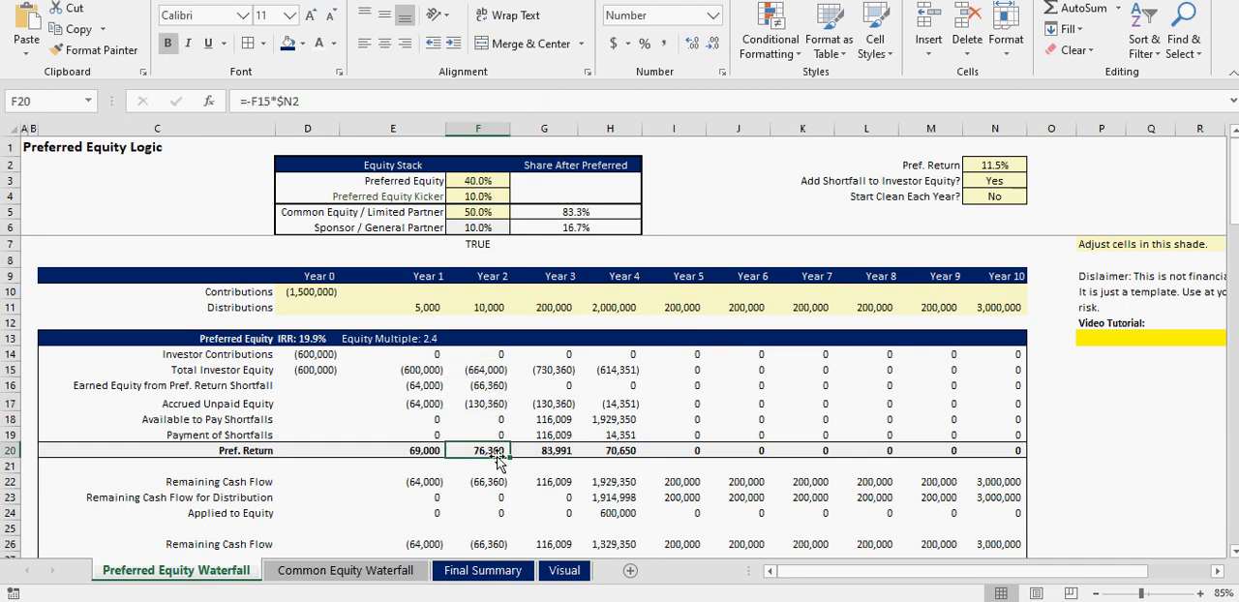
- Compare the Year 2 distribution with the Year 2 Final Cash Flow to Preferred Equity
click(490, 308)
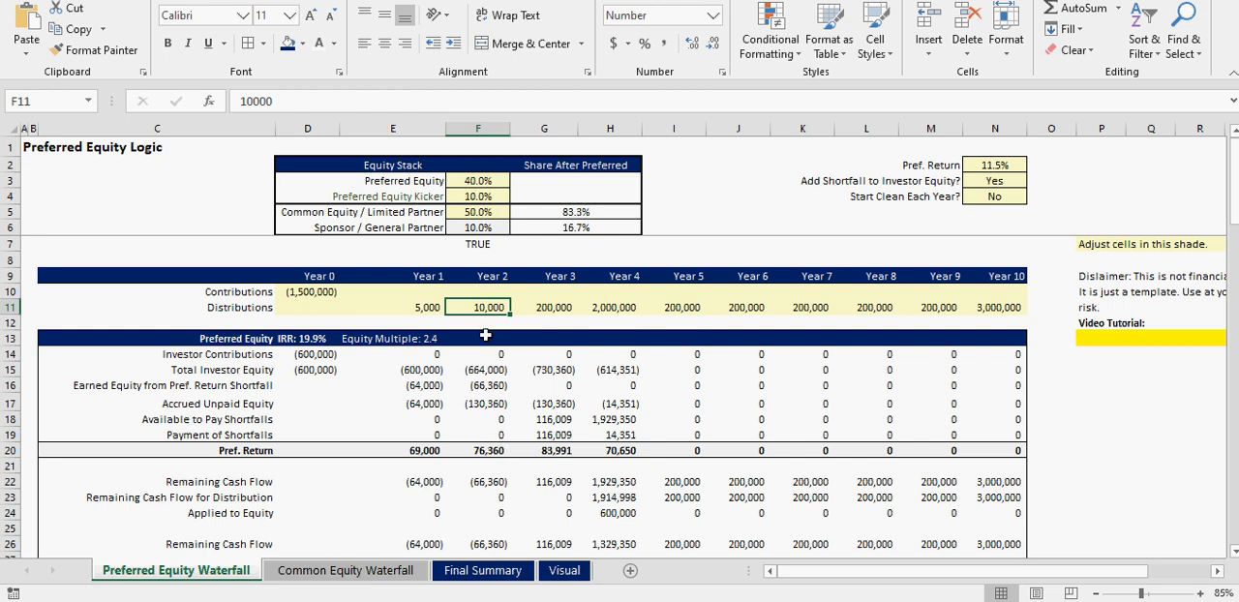
scroll(494, 440, down, 4)
click(496, 452)
click(489, 498)
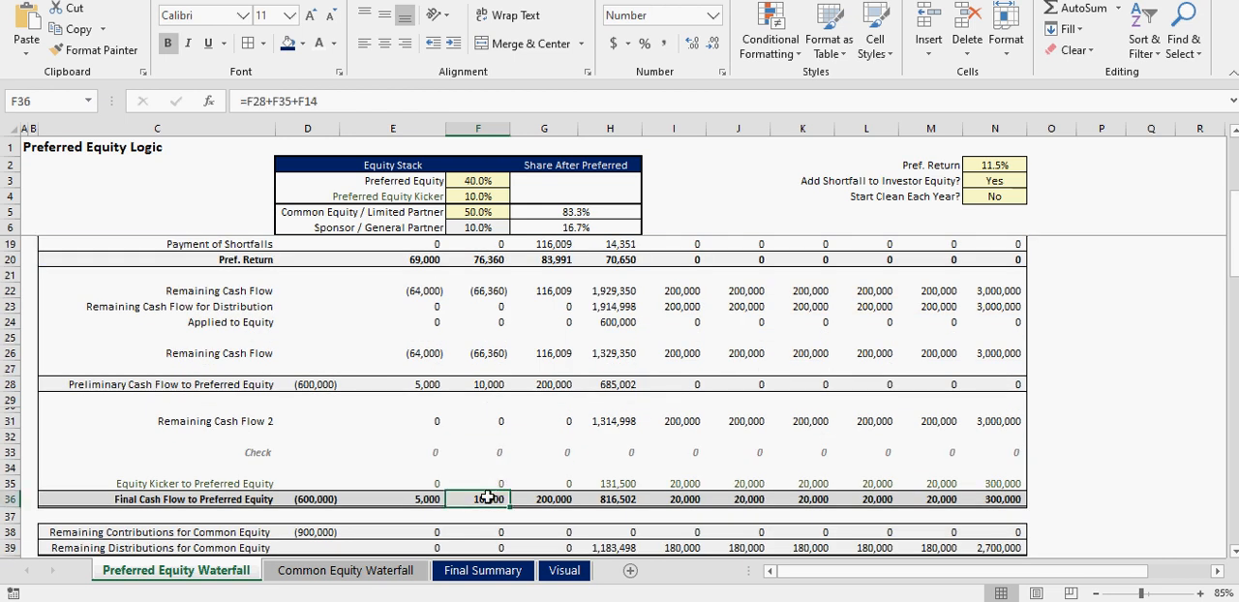
scroll(487, 500, up, 4)
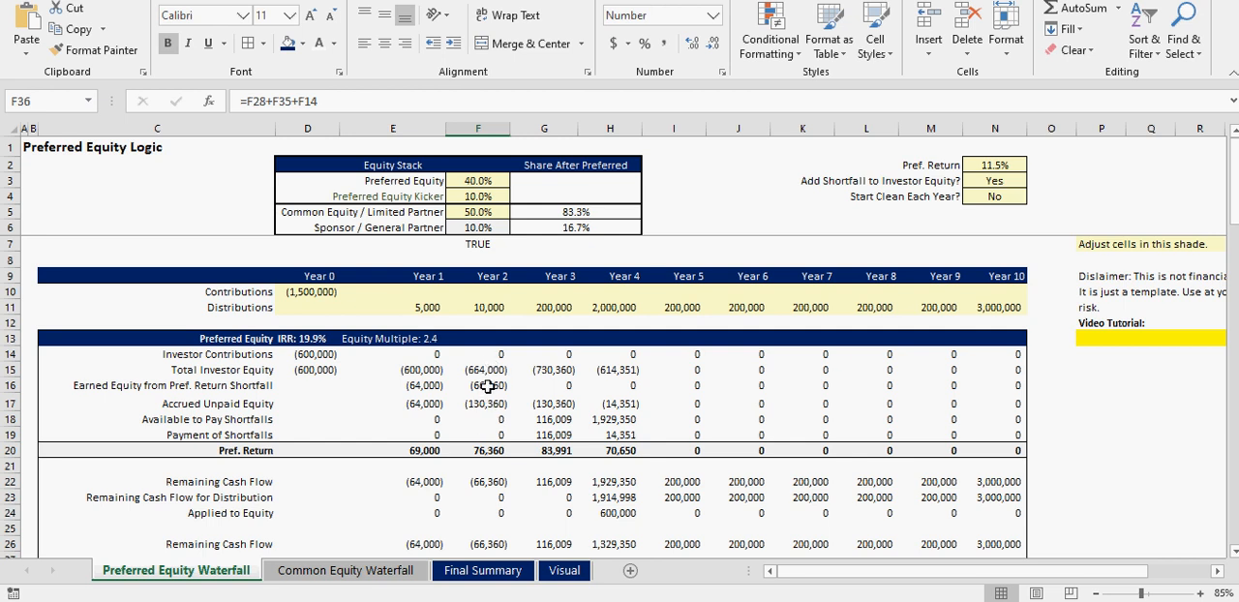
- Trace the Year 1 and Year 2 pref. return shortfalls into the Year 3 Total Investor Equity and Pref. Return
drag(422, 385, 495, 385)
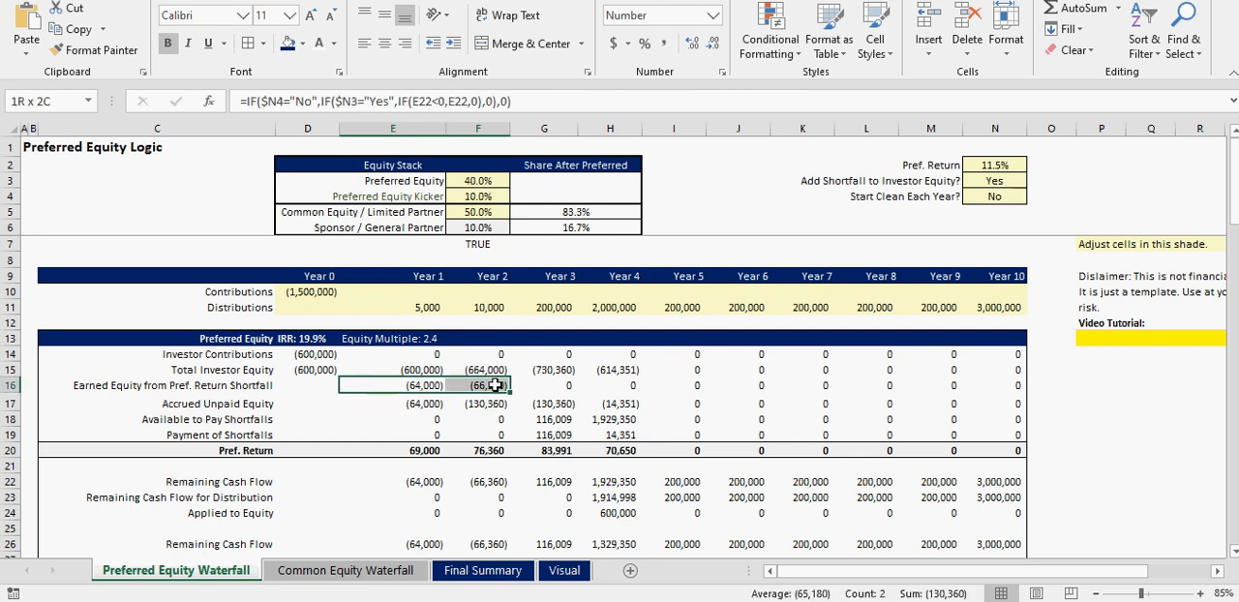
click(494, 403)
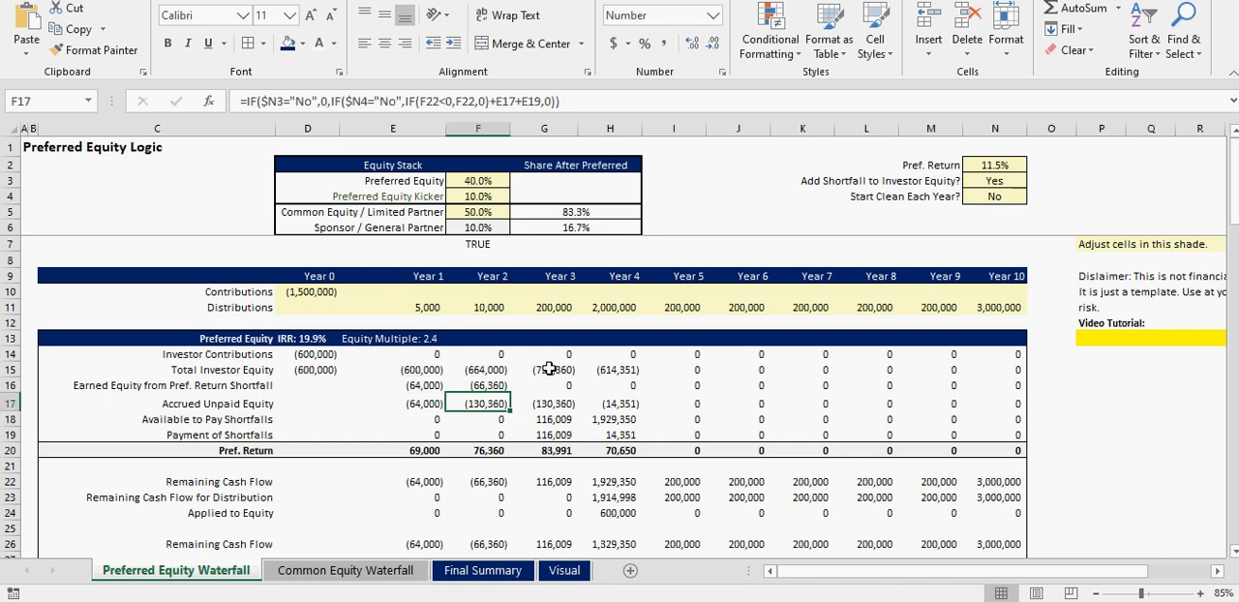
click(553, 371)
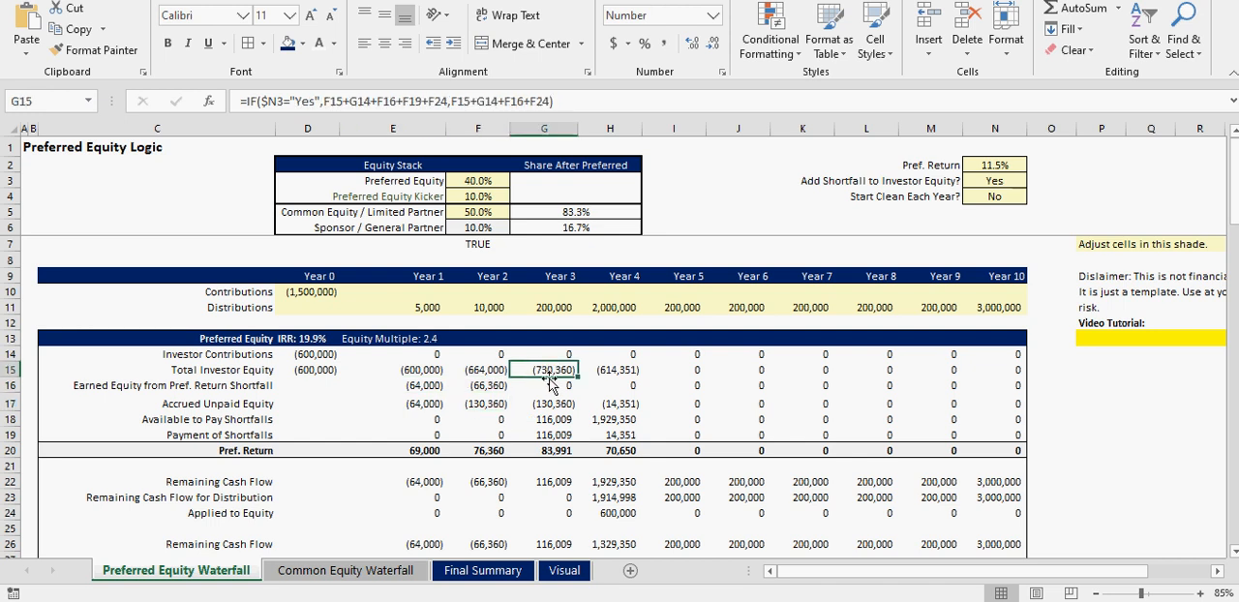
click(549, 452)
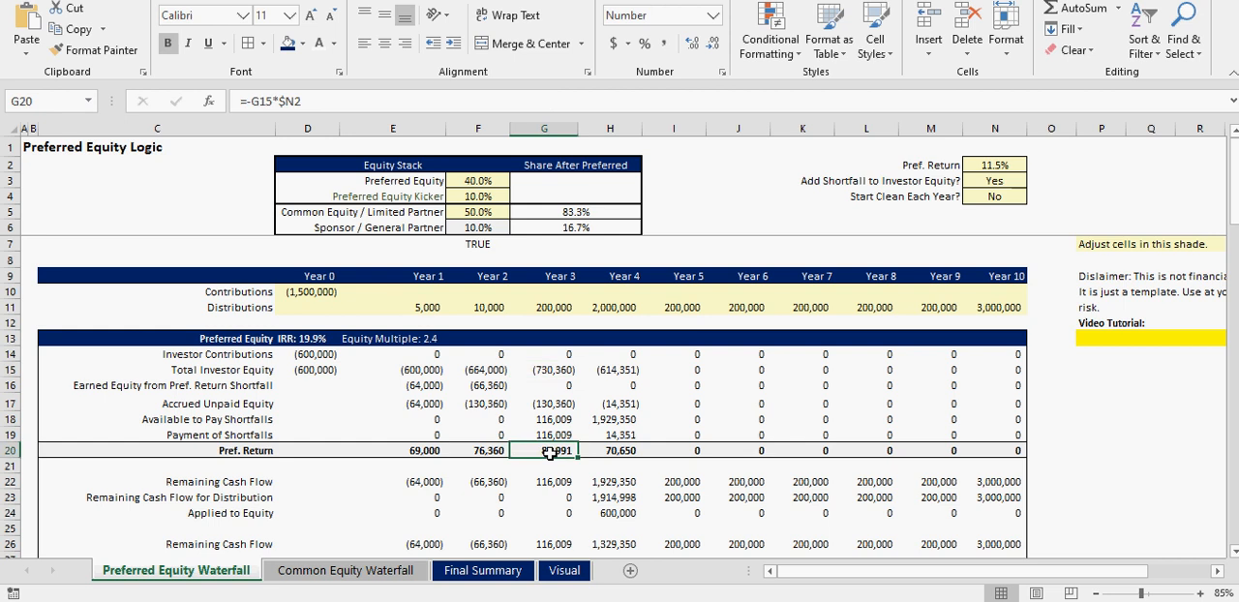
click(549, 372)
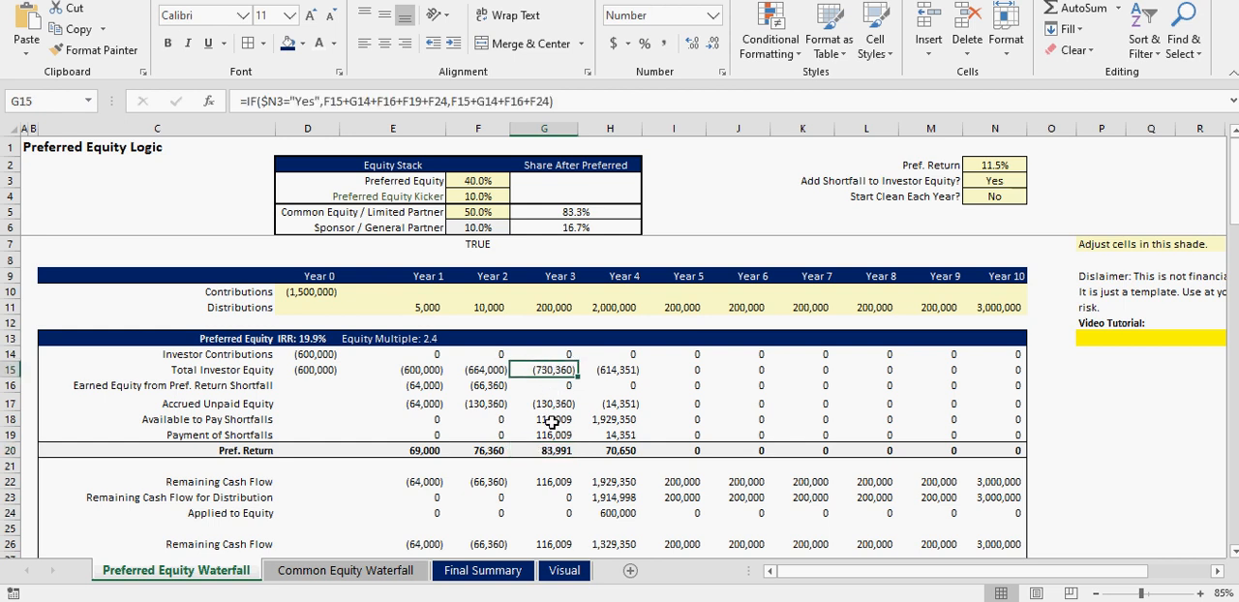
- Follow the Year 3 distribution through the Pref. Return, Available to Pay Shortfalls and Payment of Shortfalls rows
click(557, 307)
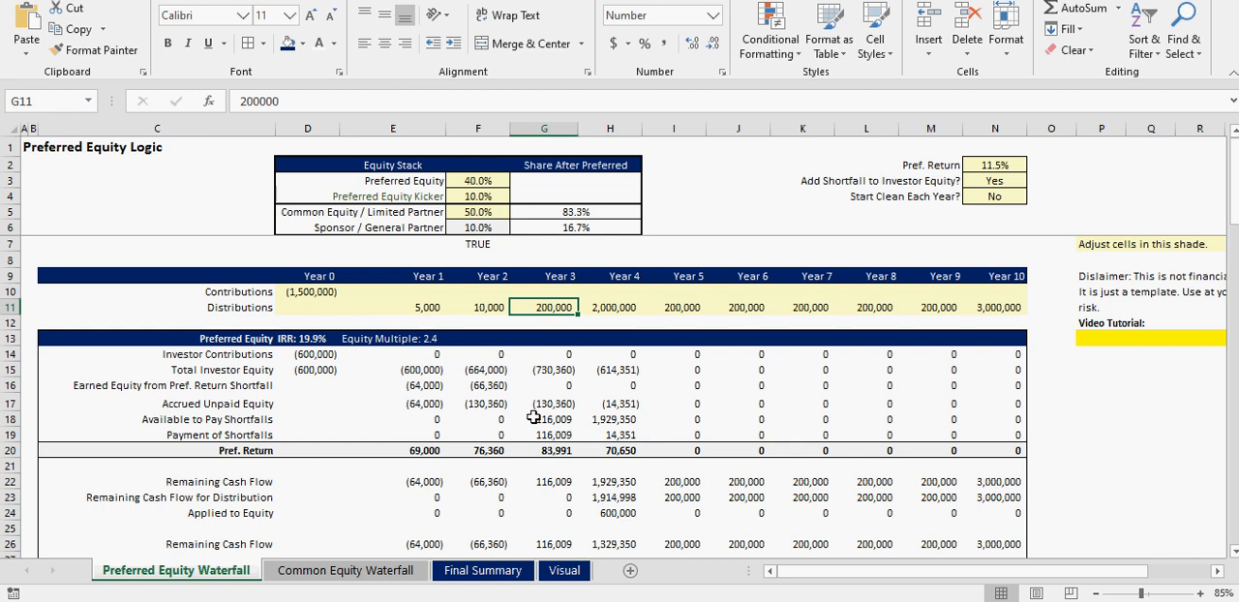
click(549, 452)
click(551, 421)
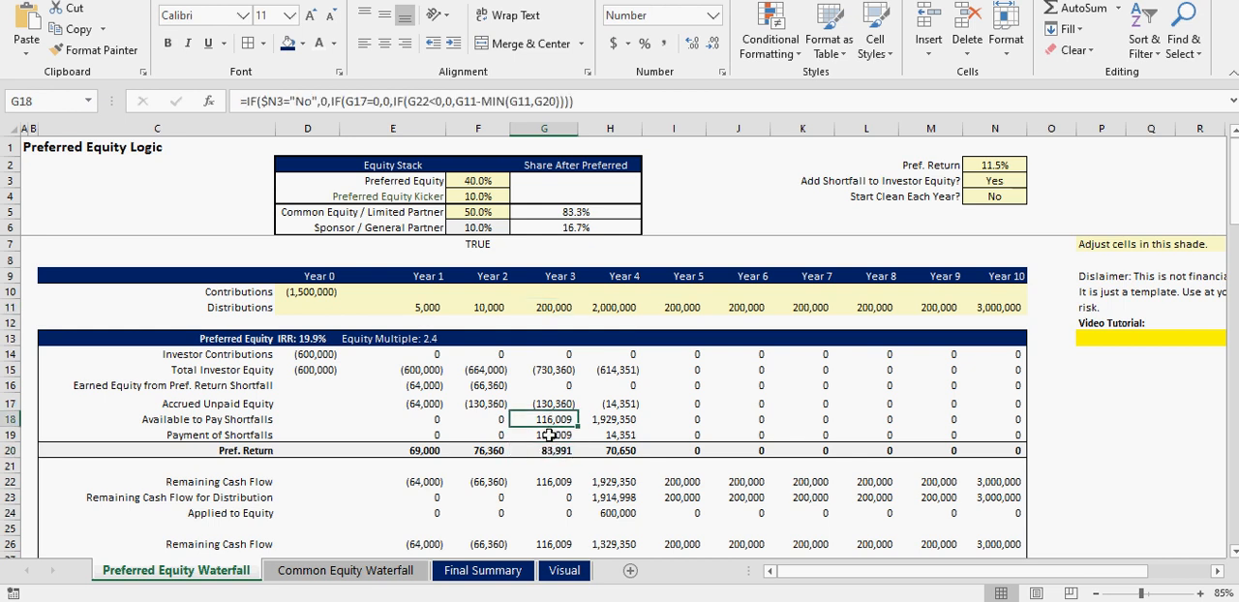
click(548, 436)
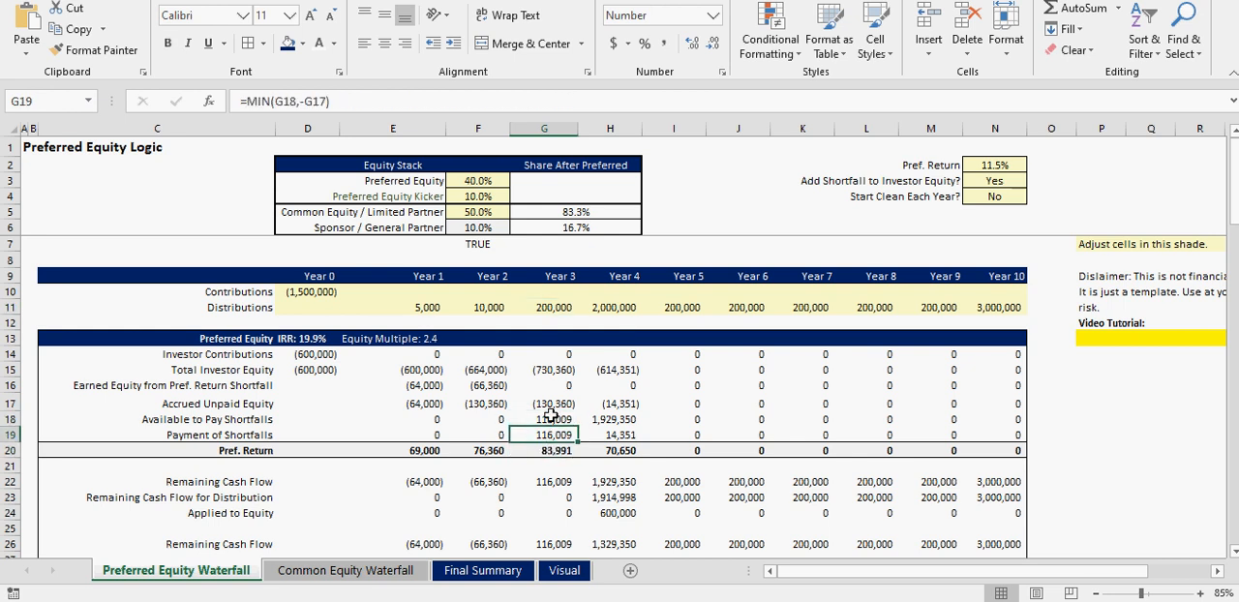
click(549, 451)
scroll(549, 452, down, 2)
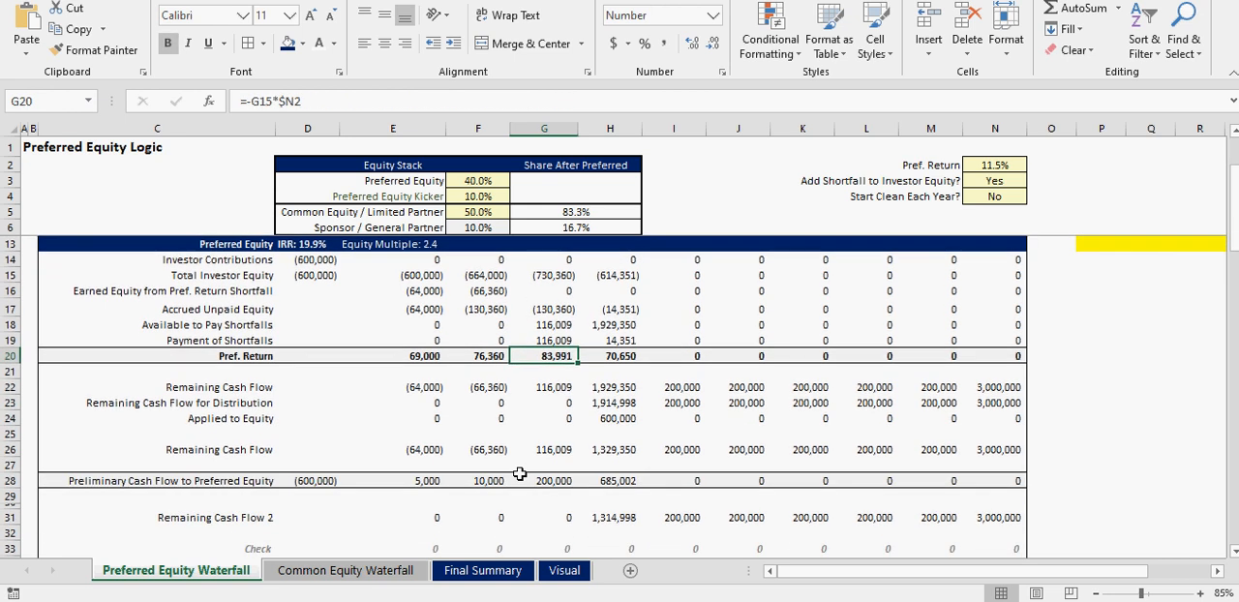
- Compare the Year 3 Available to Pay Shortfalls and Pref. Return with the Year 3 distribution
scroll(566, 356, up, 1)
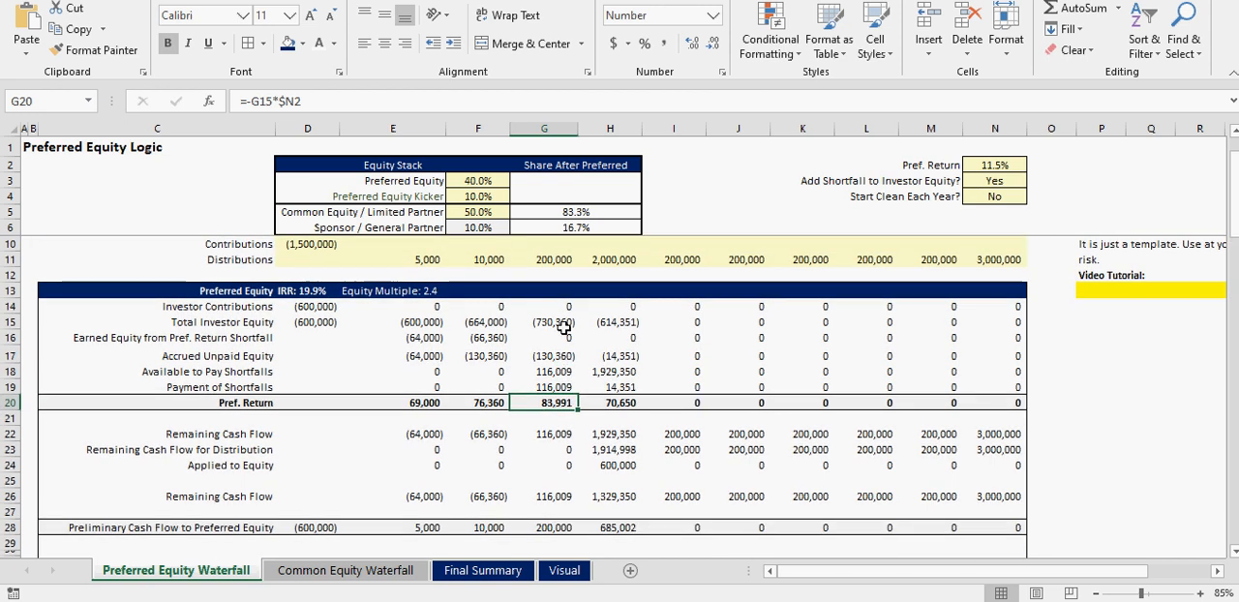
click(556, 373)
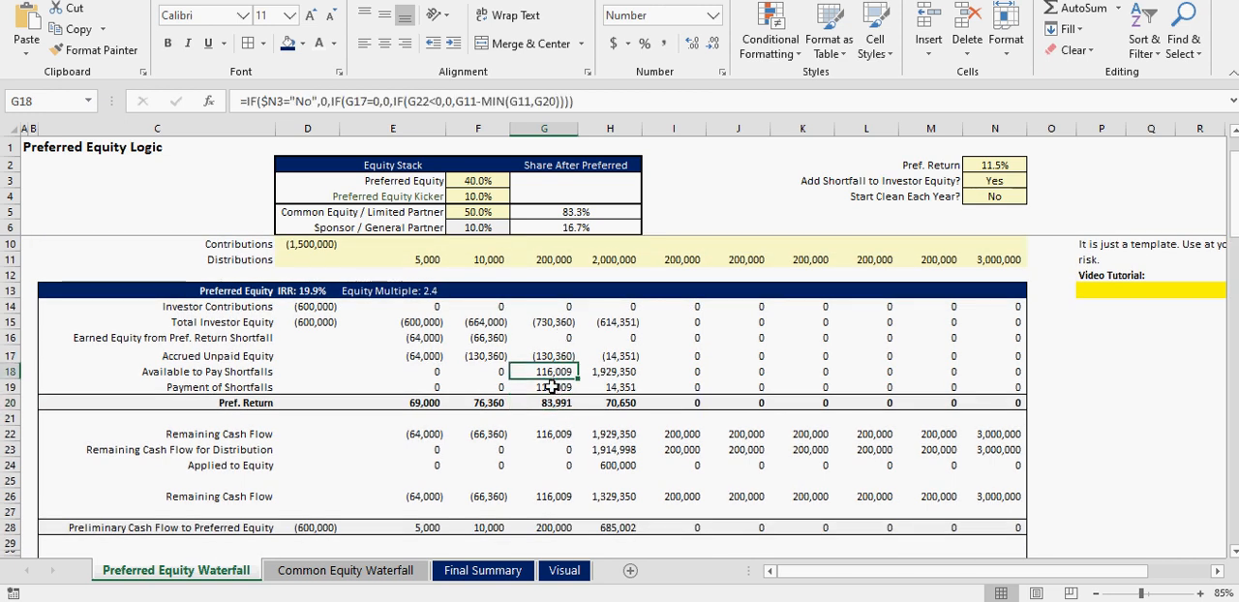
click(549, 404)
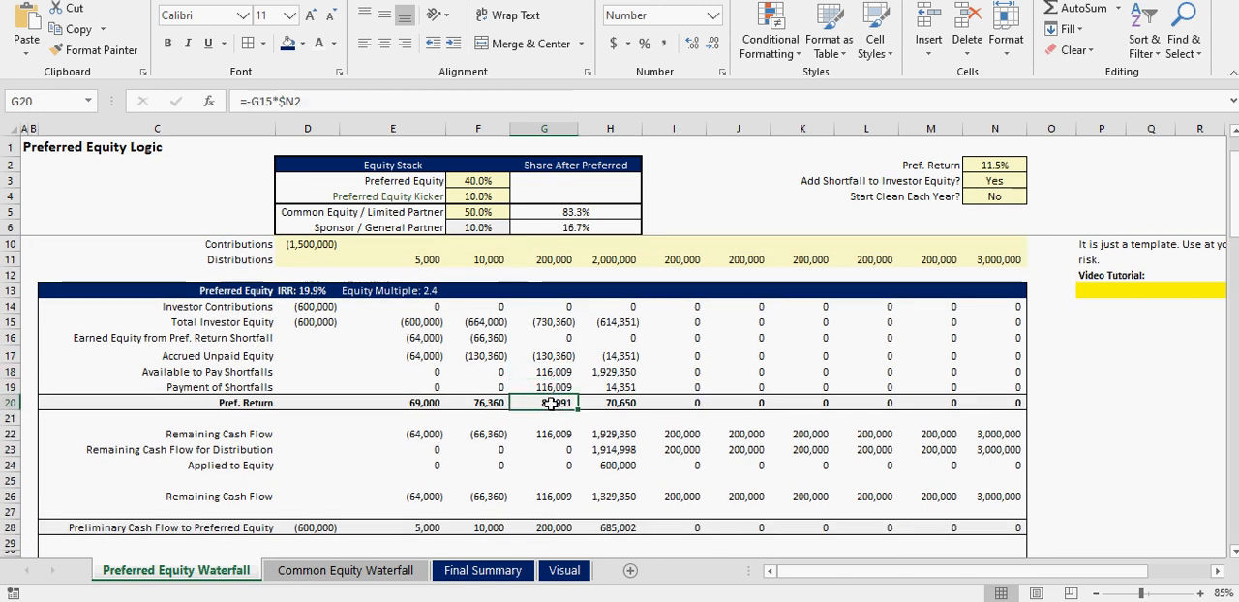
click(553, 260)
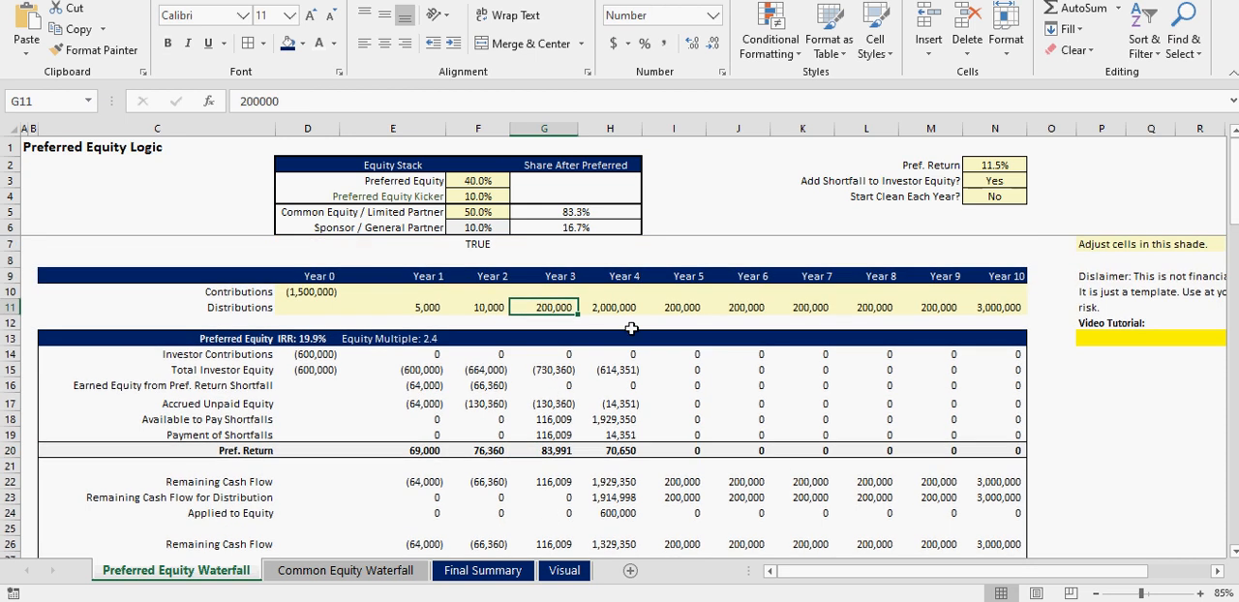
- Follow Year 4 from the distribution through Total Investor Equity, Accrued Unpaid Equity, the shortfall rows and Pref. Return
click(624, 307)
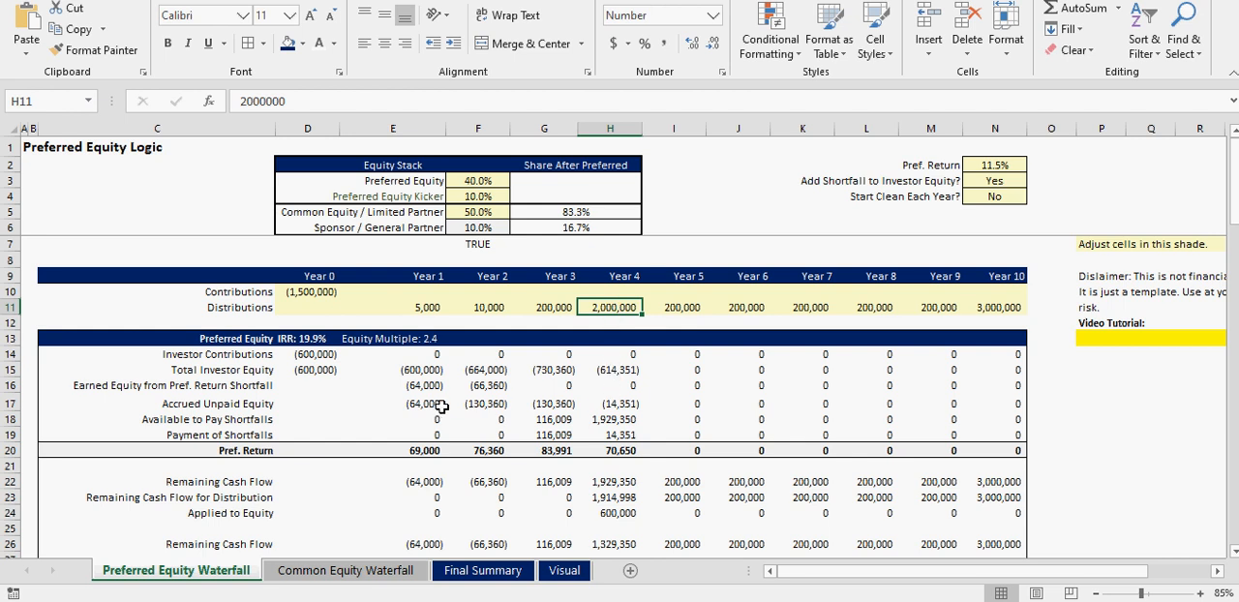
click(622, 371)
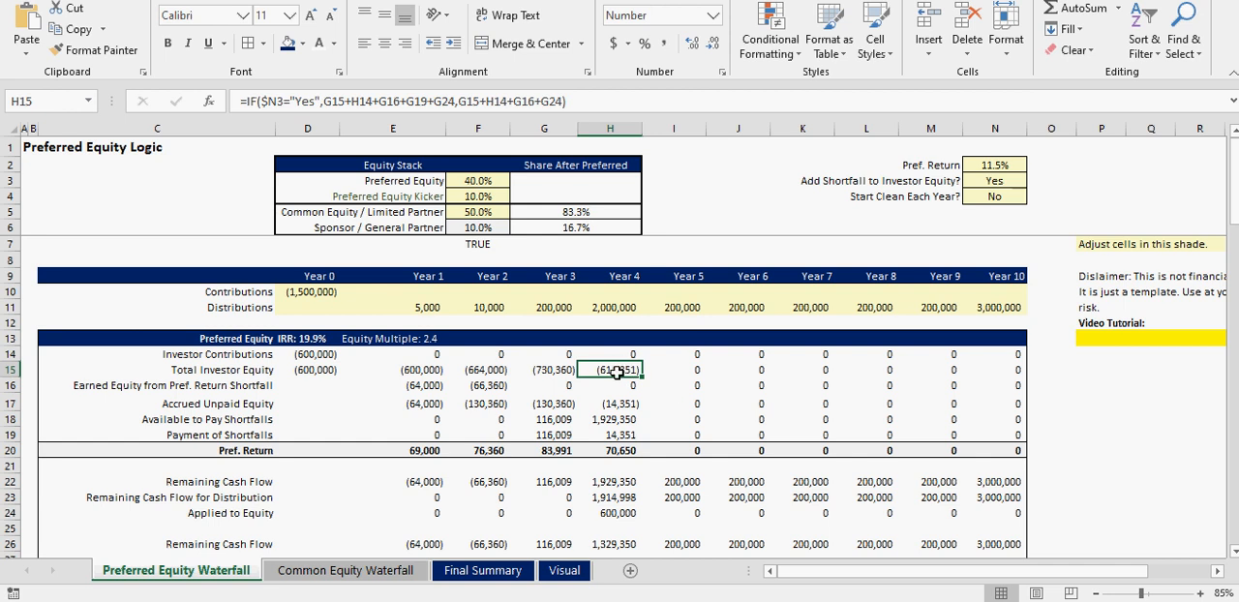
click(618, 387)
click(618, 404)
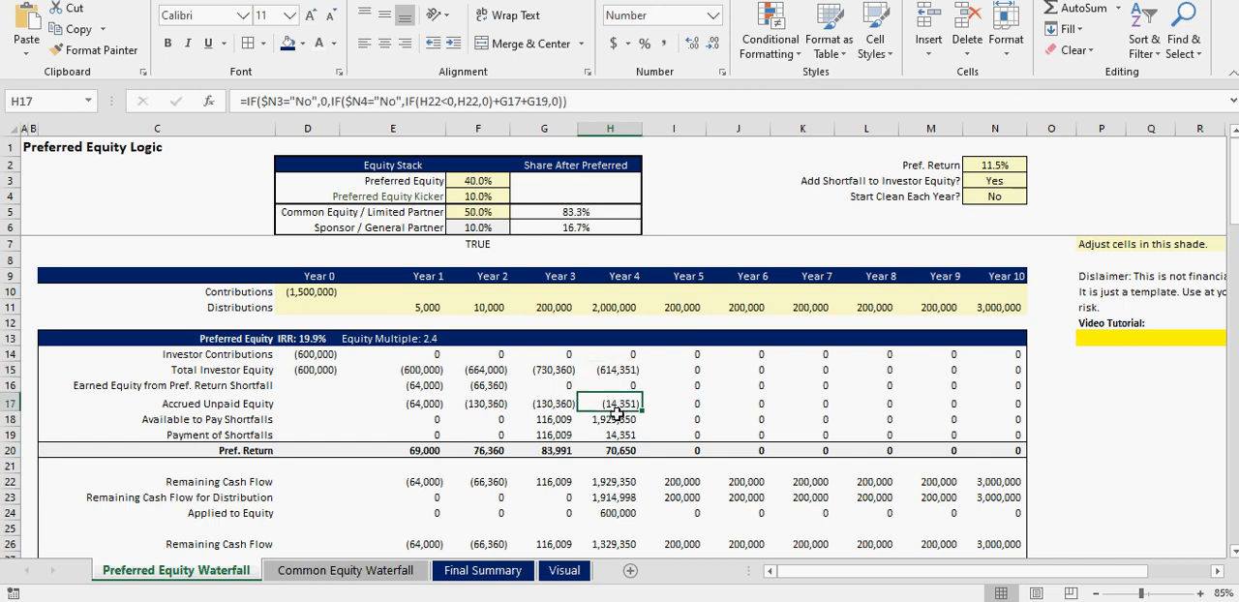
click(617, 420)
click(634, 435)
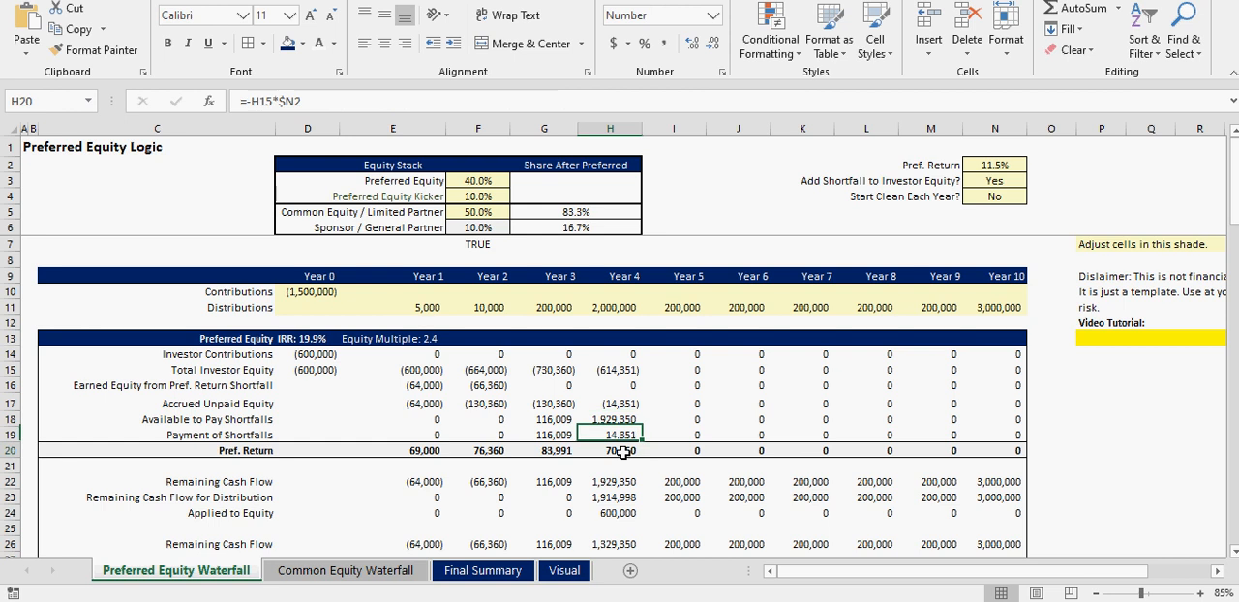
click(626, 450)
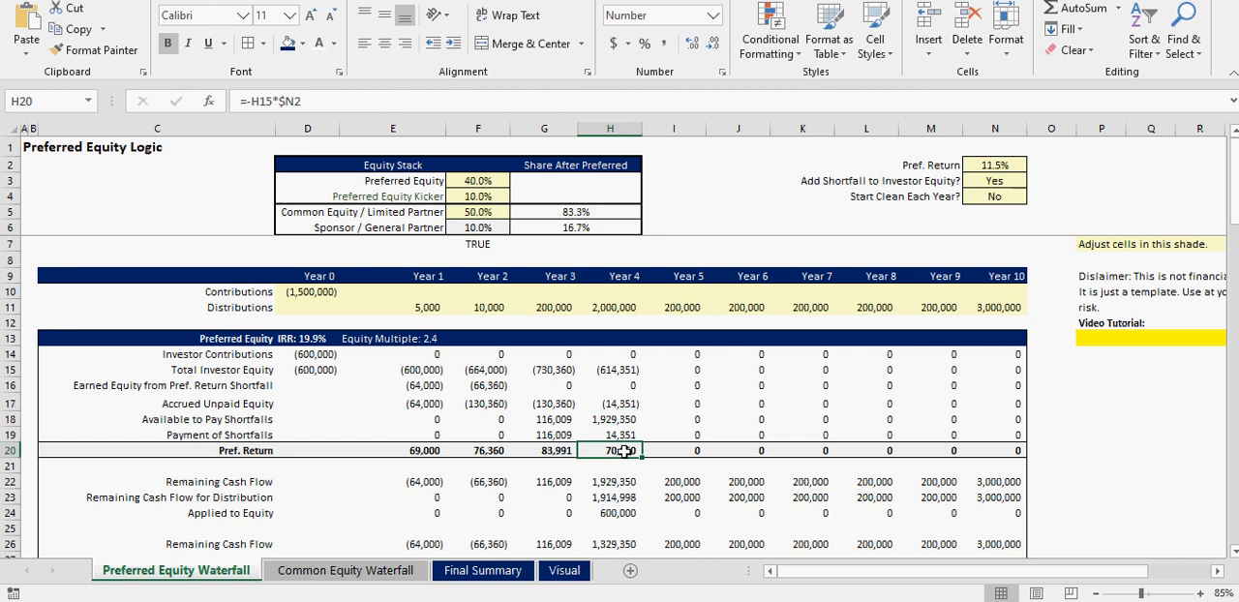
- Examine the Year 4 Remaining Cash Flow 2, Equity Kicker and Final Cash Flow to Preferred Equity
scroll(624, 450, down, 3)
scroll(625, 450, down, 1)
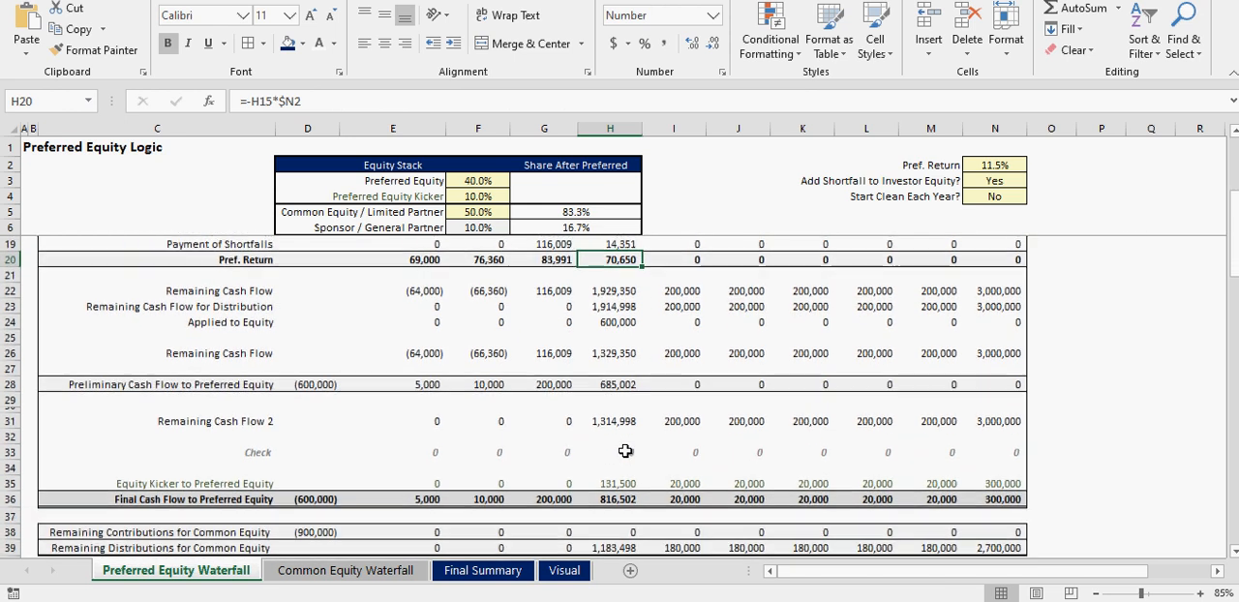
click(620, 421)
click(621, 498)
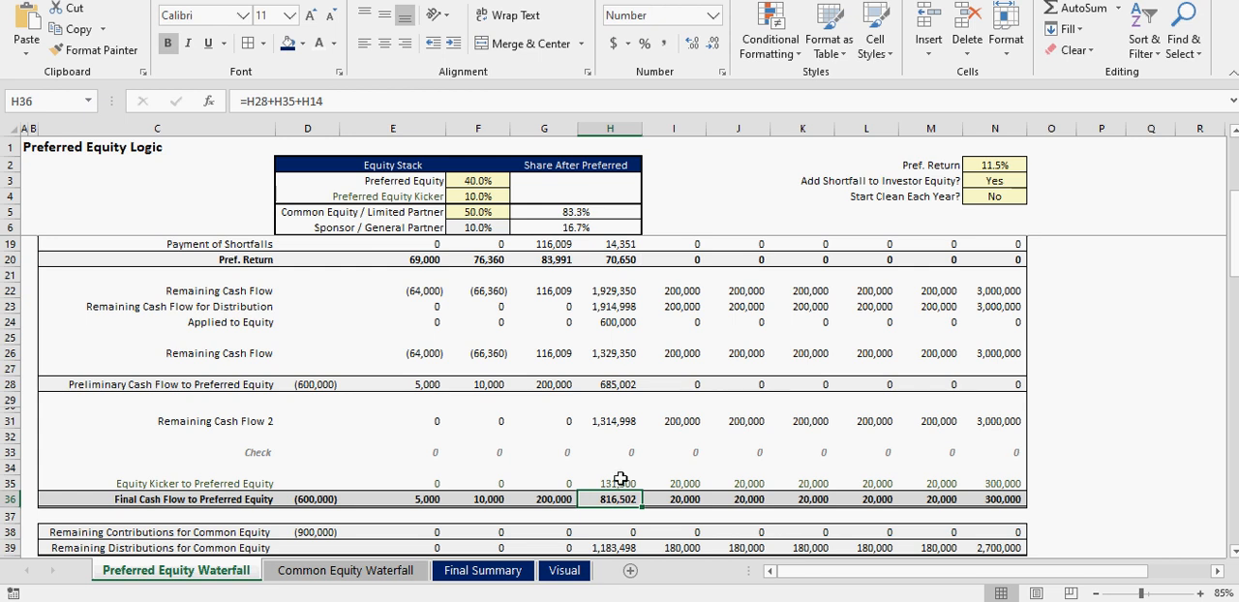
click(618, 483)
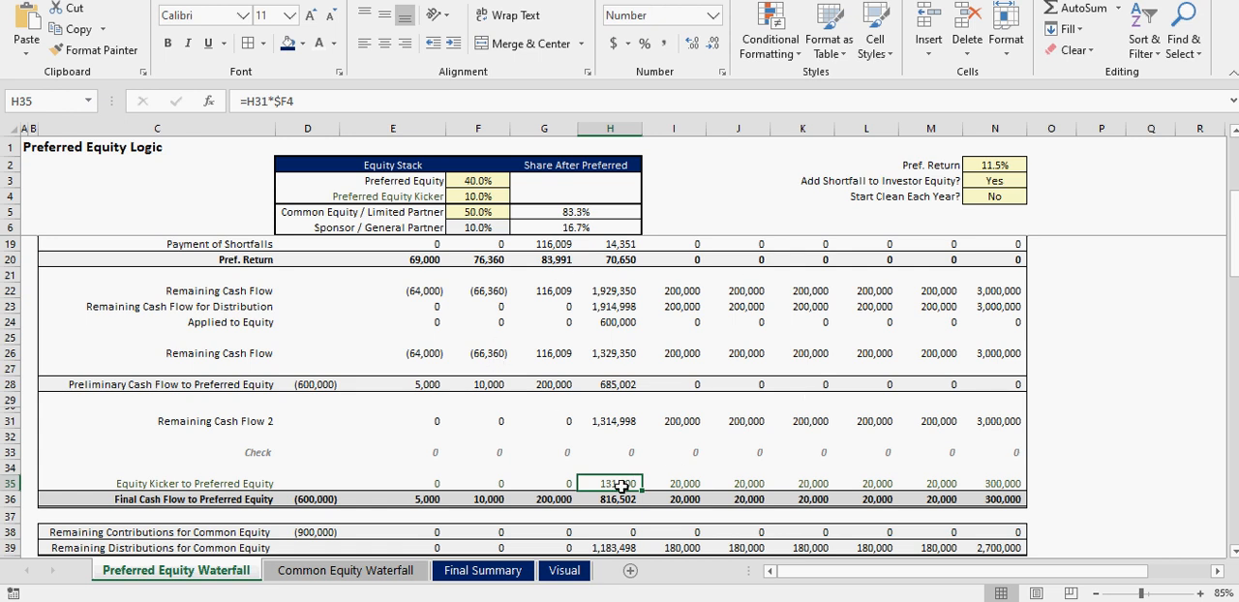
- Trace the Year 4 Remaining Distributions for Common Equity into the Distributions row of the Common Equity Waterfall sheet
scroll(620, 479, down, 3)
click(618, 423)
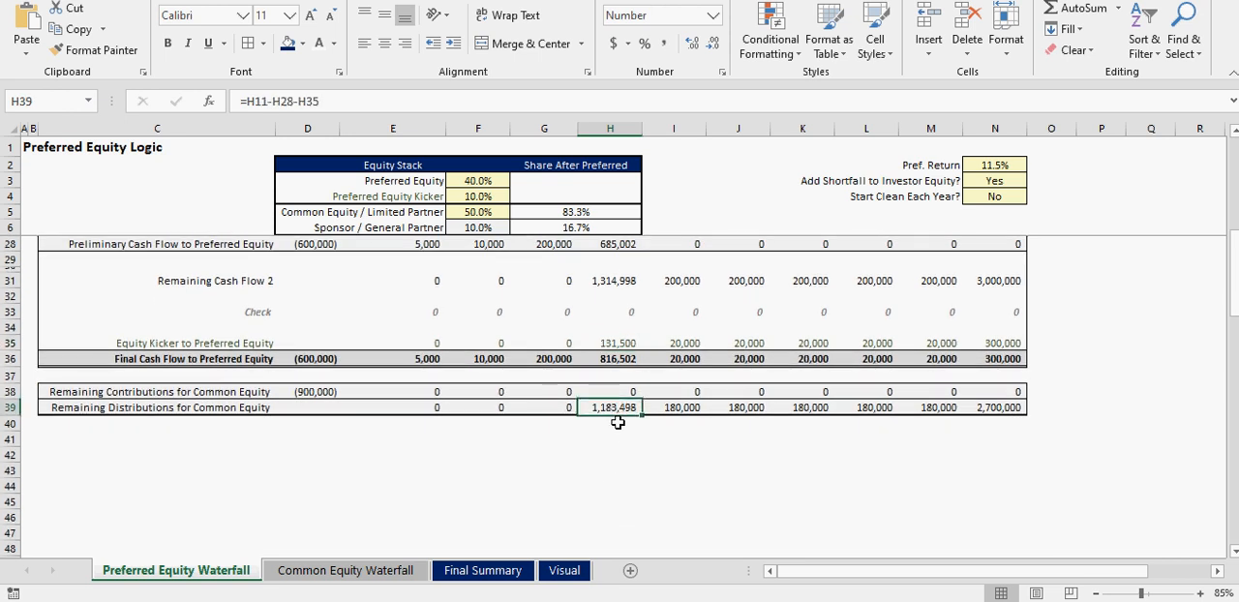
click(356, 571)
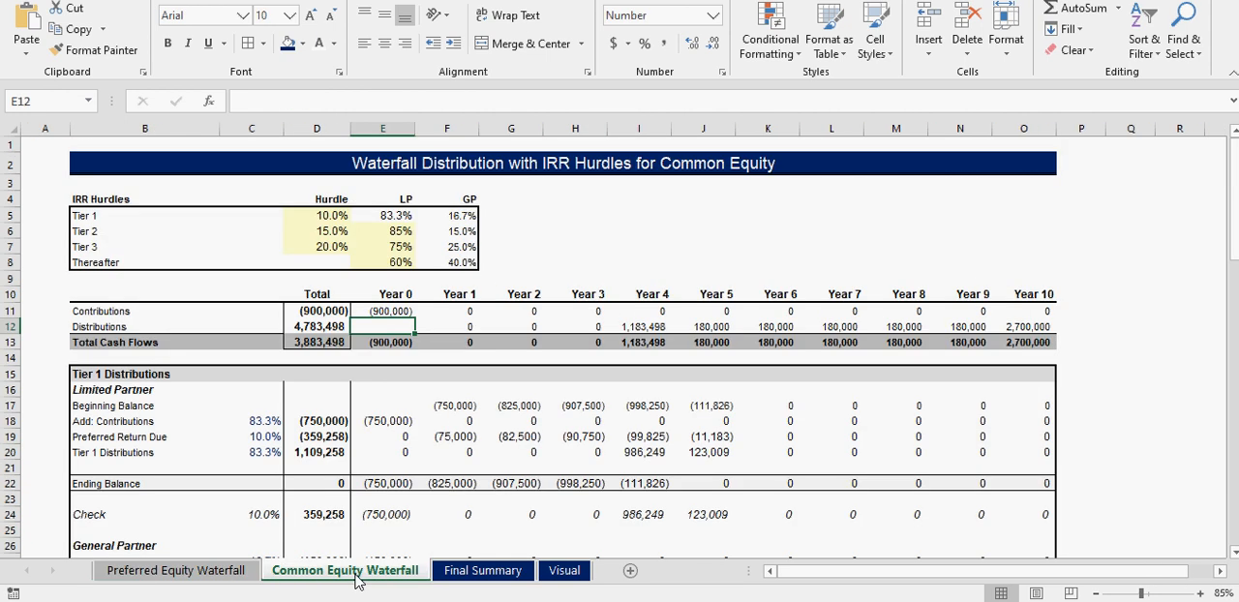
click(644, 329)
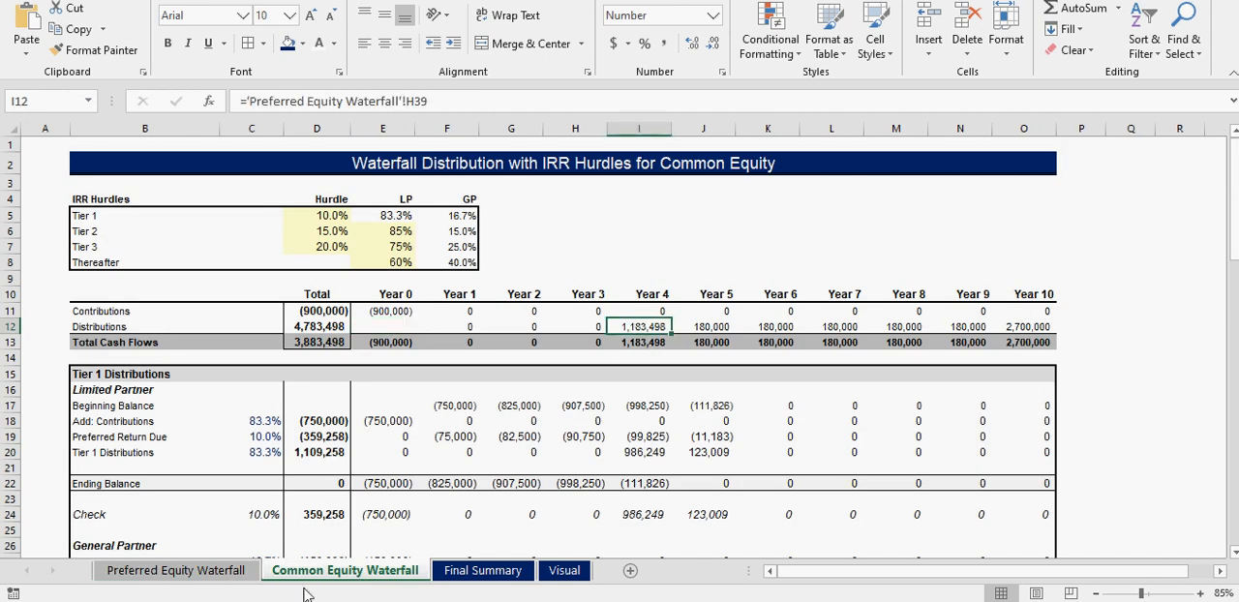
click(237, 573)
click(313, 573)
- Compare the Investor (LP) and Sponsor (GP) tier cash flows for Years 4 to 10 under Total Cash Flows - Common Equity
scroll(656, 475, down, 11)
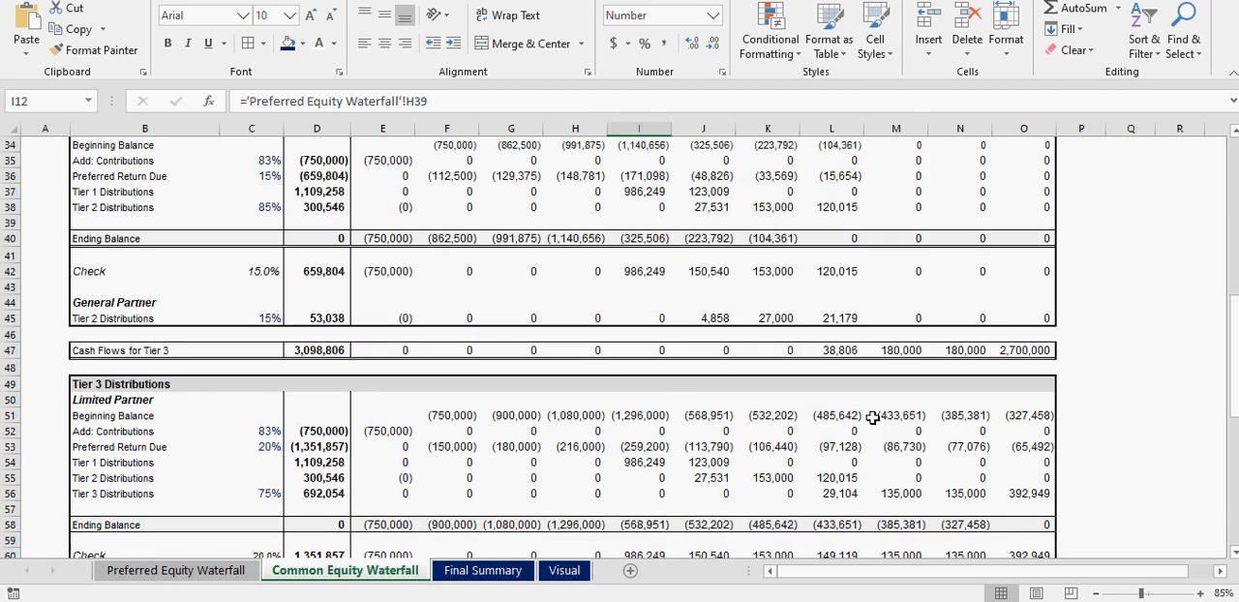
scroll(653, 412, down, 9)
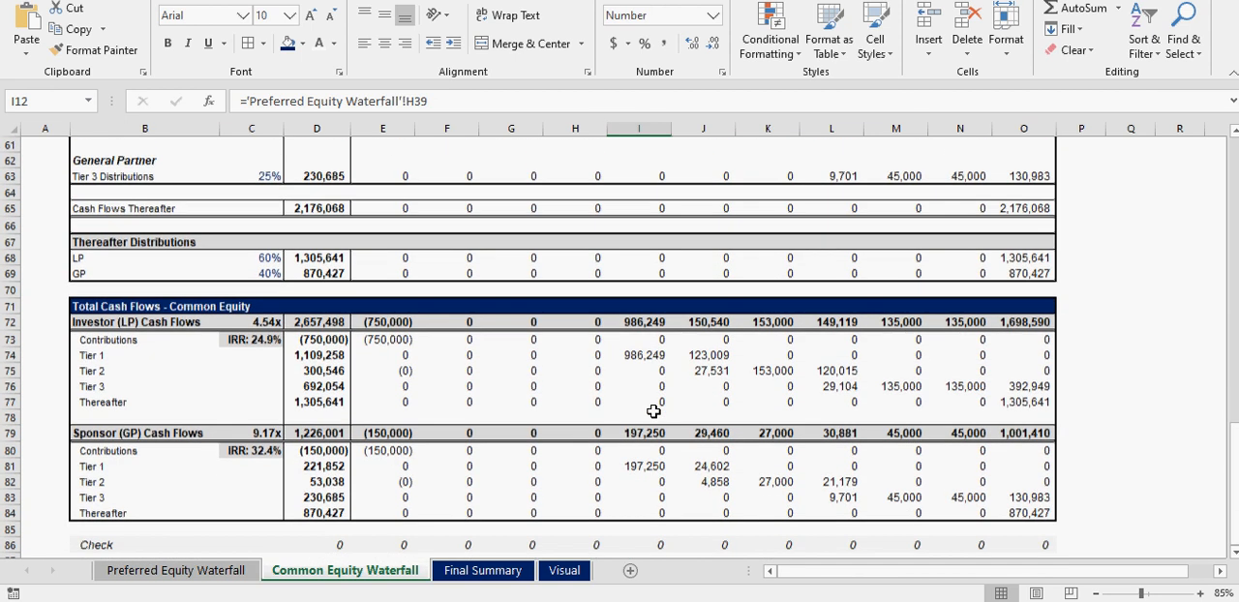
click(641, 354)
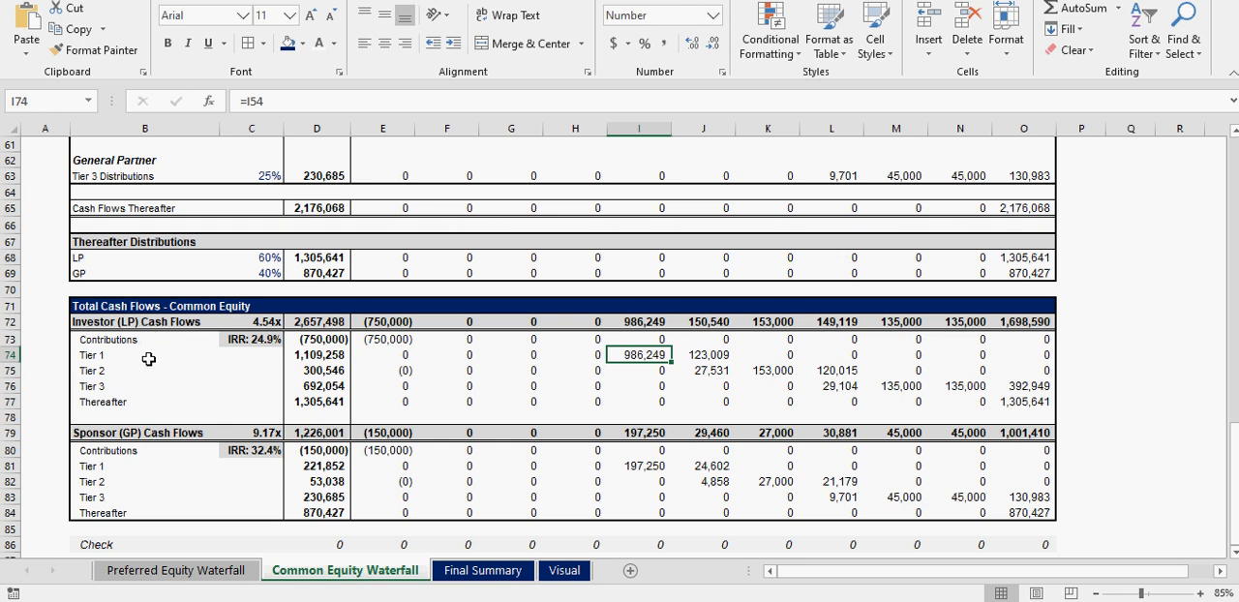
click(641, 466)
click(643, 357)
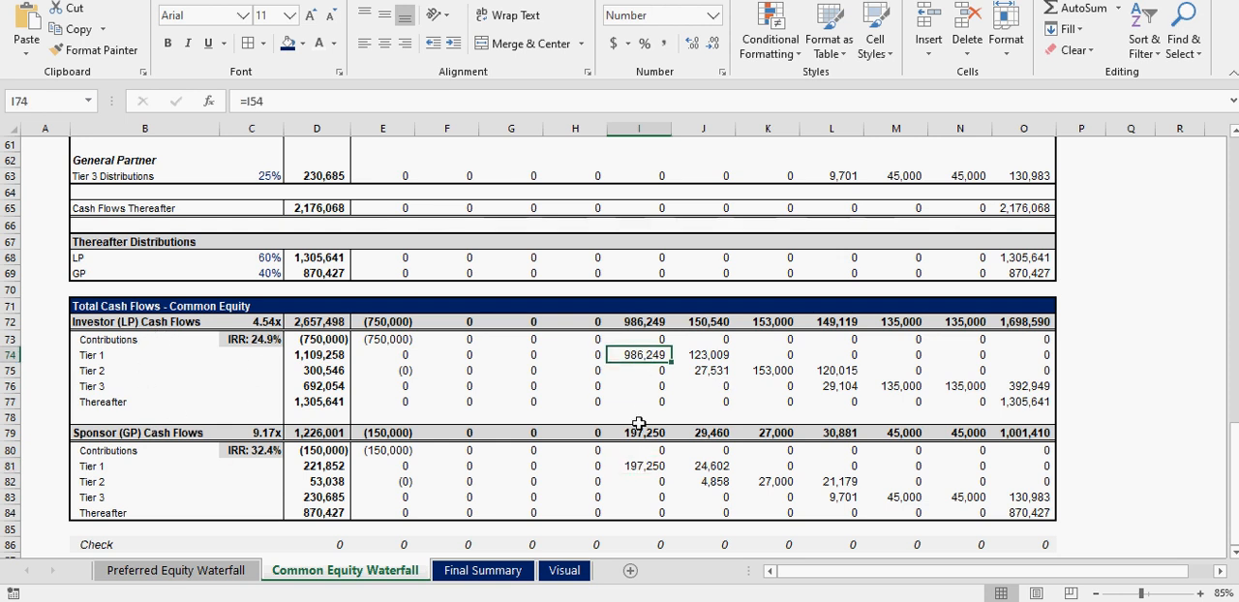
click(640, 465)
drag(646, 355, 1050, 403)
drag(642, 465, 1020, 507)
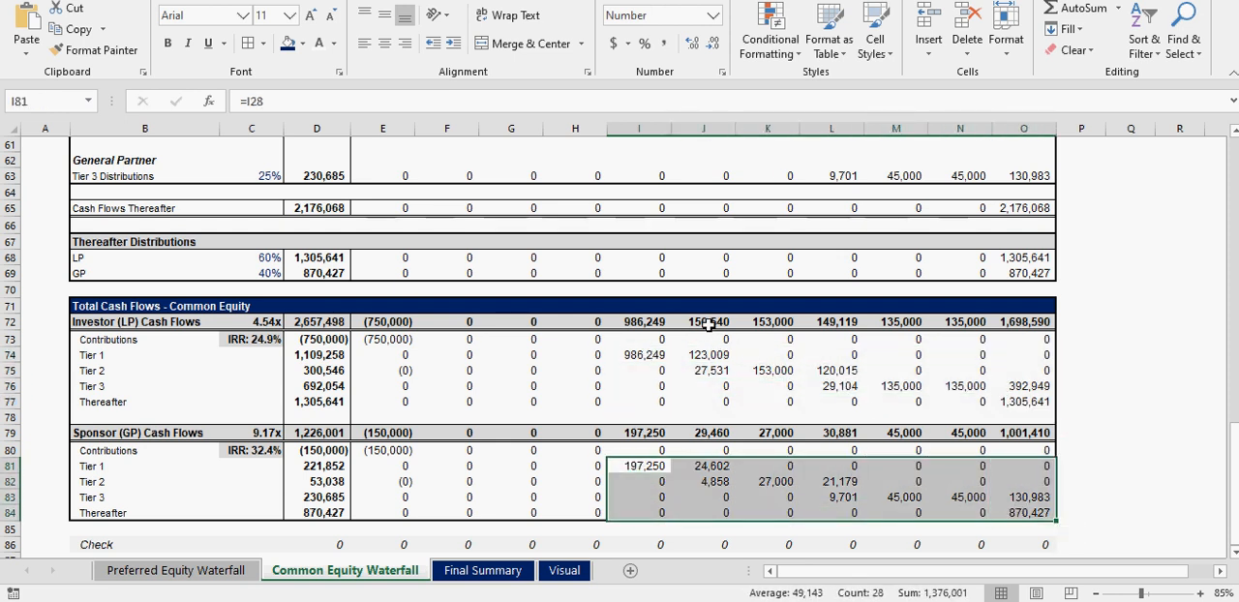
- Relate the Preferred Equity Kicker on the Preferred Equity Waterfall sheet to the Year 5 to 10 Final Cash Flow to Preferred Equity
click(176, 573)
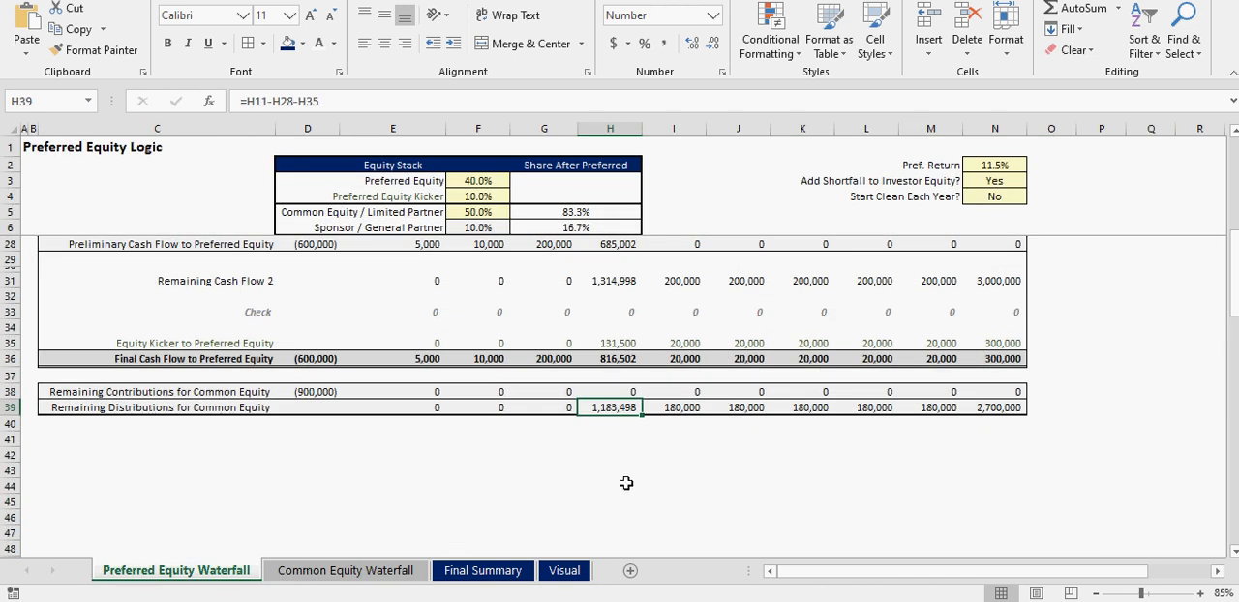
click(478, 196)
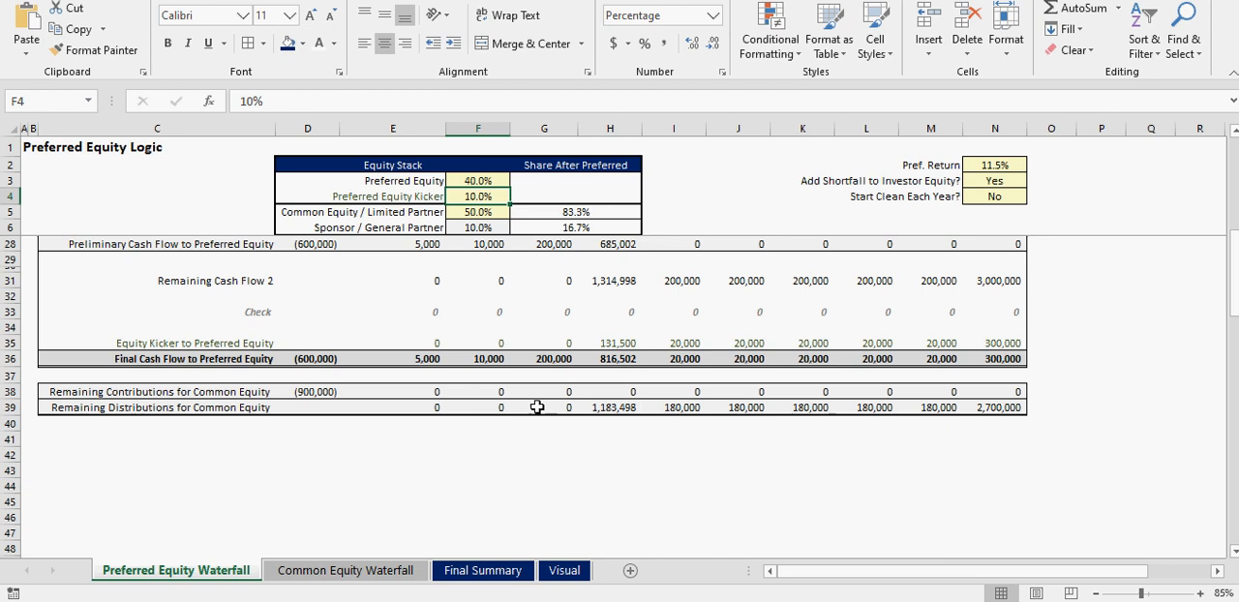
scroll(523, 442, up, 1)
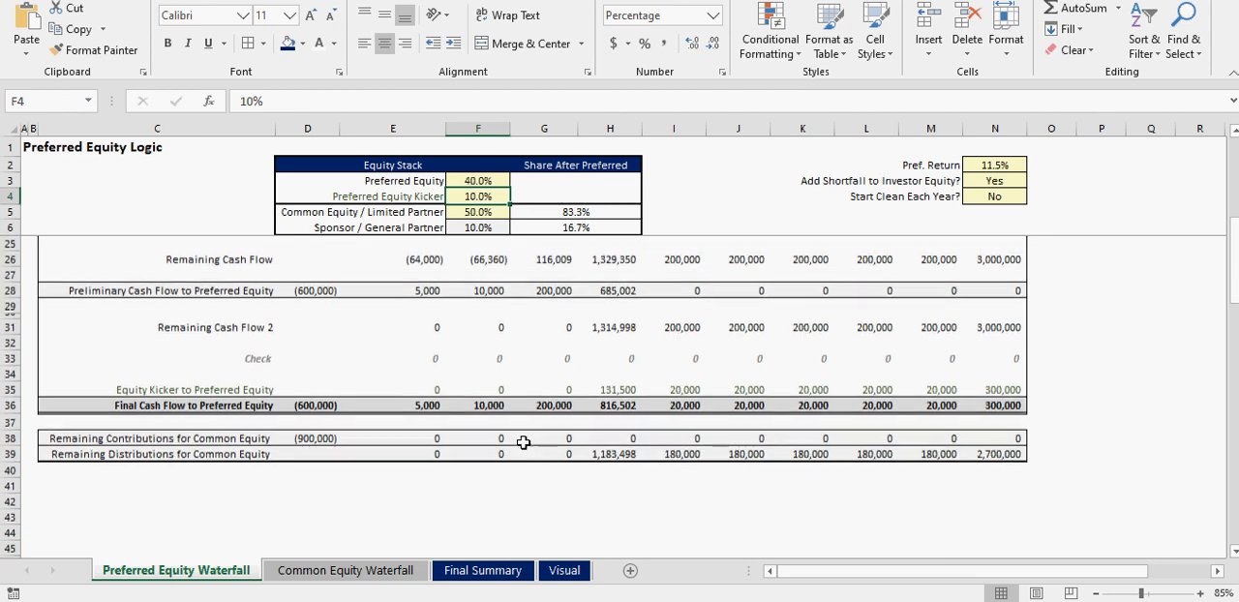
mouse_move(690, 404)
mouse_down()
mouse_move(1007, 406)
mouse_move(685, 406)
mouse_up()
scroll(561, 407, up, 6)
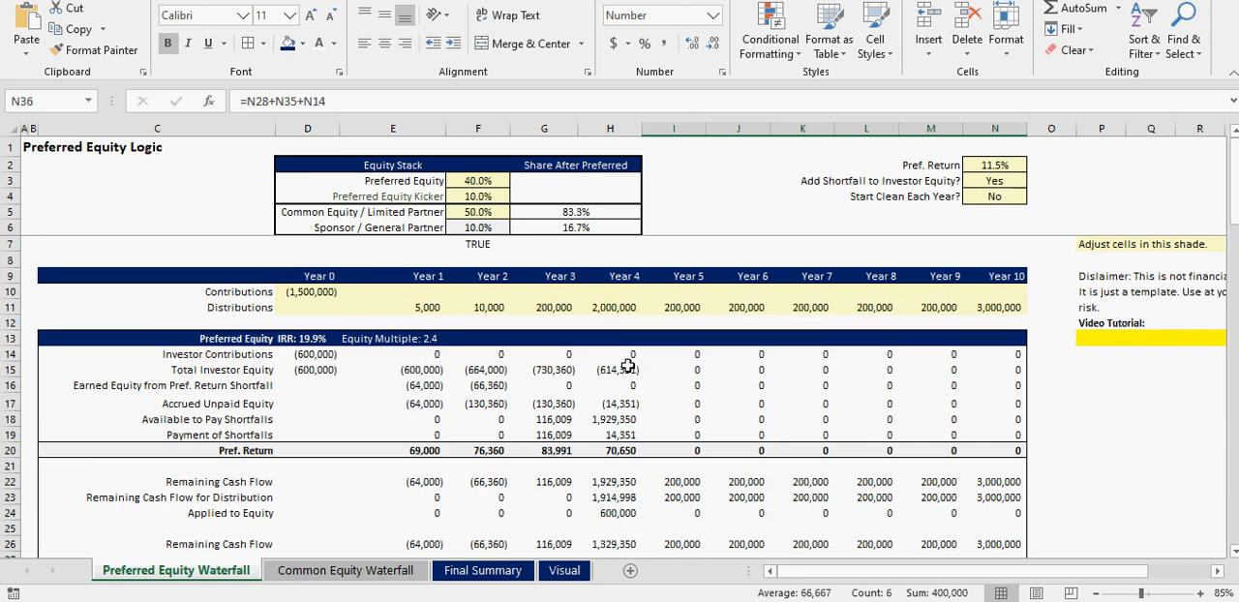
click(618, 406)
- Set Add Shortfall to Investor Equity? to No and check the Year 1 Earned Equity from Pref. Return Shortfall
click(990, 183)
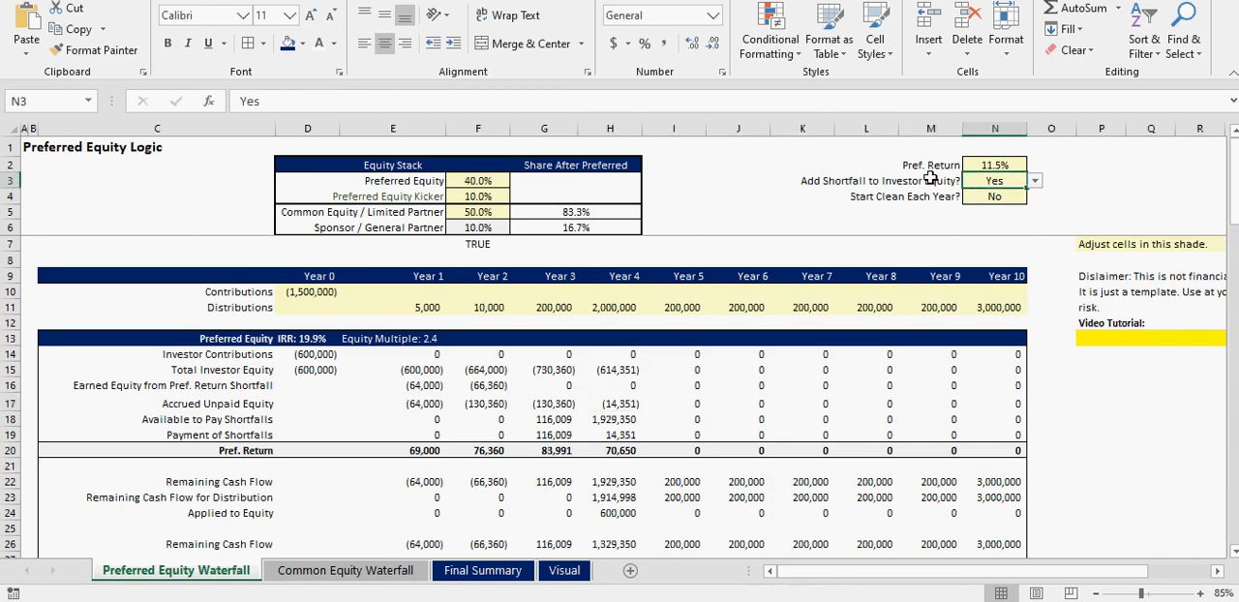
click(1034, 181)
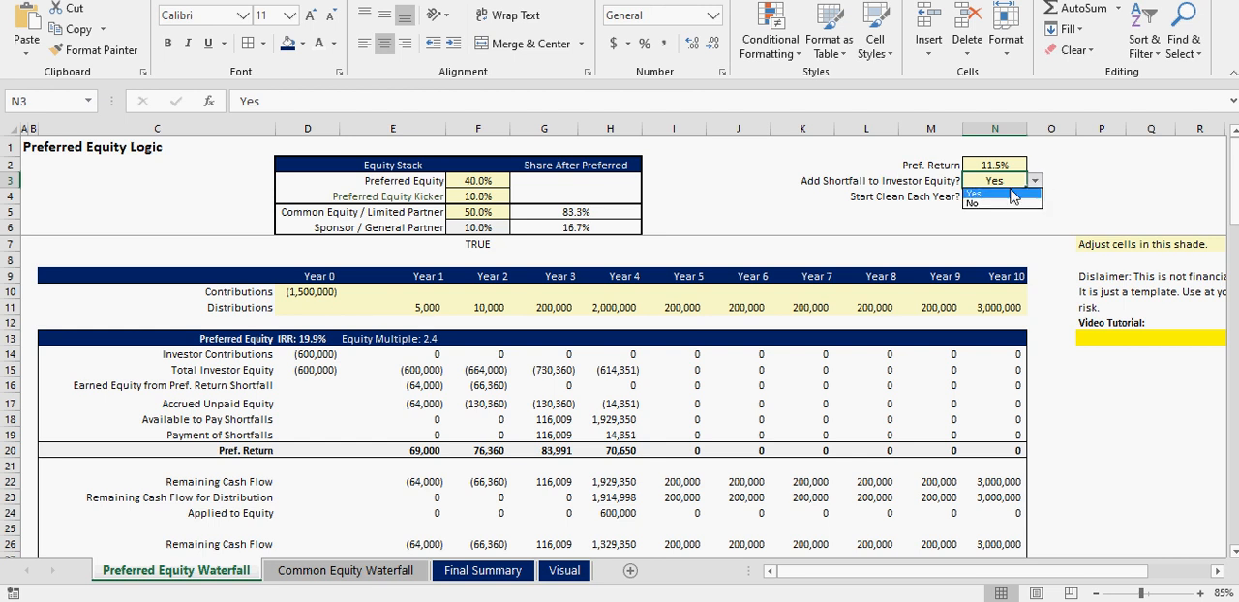
click(999, 206)
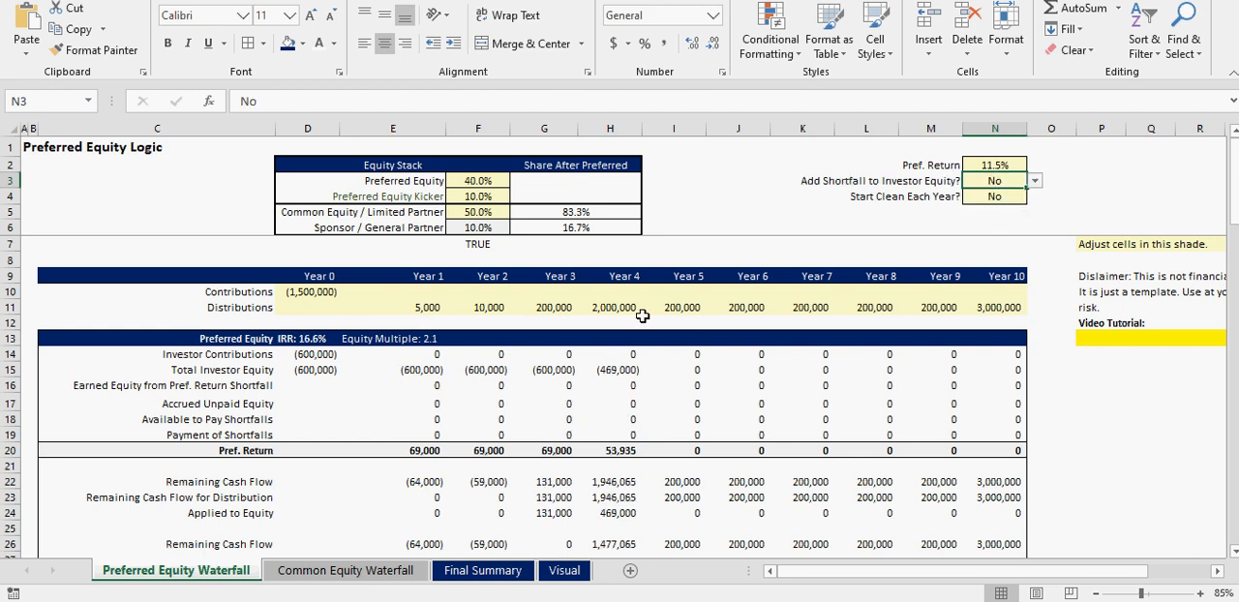
click(408, 384)
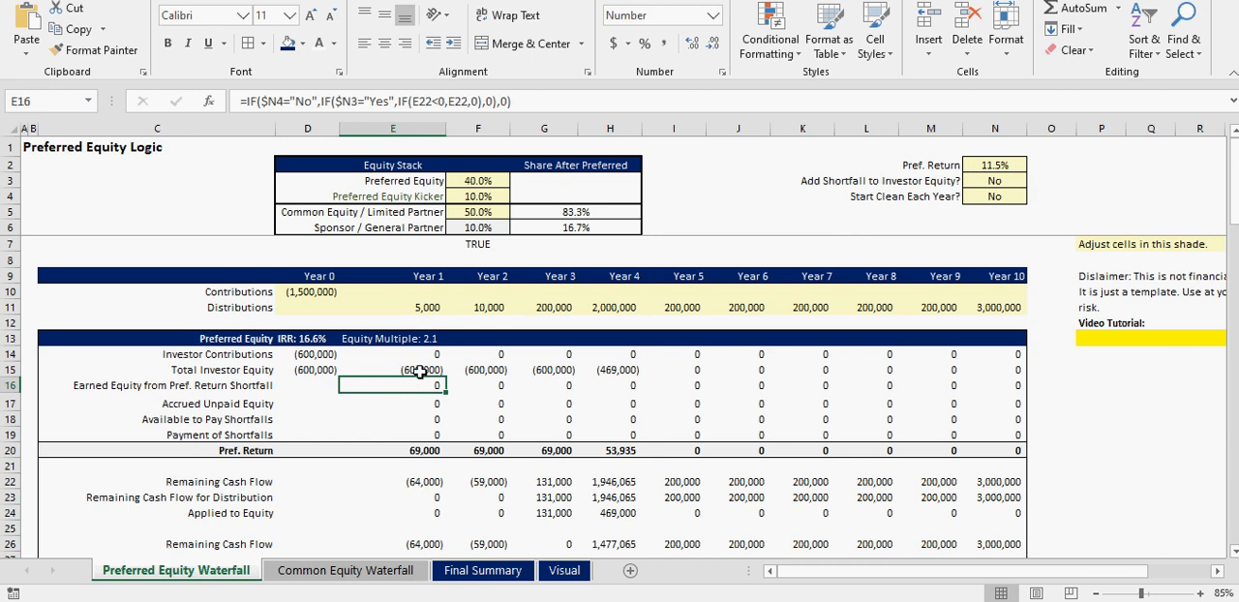
- Set Start Clean Each Year? to Yes and check the Add Shortfall to Investor Equity? setting
click(1012, 193)
click(1034, 197)
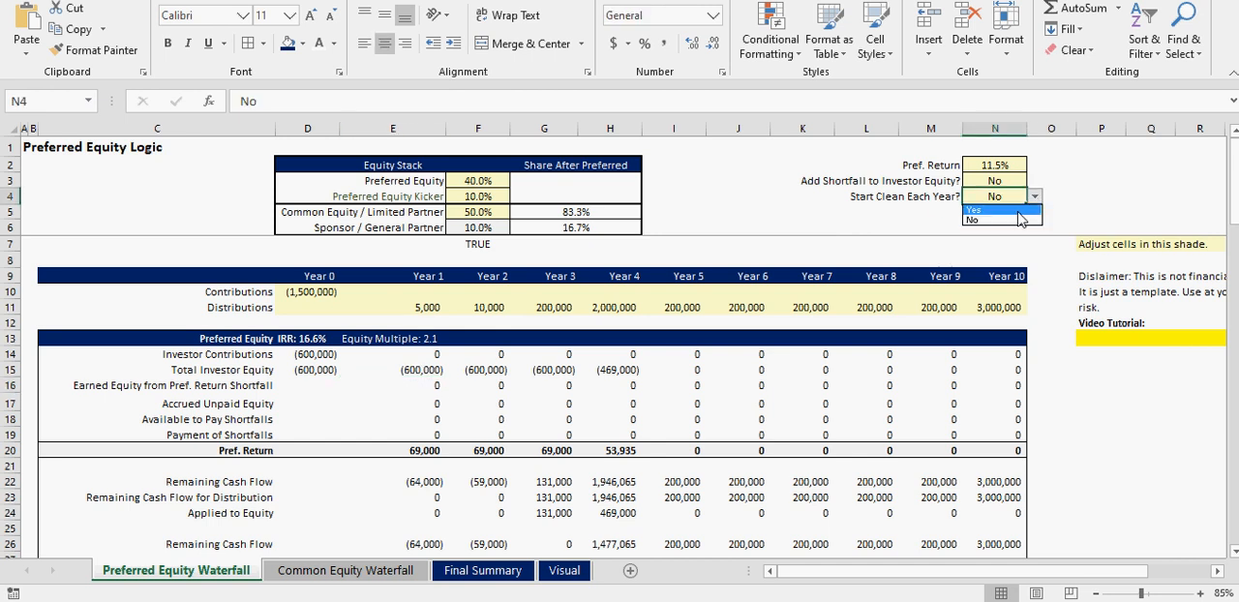
click(1014, 213)
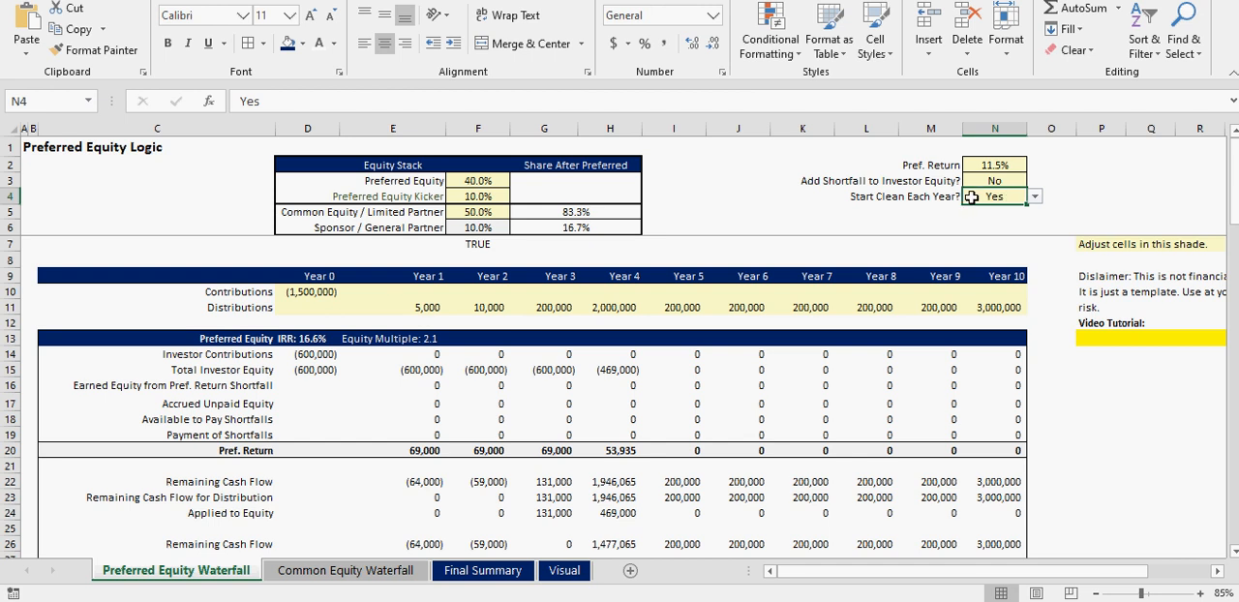
click(999, 179)
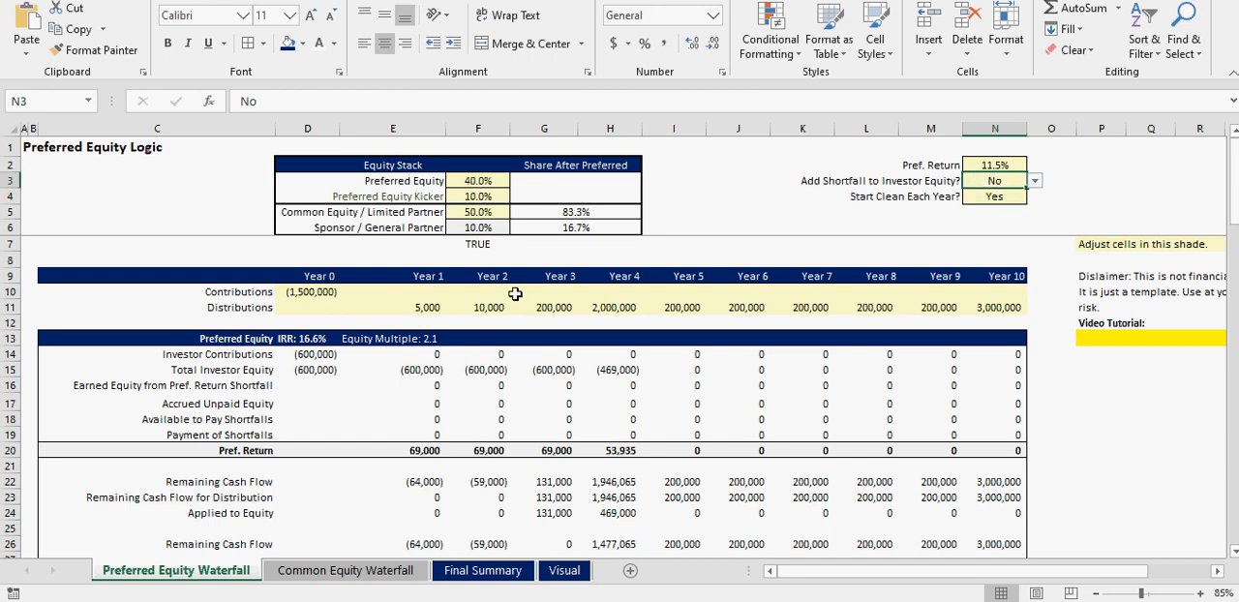
- Review Total Investor Equity and Pref. Return across Years 1 to 3 against the Year 1 distribution
click(426, 373)
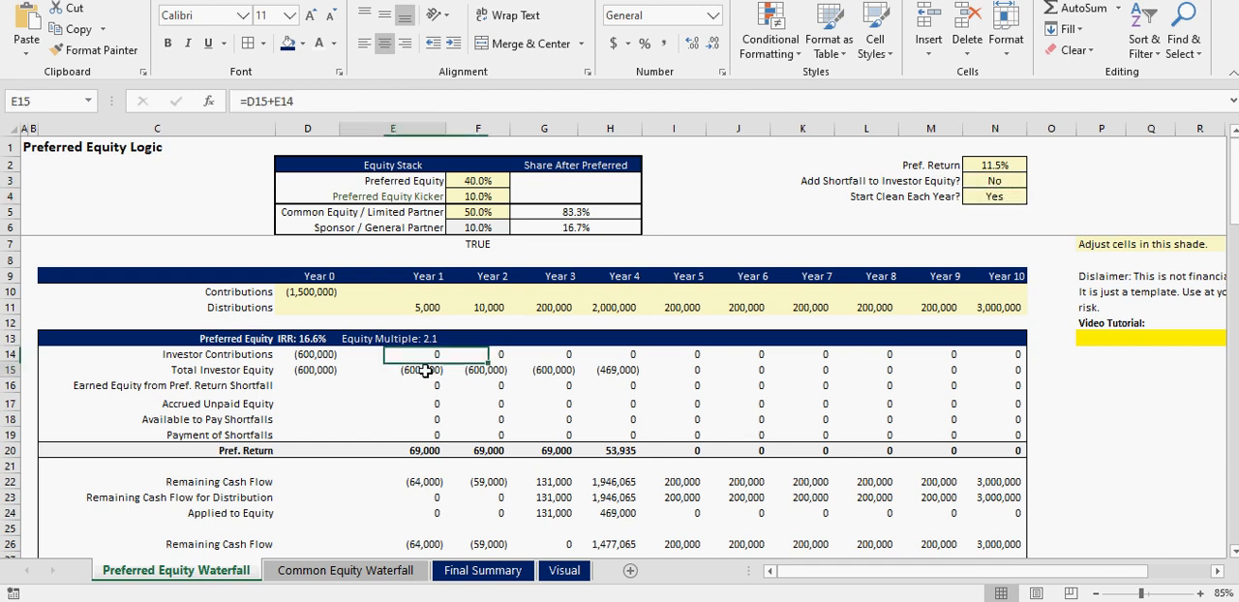
click(420, 451)
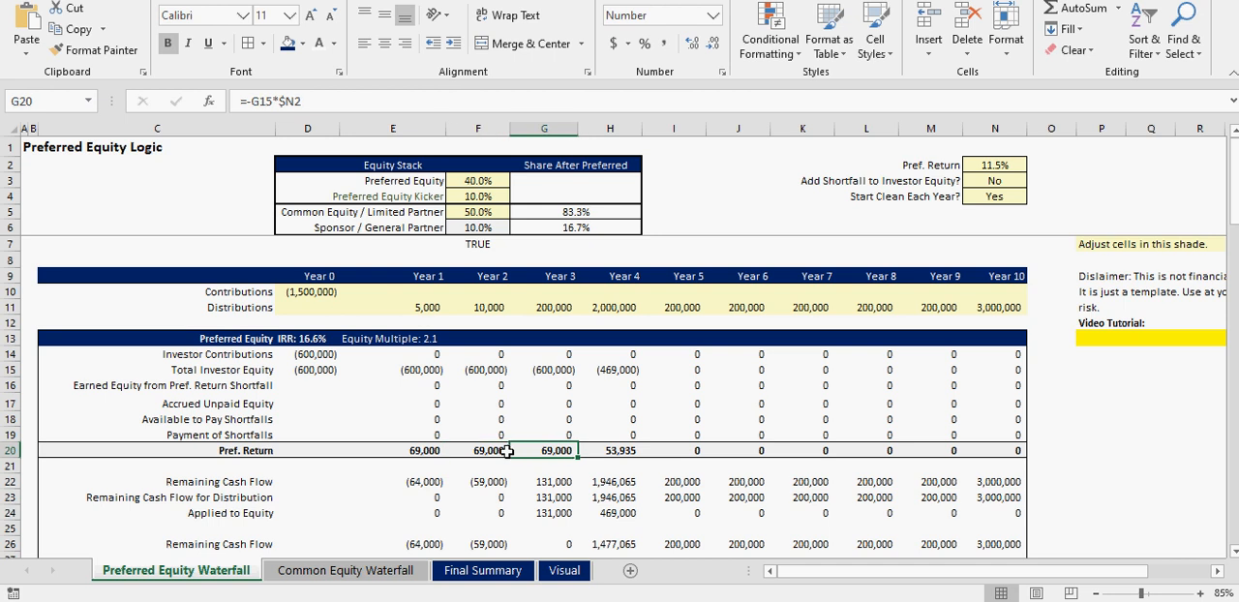
click(431, 306)
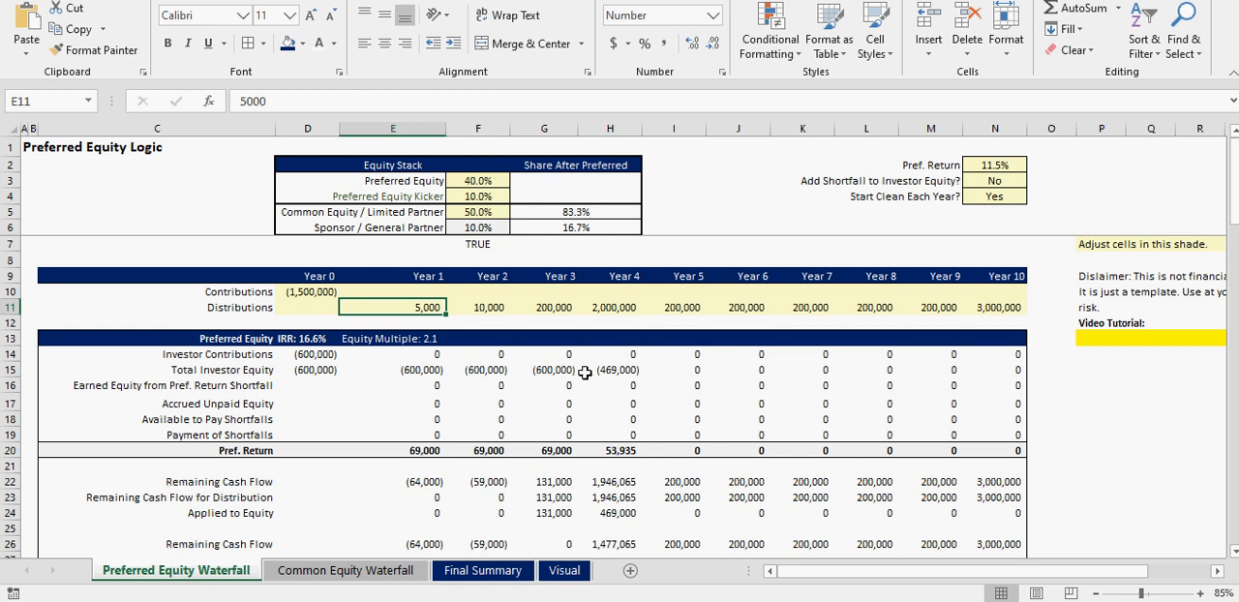
click(556, 370)
- Compare the Year 1 to 3 distributions with the Final Cash Flow to Preferred Equity for the same years
drag(455, 306, 547, 307)
scroll(517, 482, down, 5)
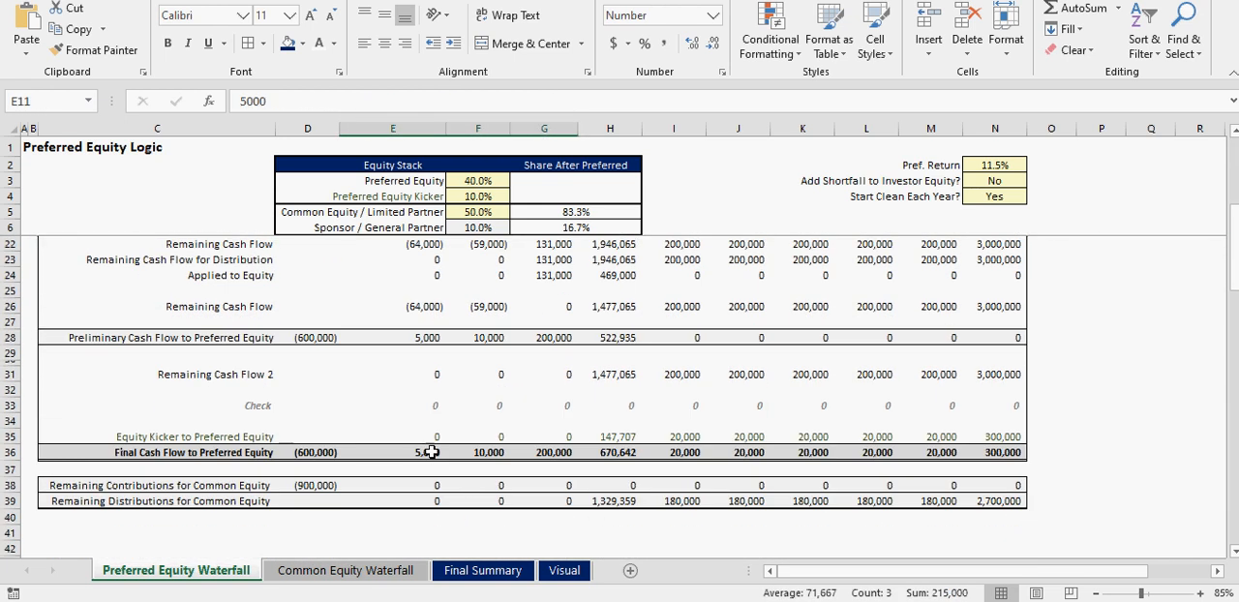
drag(431, 452, 562, 452)
scroll(603, 454, up, 5)
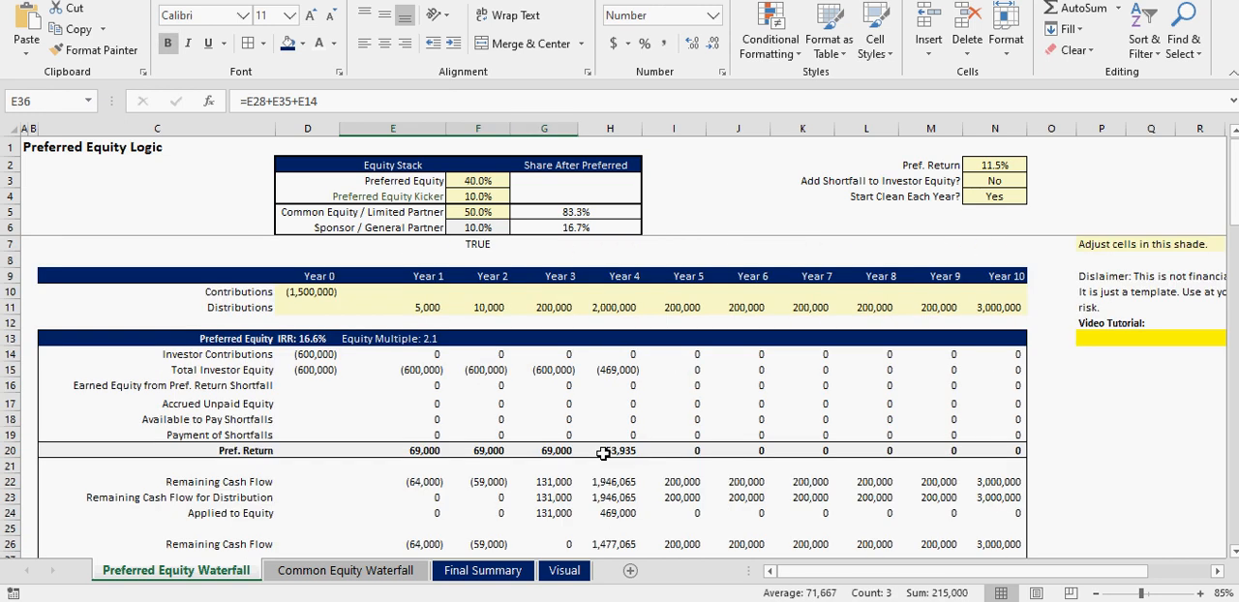
- Compare Total Investor Equity in Years 3 and 4 with the Year 3 Pref. Return
click(617, 370)
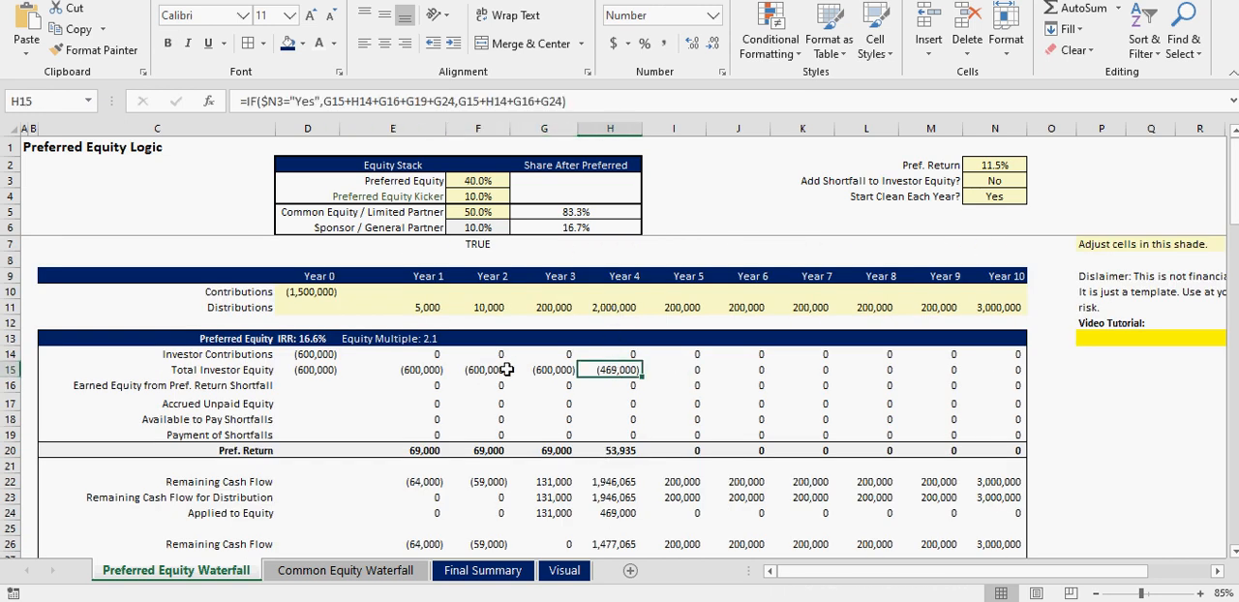
click(546, 451)
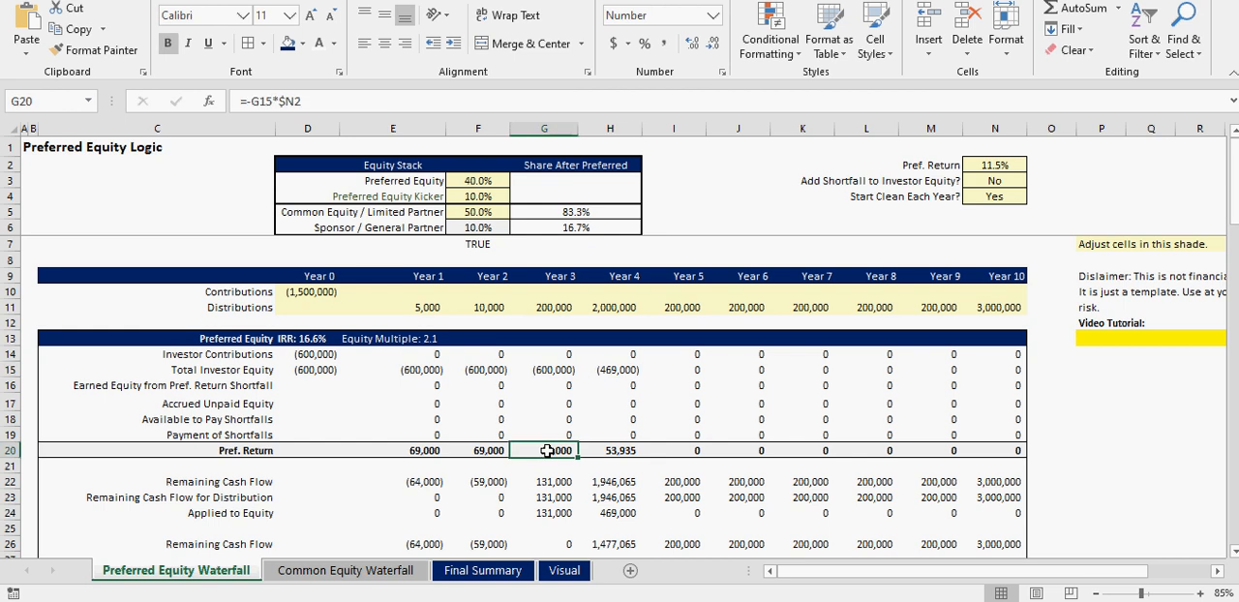
click(552, 369)
click(612, 371)
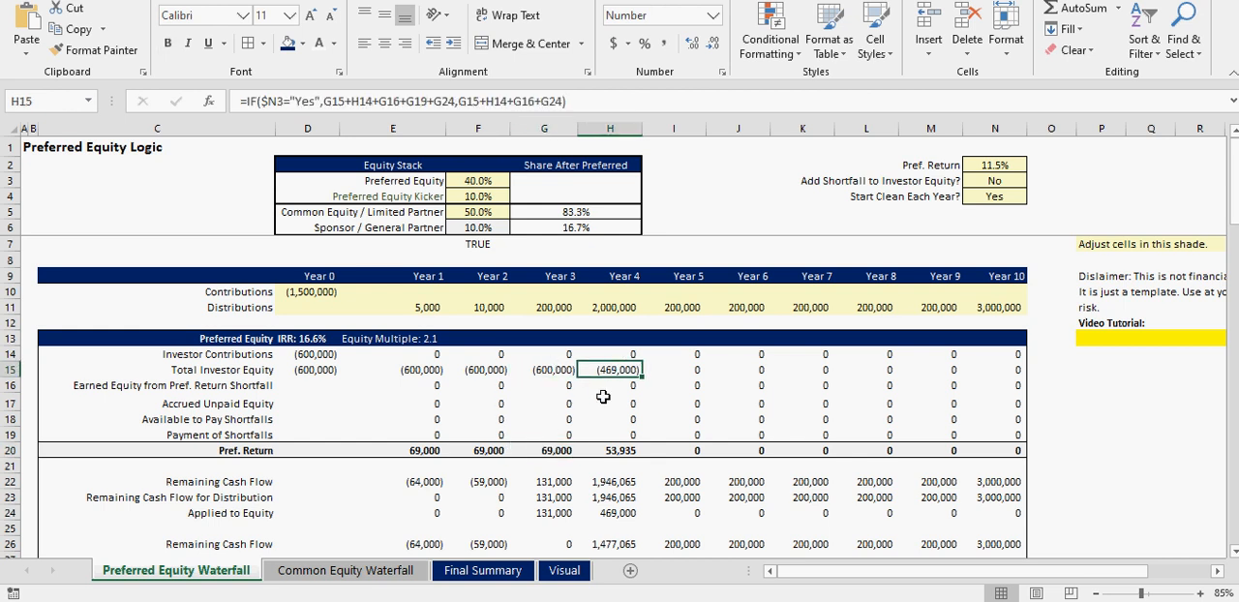
click(553, 451)
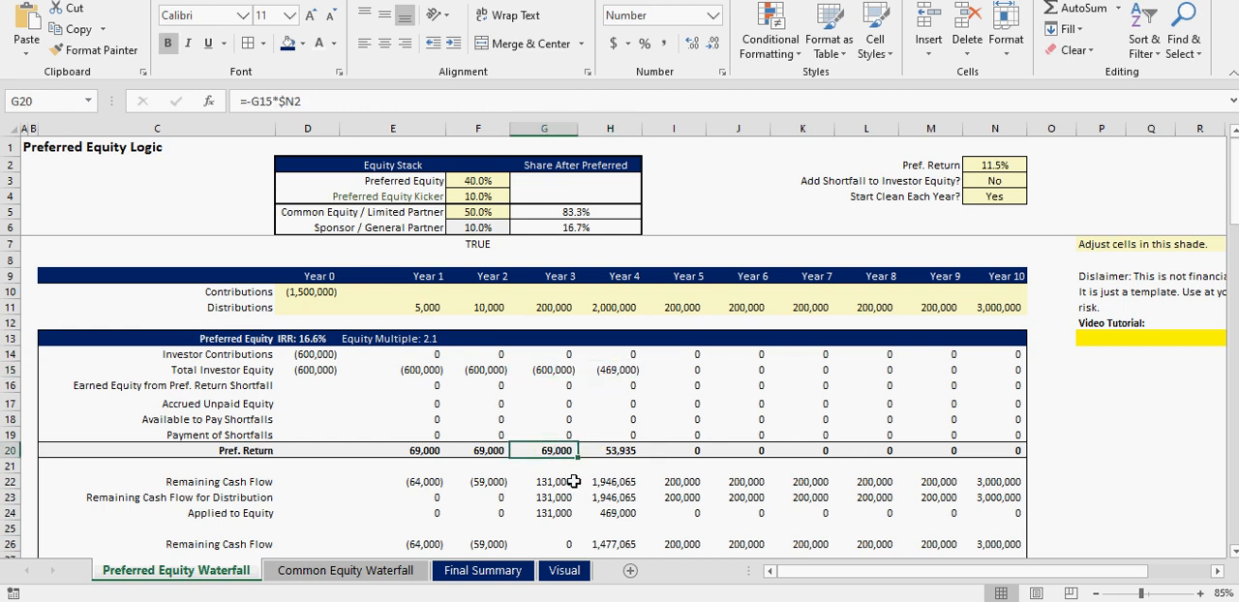
- Trace the Year 3 Remaining Cash Flow down to the Final Cash Flow to Preferred Equity
scroll(574, 481, down, 2)
click(554, 387)
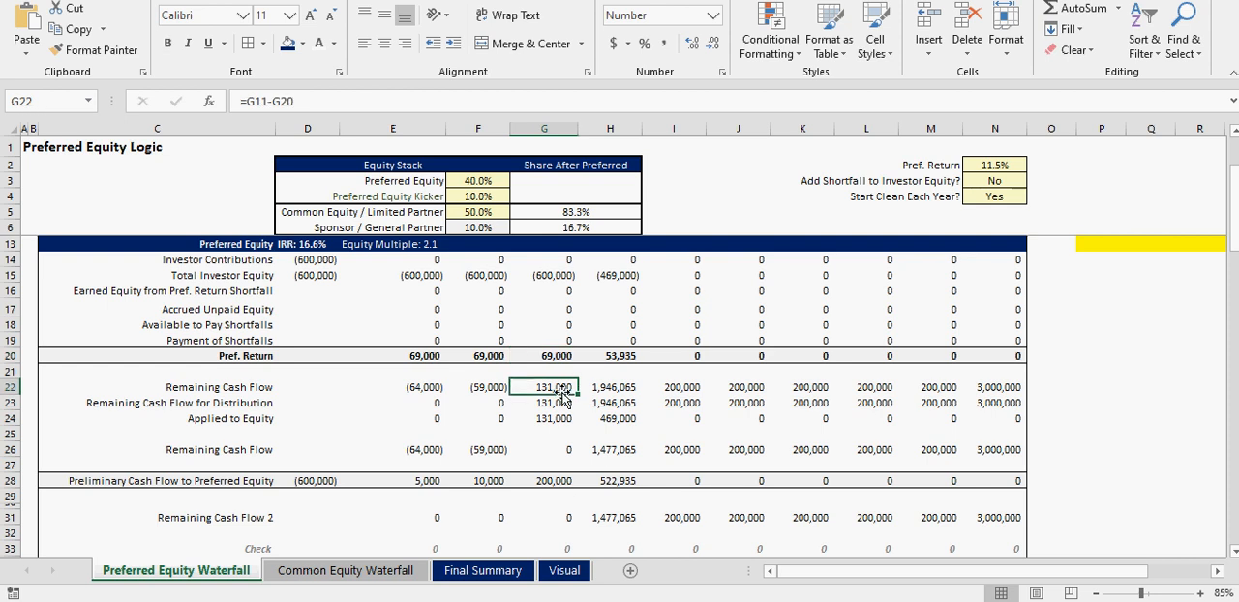
scroll(564, 471, up, 1)
scroll(564, 471, down, 3)
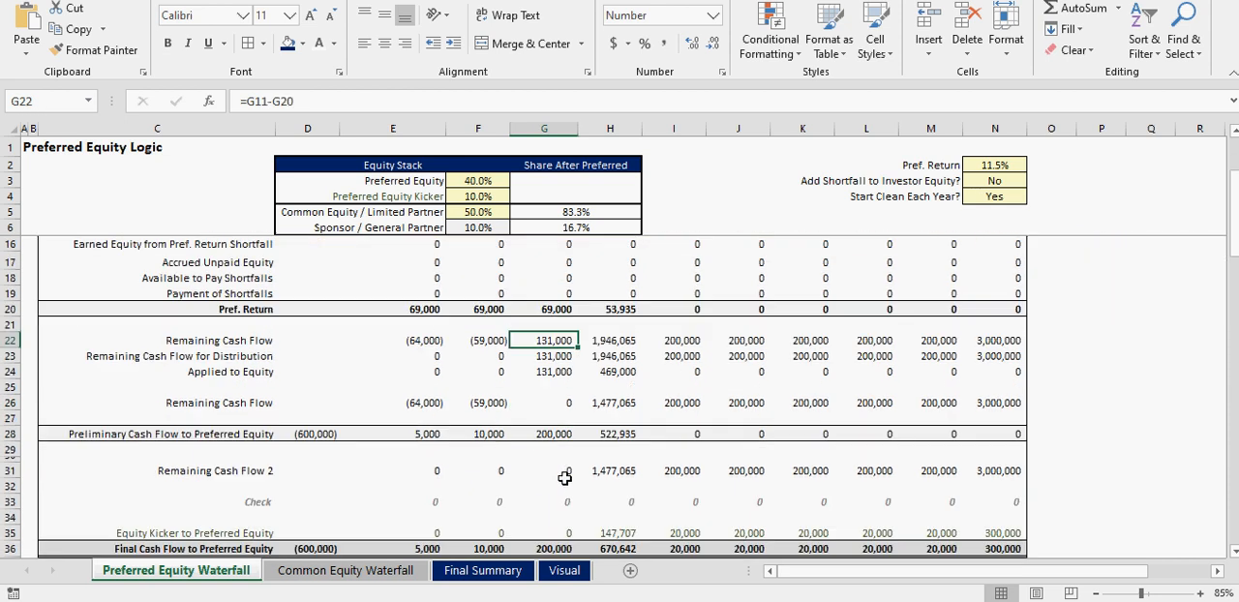
click(572, 496)
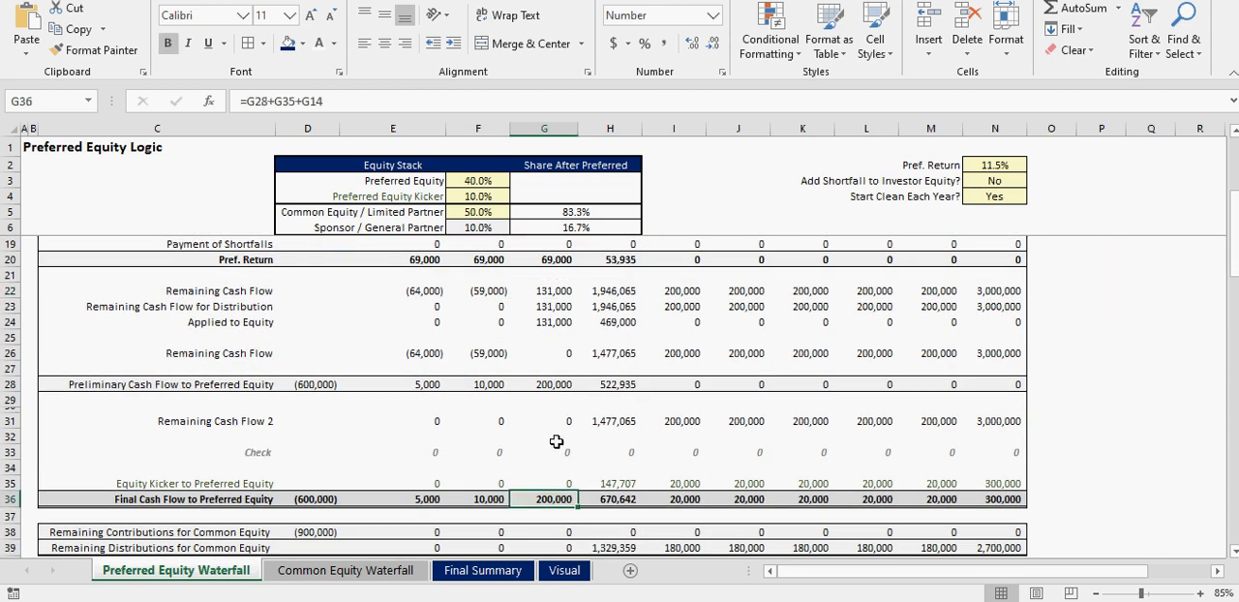
scroll(556, 440, up, 3)
scroll(547, 387, up, 1)
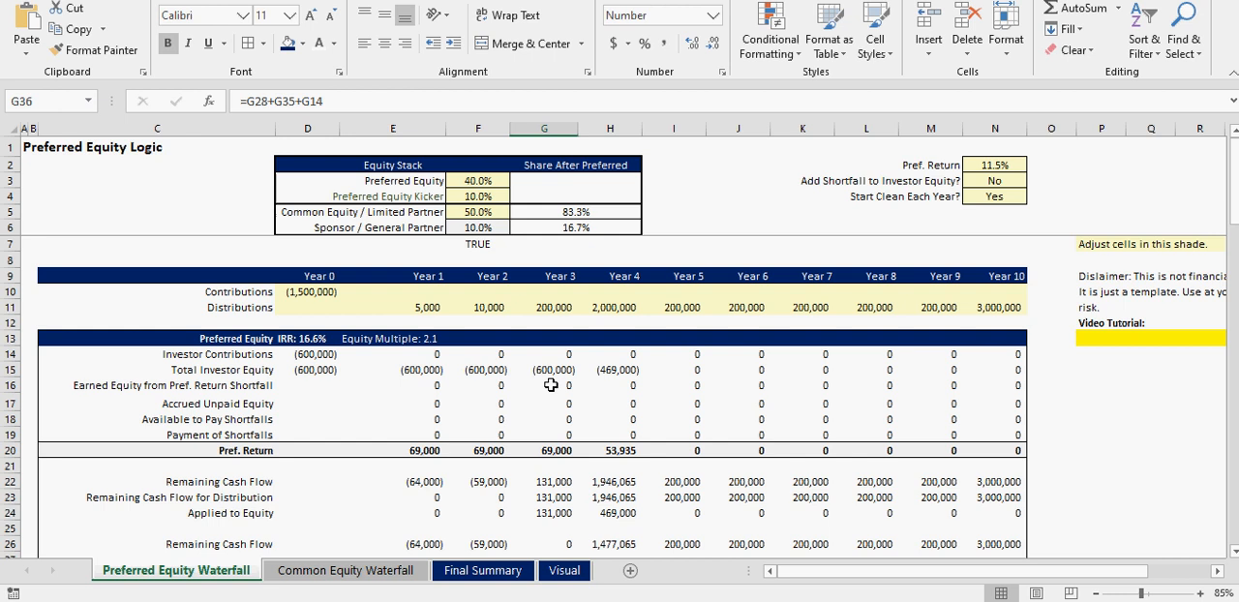
- Check the Total Investor Equity change from Year 3 to Year 4 against the Year 4 distribution
click(615, 368)
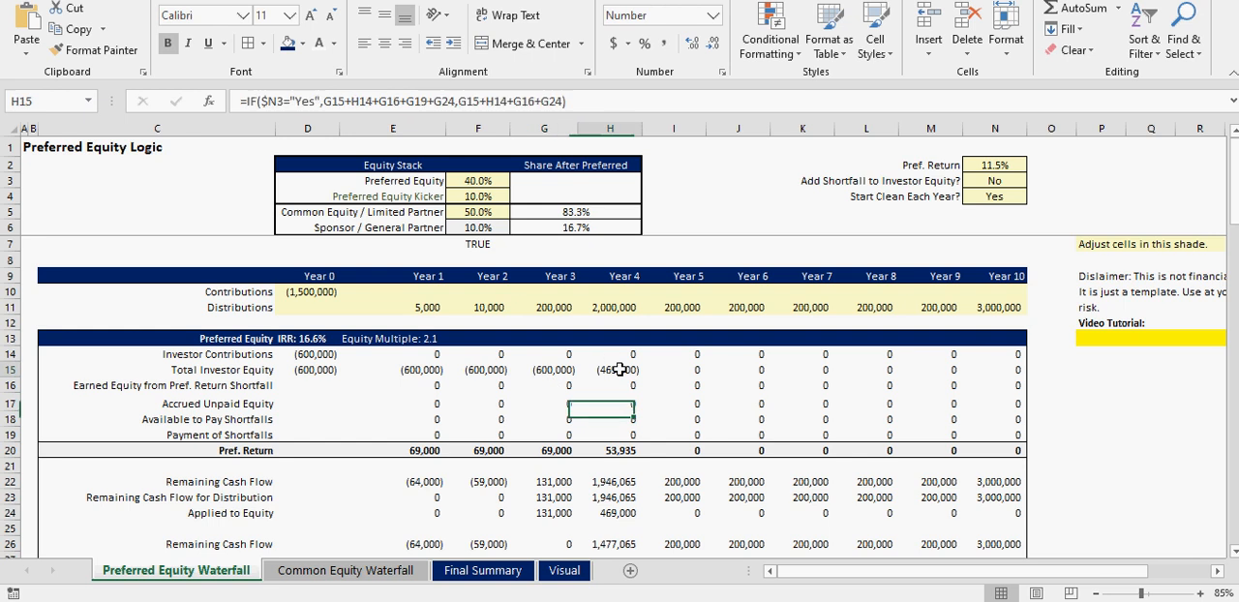
click(549, 369)
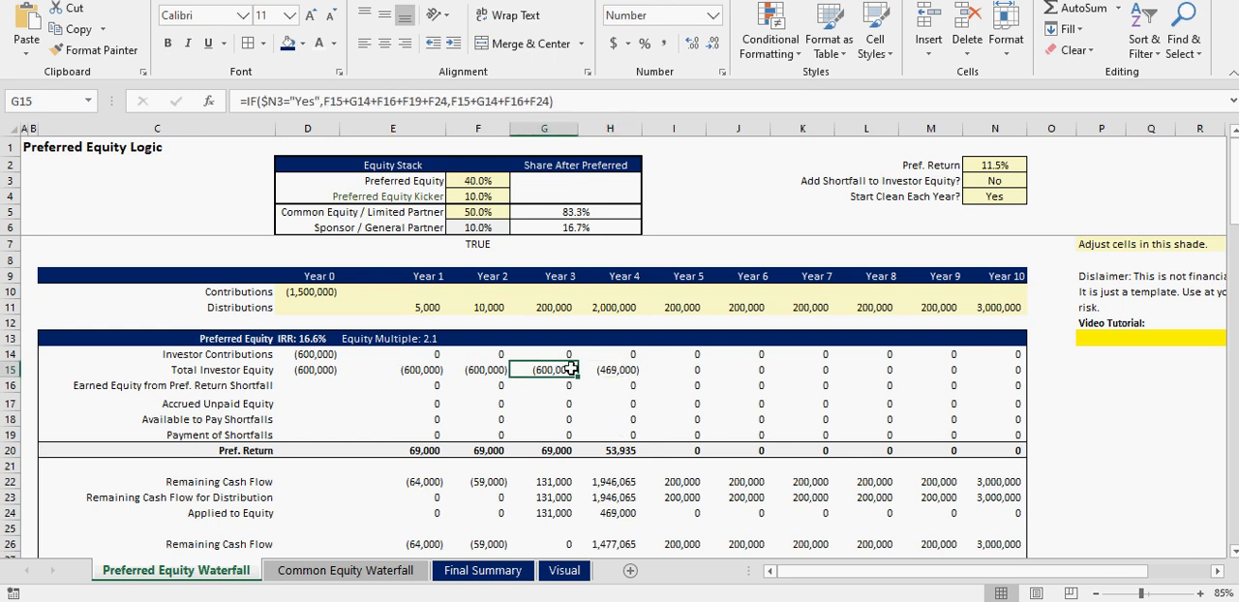
click(628, 369)
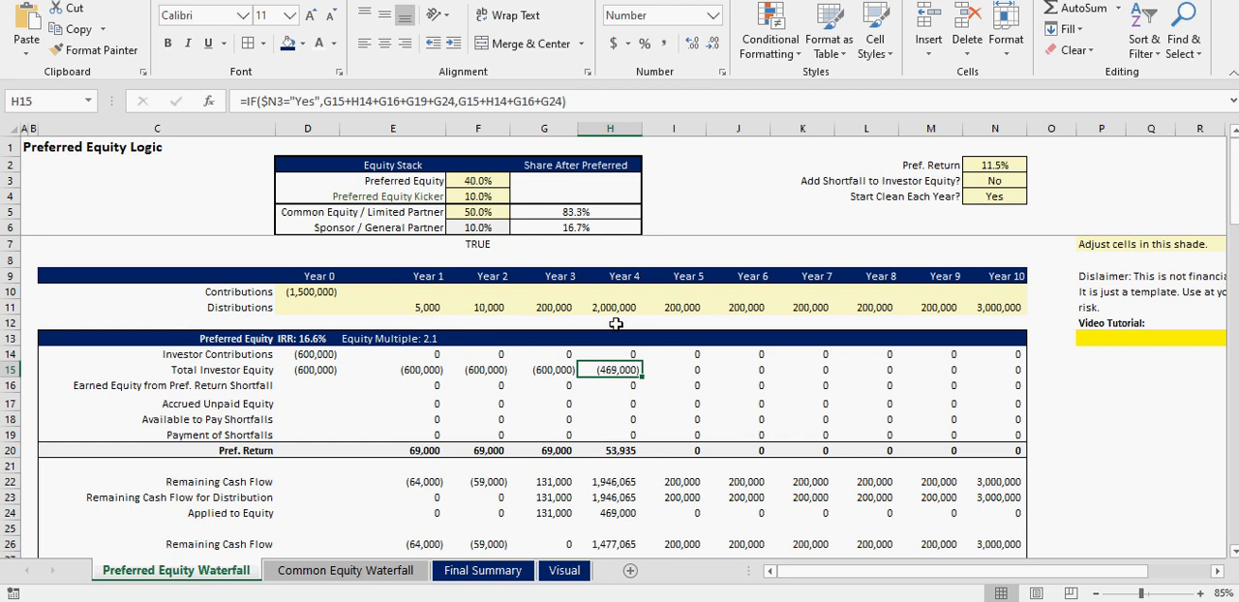
drag(617, 307, 618, 403)
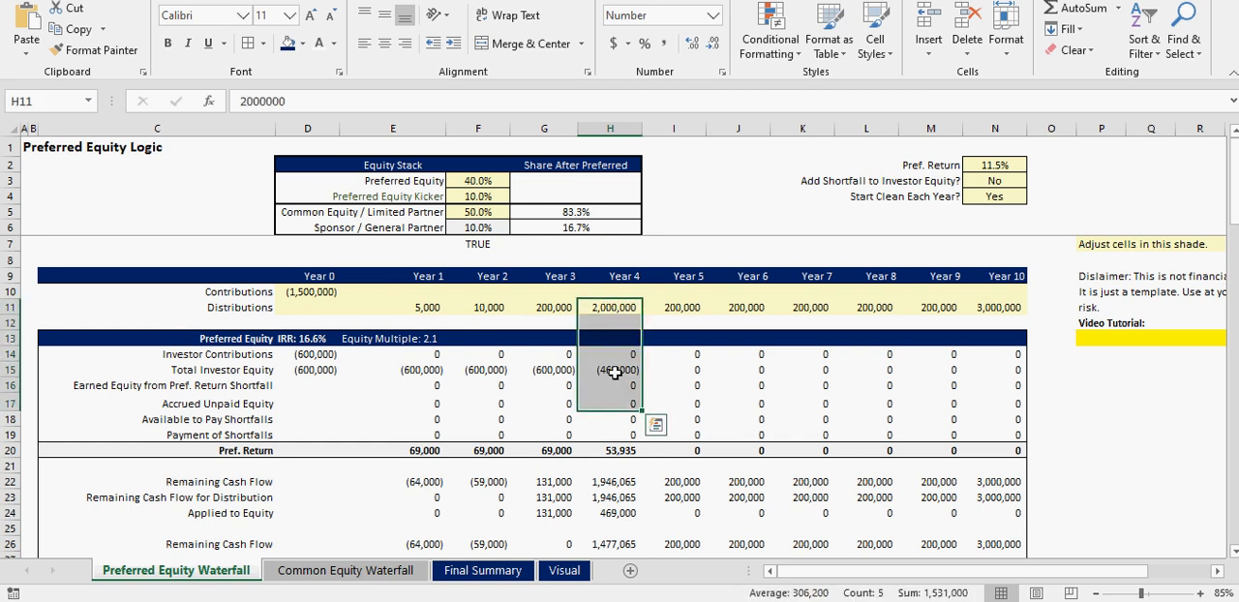
click(616, 372)
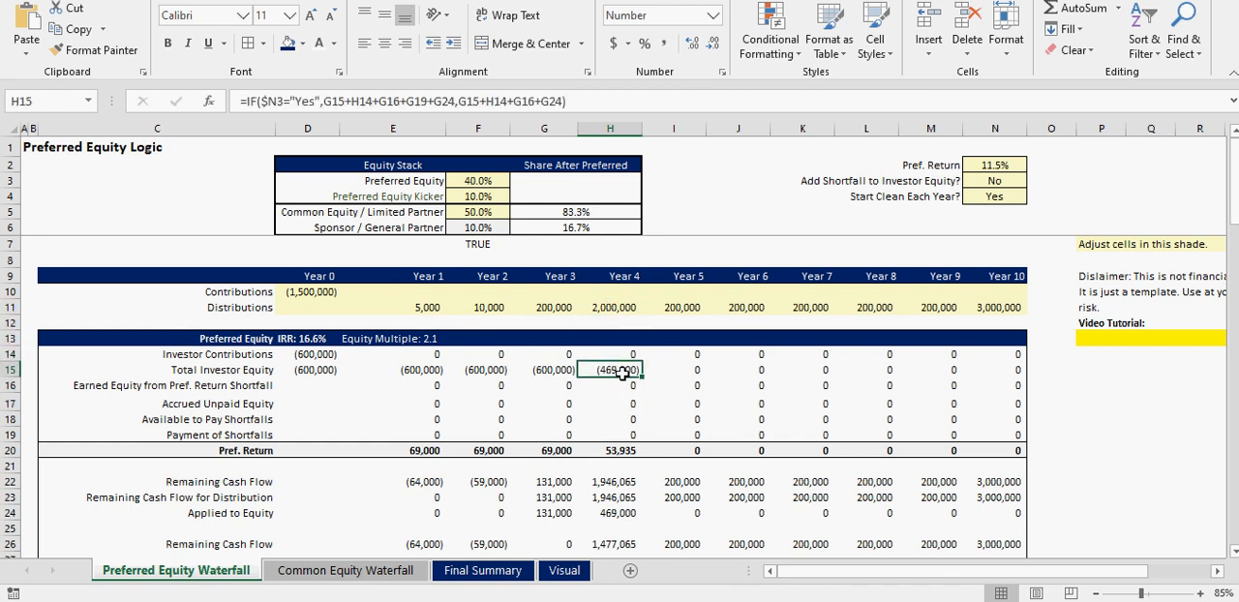
- Inspect the Year 4 Remaining Cash Flow after equity repayment, the Pref. Return and the Total Investor Equity formulas
scroll(622, 496, down, 1)
click(622, 501)
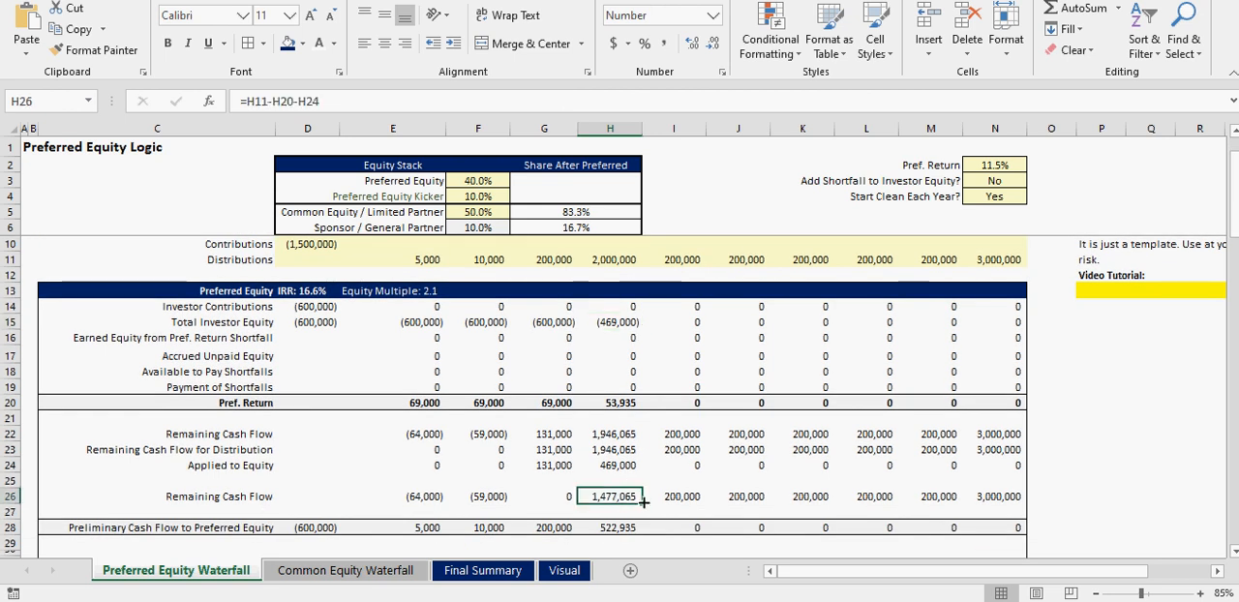
click(635, 404)
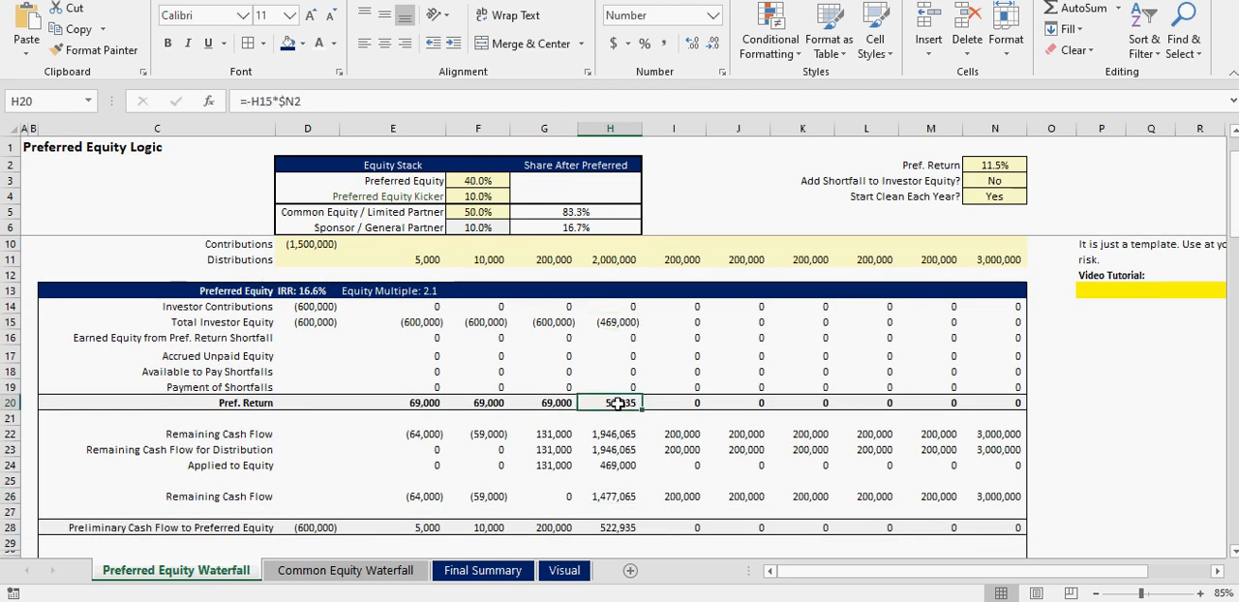
click(624, 321)
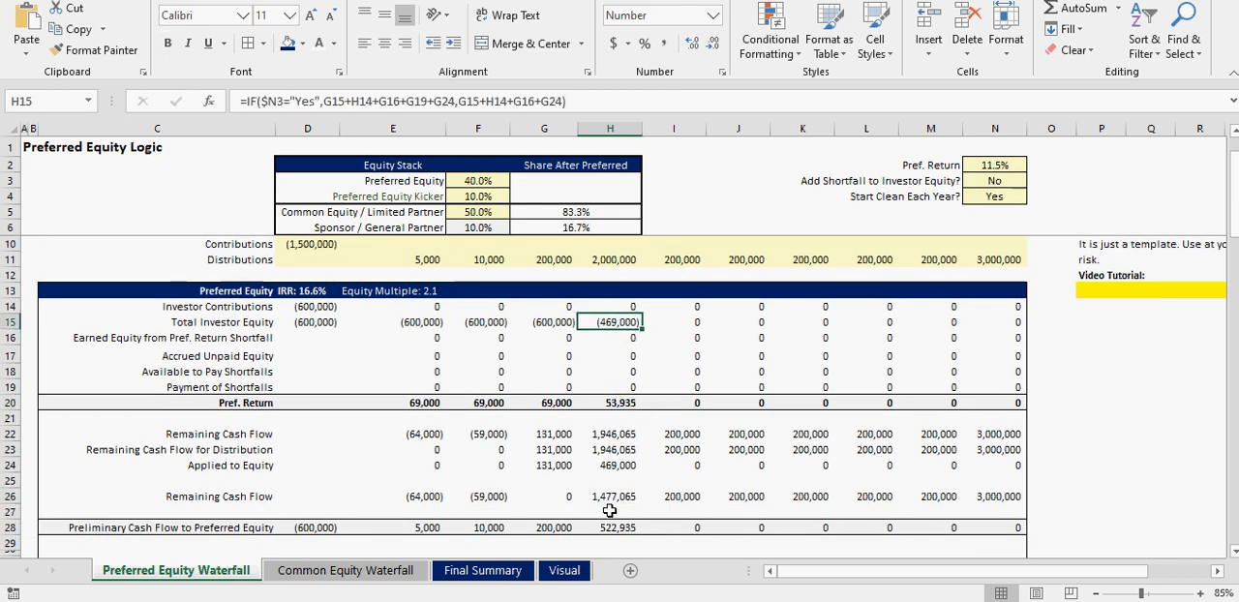
- Review the Equity Kicker and Final Cash Flow to Preferred Equity from Year 4 onward and the Year 4 Remaining Distributions for Common Equity
scroll(610, 509, down, 2)
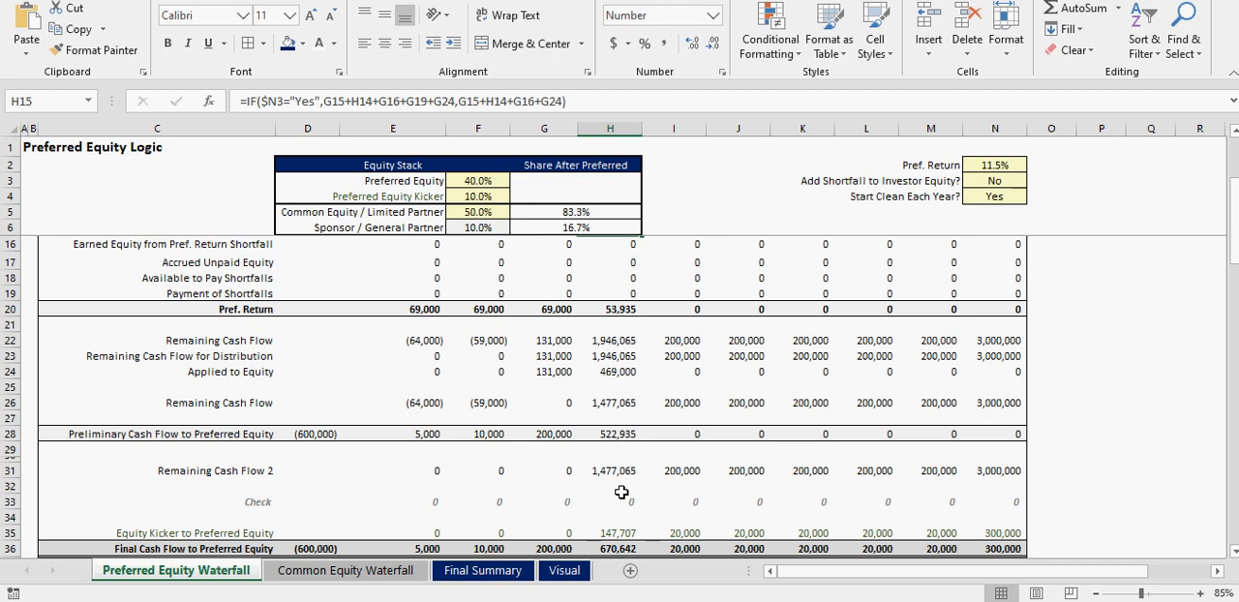
click(622, 548)
scroll(624, 548, down, 1)
drag(621, 483, 990, 450)
scroll(606, 474, down, 2)
click(619, 449)
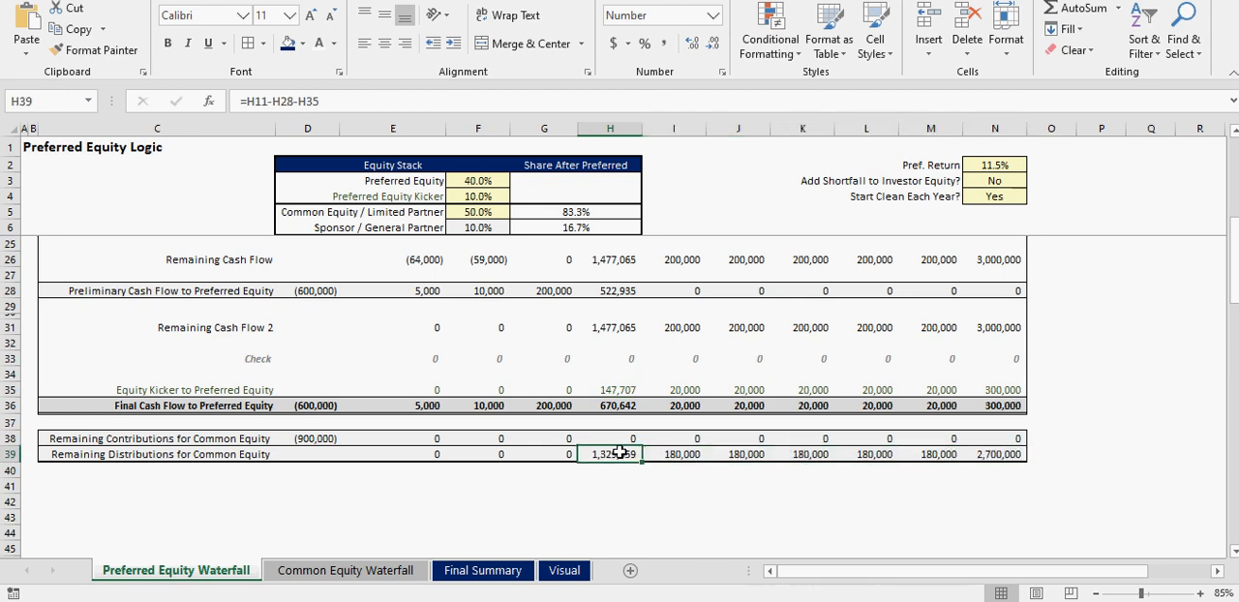
- Review the IRR hurdles, total cash flows and Tier 1 Distributions on the Common Equity Waterfall sheet
click(346, 570)
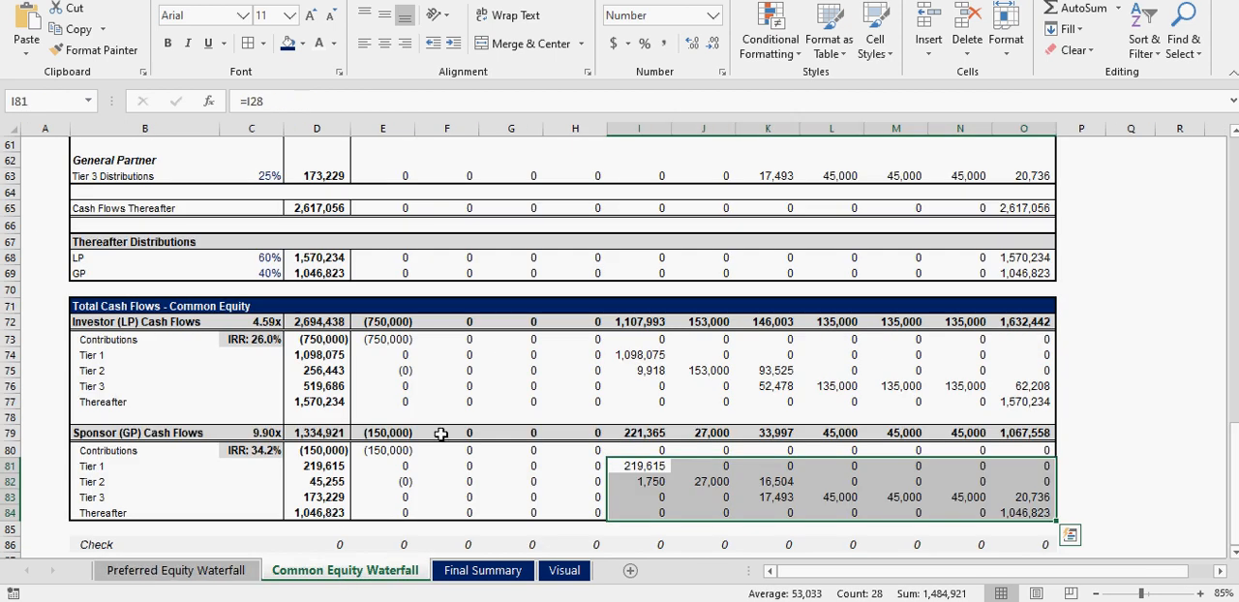
scroll(445, 433, up, 20)
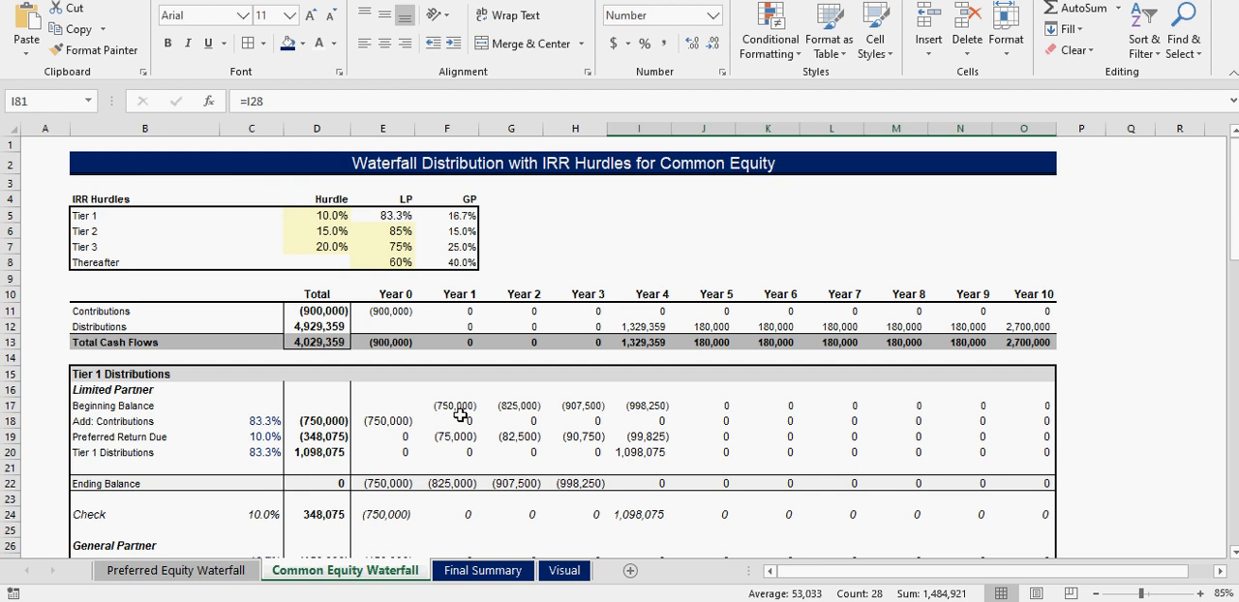
drag(548, 166, 555, 467)
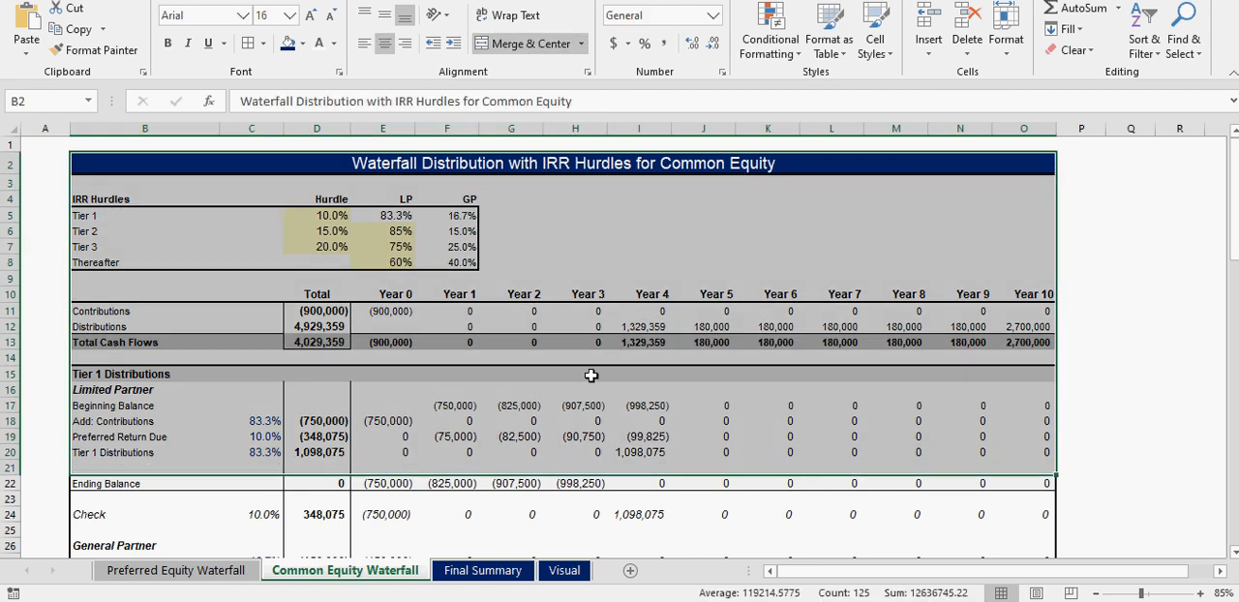
click(592, 236)
- Return to the Preferred Equity Waterfall sheet and select its title cell A1
click(176, 570)
scroll(359, 456, up, 10)
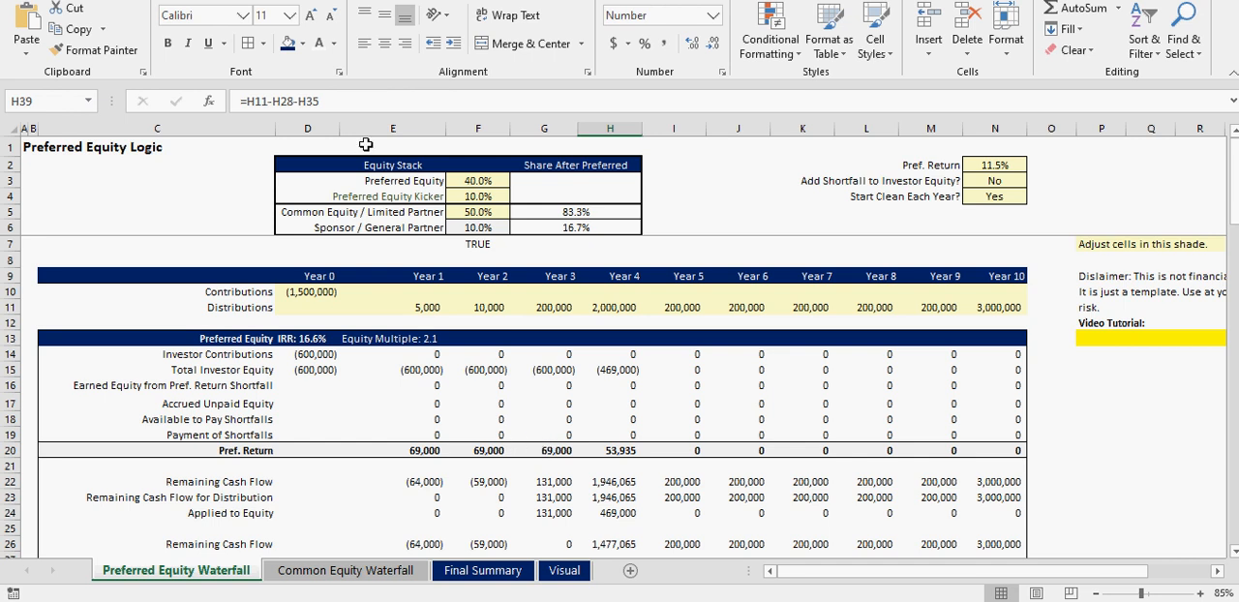
click(25, 146)
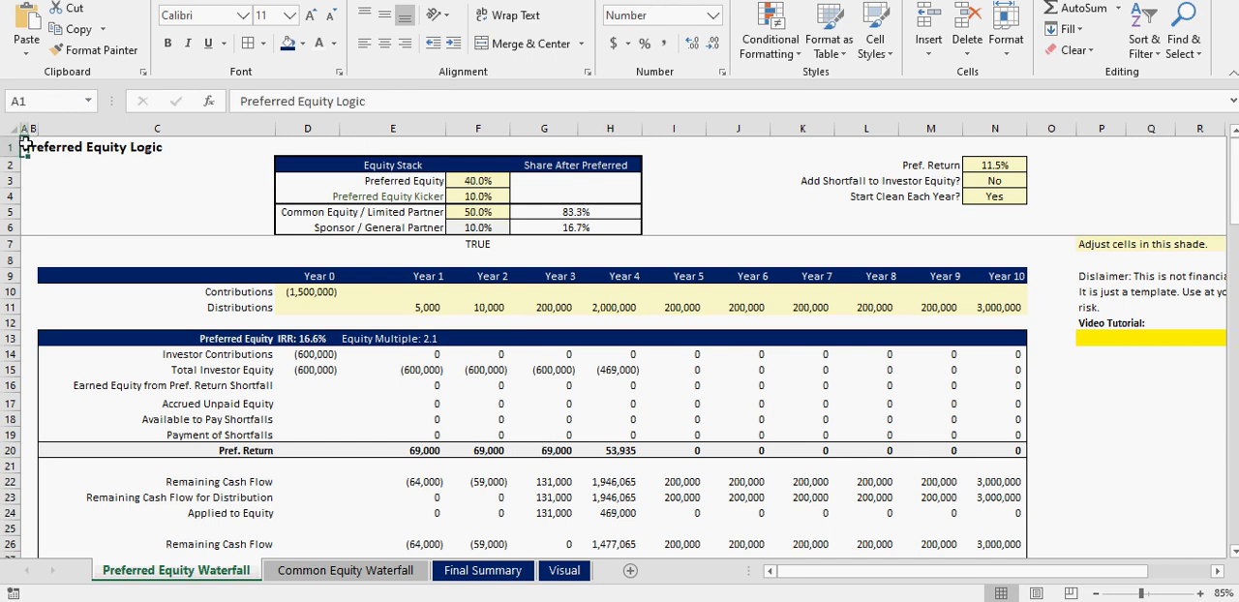
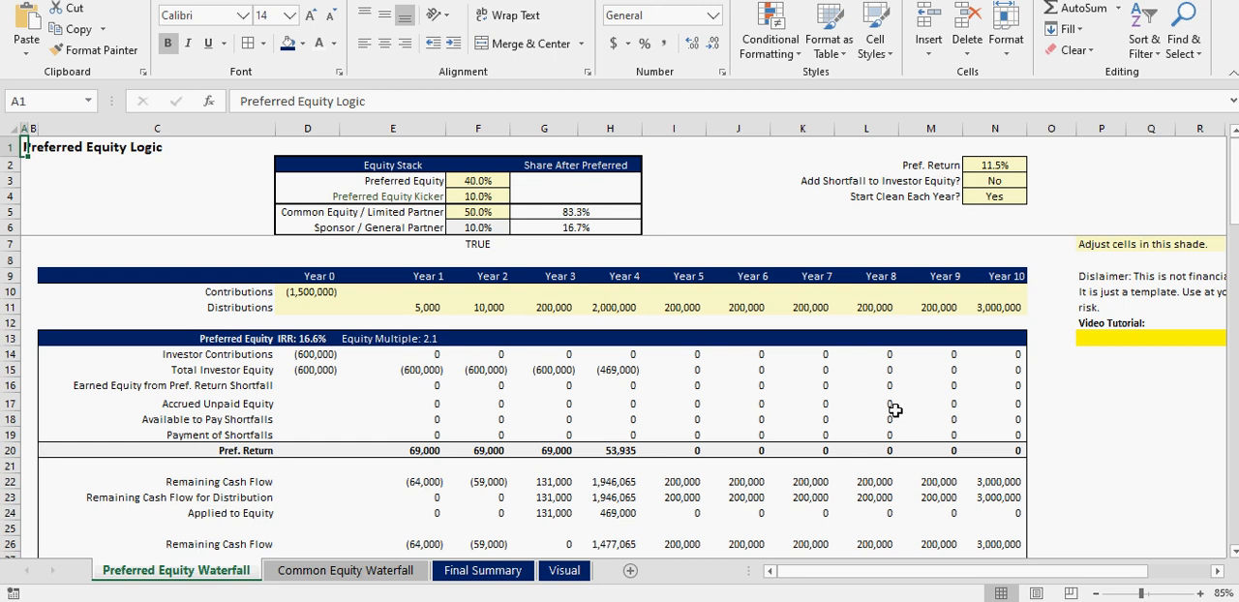
- Review the Equity Stack shares and the contribution and distribution inputs on the Preferred Equity Waterfall sheet
drag(354, 184, 610, 230)
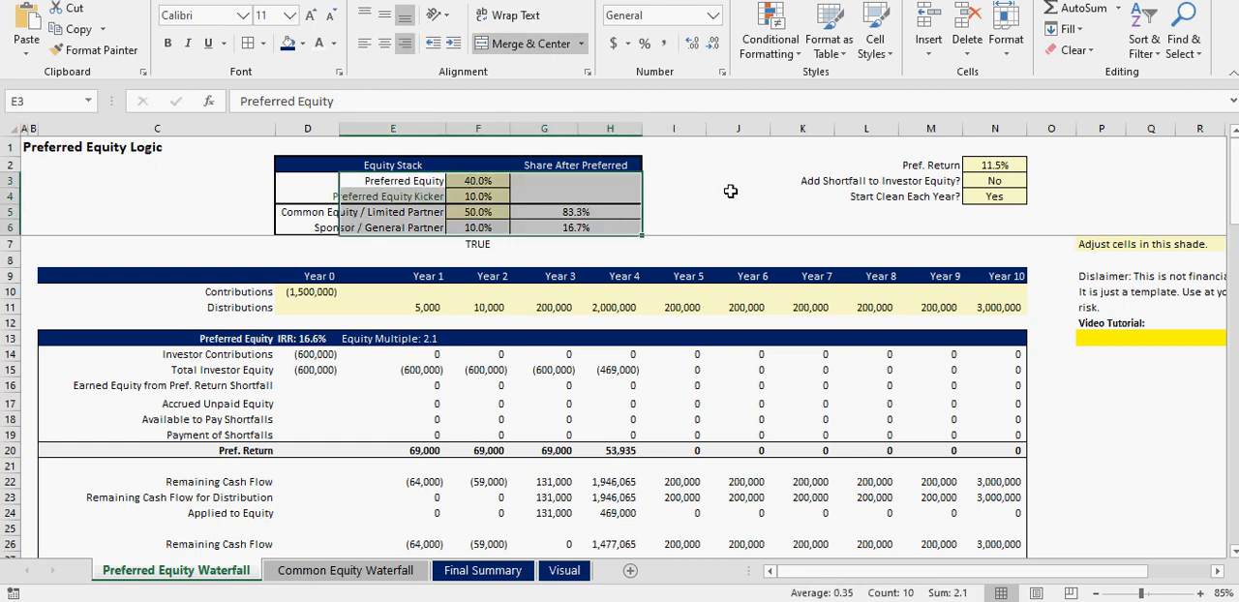
click(699, 190)
drag(43, 159, 944, 334)
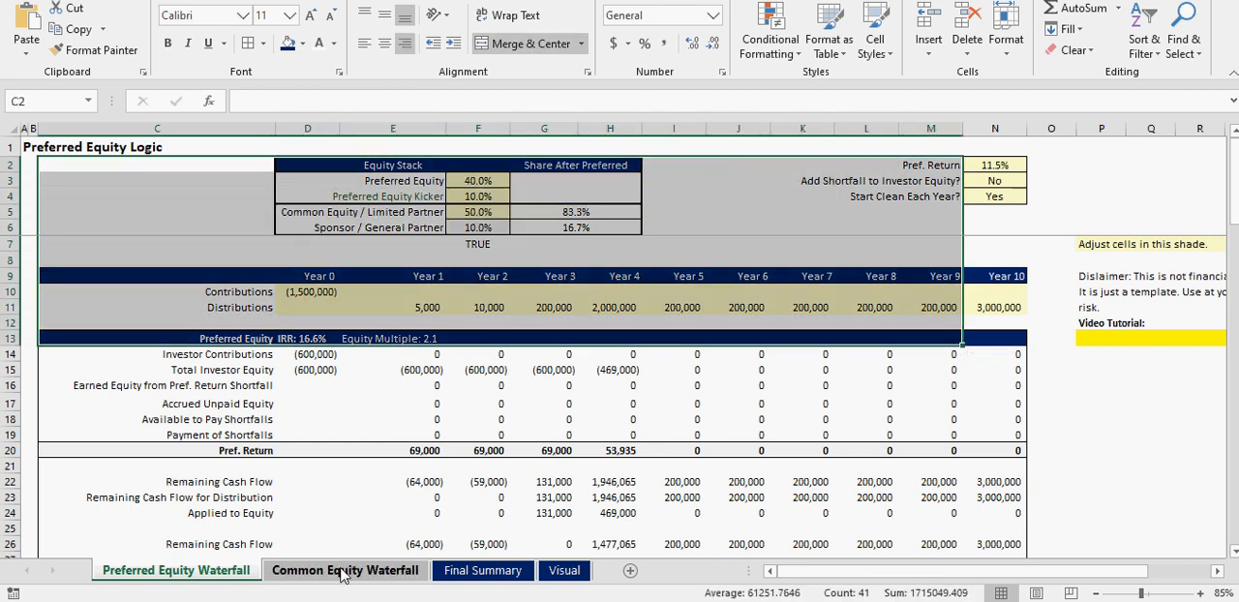
scroll(379, 407, down, 6)
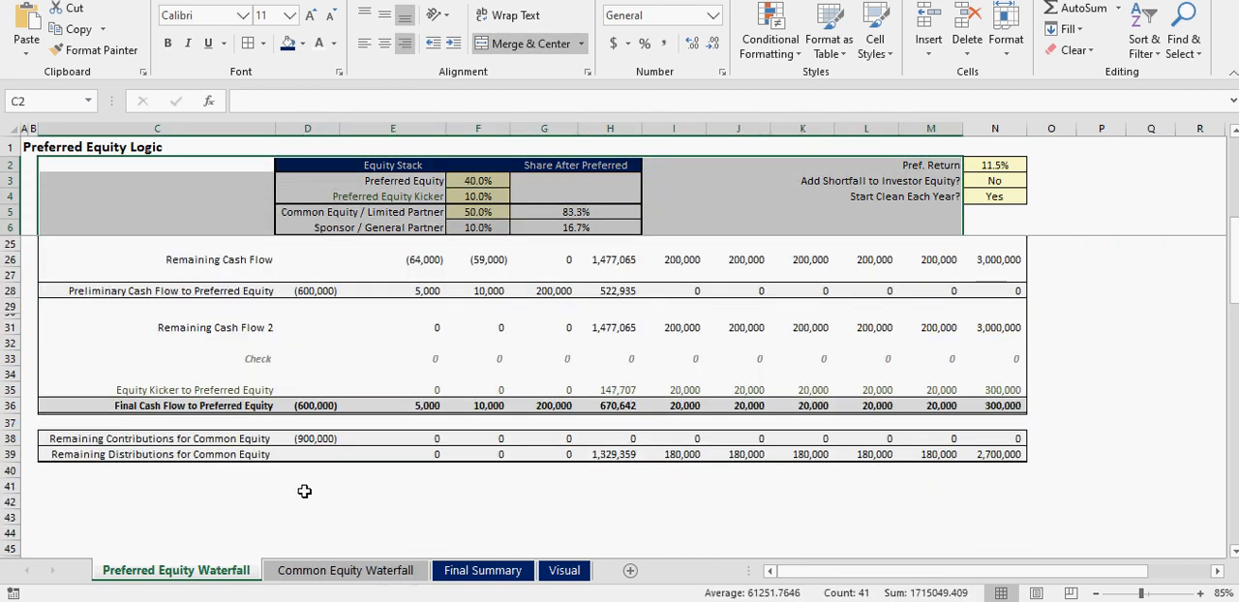
- Examine the Remaining Contributions and Remaining Distributions for Common Equity across Years 0 to 10
drag(177, 451, 1026, 457)
mouse_move(174, 438)
mouse_down()
mouse_move(987, 435)
mouse_move(162, 453)
mouse_up()
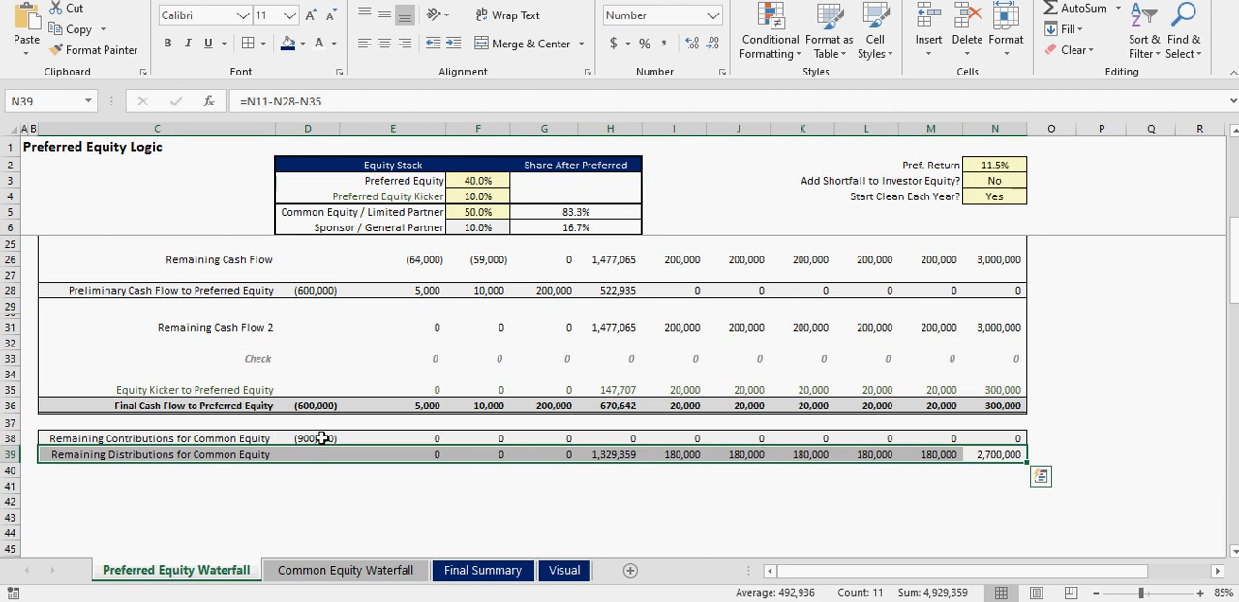
drag(323, 437, 1014, 454)
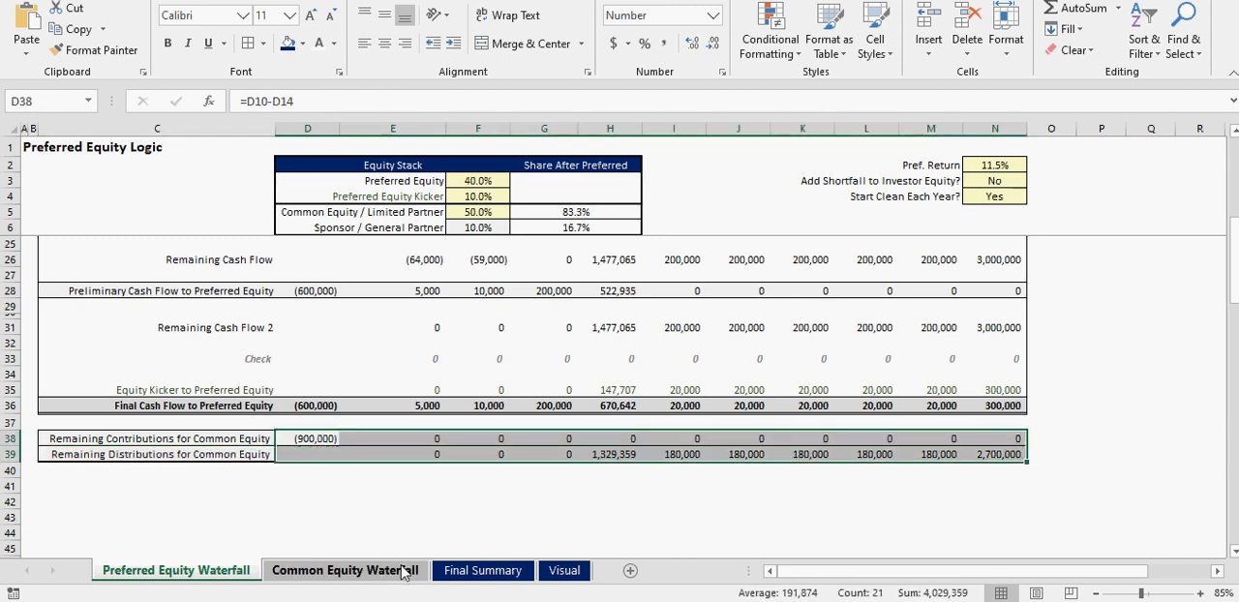
- On the Common Equity Waterfall sheet, inspect the IRR hurdles and the LP and GP splits for each tier
click(354, 571)
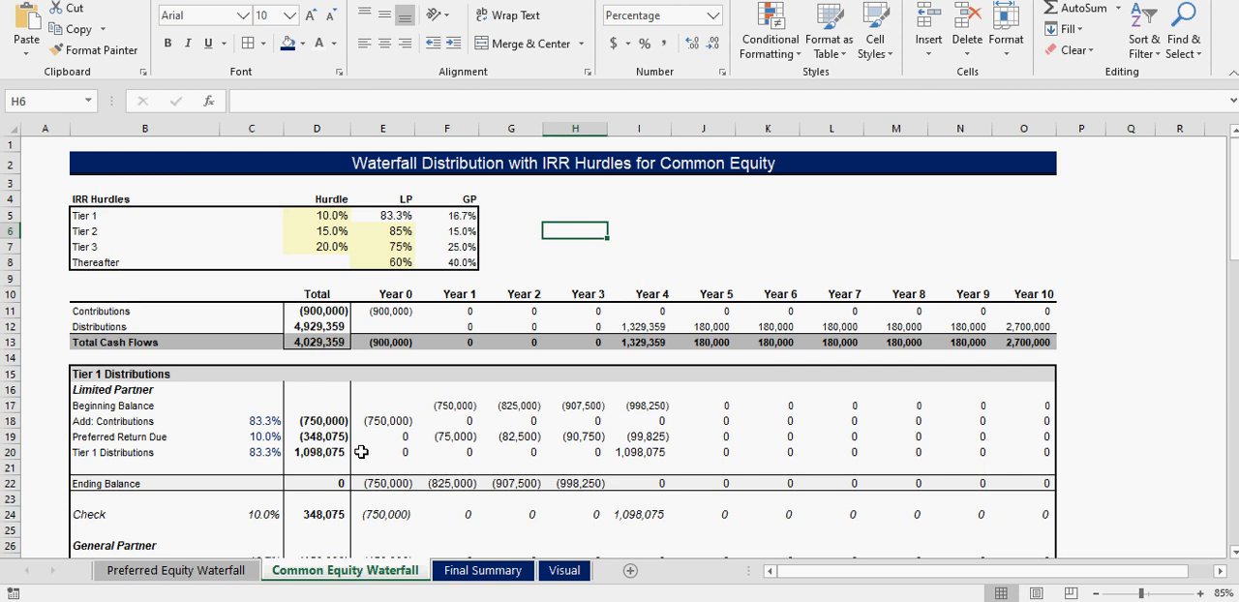
drag(325, 215, 324, 247)
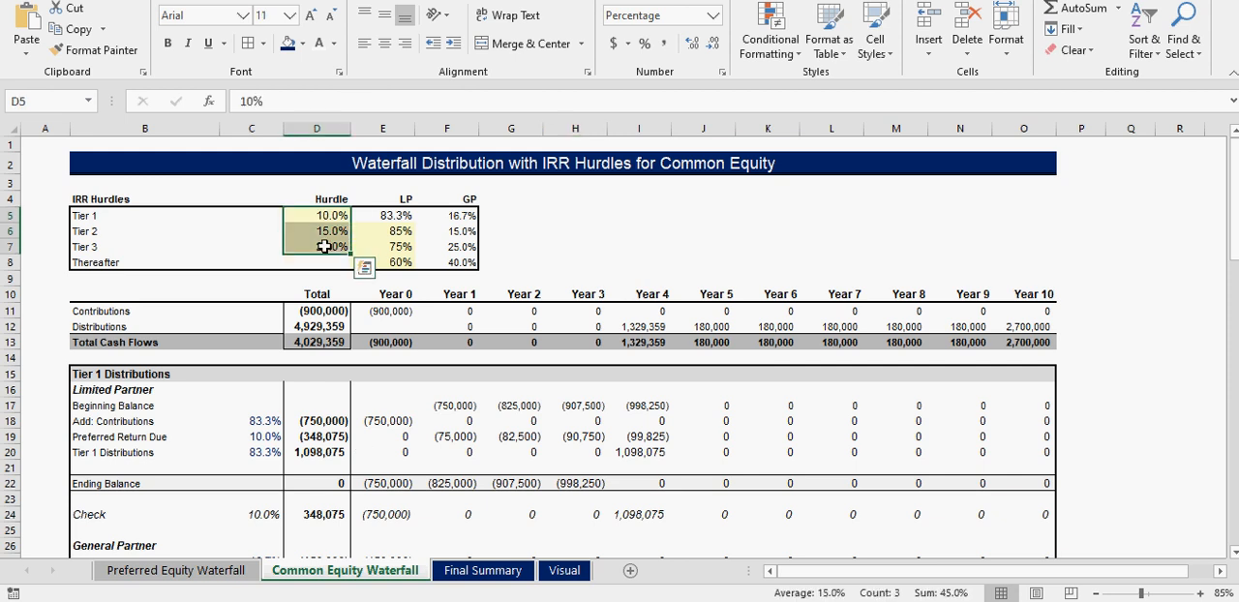
click(323, 215)
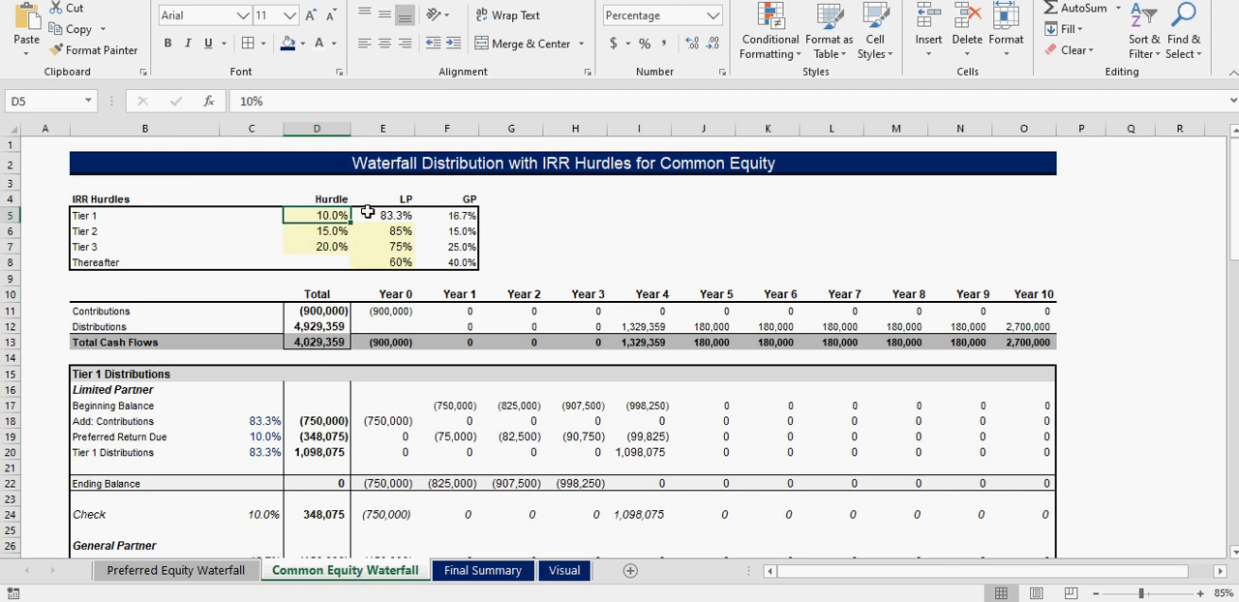
click(384, 212)
click(443, 215)
click(392, 232)
click(392, 246)
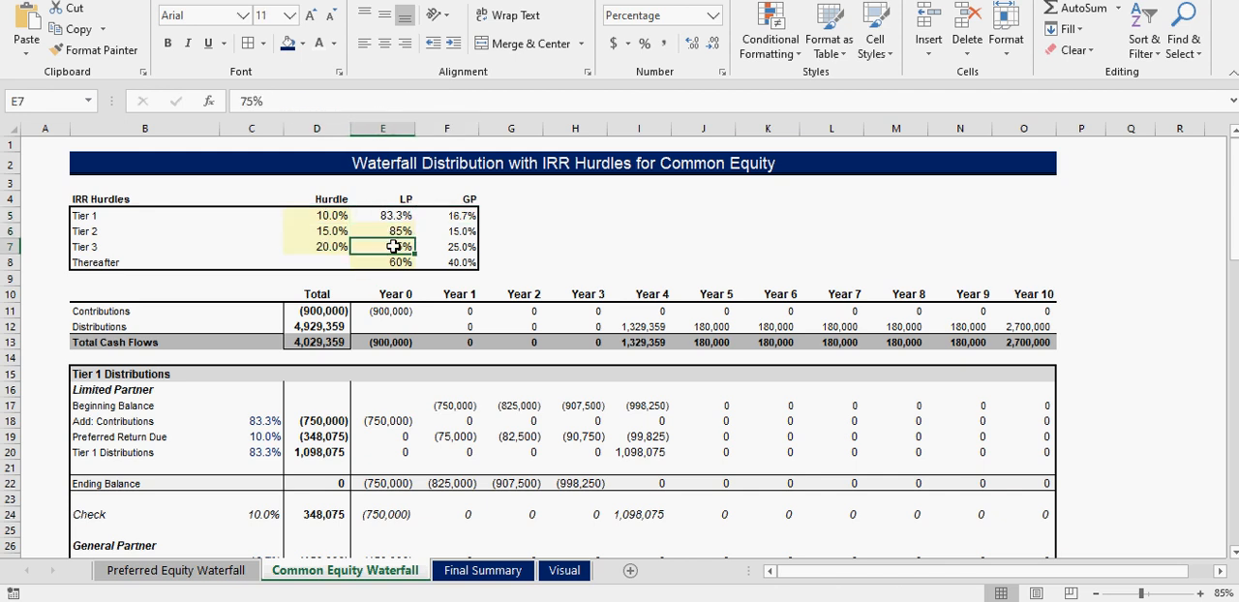
click(392, 261)
click(391, 233)
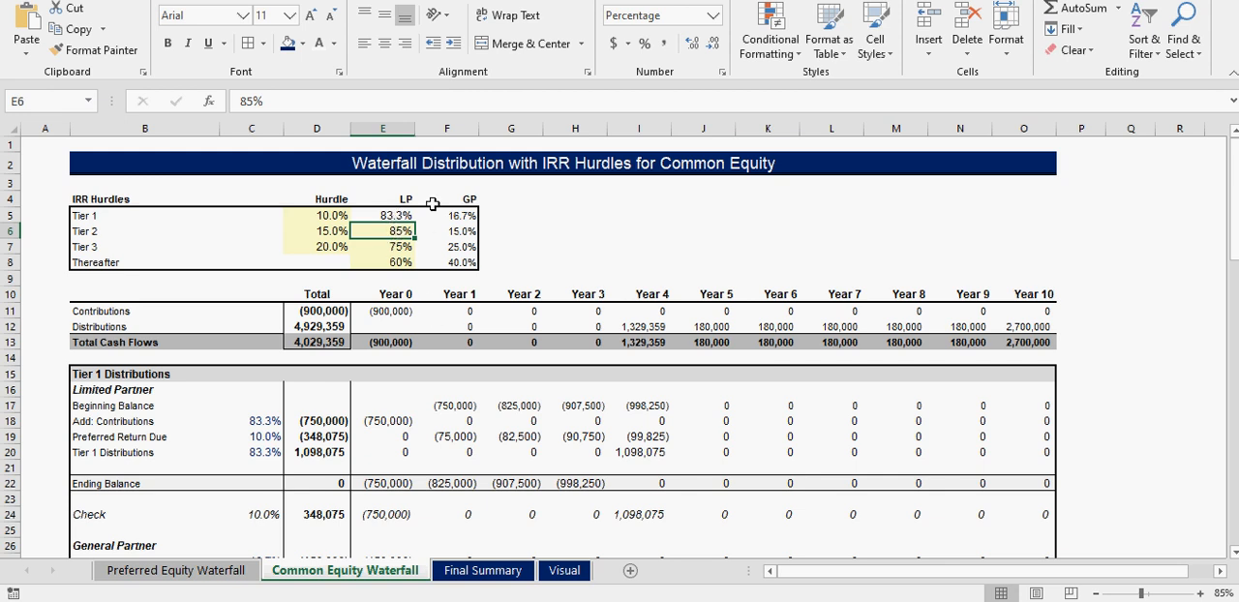
click(385, 215)
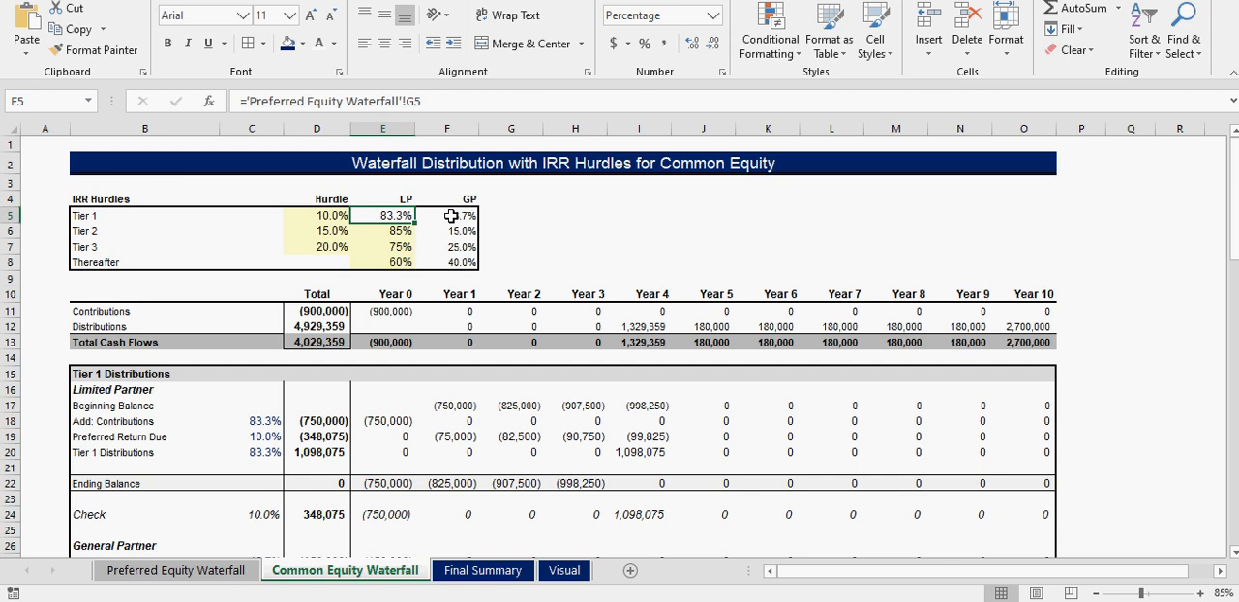
click(451, 216)
- Review the tier distributions and the Total Cash Flows section for common equity, returning to the top of the sheet
scroll(438, 465, down, 18)
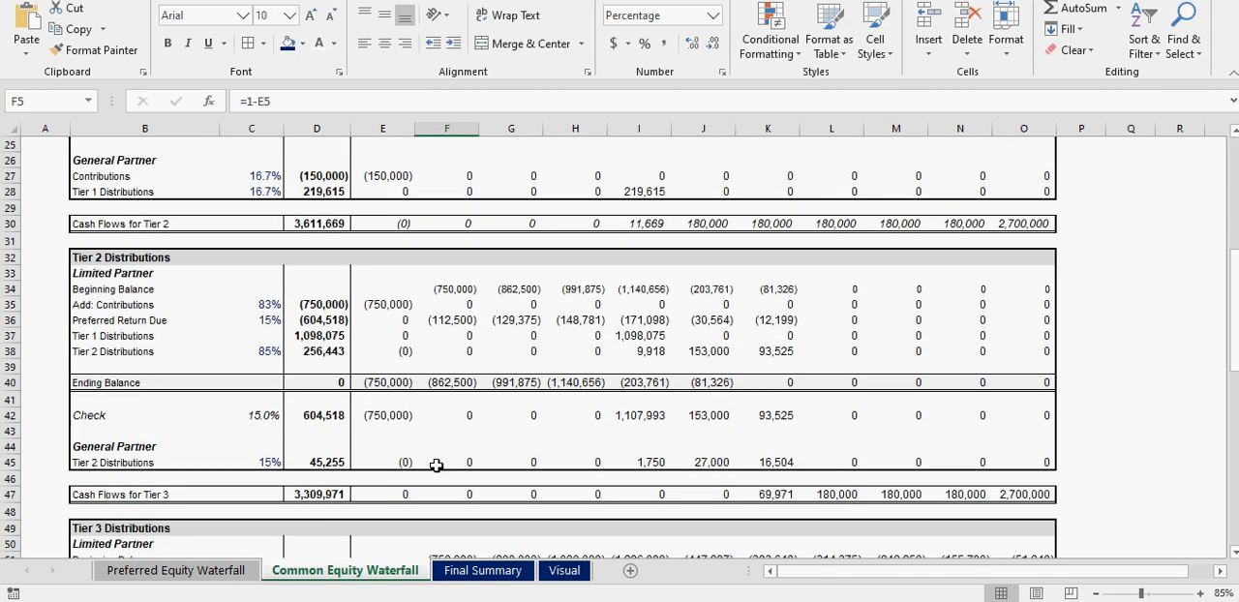
scroll(438, 466, down, 5)
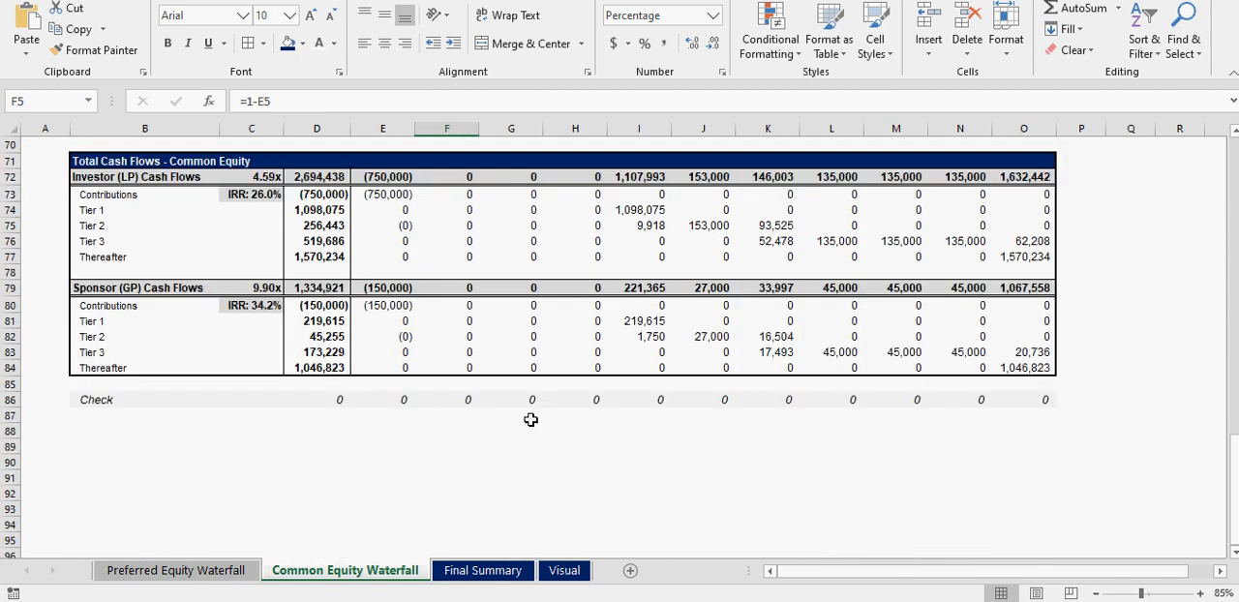
scroll(387, 391, up, 20)
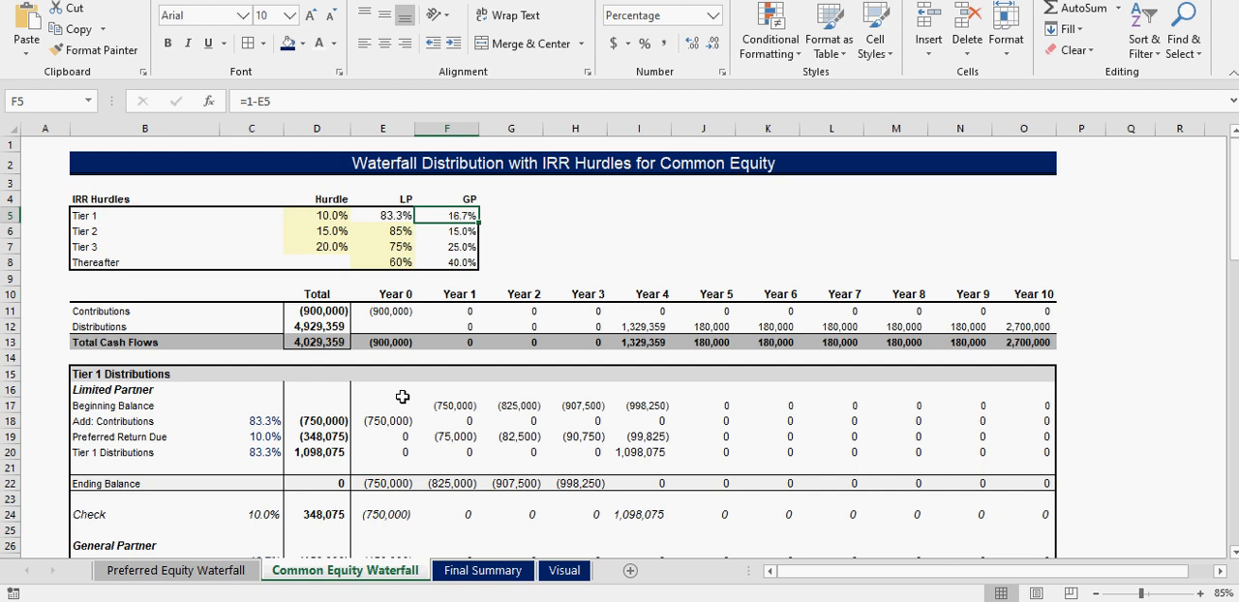
- On the Final Summary sheet, review the total cash flow rows for Preferred Equity and Common Equity / Investor
click(489, 570)
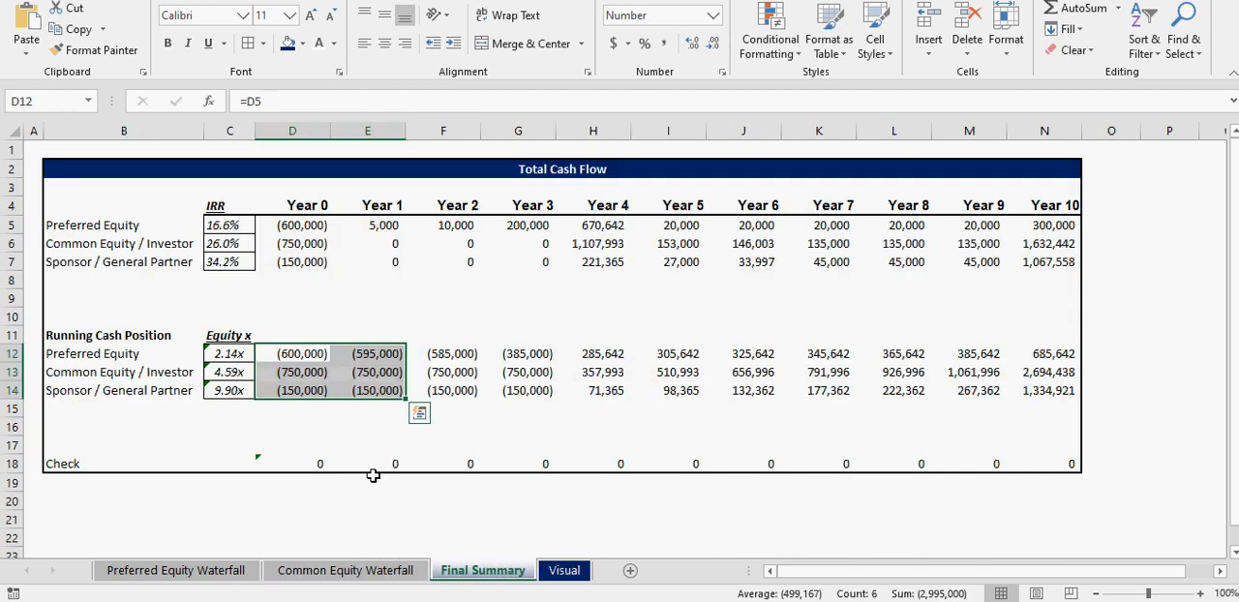
drag(296, 226, 1050, 261)
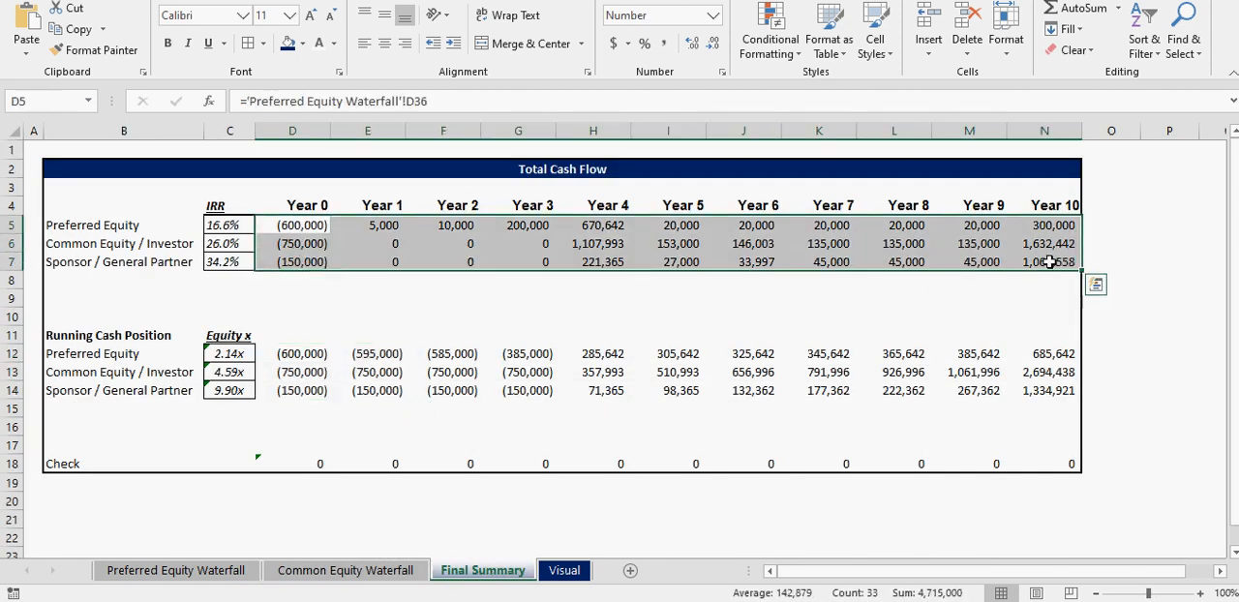
drag(122, 228, 1055, 225)
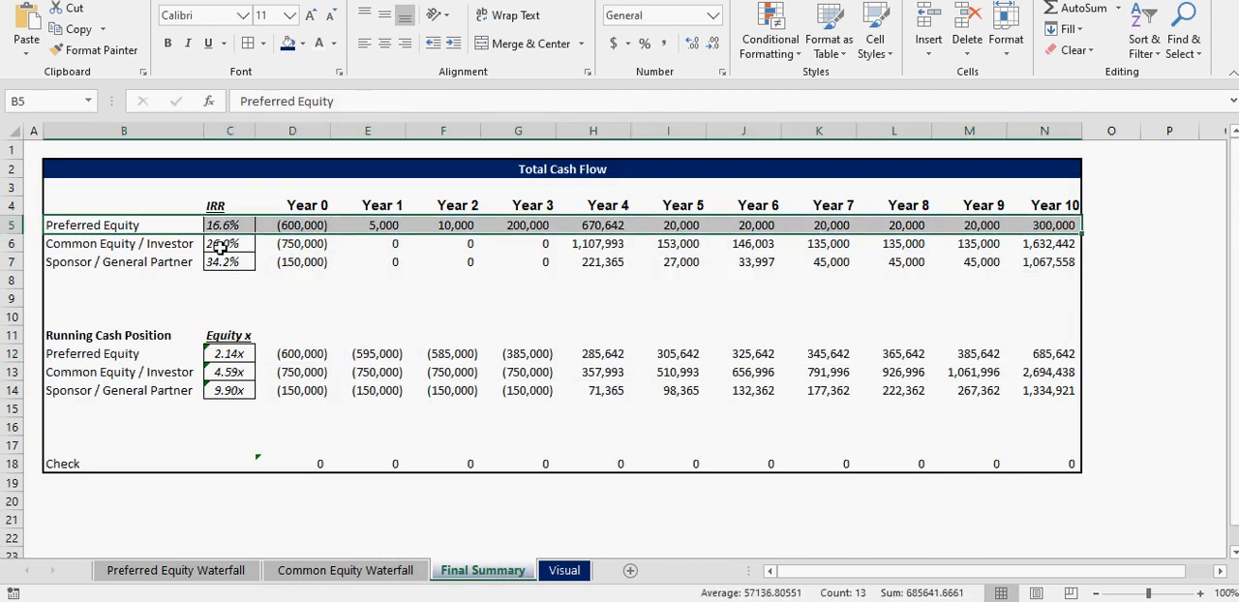
drag(119, 242, 1030, 244)
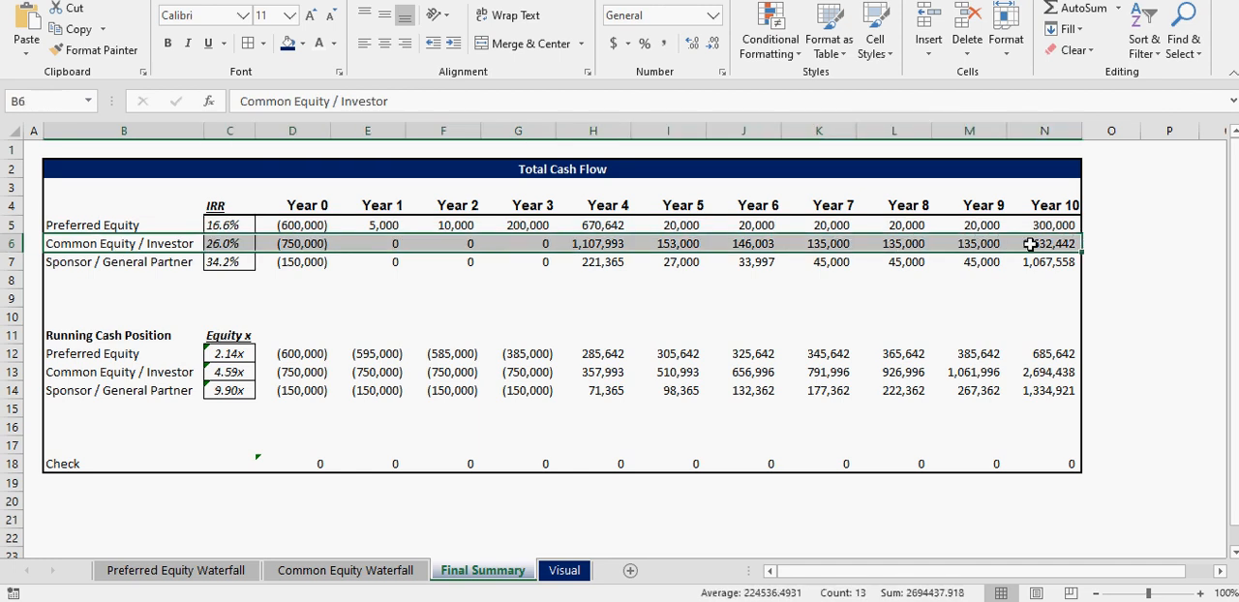
- Inspect the Preferred Equity cash flow formulas for Years 0 to 4 and the Year 4 Common Equity / Investor formula
click(300, 224)
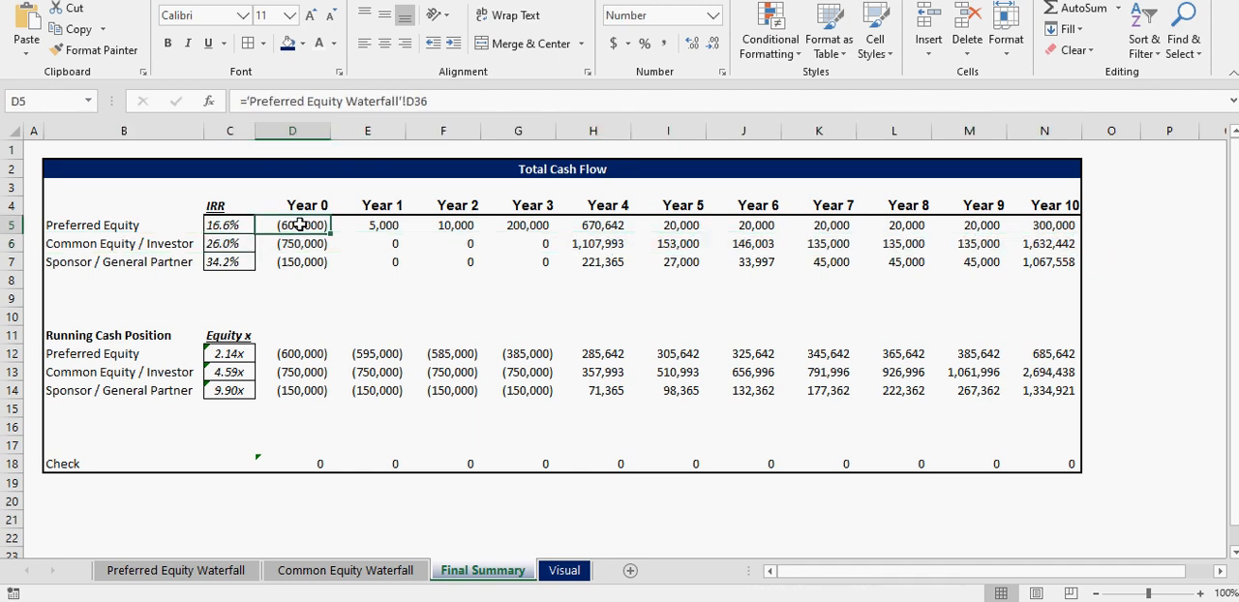
click(380, 224)
click(448, 225)
click(522, 224)
click(595, 225)
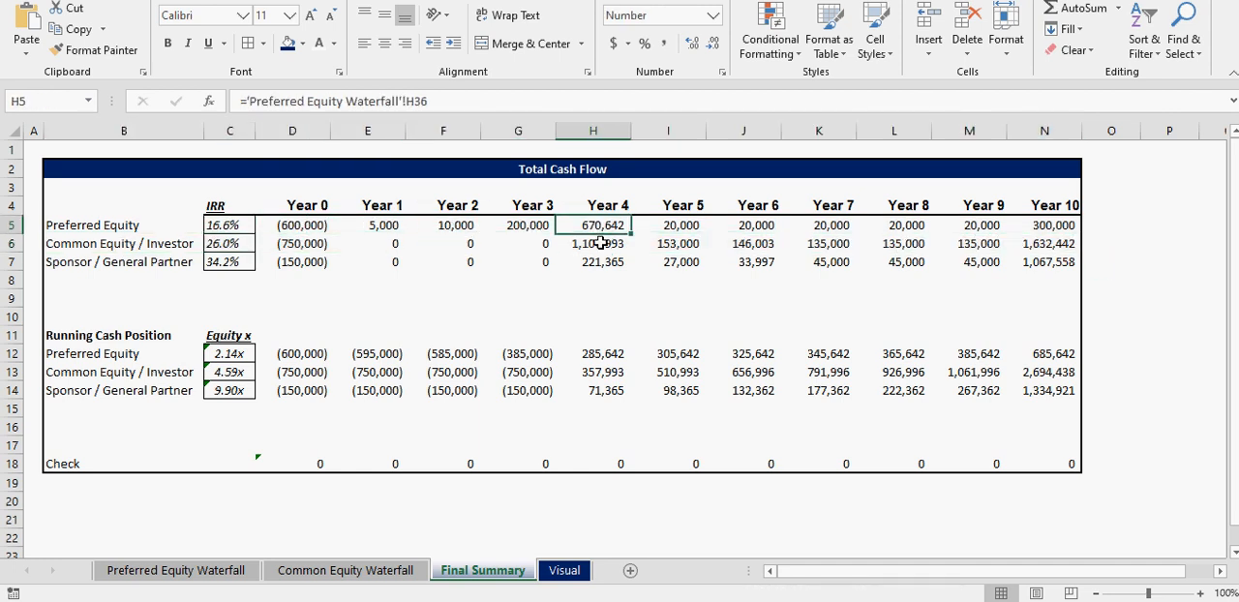
click(601, 243)
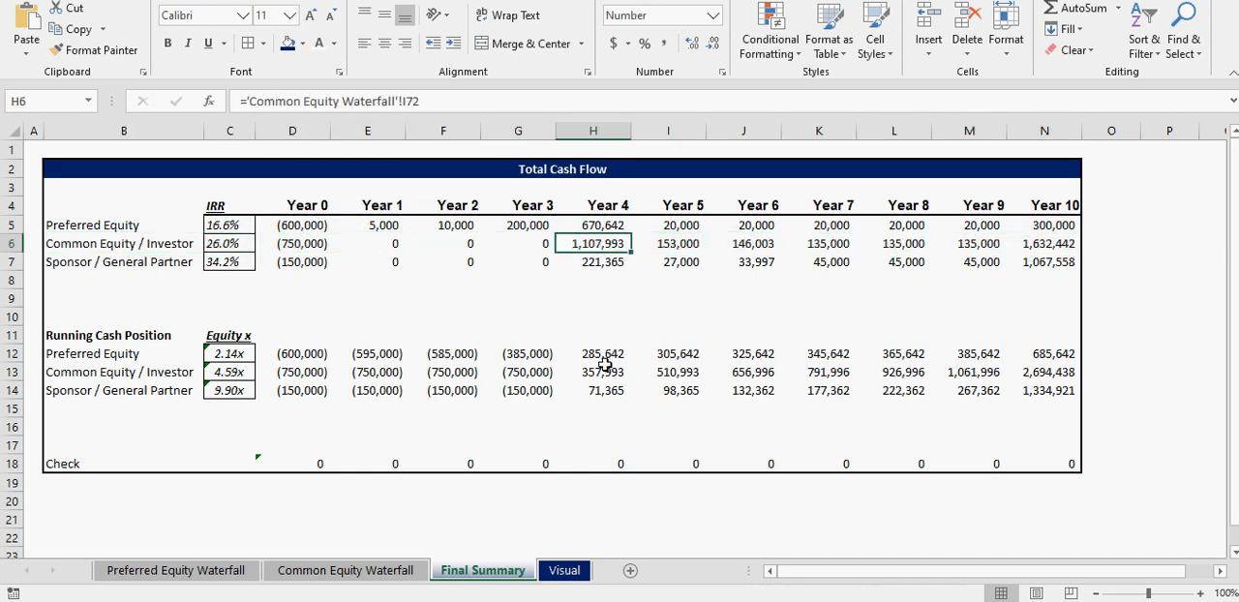
- On the Preferred Equity Waterfall sheet, set both the Preferred Equity share and the Preferred Equity Kicker to 0%
click(324, 570)
click(210, 571)
scroll(363, 455, up, 6)
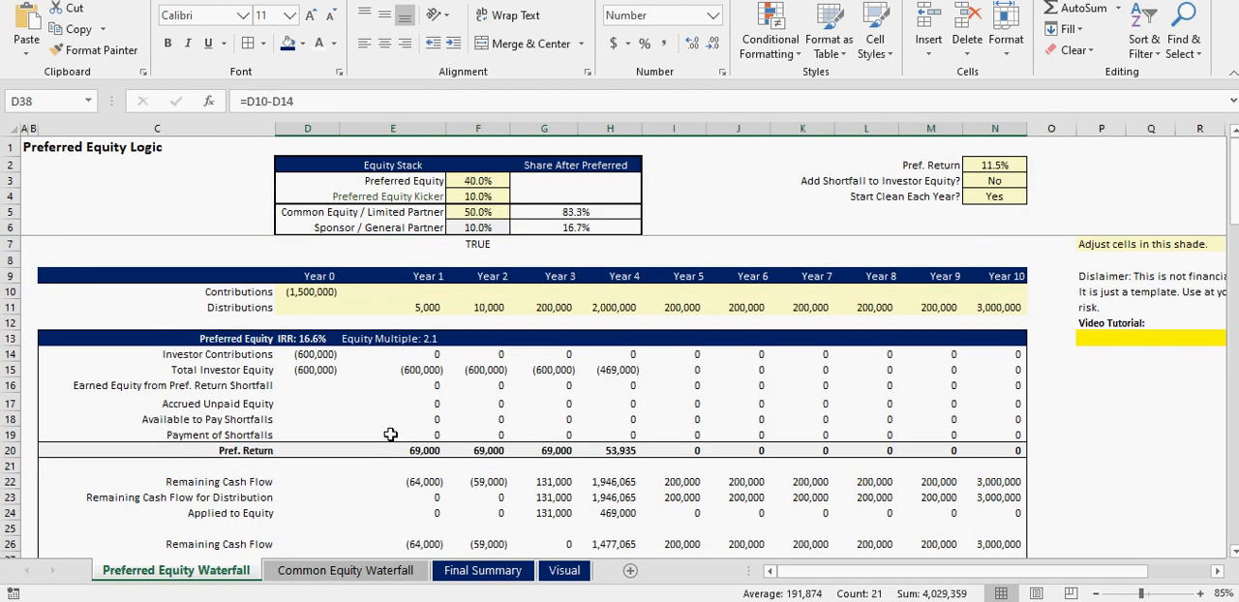
click(471, 180)
text(0)
key(Return)
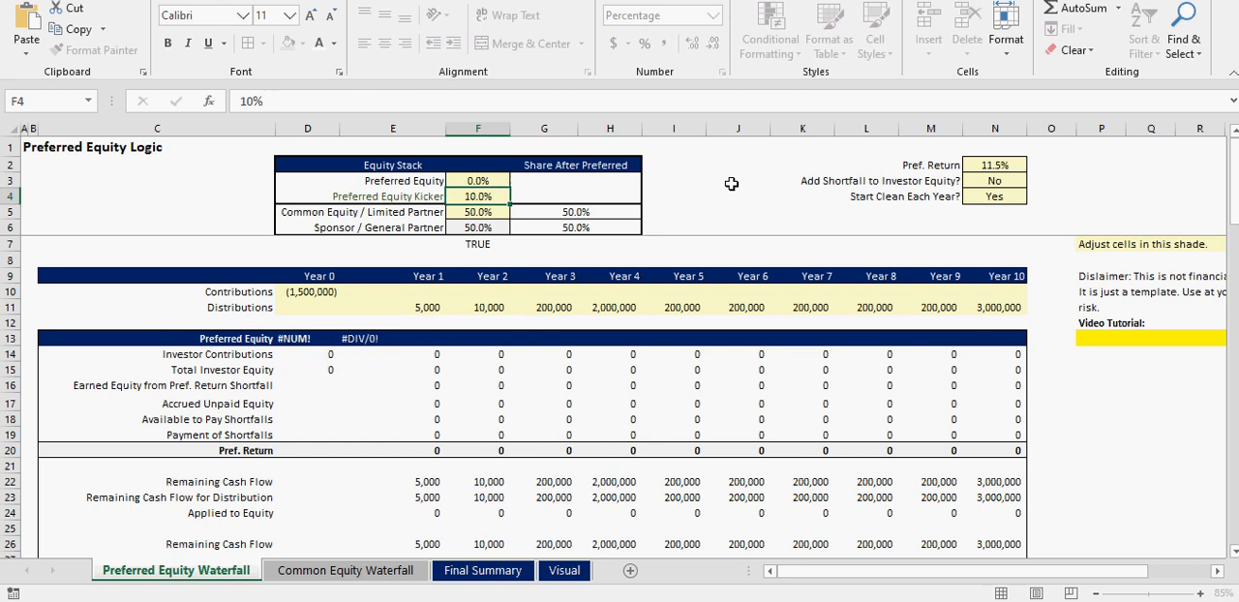
text(0)
key(Return)
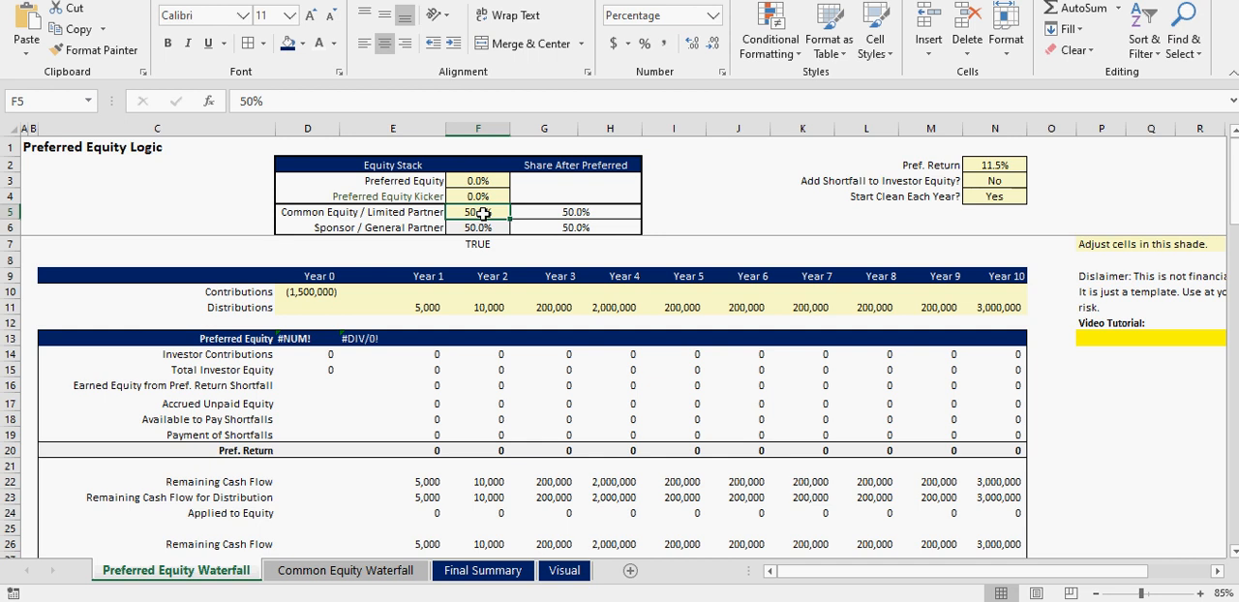
- Check the common equity sheet, and compare the preferred sheet's original contributions and distributions with its final preferred cash flow and remaining common equity rows
click(368, 572)
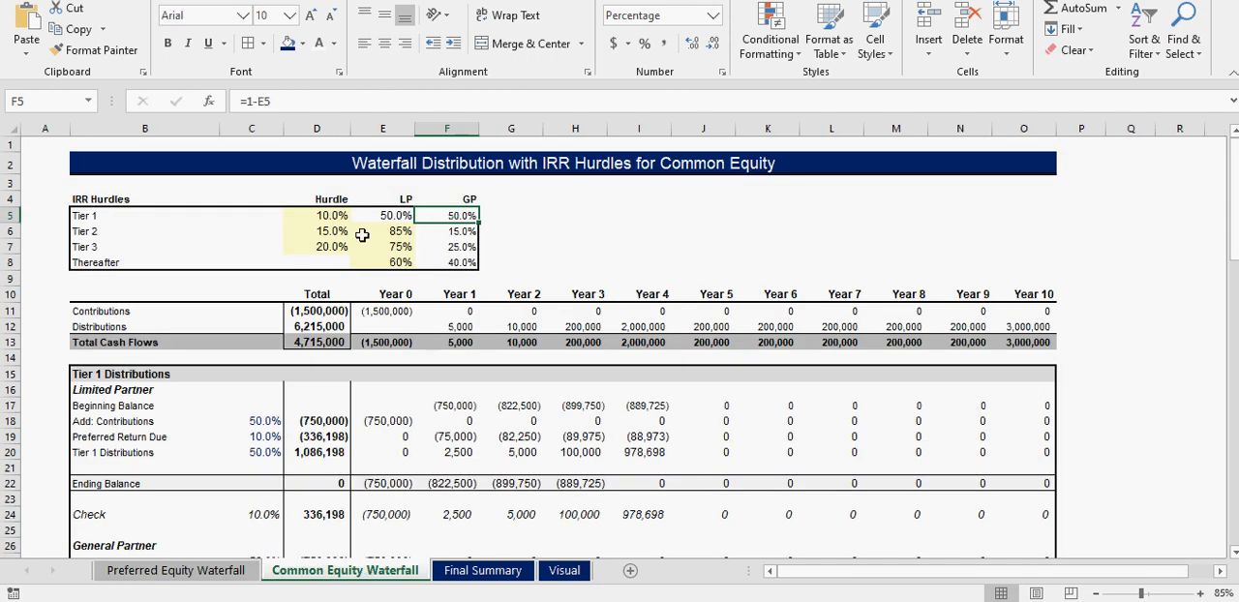
click(227, 573)
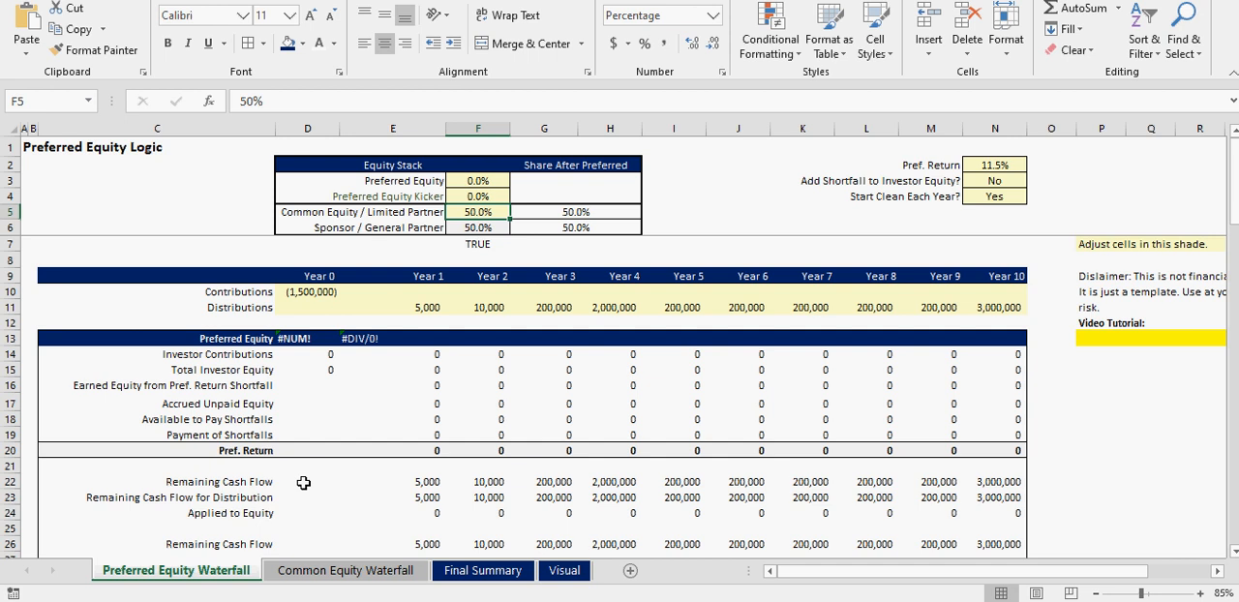
drag(308, 291, 1004, 308)
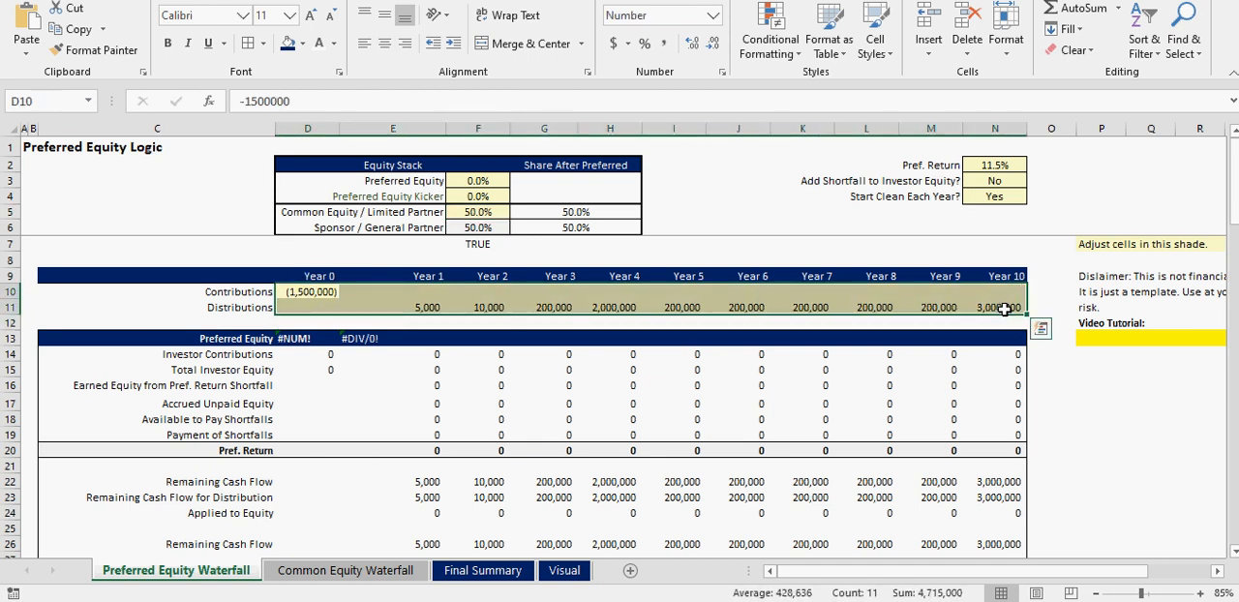
scroll(368, 455, down, 7)
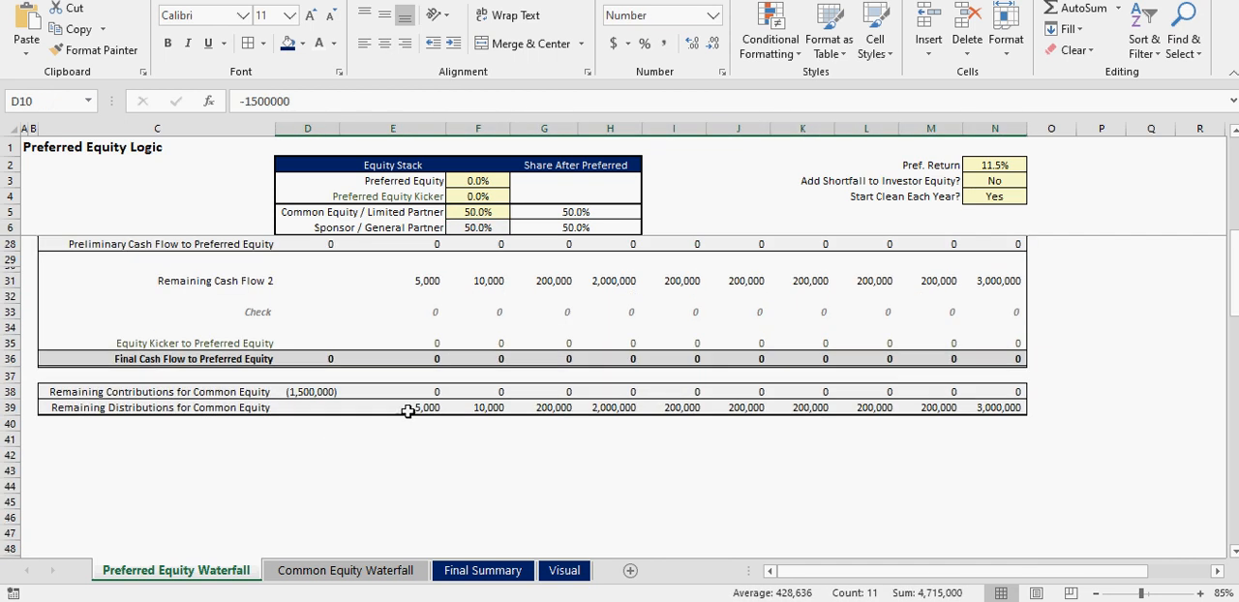
drag(423, 356, 984, 358)
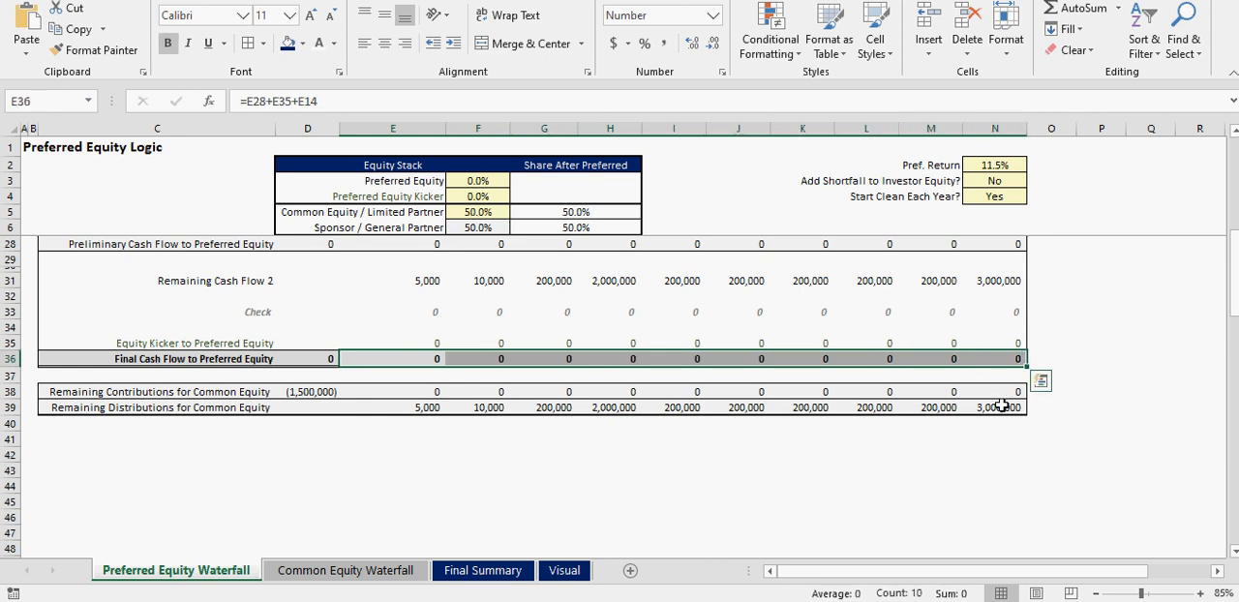
drag(1002, 406, 319, 390)
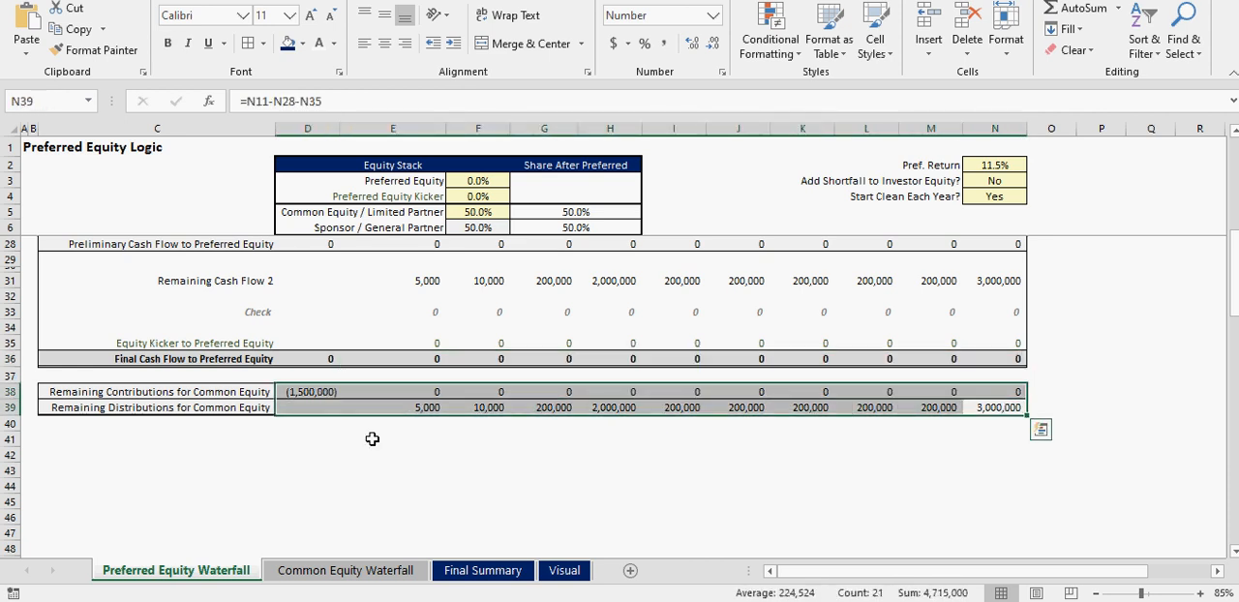
scroll(437, 446, up, 7)
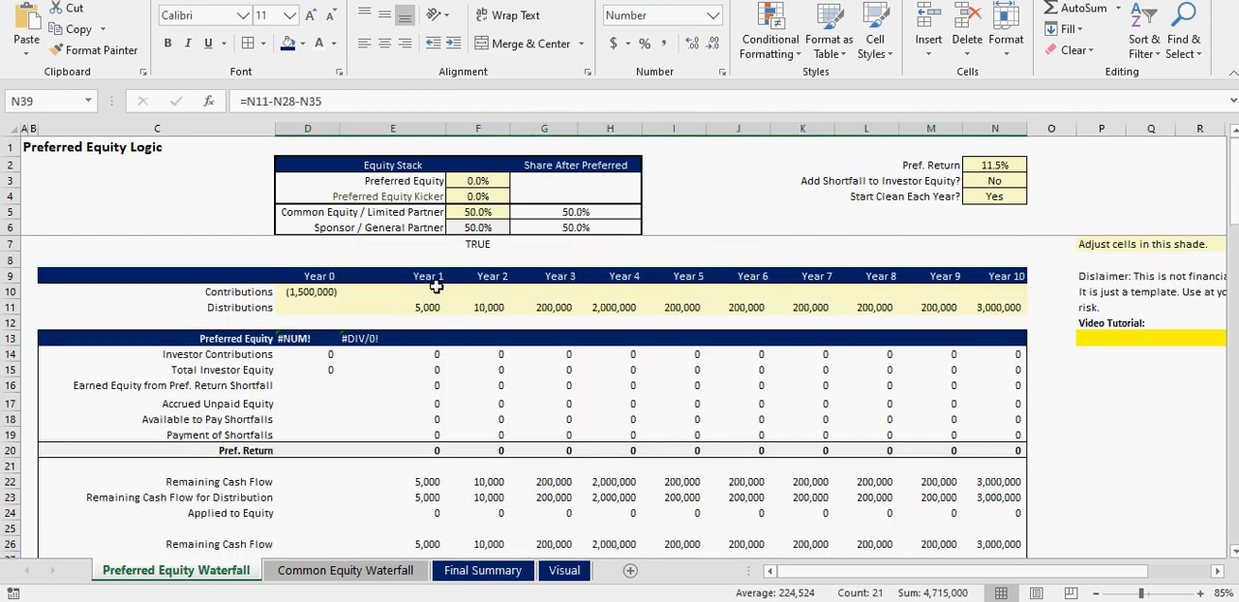
- Review the IRR hurdle table on the Common Equity Waterfall sheet, and select the Common Equity / Limited Partner share on the preferred sheet
click(352, 570)
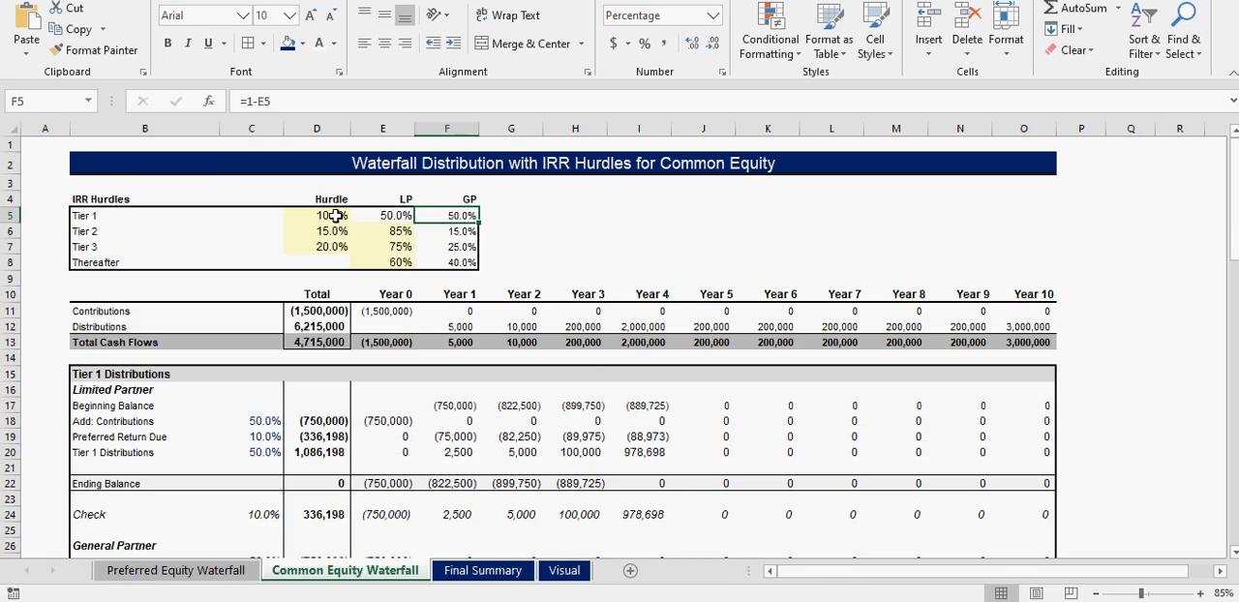
drag(333, 215, 465, 262)
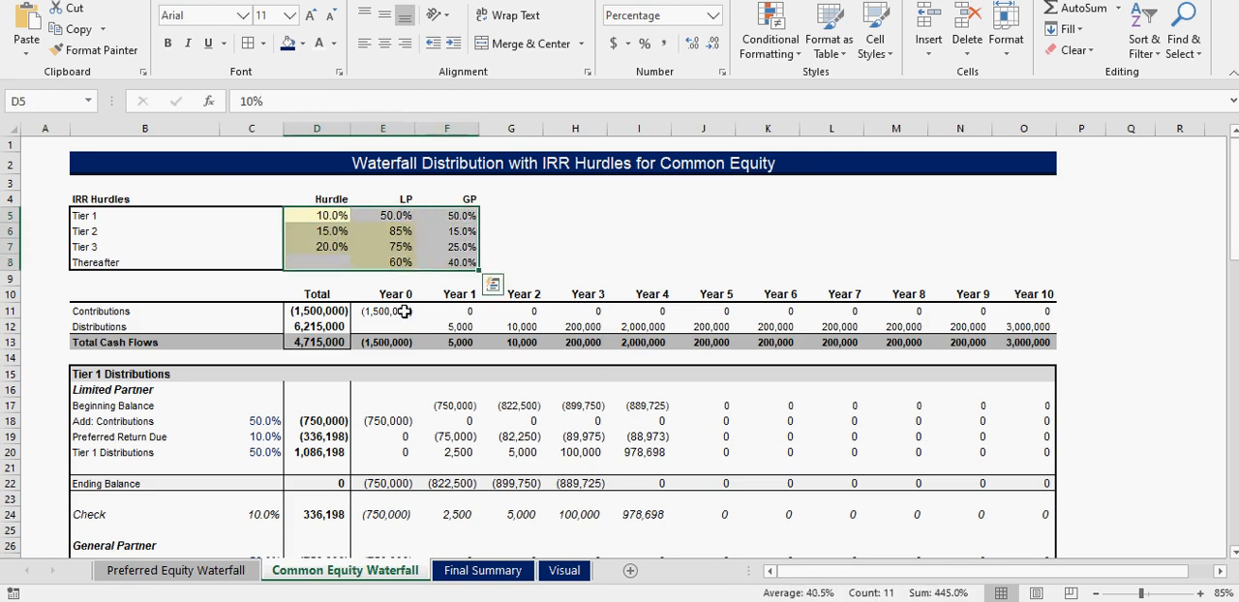
click(221, 571)
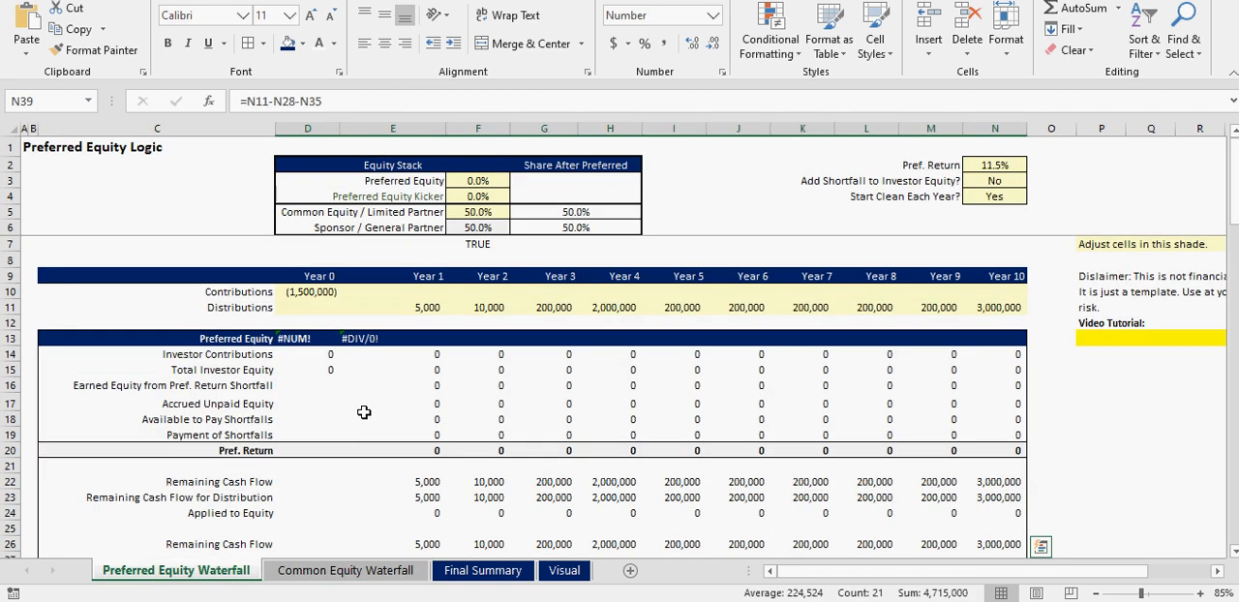
click(489, 211)
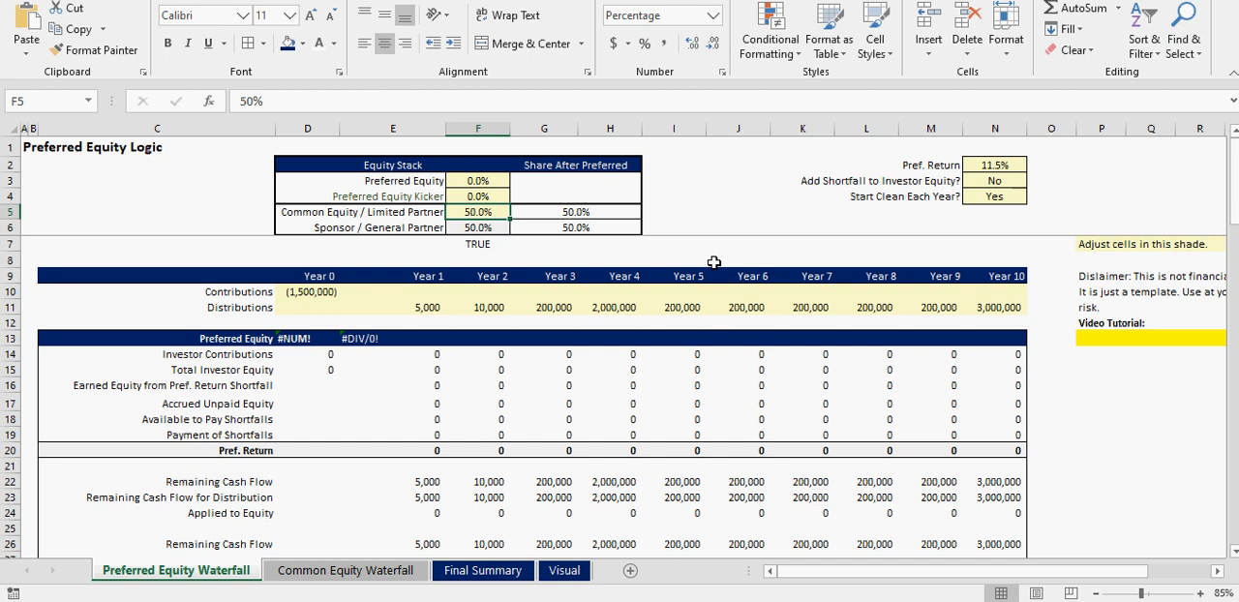
- Set the Common Equity / Limited Partner share to 80% and open the Final Summary sheet
text(80)
key(Return)
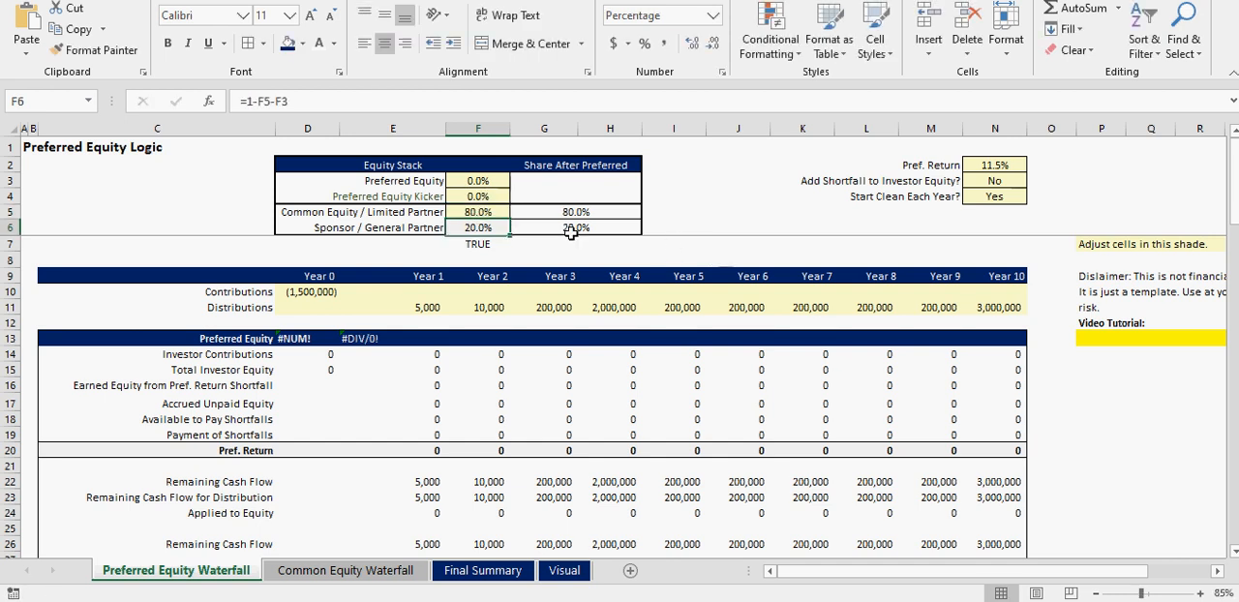
click(363, 573)
click(468, 572)
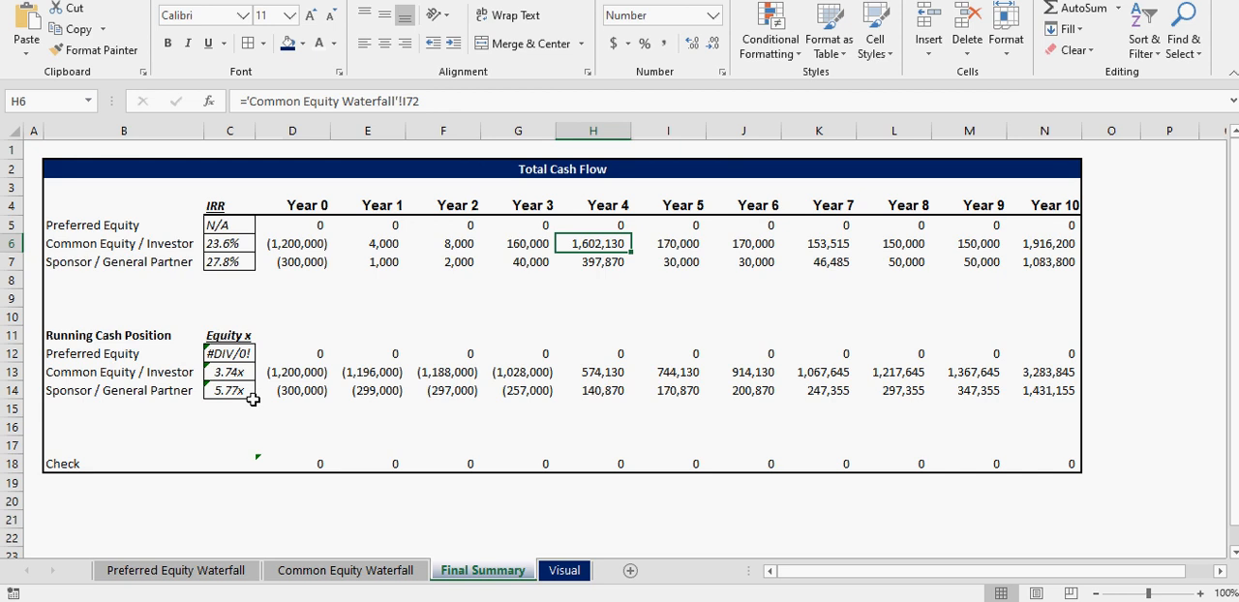
- Review the equity multiples for preferred equity, common equity and sponsor under Running Cash Position
click(239, 353)
click(232, 372)
click(234, 392)
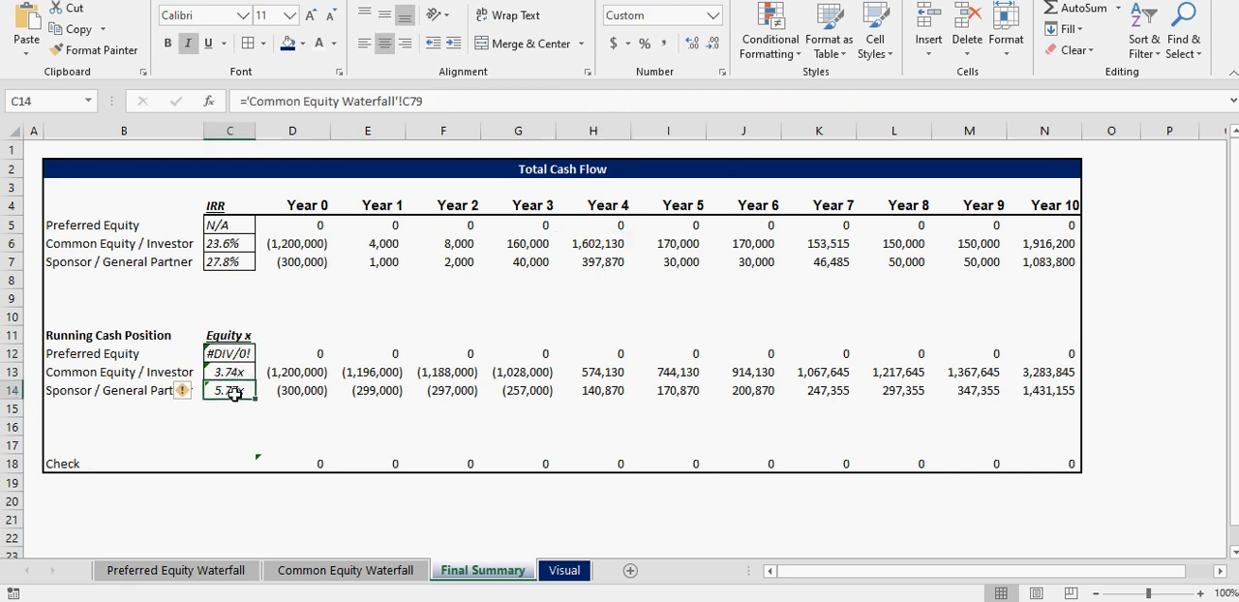
click(235, 372)
- Wrap the Preferred Equity multiple formula in C12 with IFERROR so that it returns "N/A" on an error
click(237, 352)
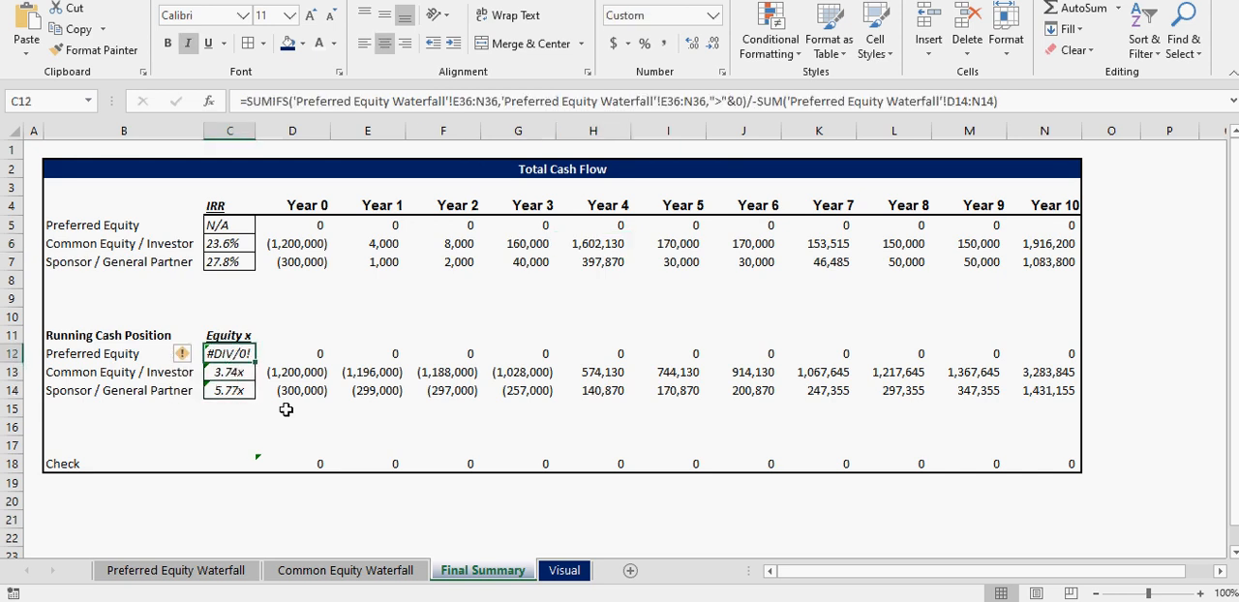
click(246, 101)
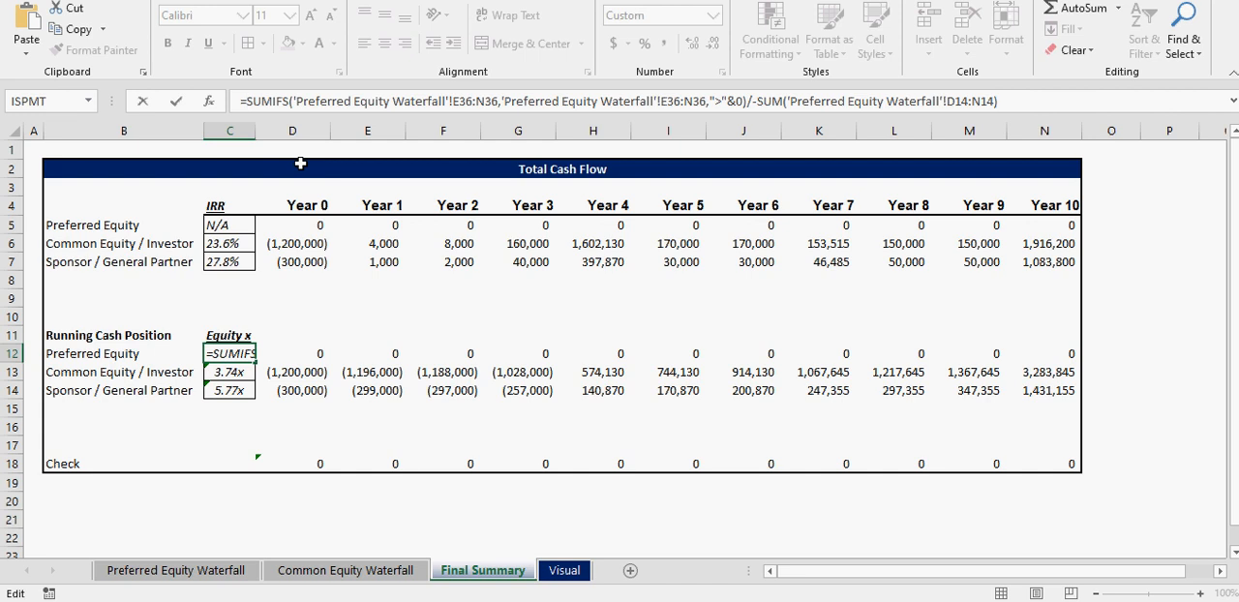
text(ror()
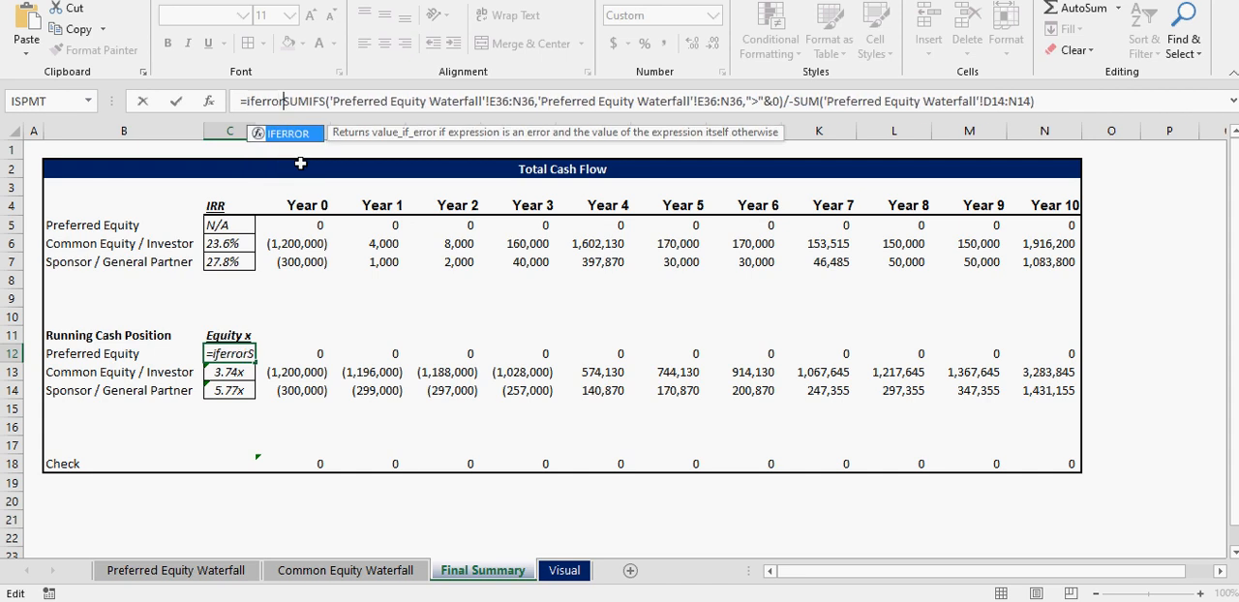
click(1111, 102)
text(,"N/A")
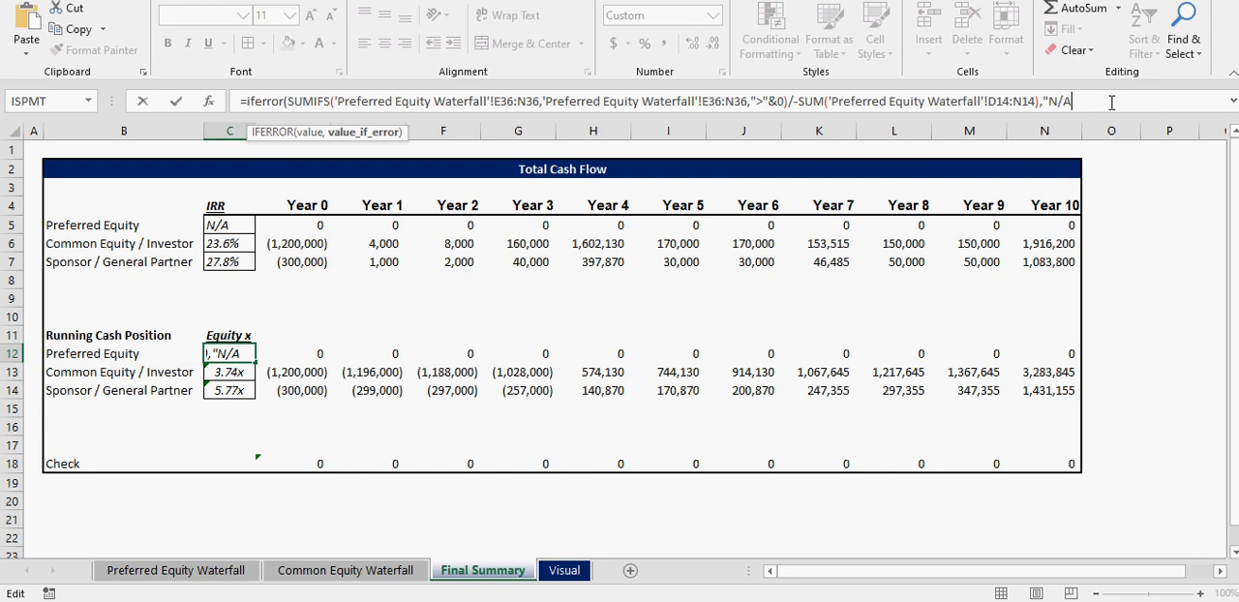
key(Return)
key(Return)
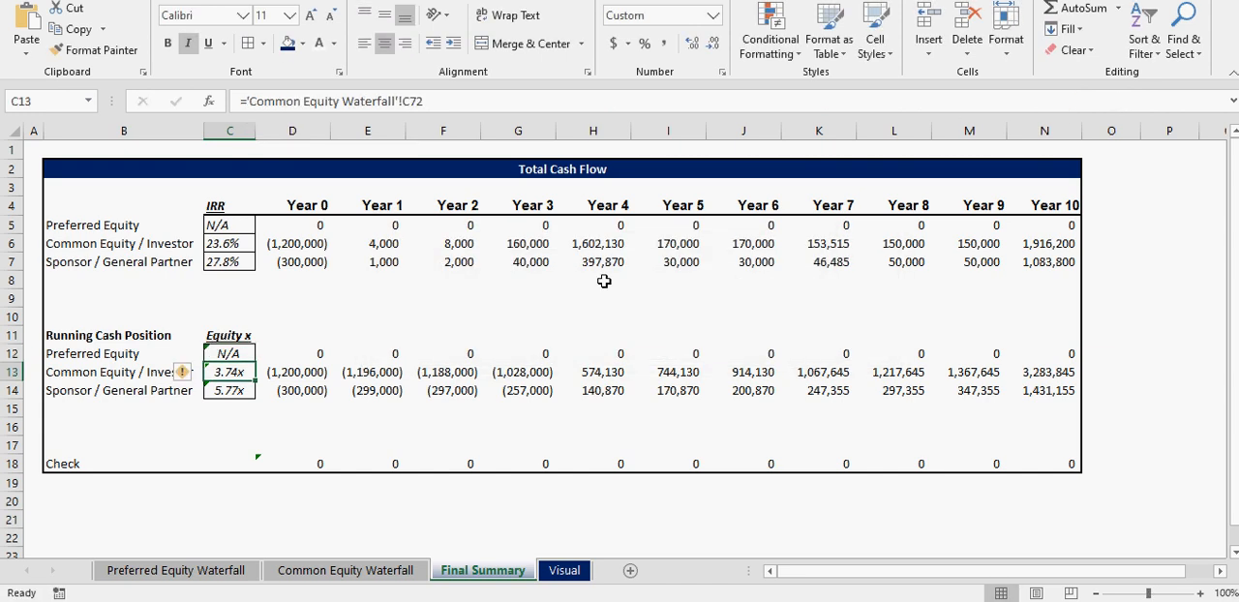
- Left-align the IRR and equity multiple cells C5:C14 on the Final Summary sheet
click(231, 354)
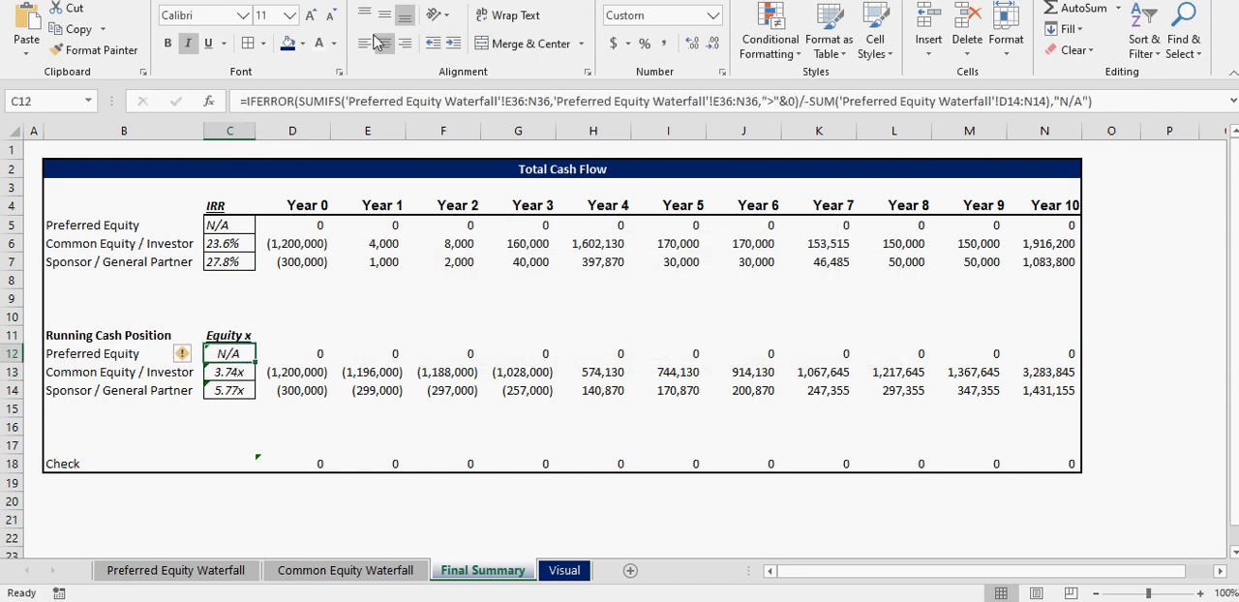
drag(221, 224, 226, 390)
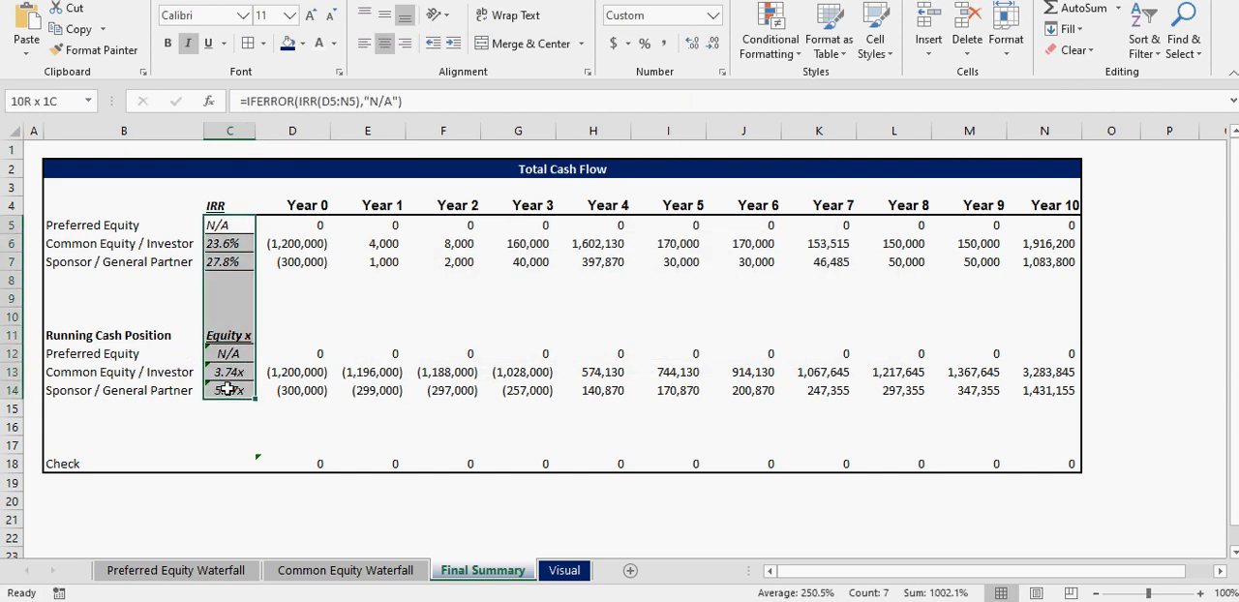
click(364, 44)
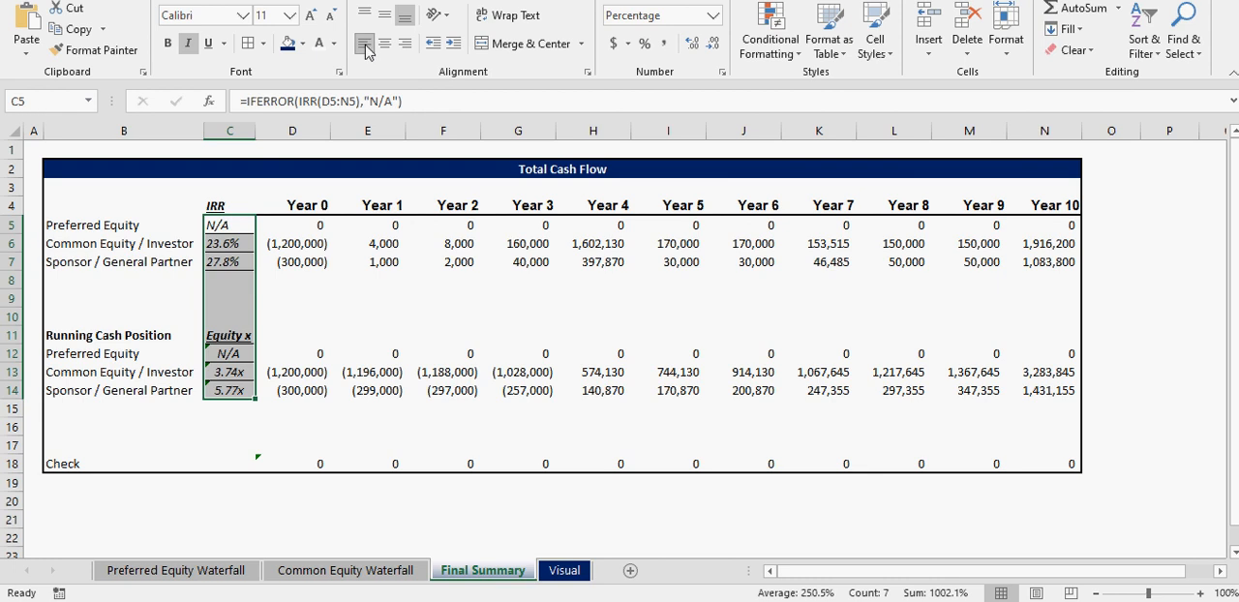
click(293, 500)
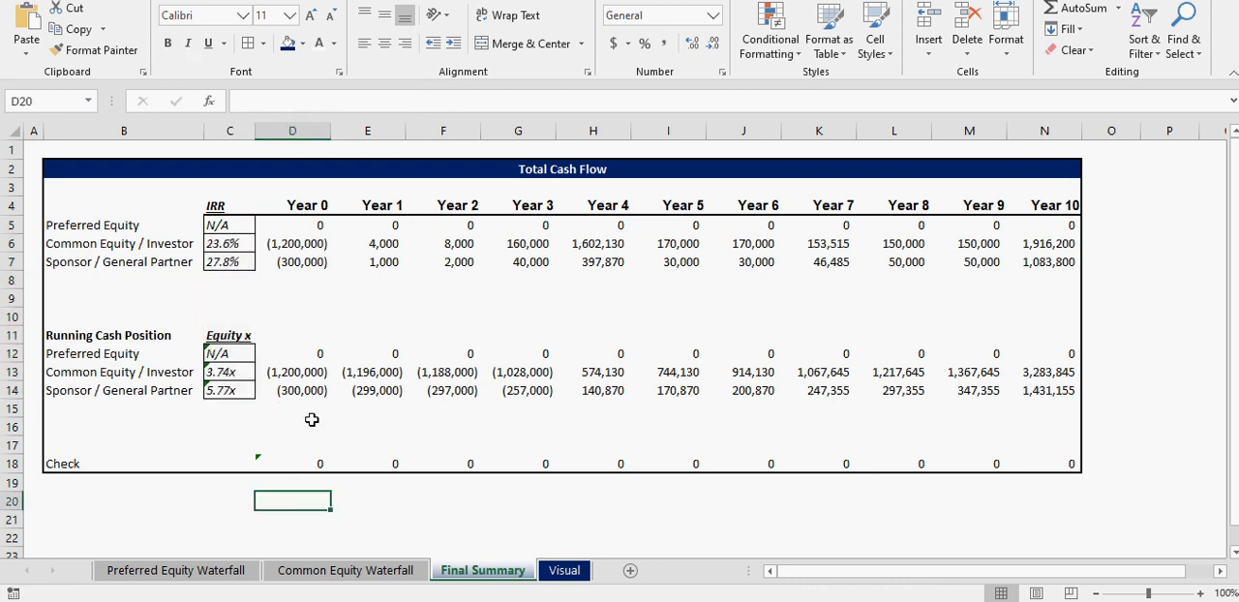
- On the Preferred Equity Waterfall sheet, set Preferred Equity to 40% and the Preferred Equity Kicker to 15%
click(306, 573)
click(219, 573)
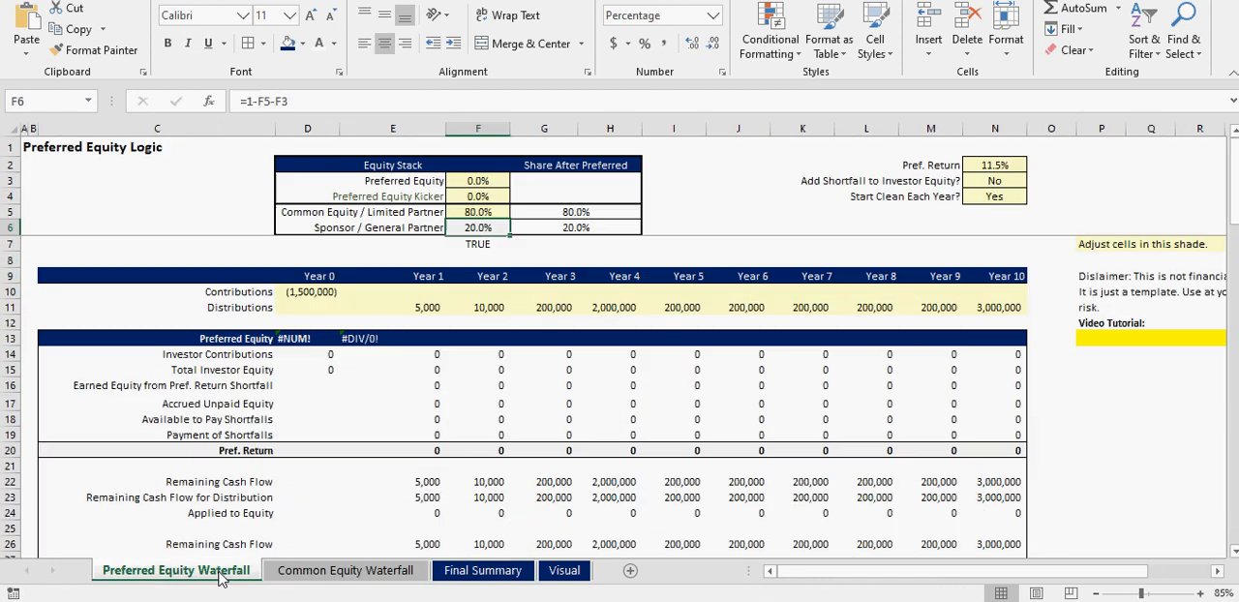
click(478, 182)
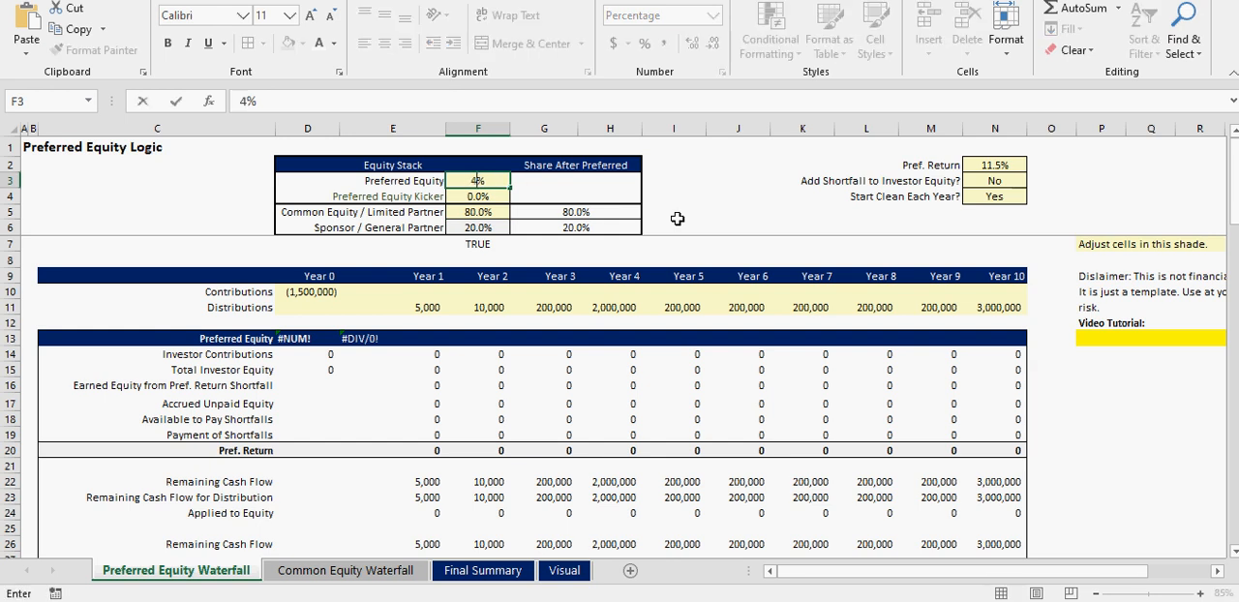
text(40)
key(Return)
text(15)
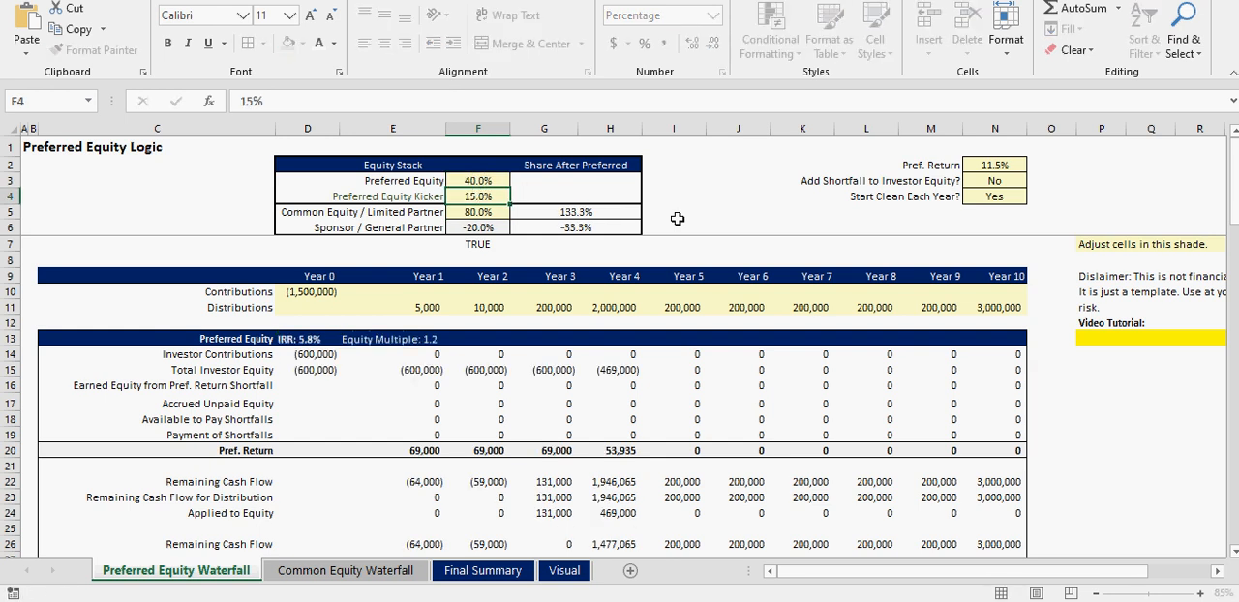
key(Return)
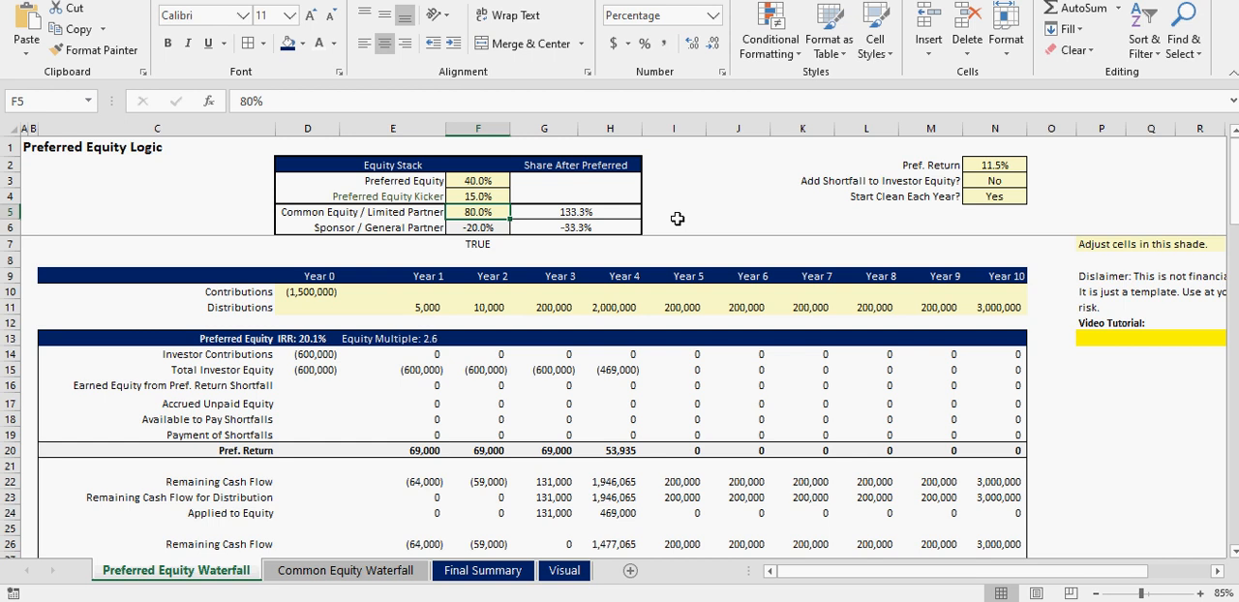
- Try Common Equity / Limited Partner shares of 50% and 60%, and check the resulting equity stack
text(50)
key(Return)
key(Up)
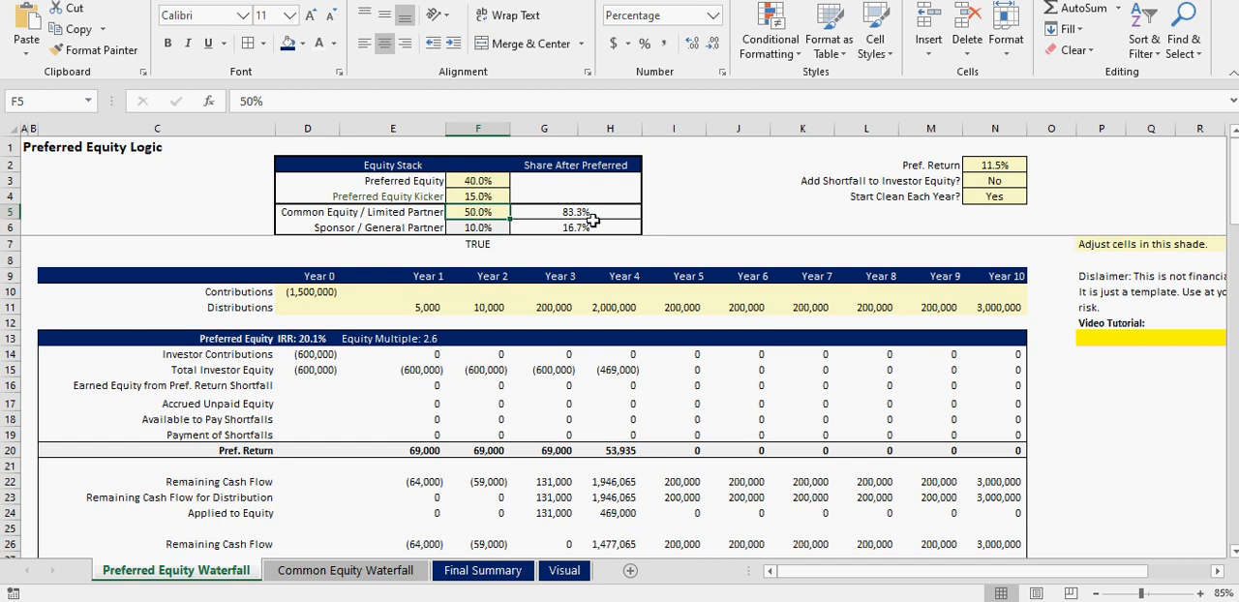
text(60)
key(Return)
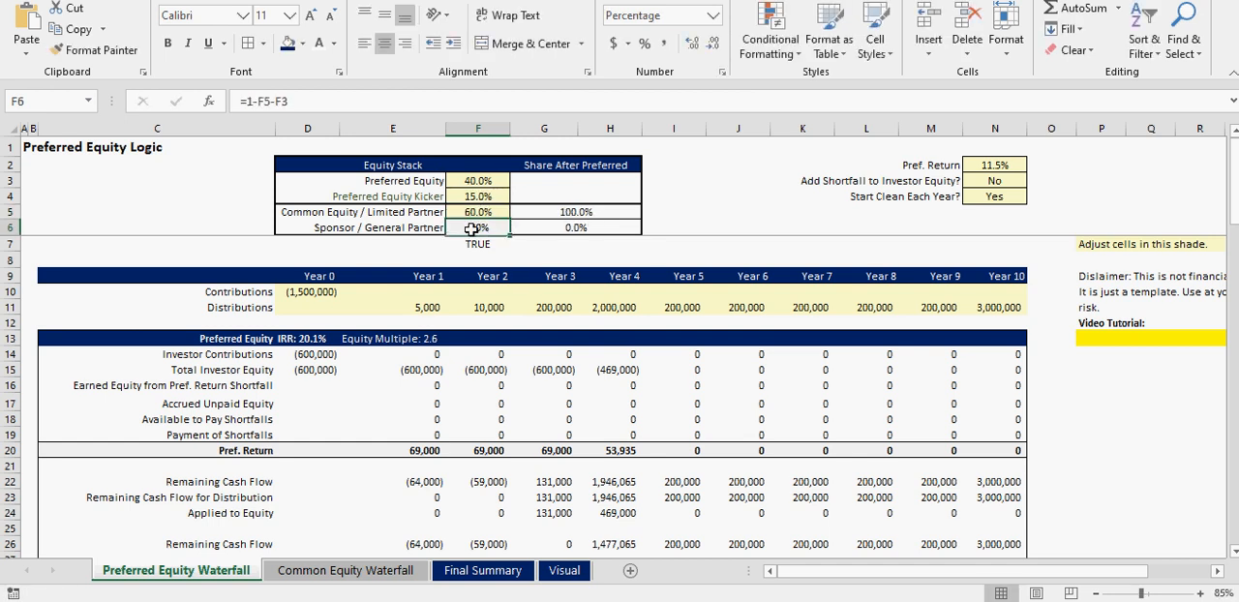
click(478, 181)
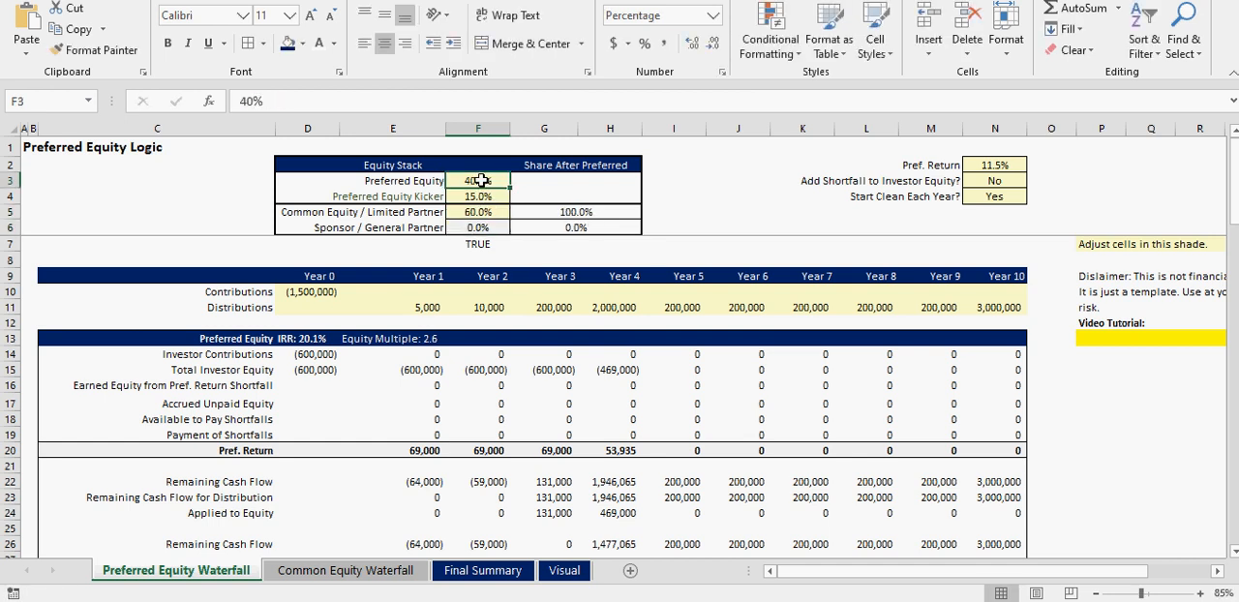
click(417, 213)
click(466, 213)
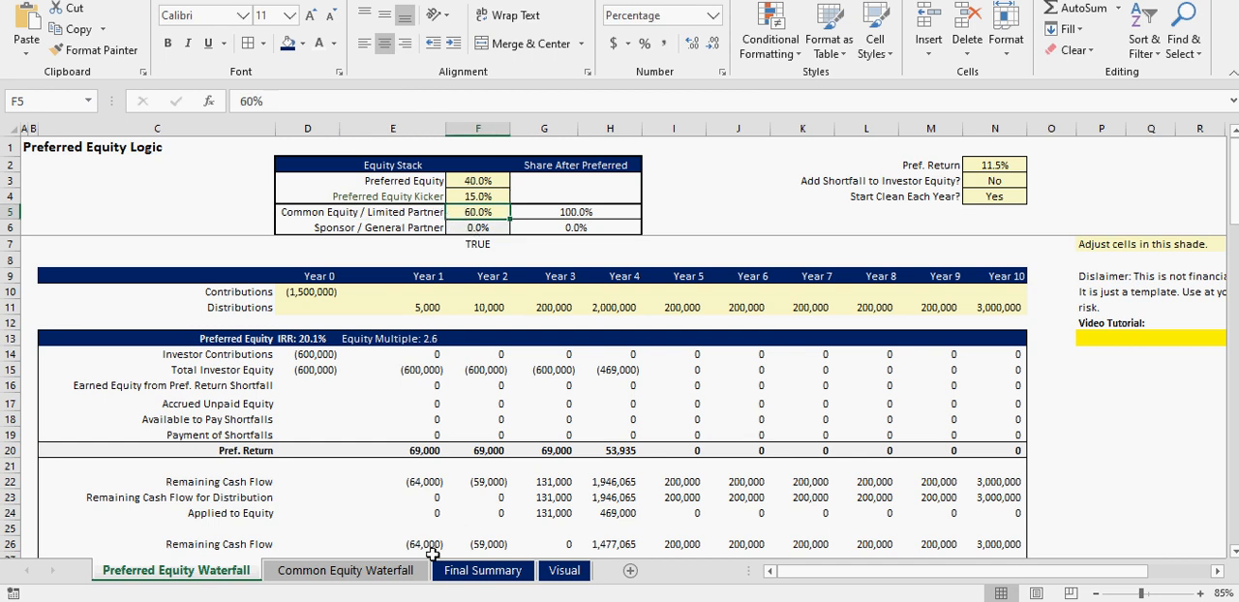
- Check the sponsor's IRR formula on the Final Summary sheet and the LP splits in the Common Equity Waterfall hurdle table
click(466, 571)
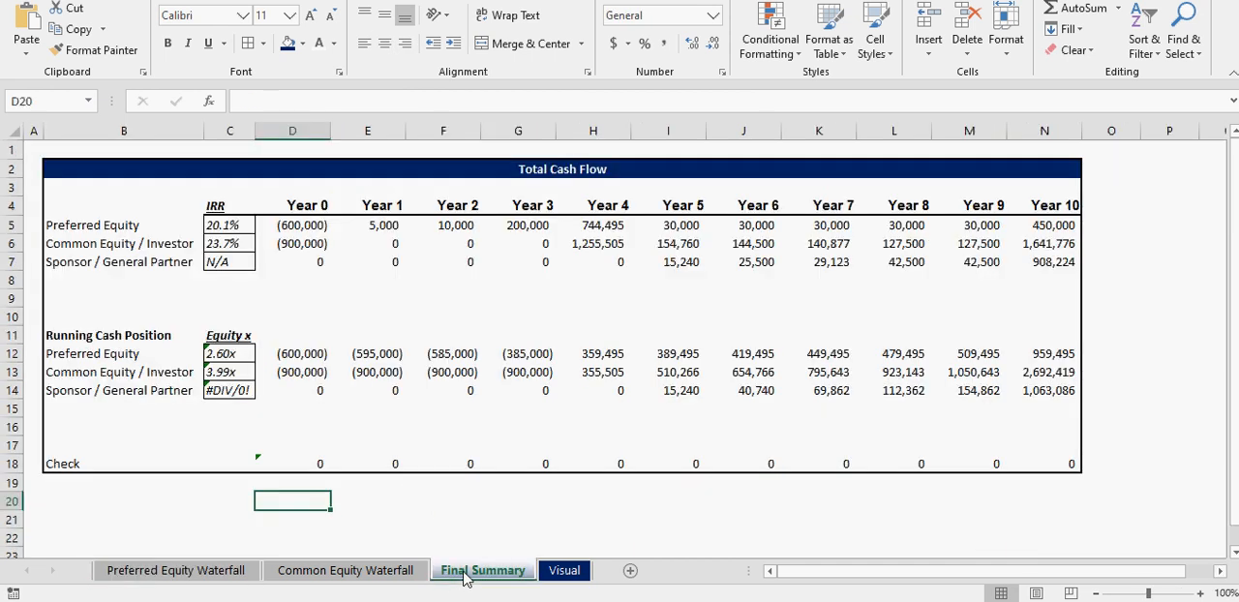
click(221, 261)
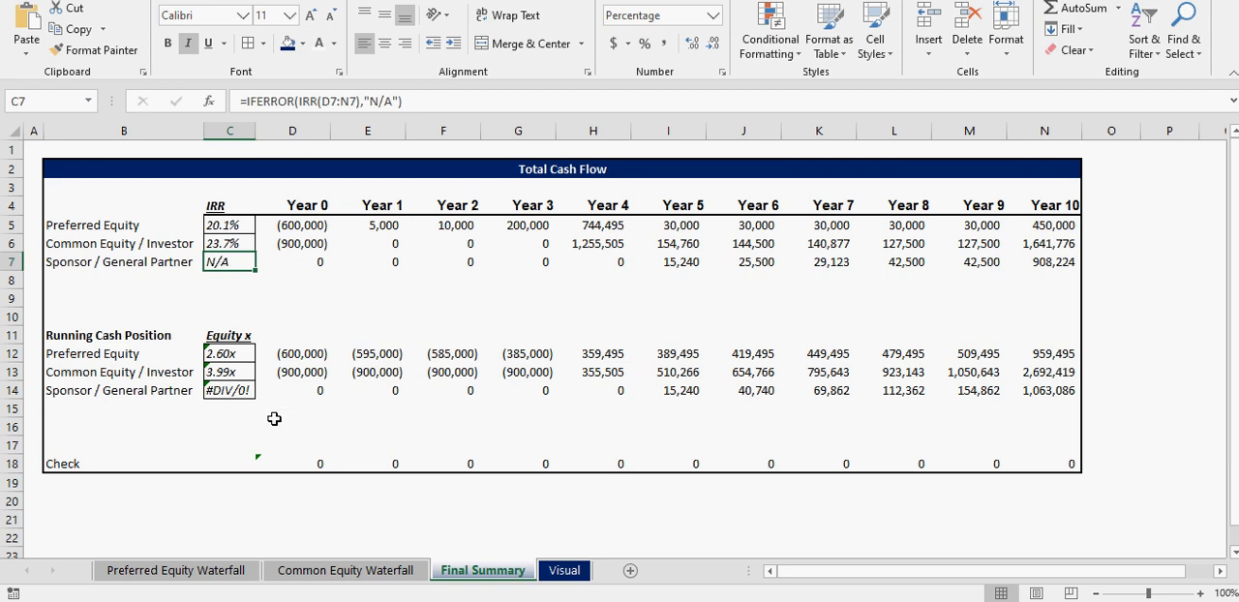
click(300, 571)
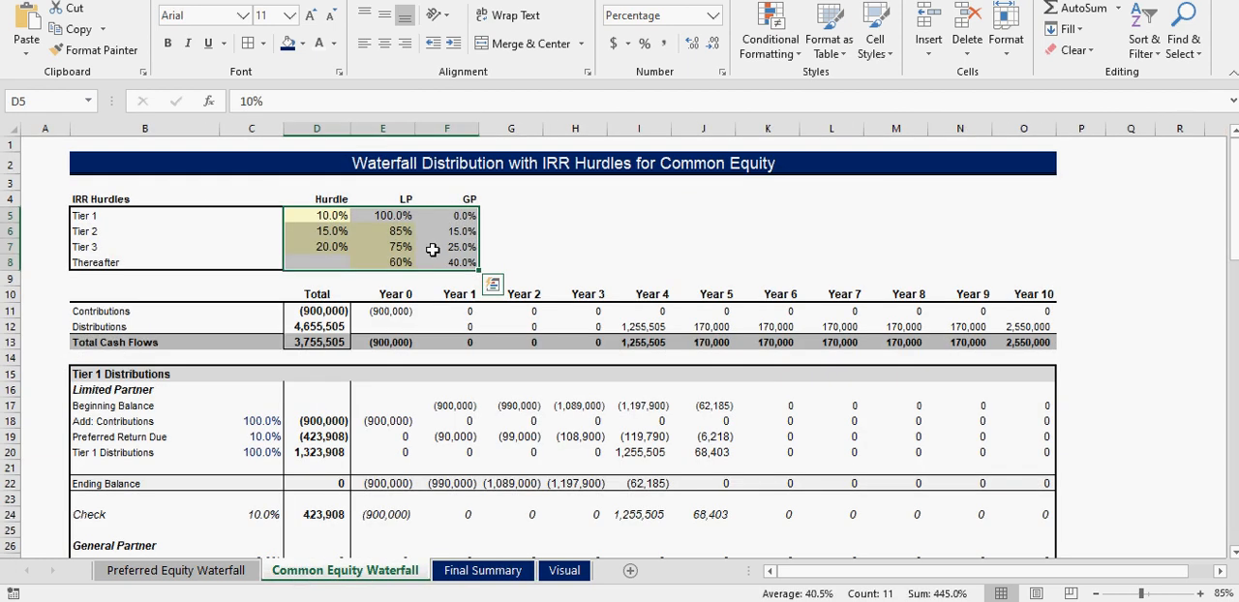
drag(397, 215, 407, 262)
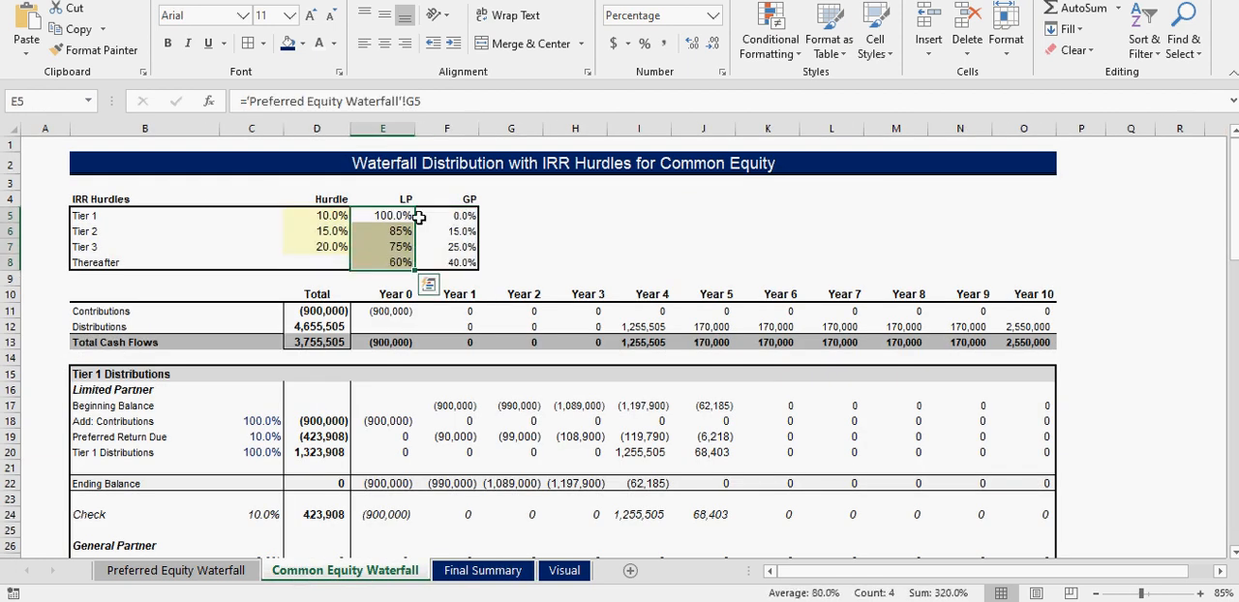
click(483, 571)
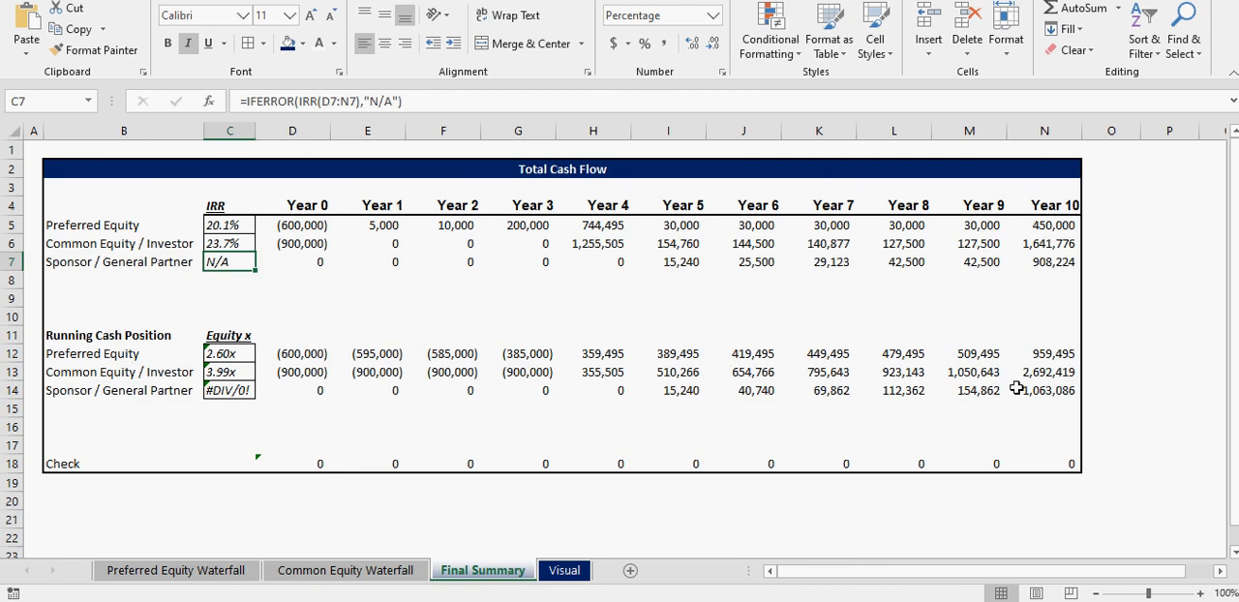
- Compare the yearly running cash positions of all three parties with the common equity and sponsor cash flows on the Final Summary sheet
drag(1045, 390, 675, 389)
drag(302, 357, 856, 356)
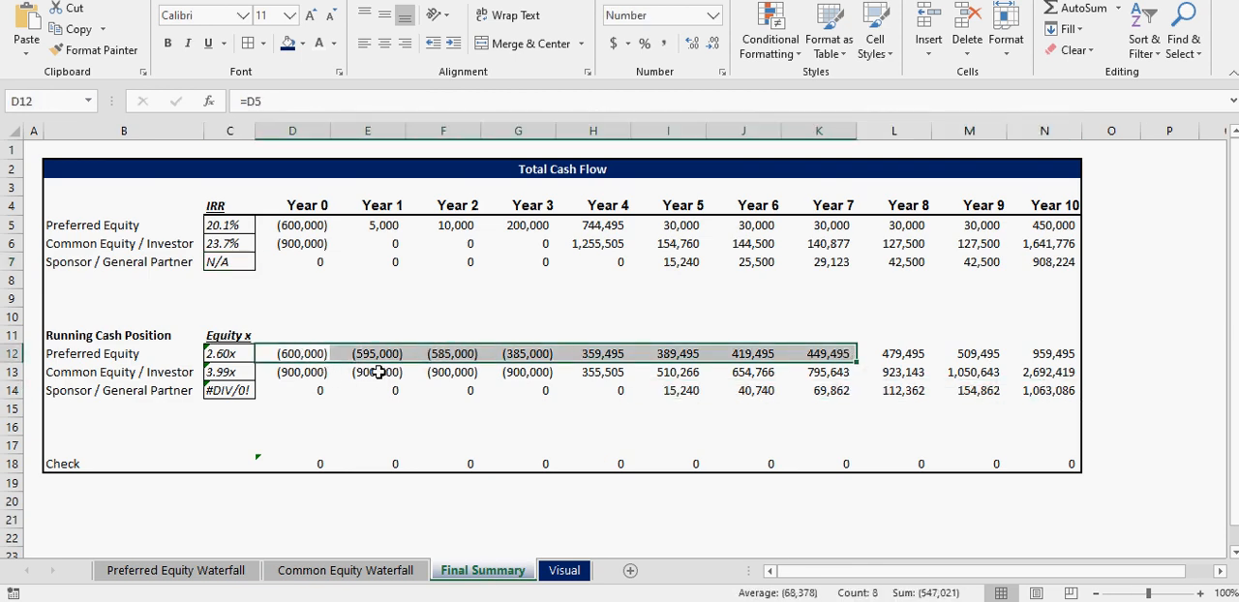
drag(320, 374, 627, 373)
drag(279, 243, 567, 243)
click(595, 242)
click(670, 243)
click(673, 261)
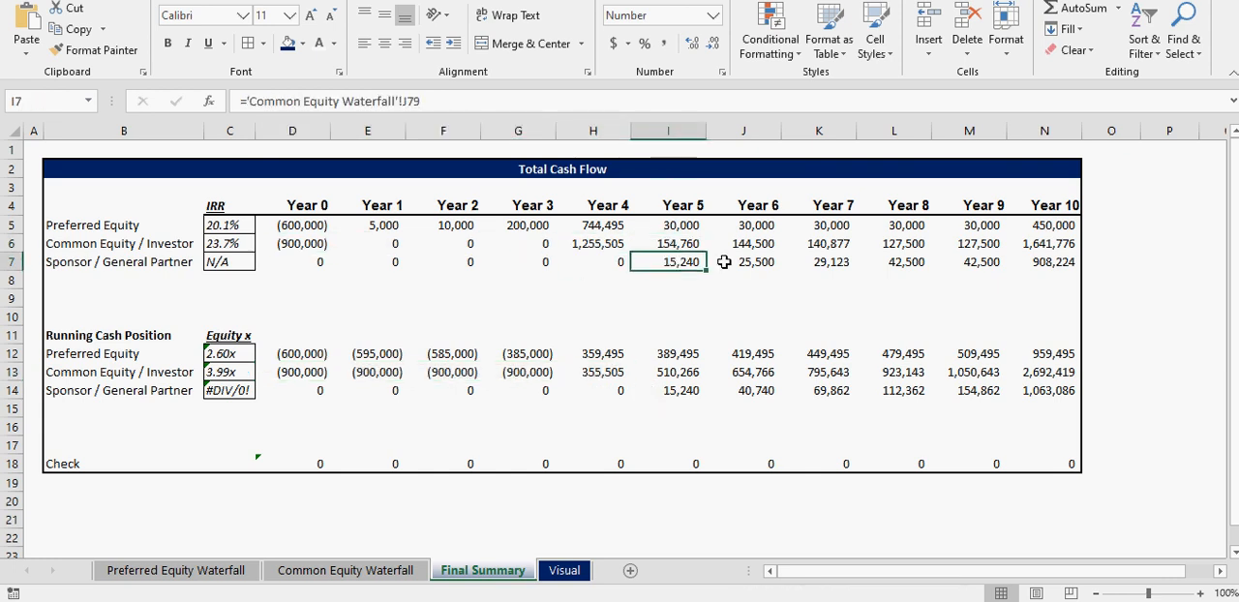
click(746, 262)
click(823, 261)
drag(1042, 262, 476, 263)
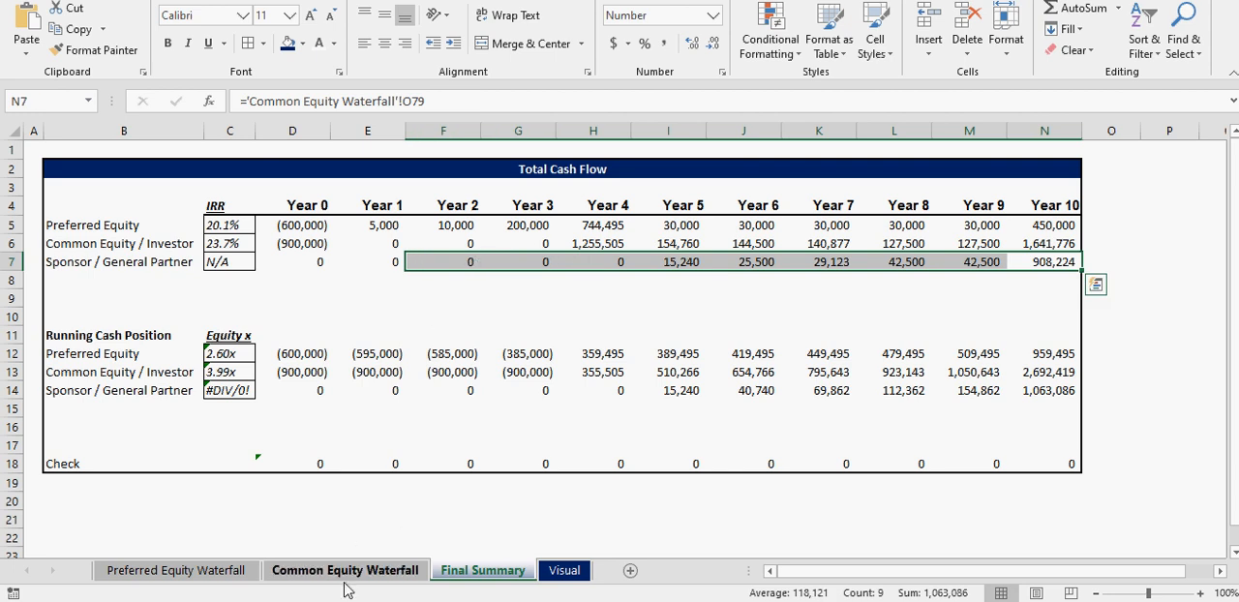
- On the Preferred Equity Waterfall sheet, set the Common Equity / Limited Partner share to 50%
click(184, 572)
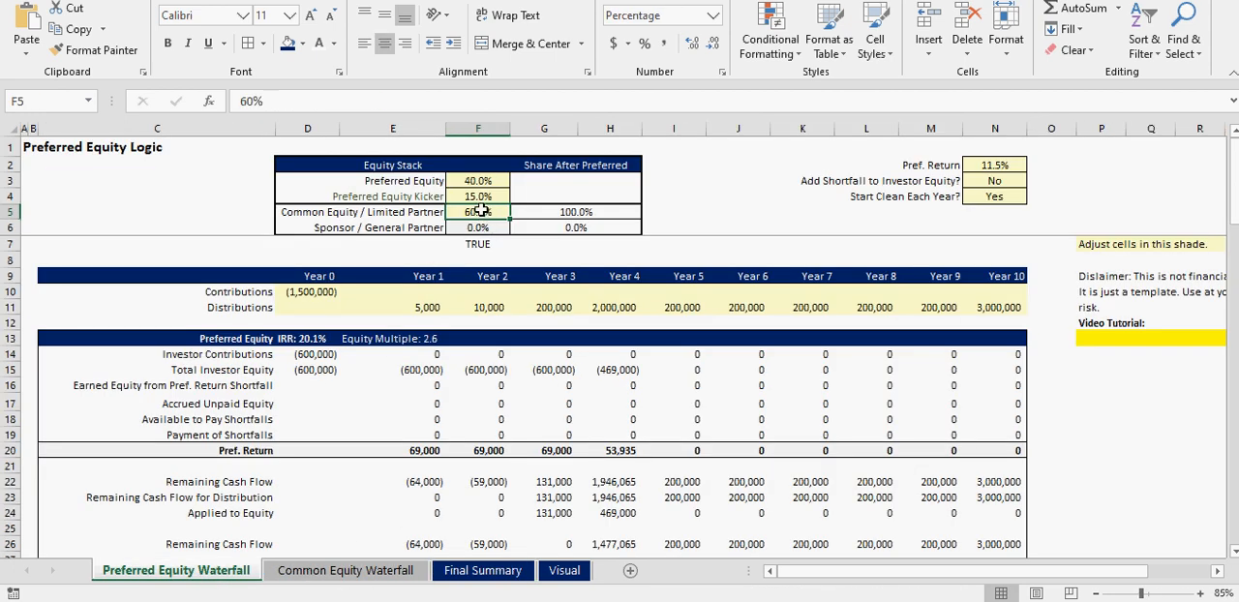
text(50)
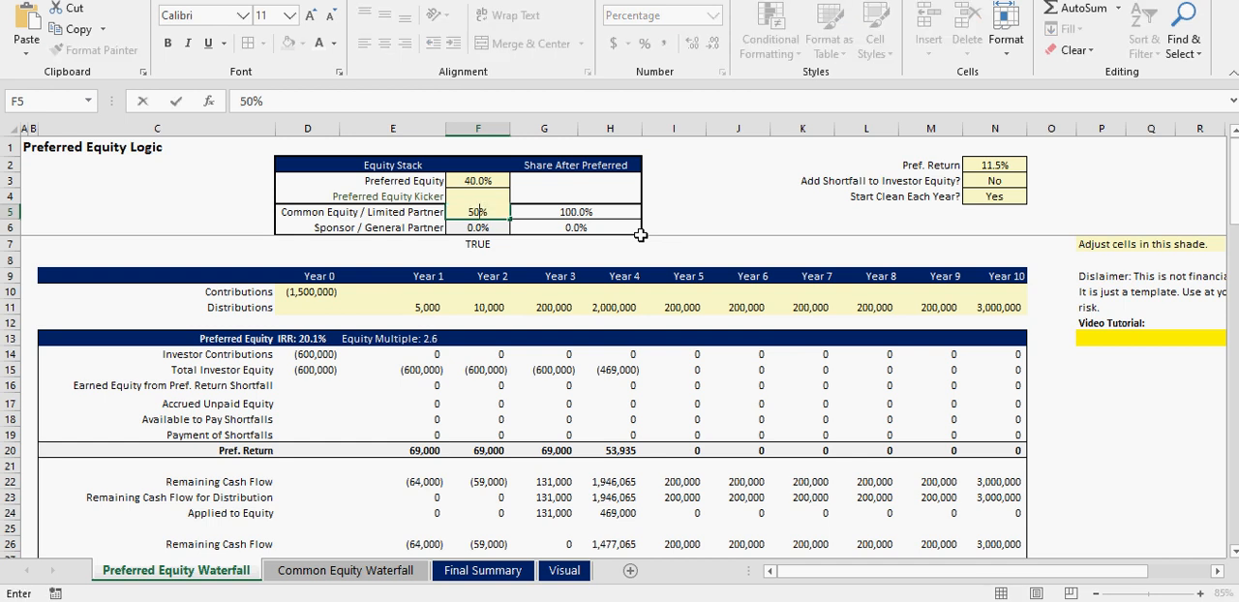
key(Return)
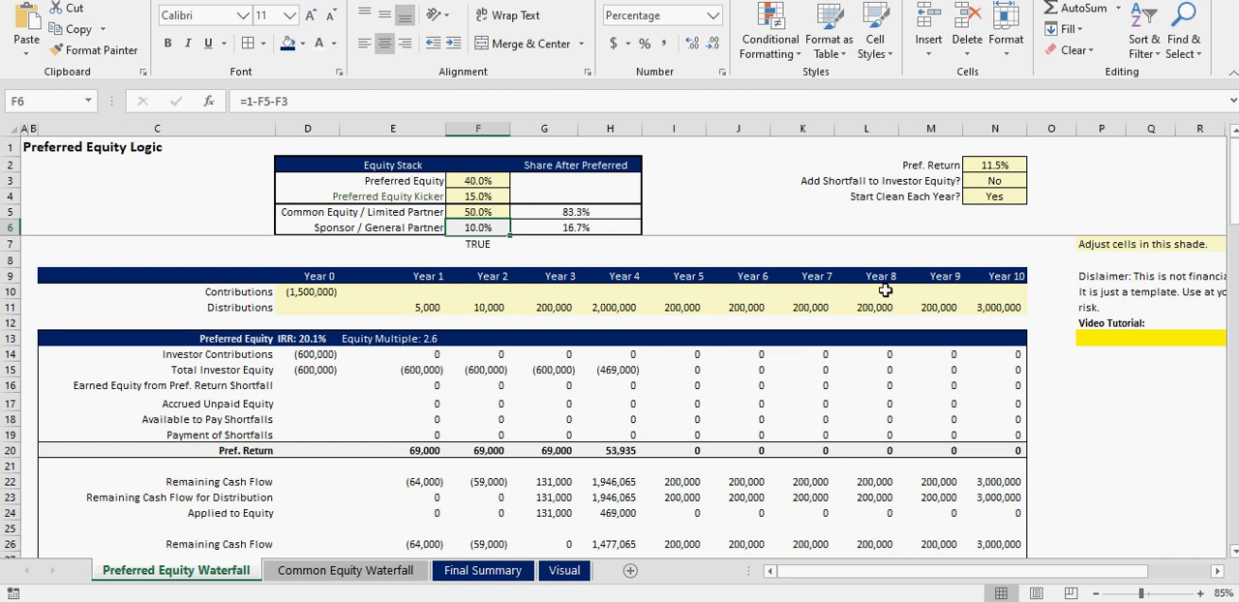
- Switch Add Shortfall to Investor Equity? to Yes and back to No
click(1001, 179)
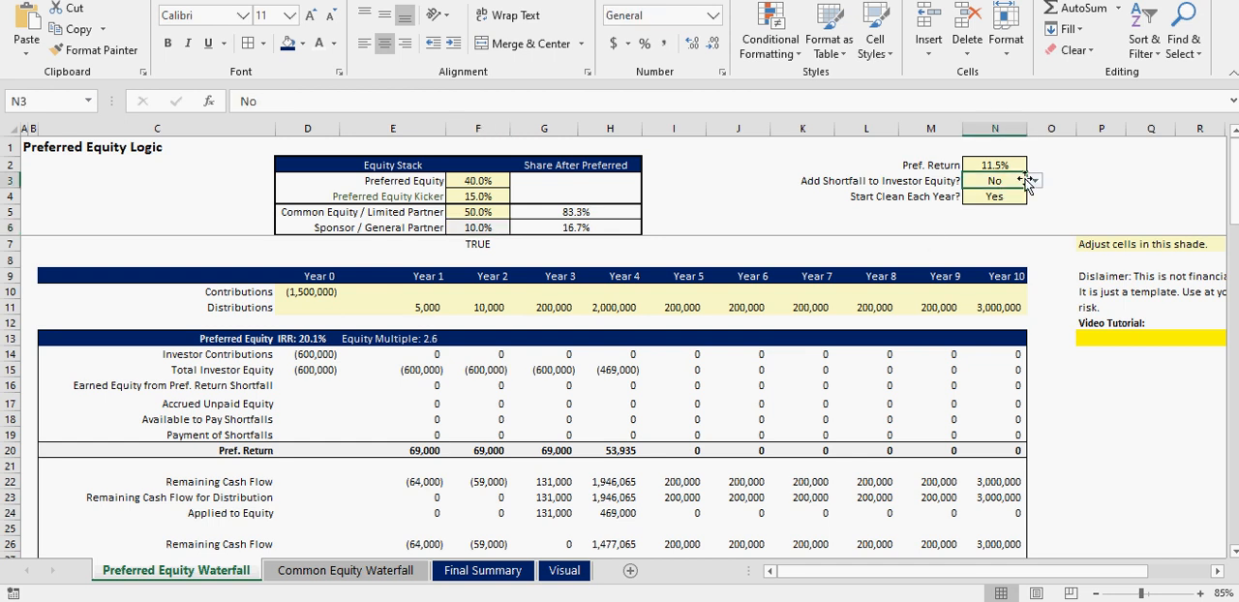
click(1034, 181)
click(1017, 193)
click(1016, 193)
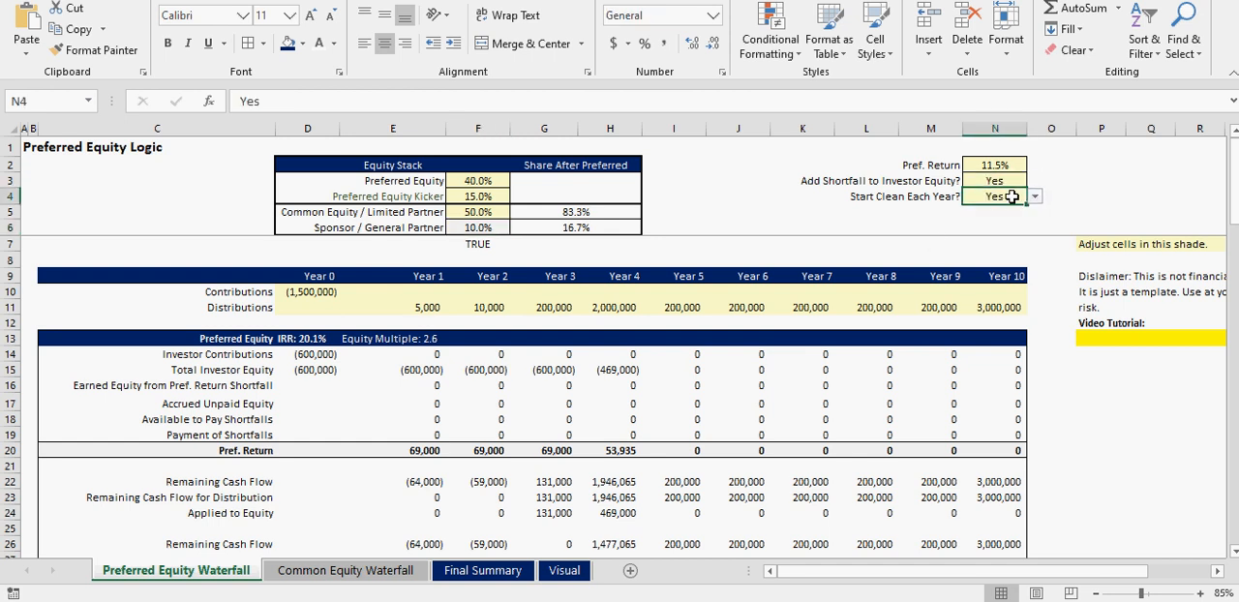
click(1008, 184)
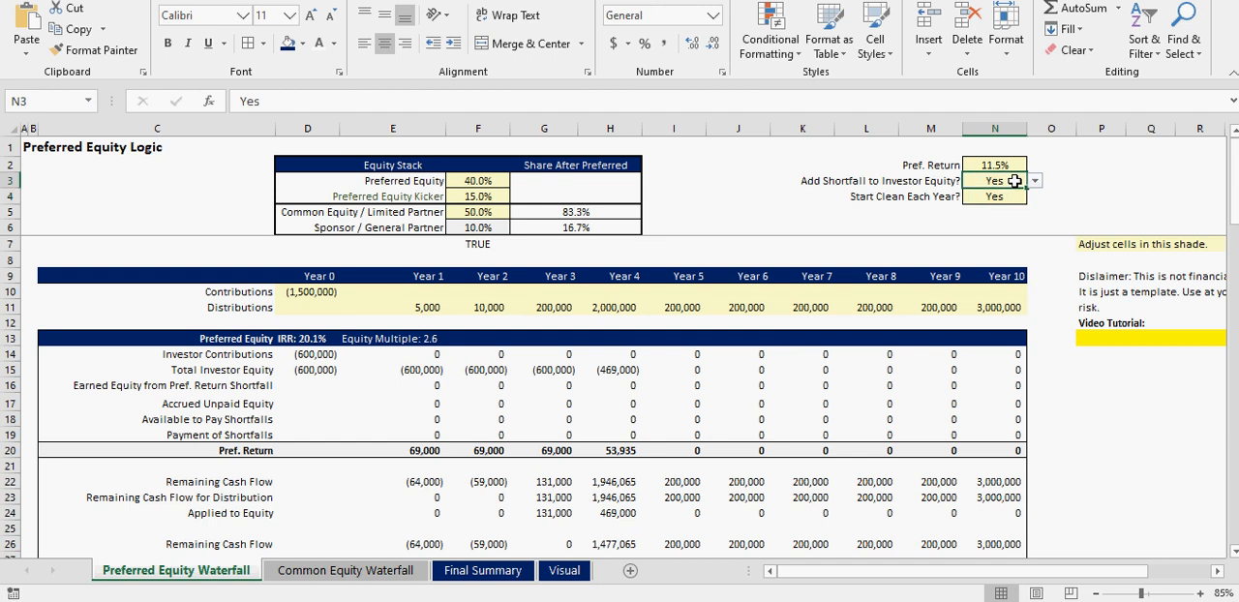
click(1034, 181)
click(1004, 202)
- Set Start Clean Each Year? to No and Add Shortfall to Investor Equity? to Yes
click(1016, 199)
click(1034, 196)
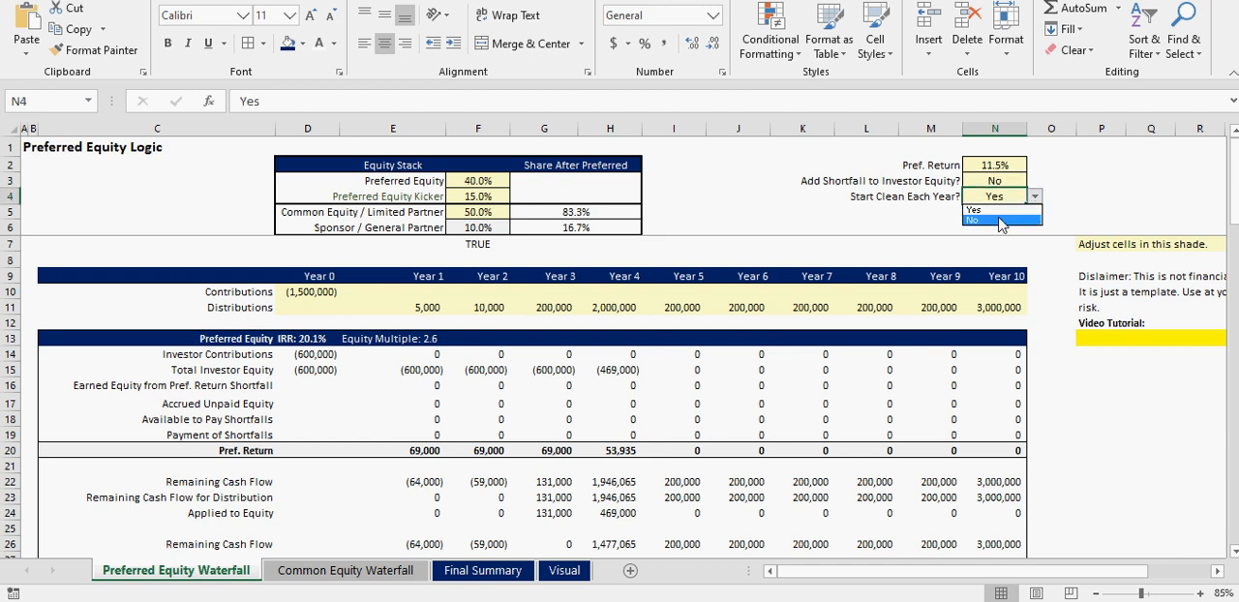
click(1001, 221)
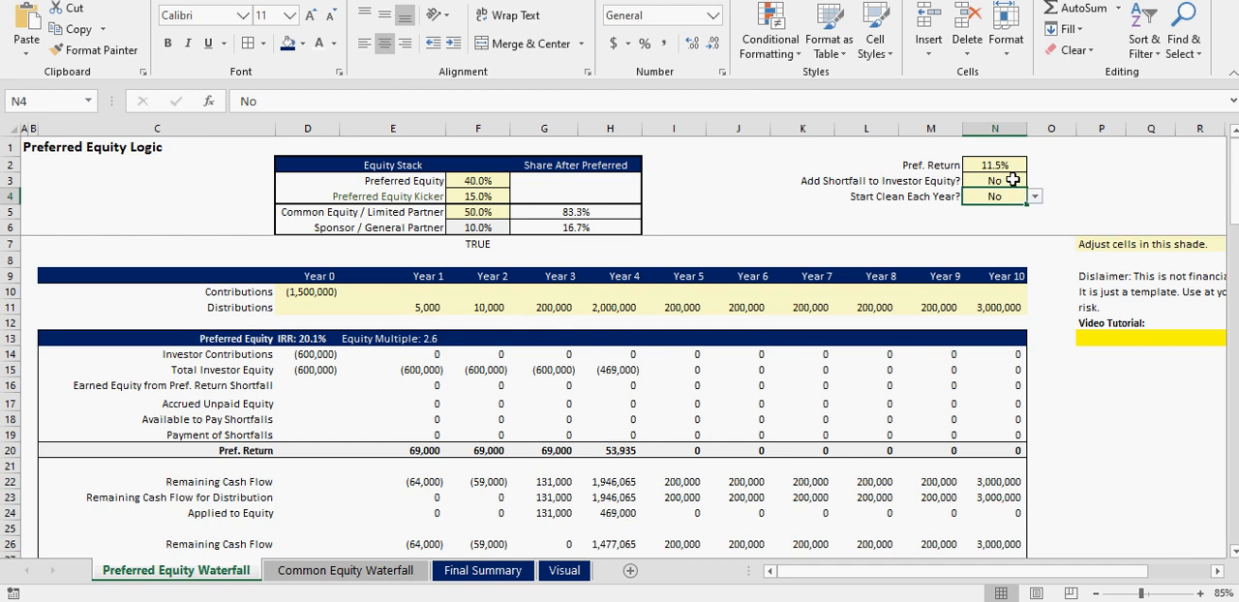
click(1014, 182)
click(1033, 181)
click(1033, 182)
click(1033, 182)
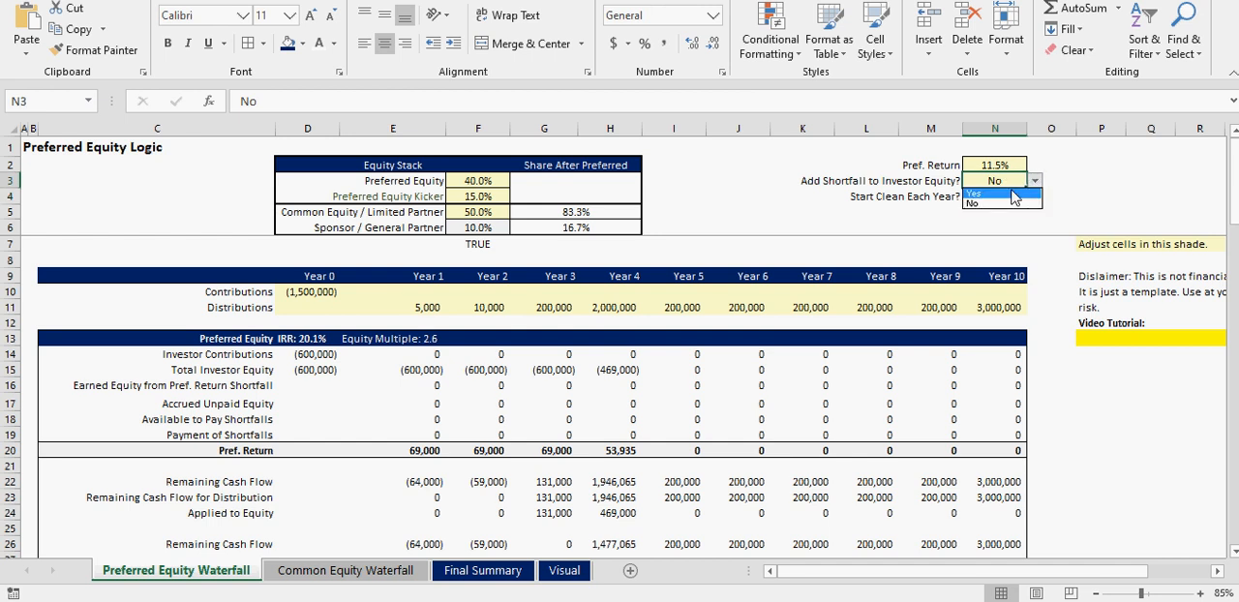
click(1011, 193)
- Set Start Clean Each Year? to Yes, then review the Add Shortfall to Investor Equity? option
click(1002, 196)
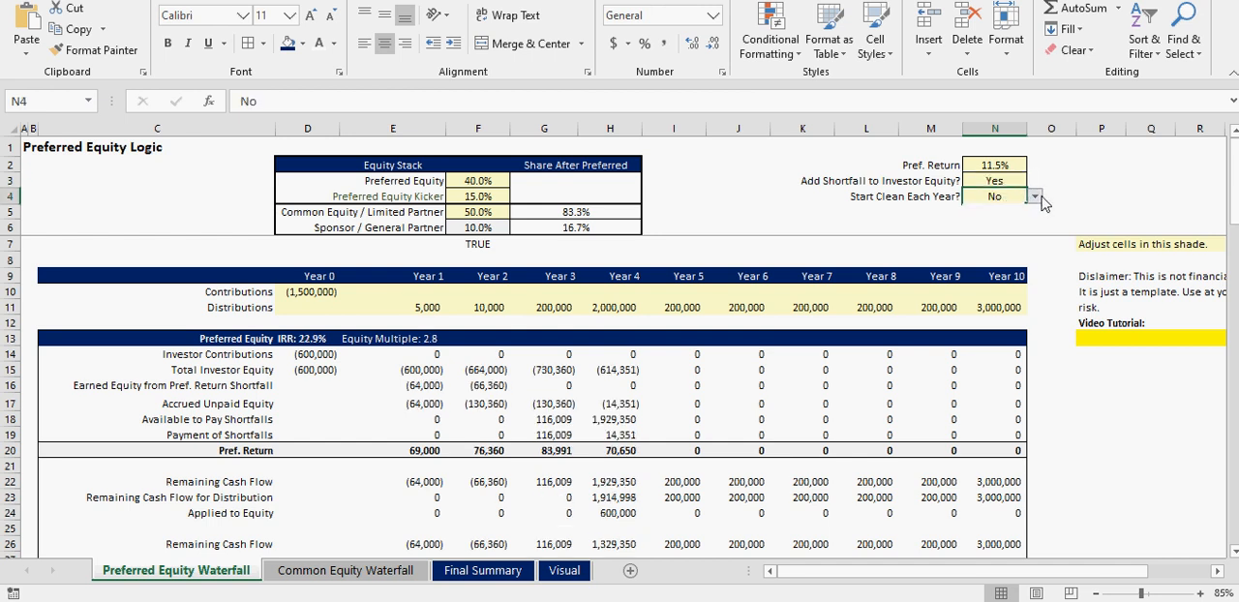
click(1035, 196)
click(1013, 213)
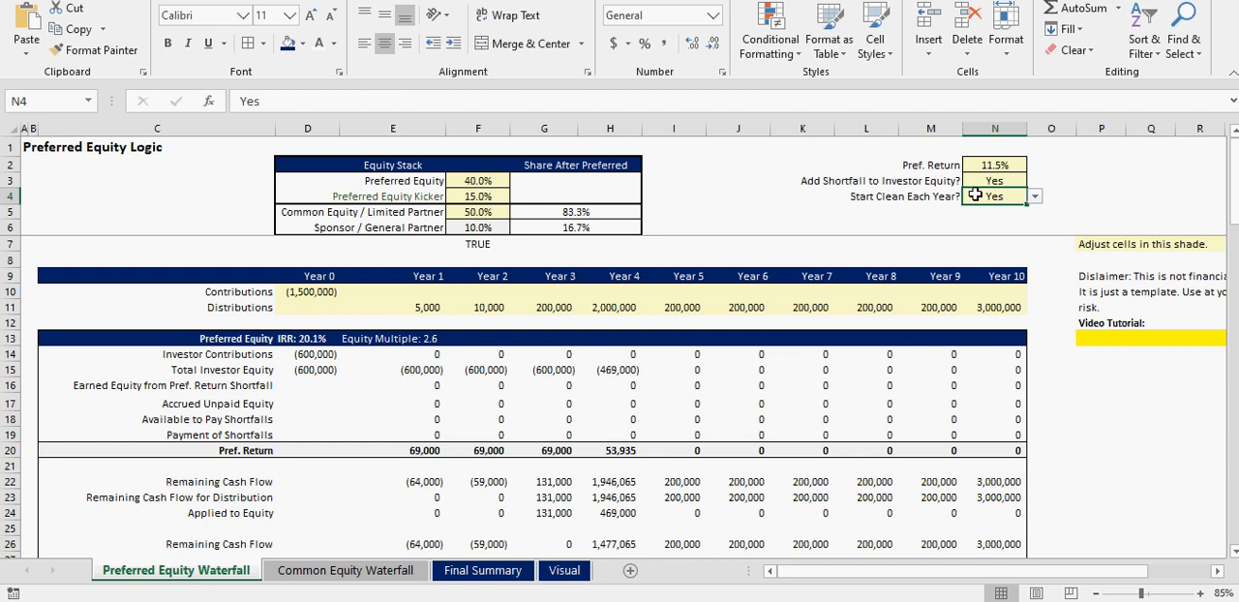
click(927, 194)
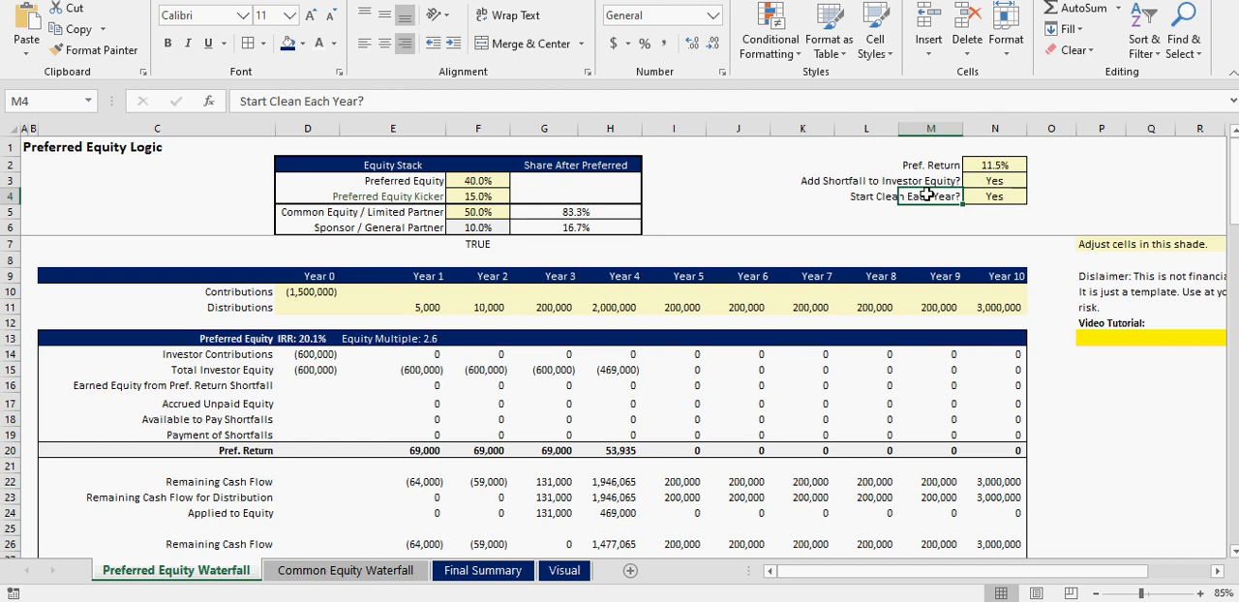
click(992, 182)
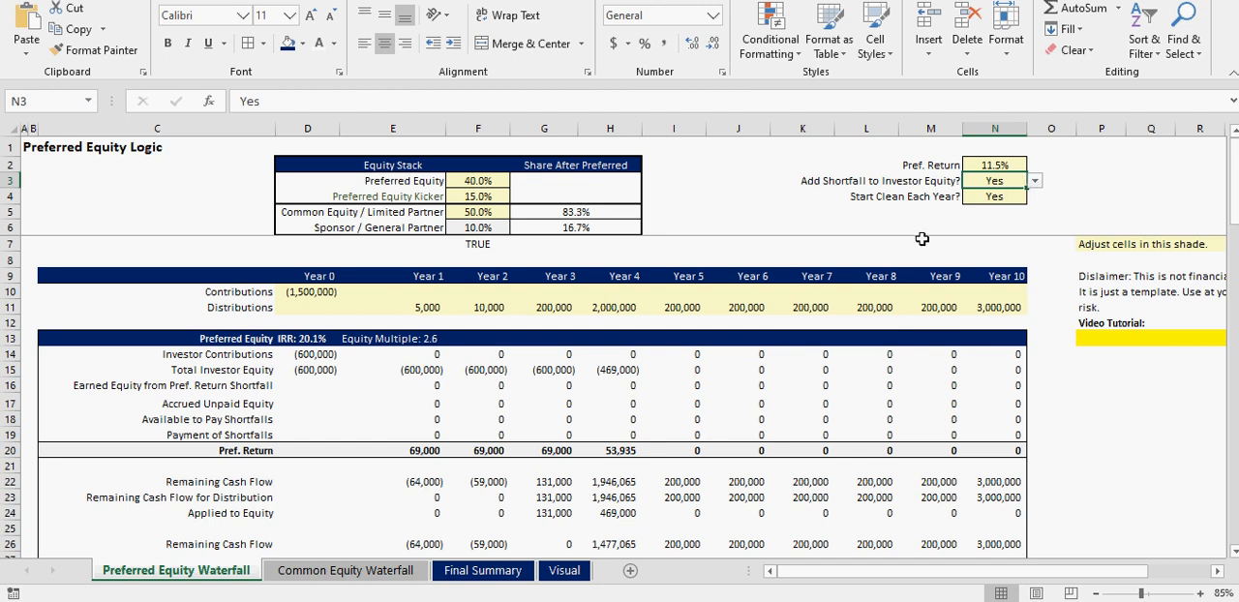
- Examine the earned equity and Total Investor Equity rows from Year 1, then the Final Cash Flow to Preferred Equity for Years 1 to 3
click(411, 383)
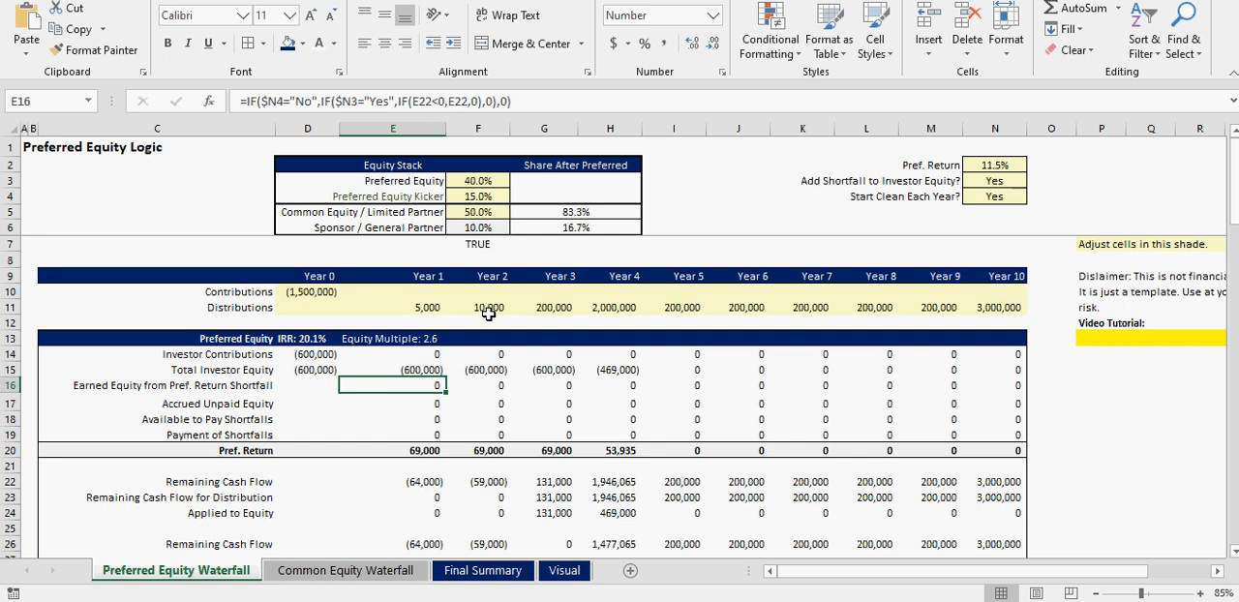
click(402, 371)
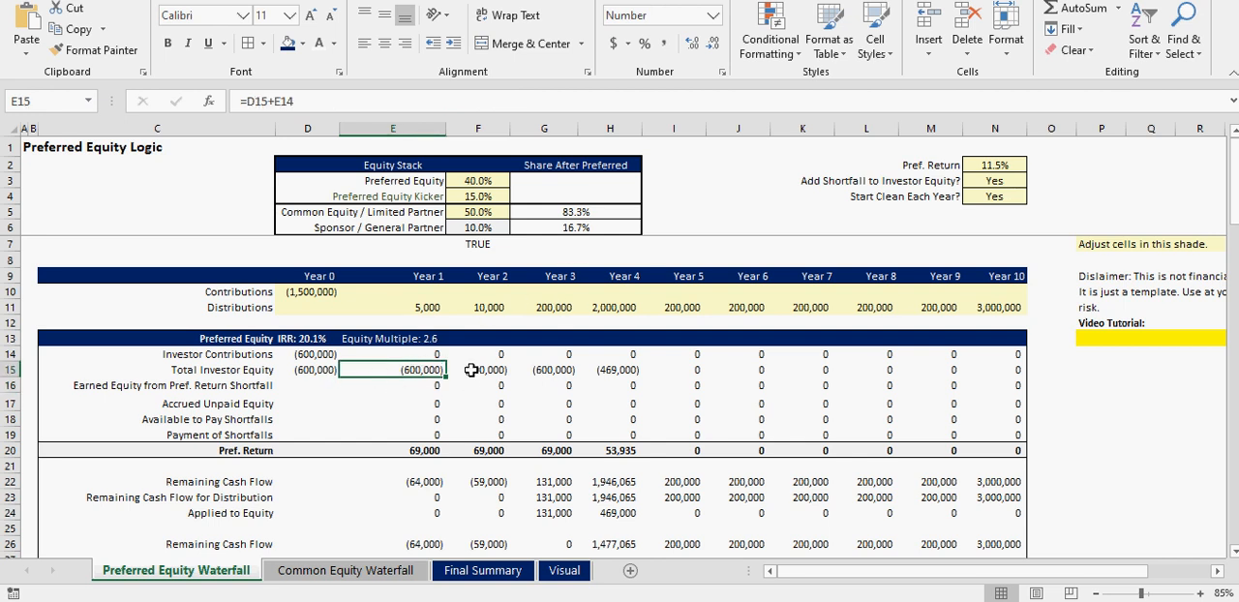
click(471, 370)
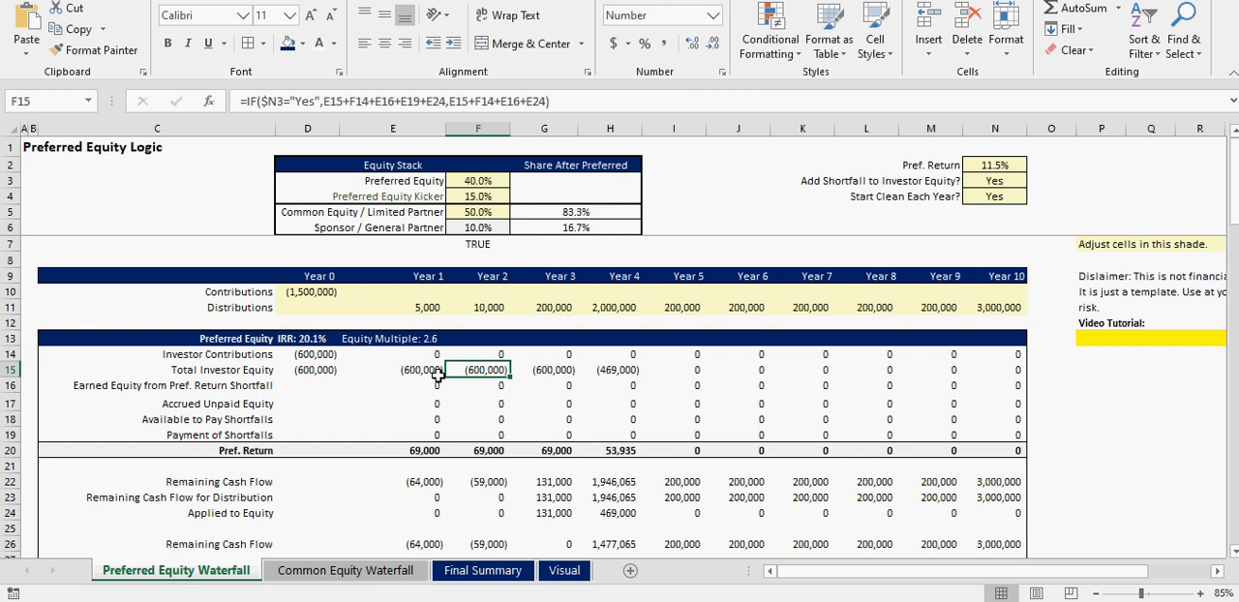
click(426, 371)
drag(445, 377, 619, 374)
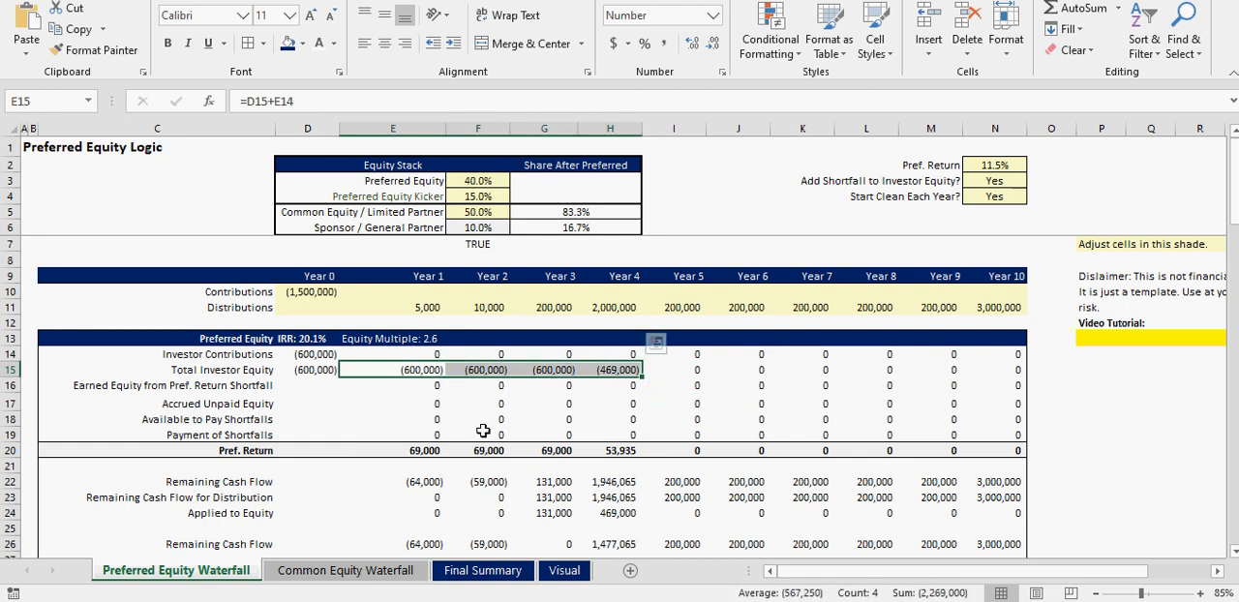
scroll(483, 431, down, 1)
scroll(483, 431, down, 3)
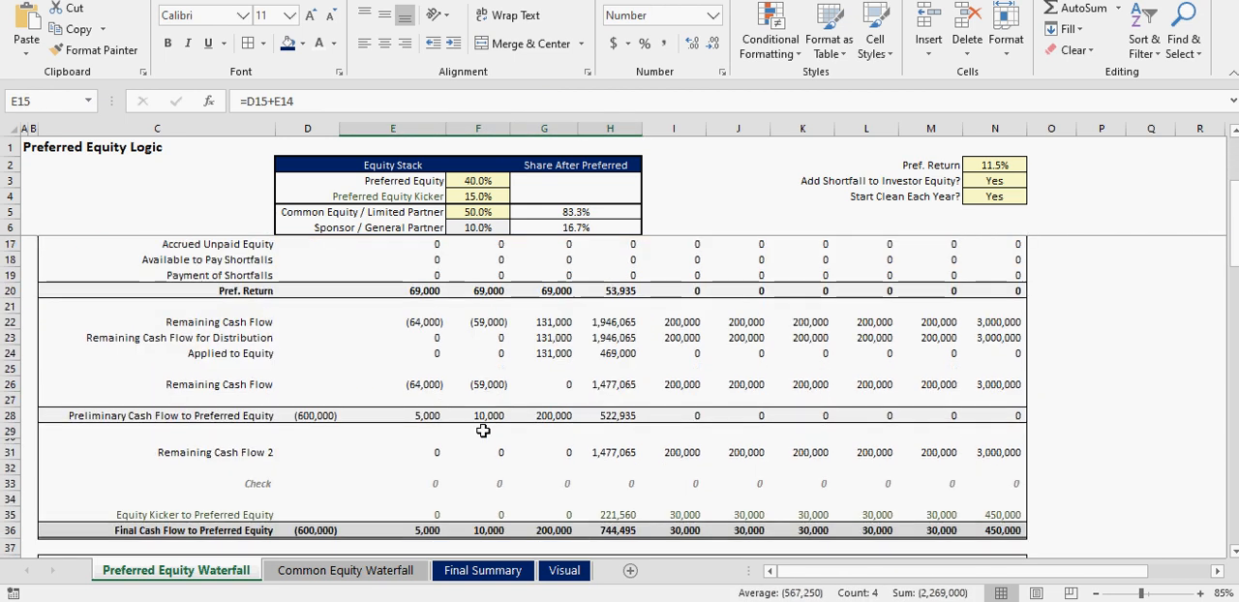
drag(414, 501, 562, 500)
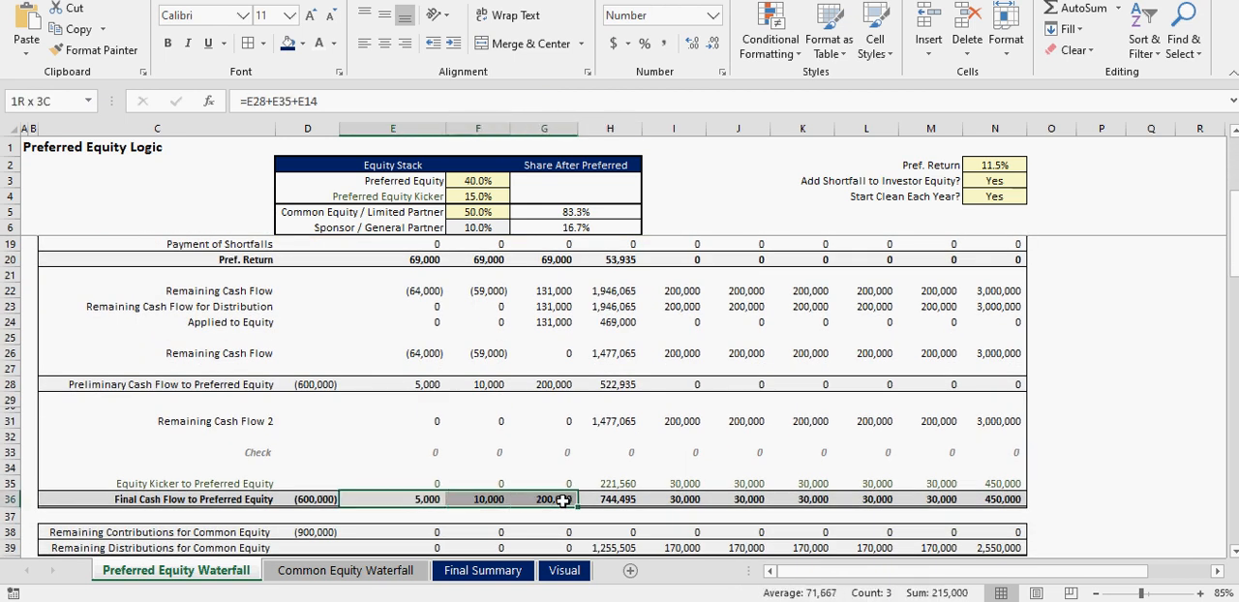
- Trace the Total Investor Equity formulas through Years 1 to 4 and check the Year 4 Pref. Return formula
scroll(460, 398, up, 4)
click(430, 369)
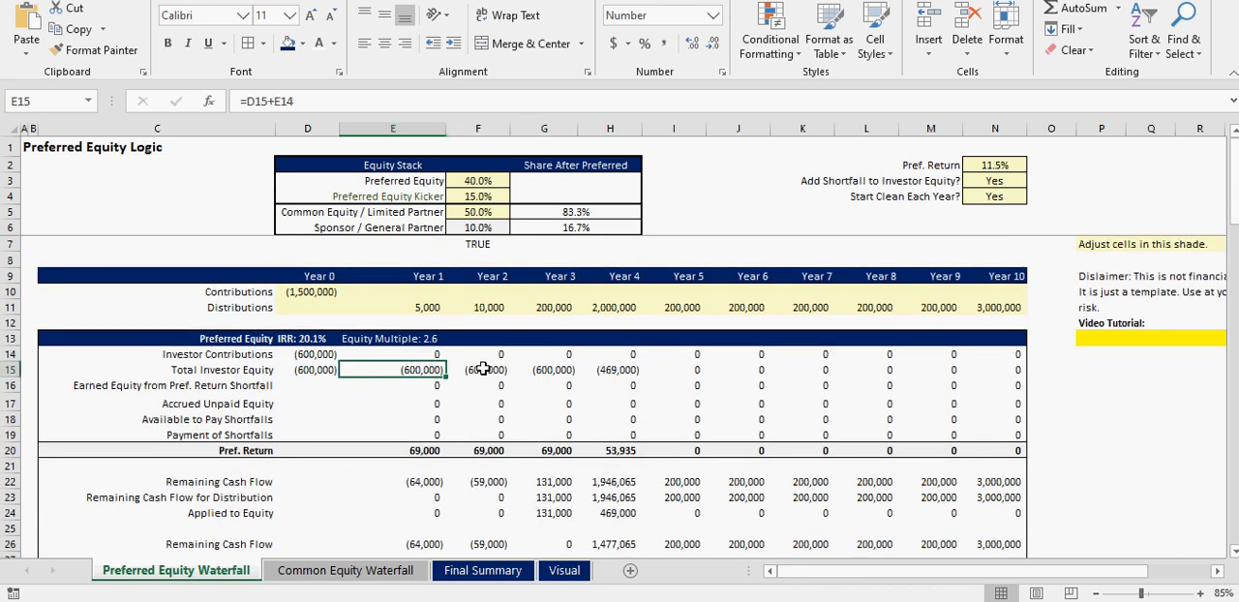
click(487, 369)
click(552, 370)
click(597, 370)
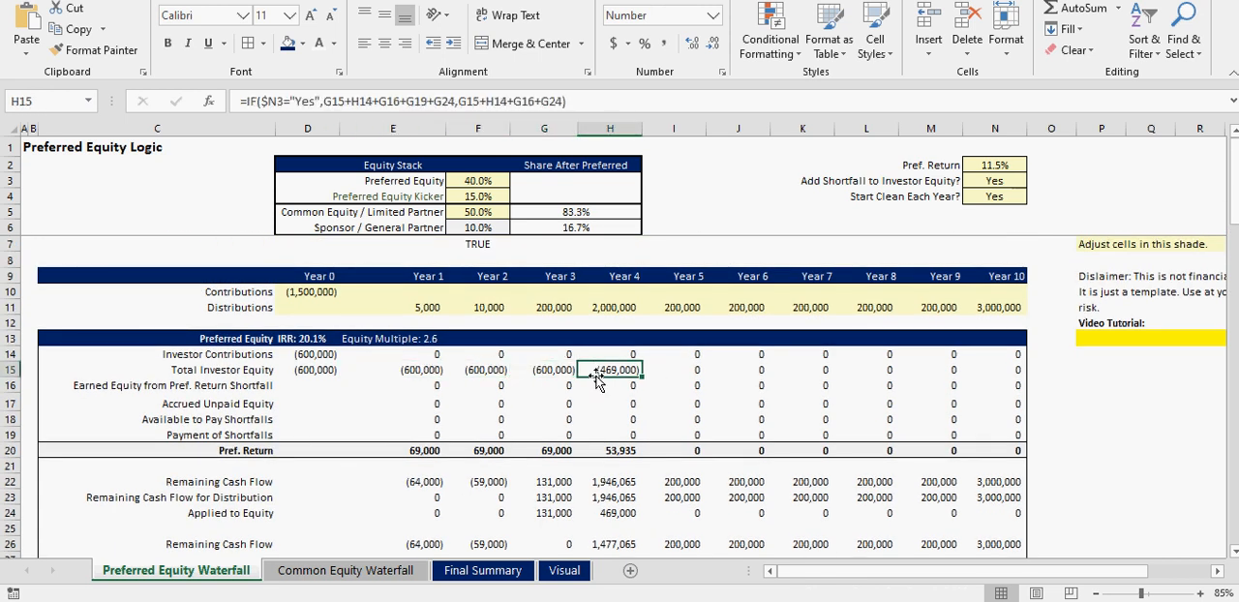
click(623, 452)
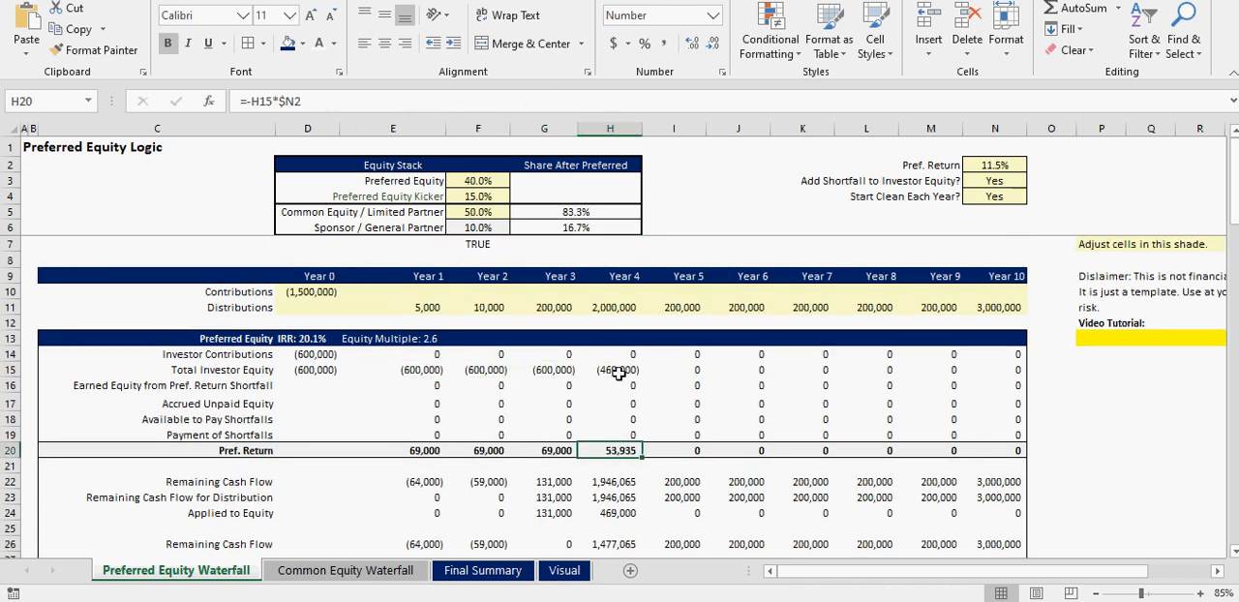
click(615, 371)
- Set both Start Clean Each Year? and Add Shortfall to Investor Equity? to No
click(1007, 196)
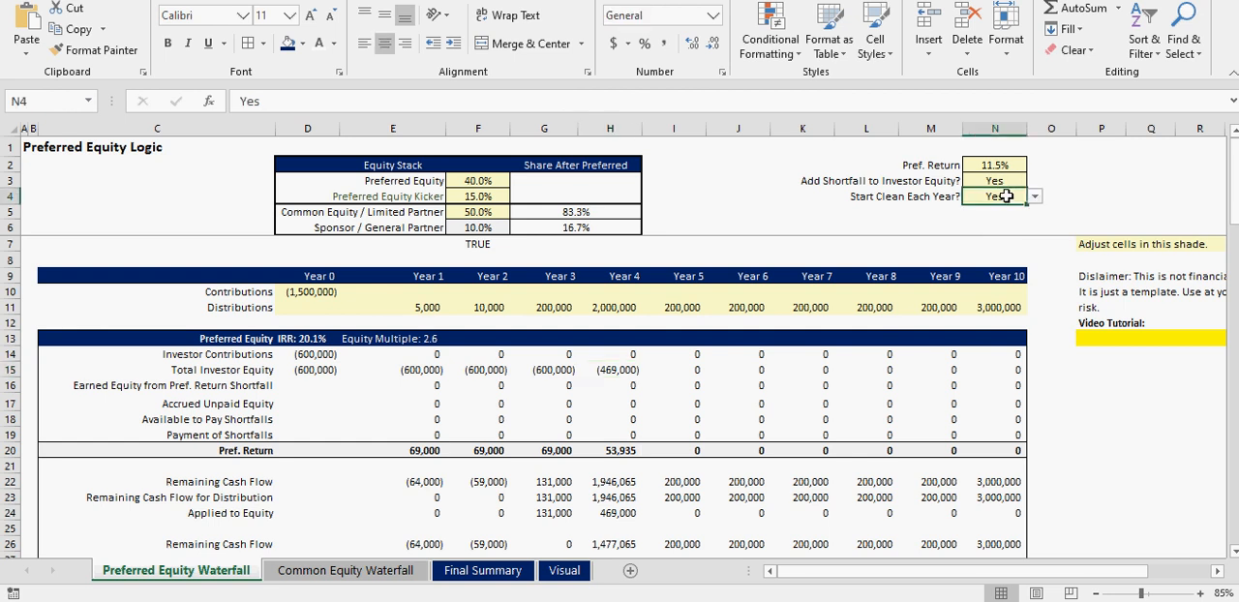
click(1034, 196)
click(1014, 220)
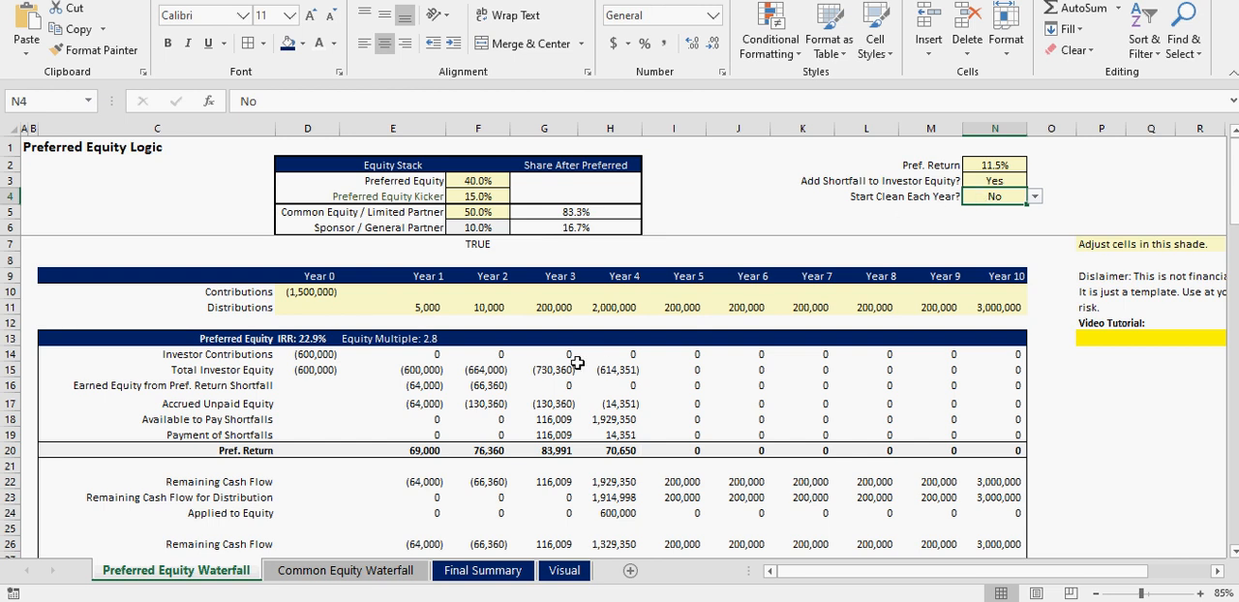
click(1011, 181)
click(1033, 181)
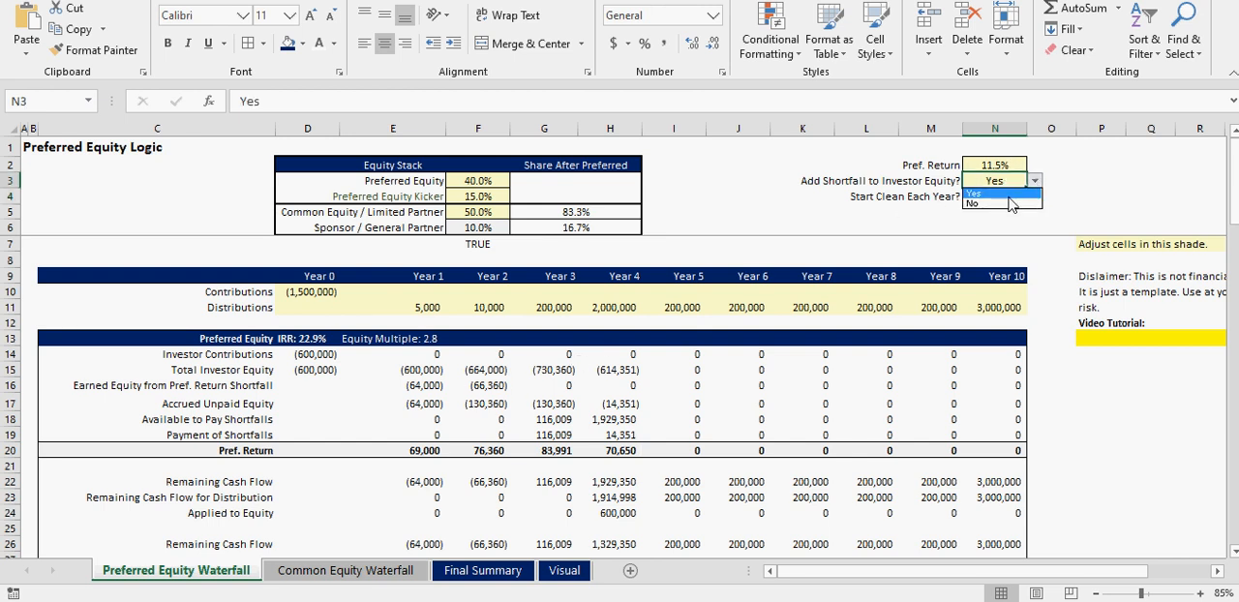
click(1011, 203)
- Switch Start Clean Each Year? to Yes and back to No while the shortfall option is off
click(1014, 196)
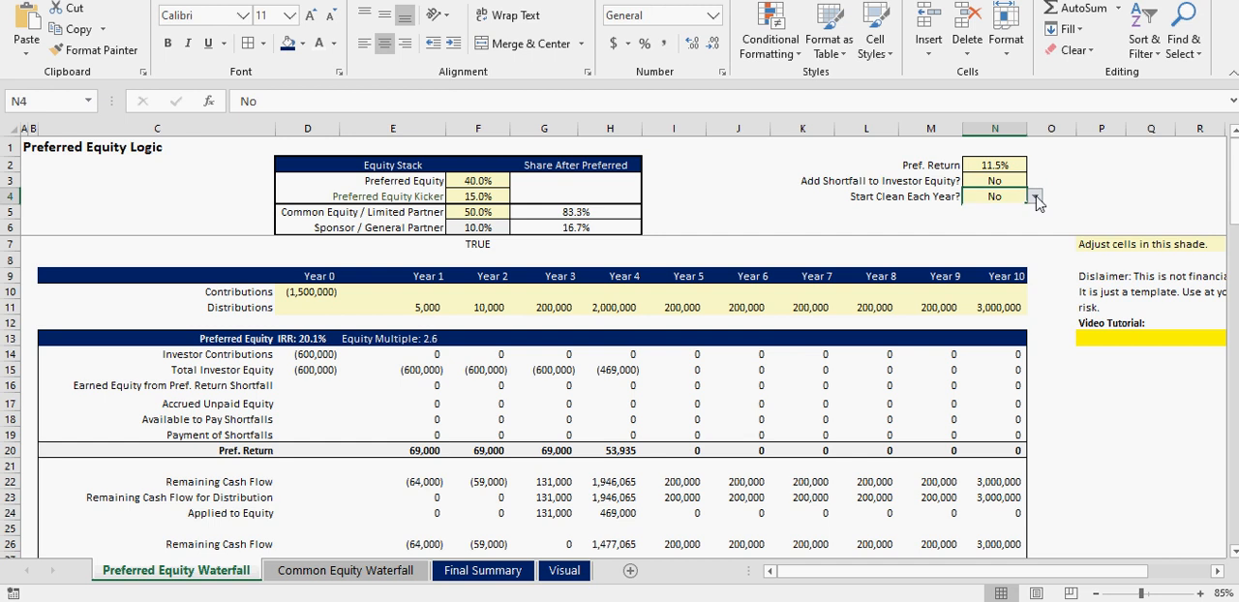
click(1035, 196)
click(1010, 211)
click(1034, 196)
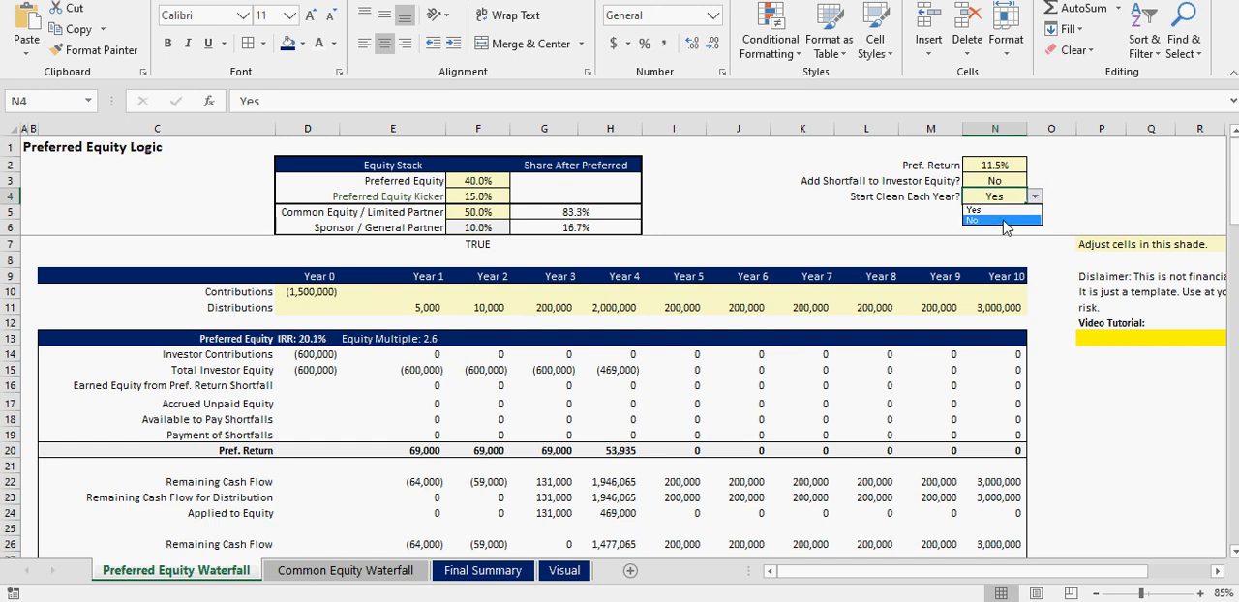
click(1011, 226)
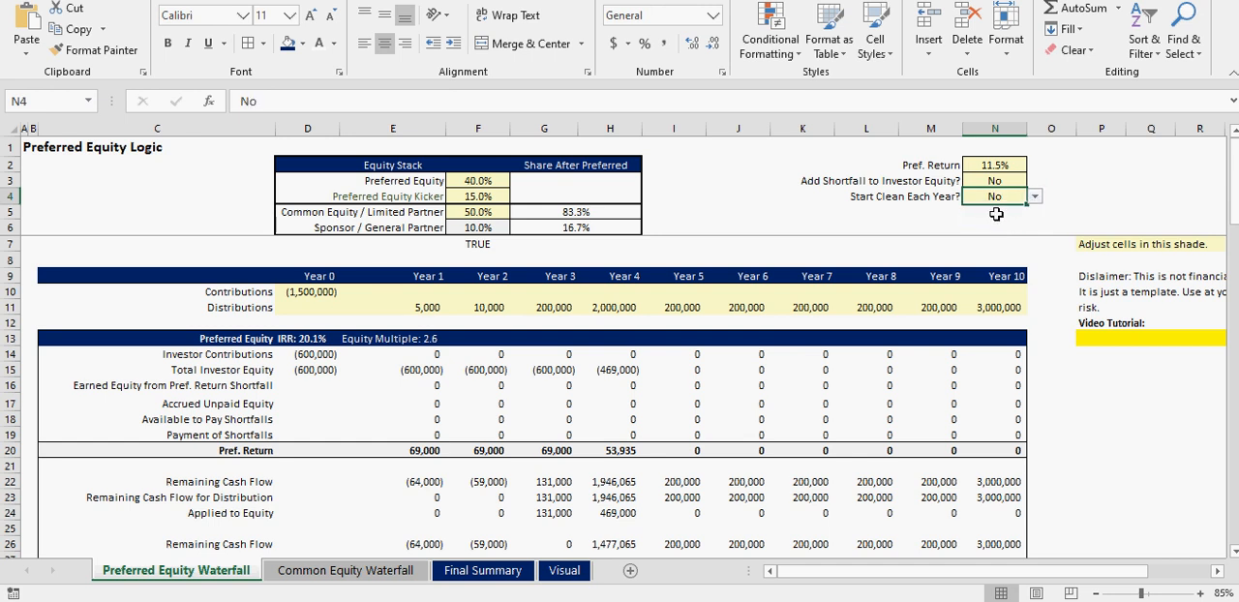
mouse_move(1000, 197)
mouse_down()
mouse_move(906, 197)
mouse_move(993, 197)
mouse_up()
click(994, 196)
- Set Add Shortfall to Investor Equity? to Yes with Start Clean Each Year? left at No
click(1013, 179)
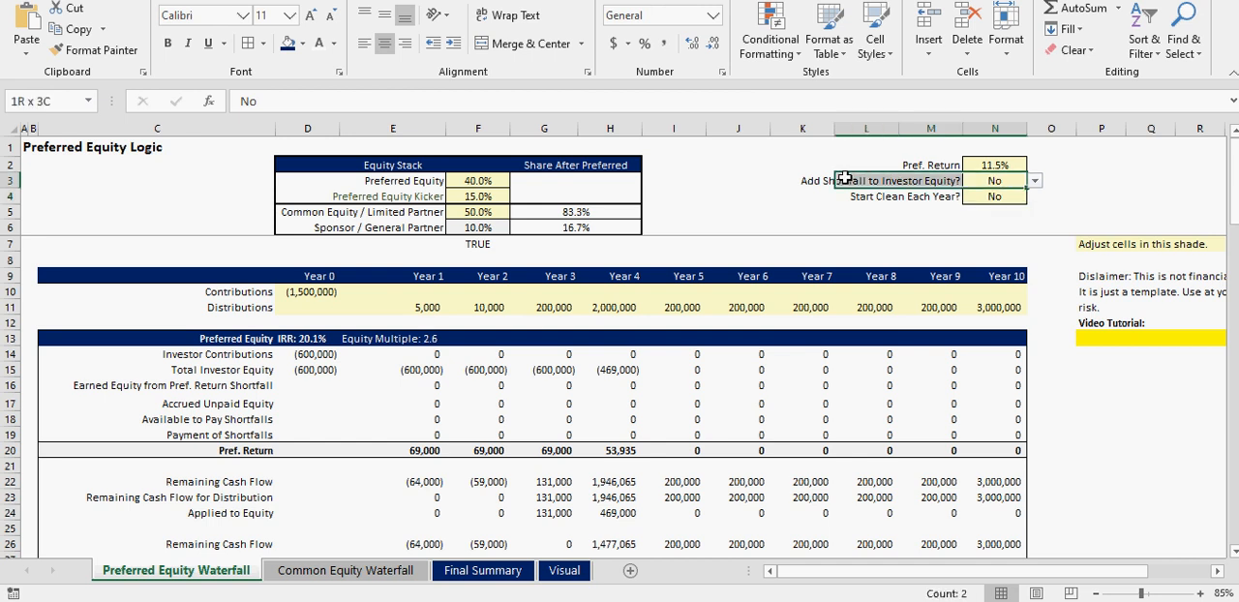
drag(1000, 166, 938, 178)
click(1018, 179)
click(1036, 181)
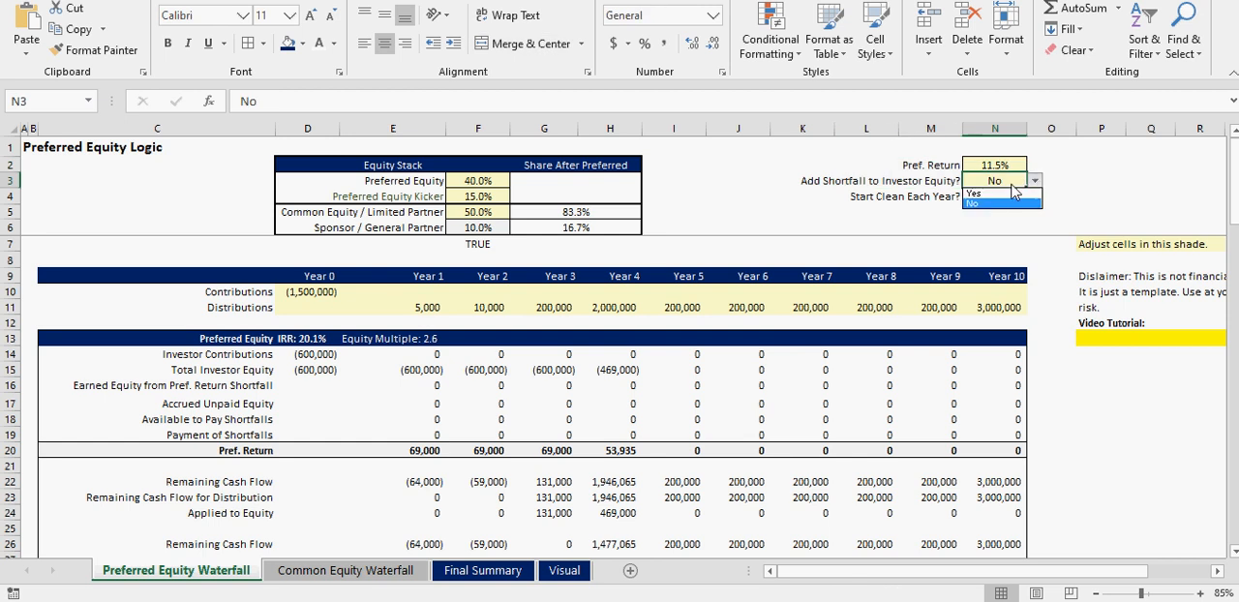
click(1008, 192)
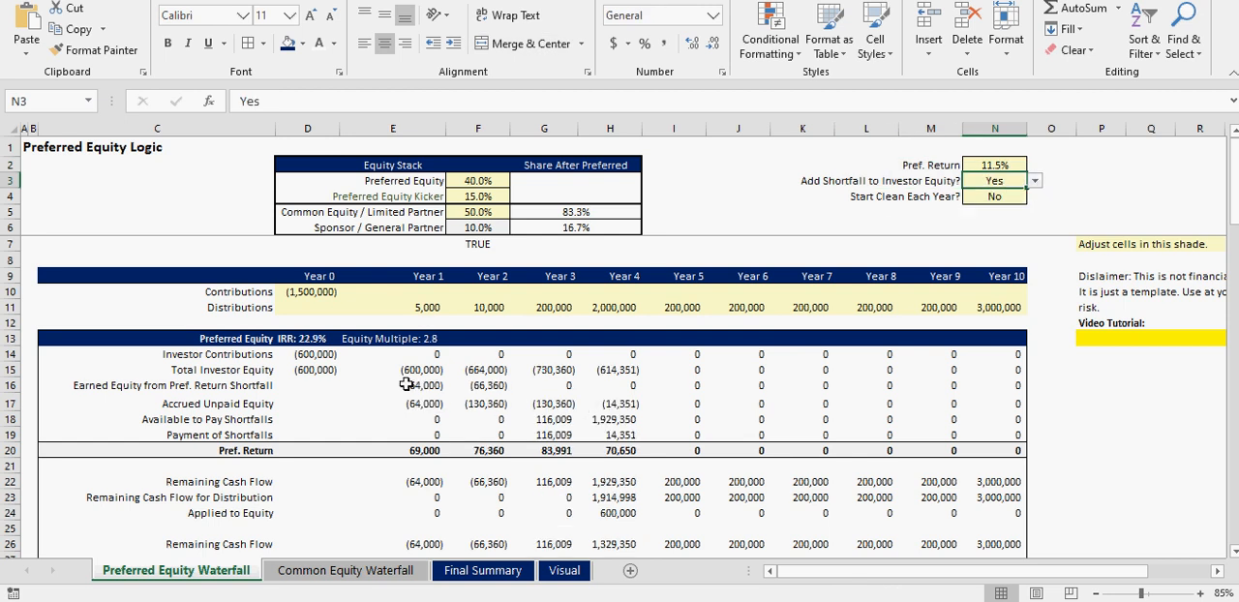
- Check the Year 3 Accrued Unpaid Equity formula and the final cash flow rows of the preferred equity waterfall
click(571, 401)
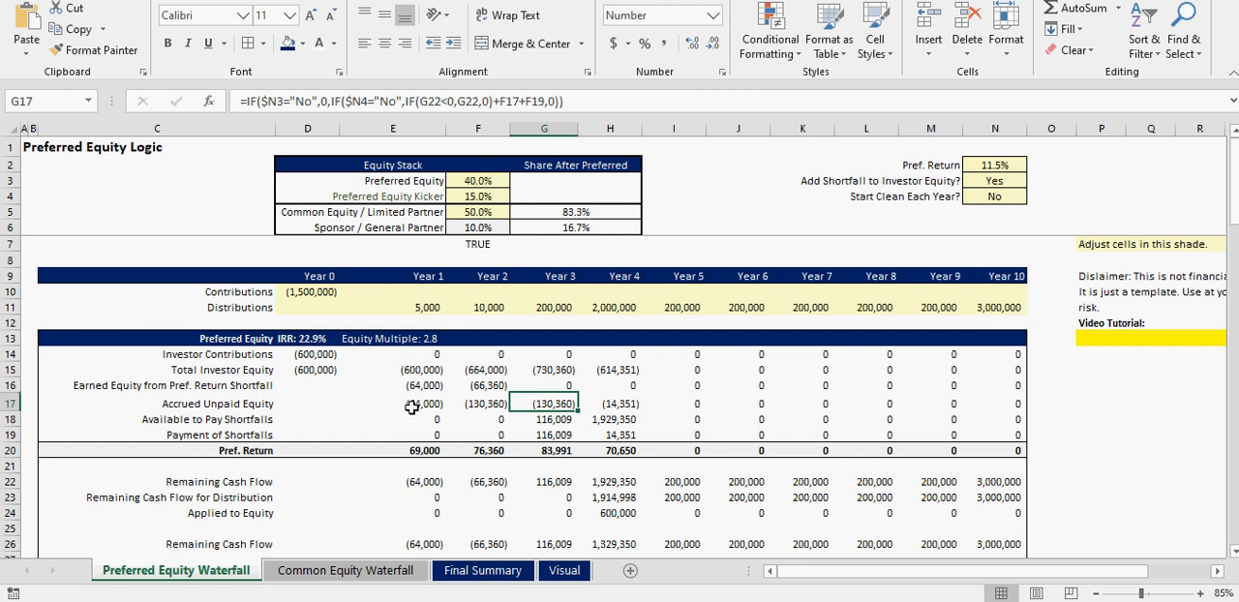
scroll(408, 411, down, 8)
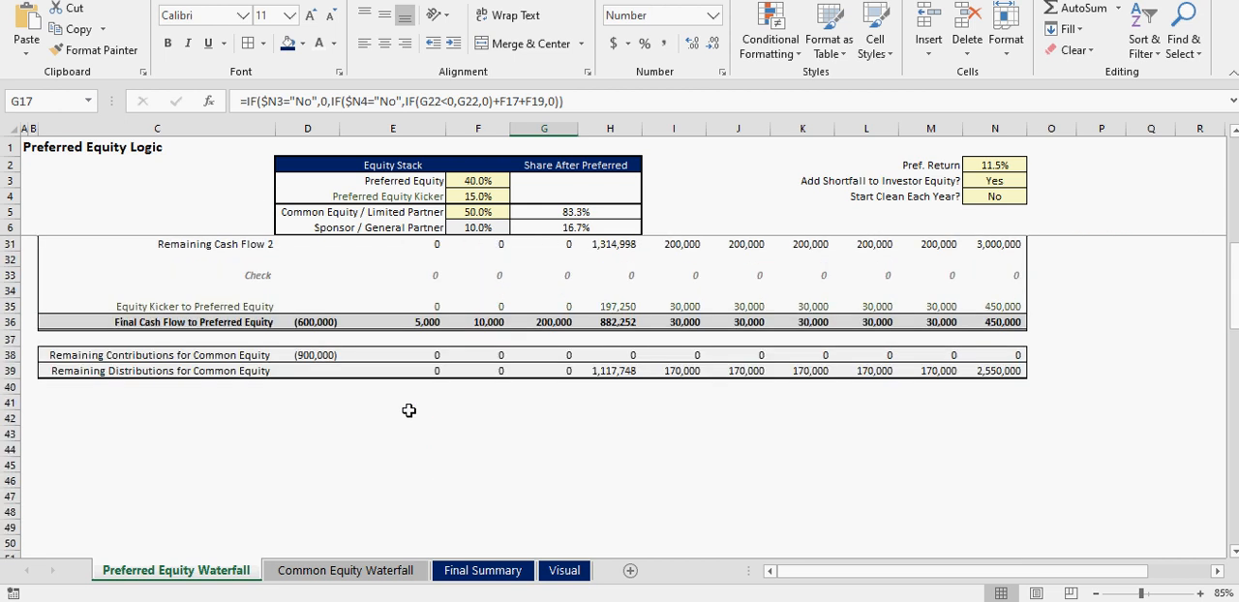
scroll(408, 411, up, 8)
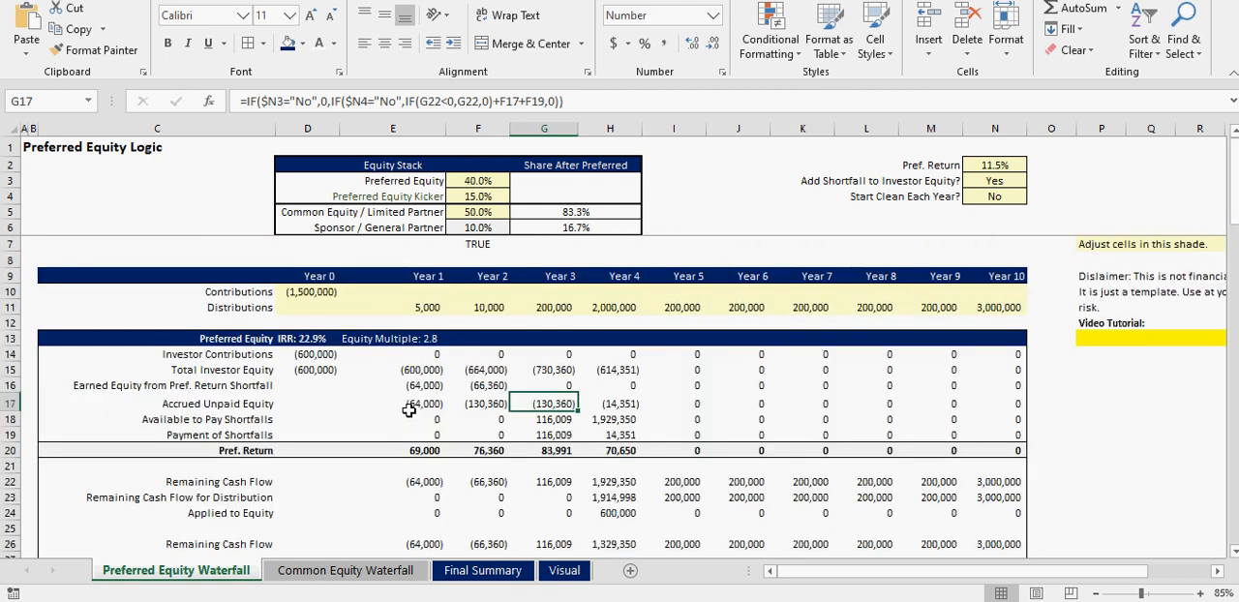